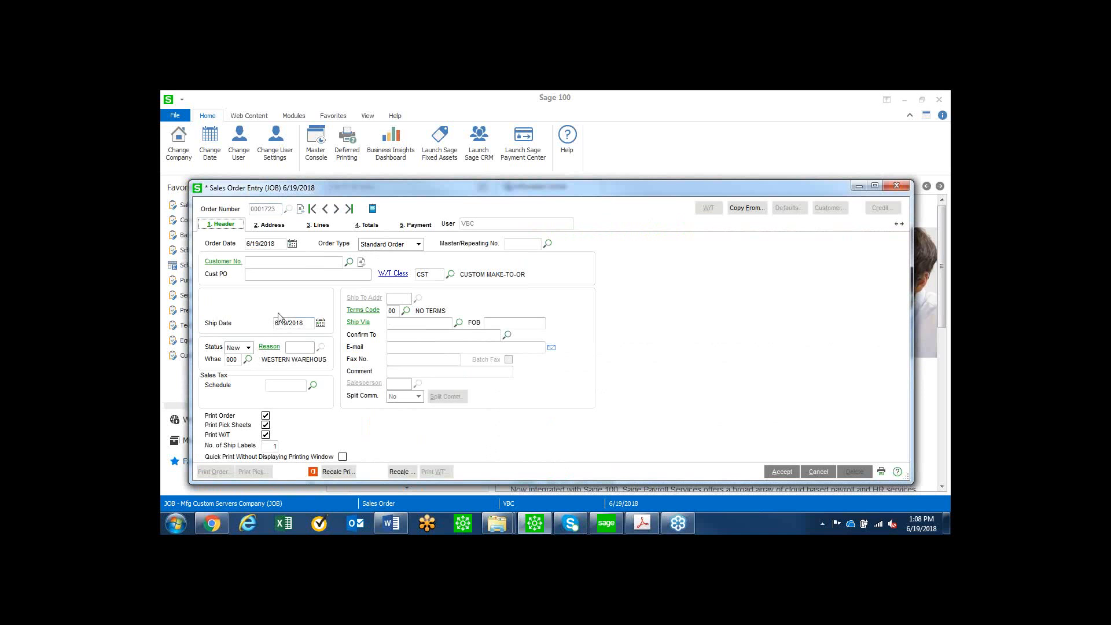
Assign Alltech Office Systems as the order's customer and add line item C-SYS-00300 from its last purchase history.
click(349, 262)
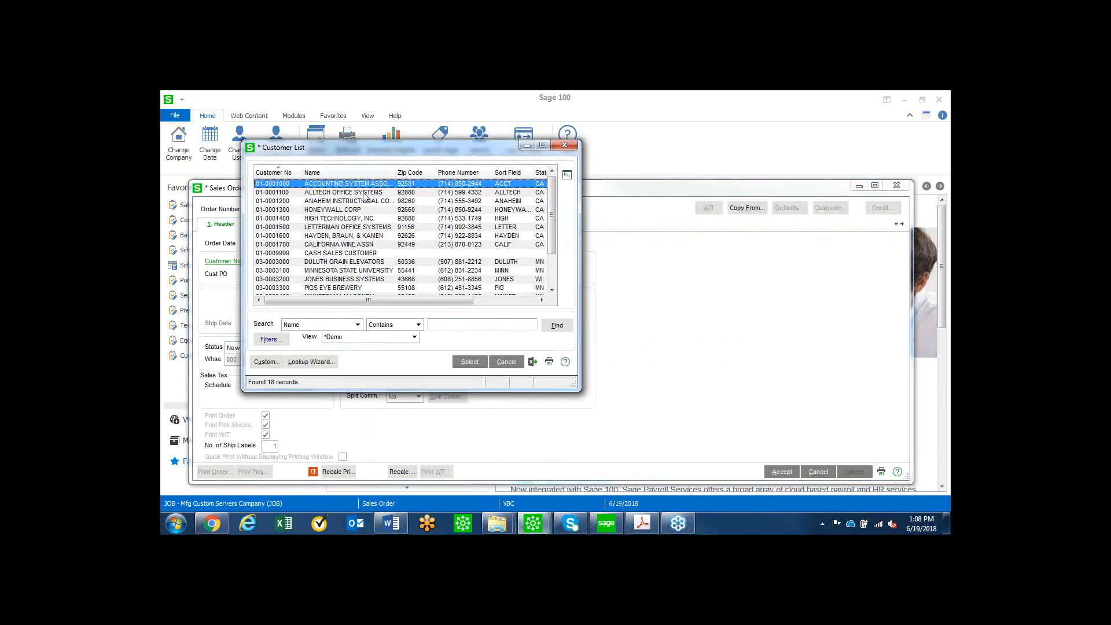
double_click(364, 194)
click(318, 224)
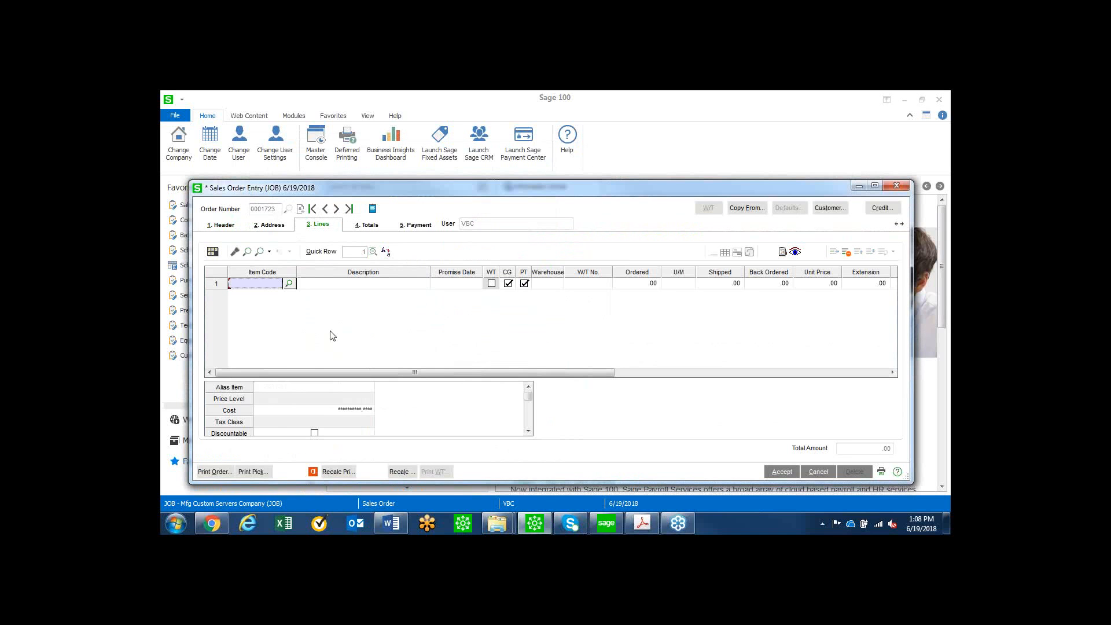
click(261, 253)
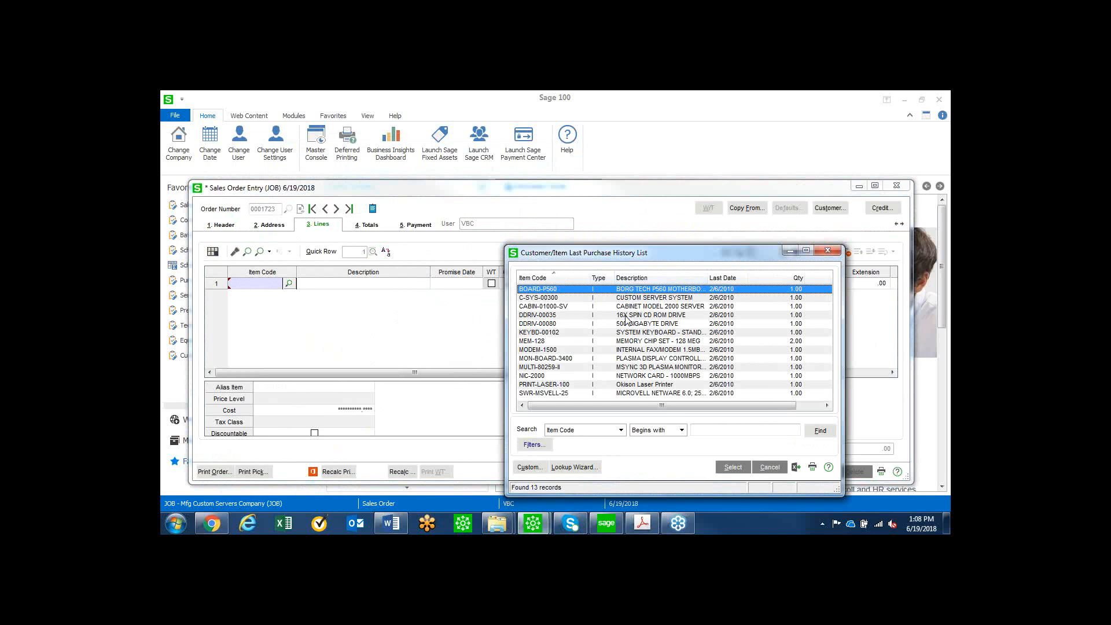
click(540, 299)
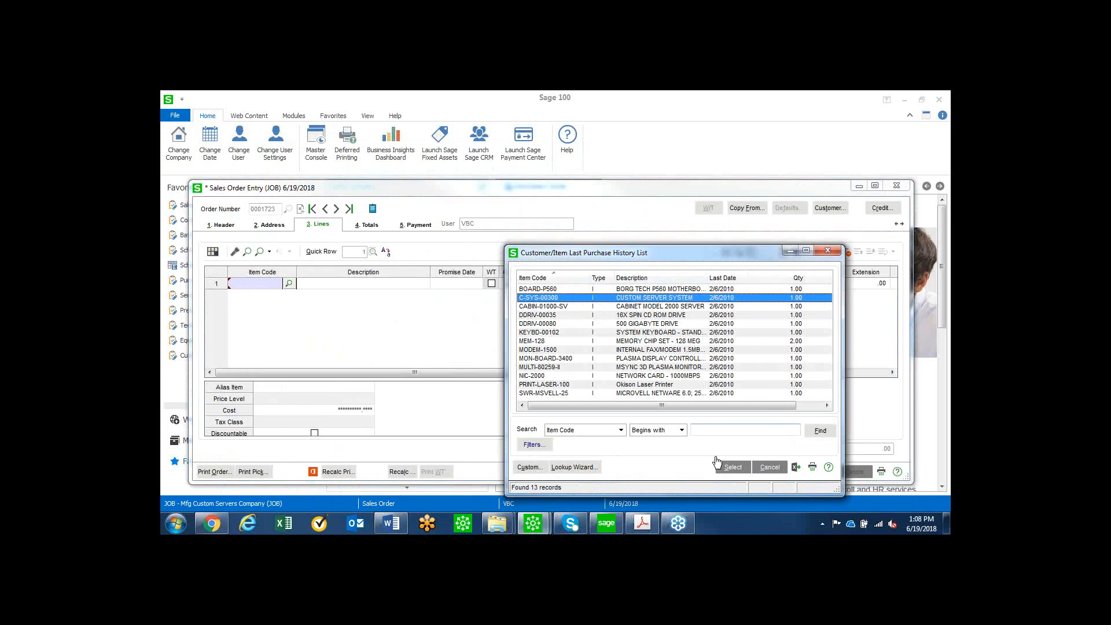
click(732, 467)
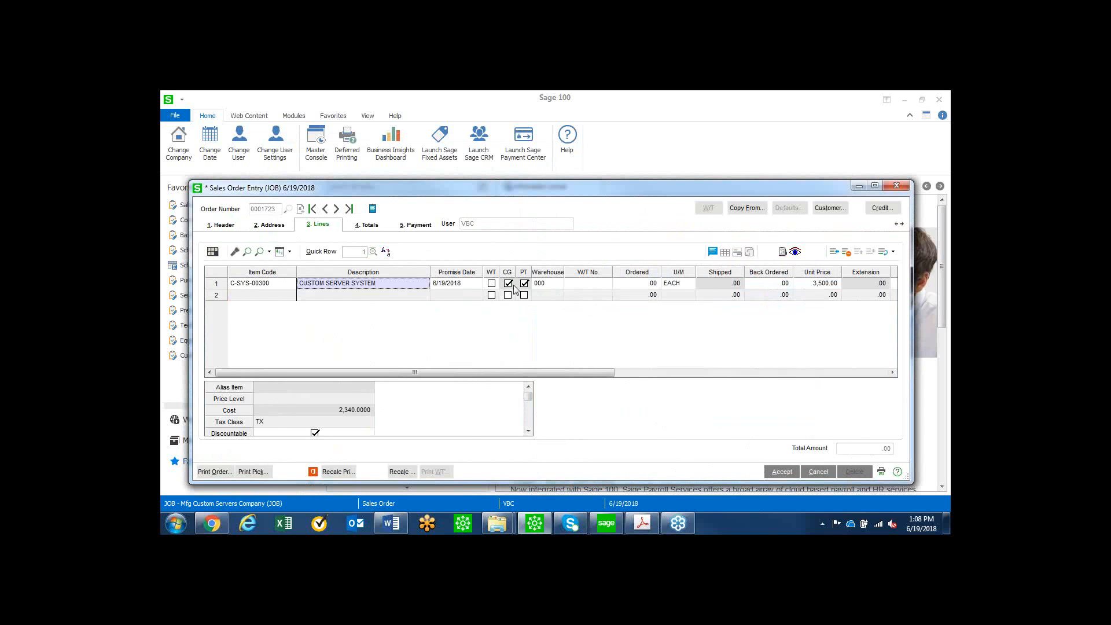
Flag the C-SYS-00300 line for a work ticket and set its ordered quantity to 1.
click(492, 283)
click(630, 285)
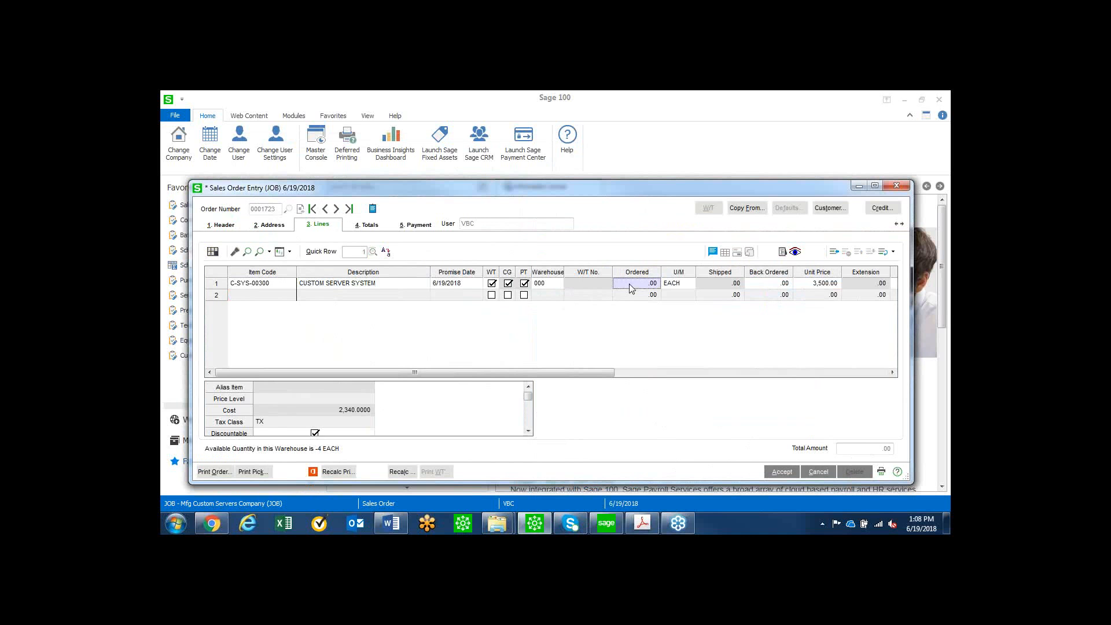
text(1)
key(Tab)
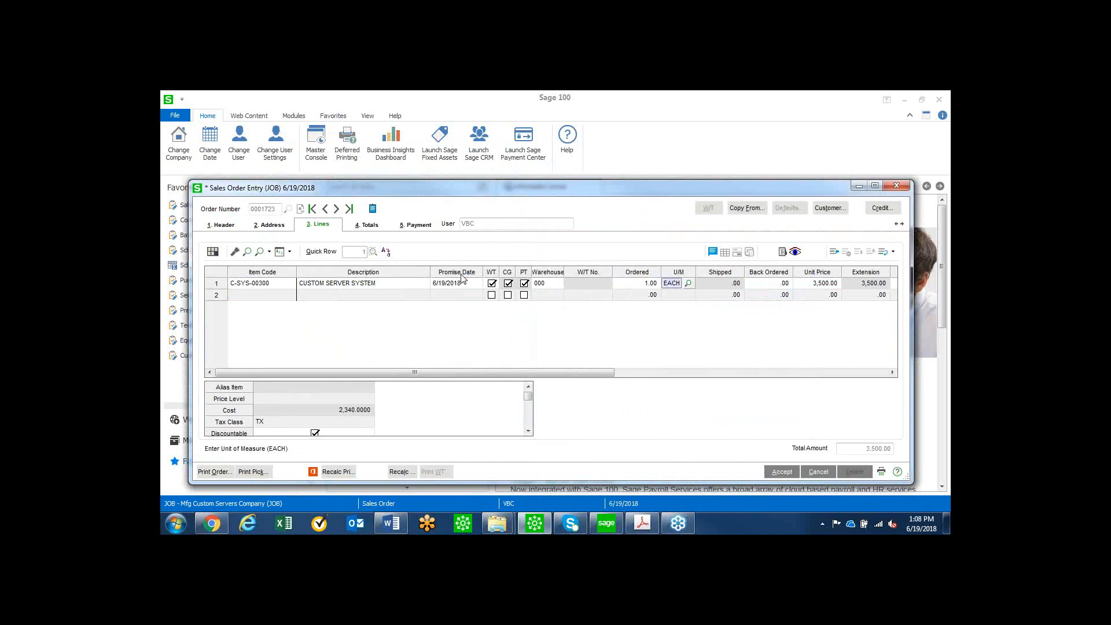
click(342, 296)
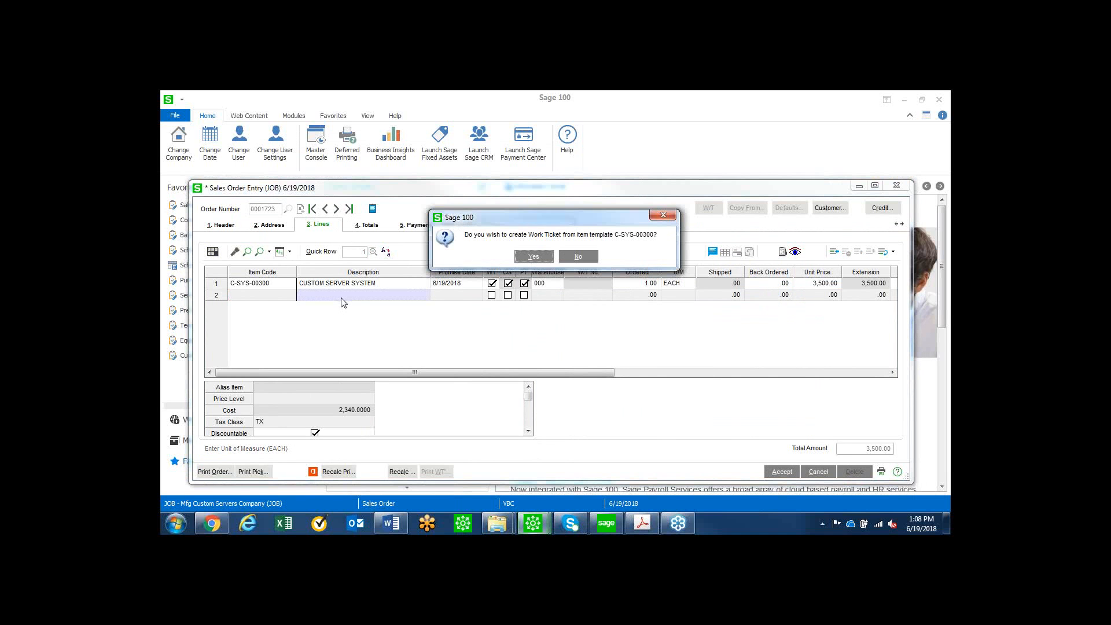
Create the work ticket from Alltech's C-SYS-00300 history work ticket instead of the item template, using Budget and scaling amounts and component quantities.
click(573, 258)
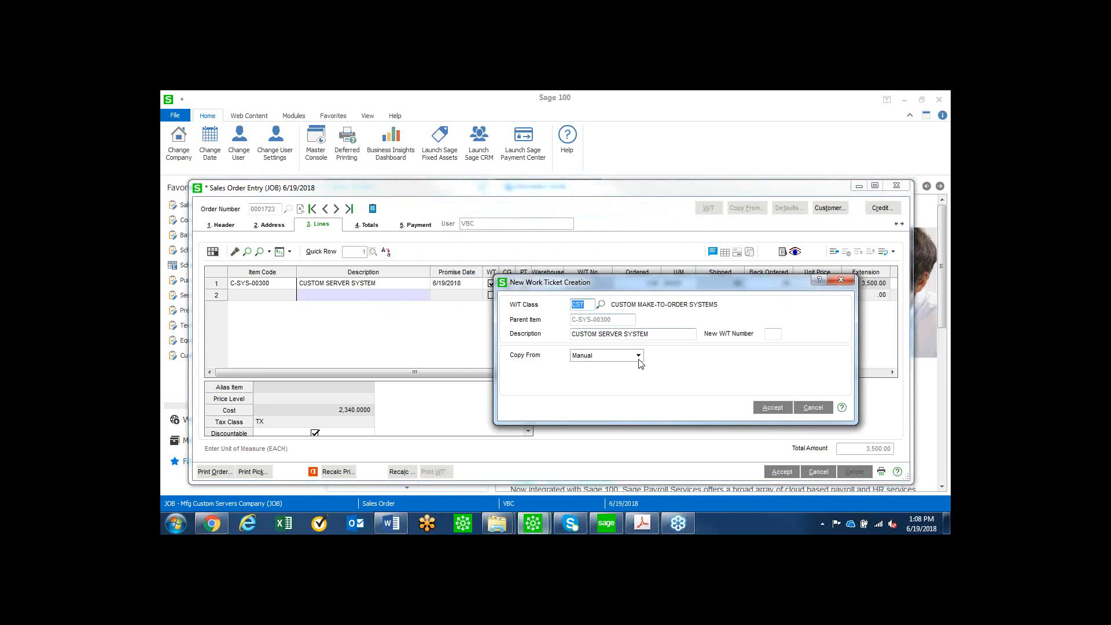
click(639, 357)
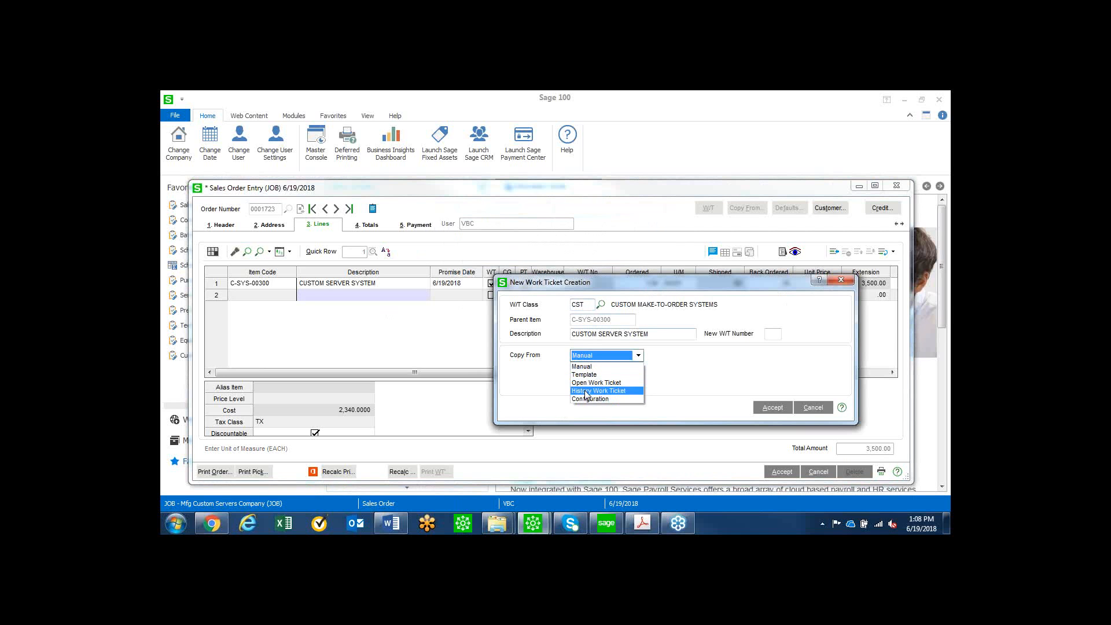
click(585, 391)
click(622, 369)
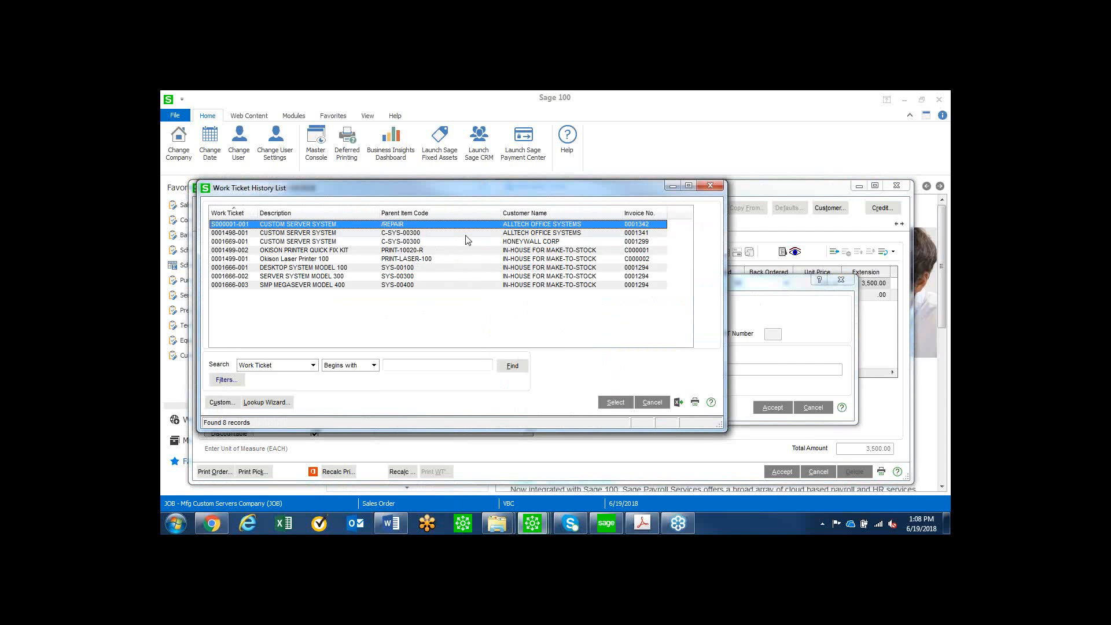
click(352, 232)
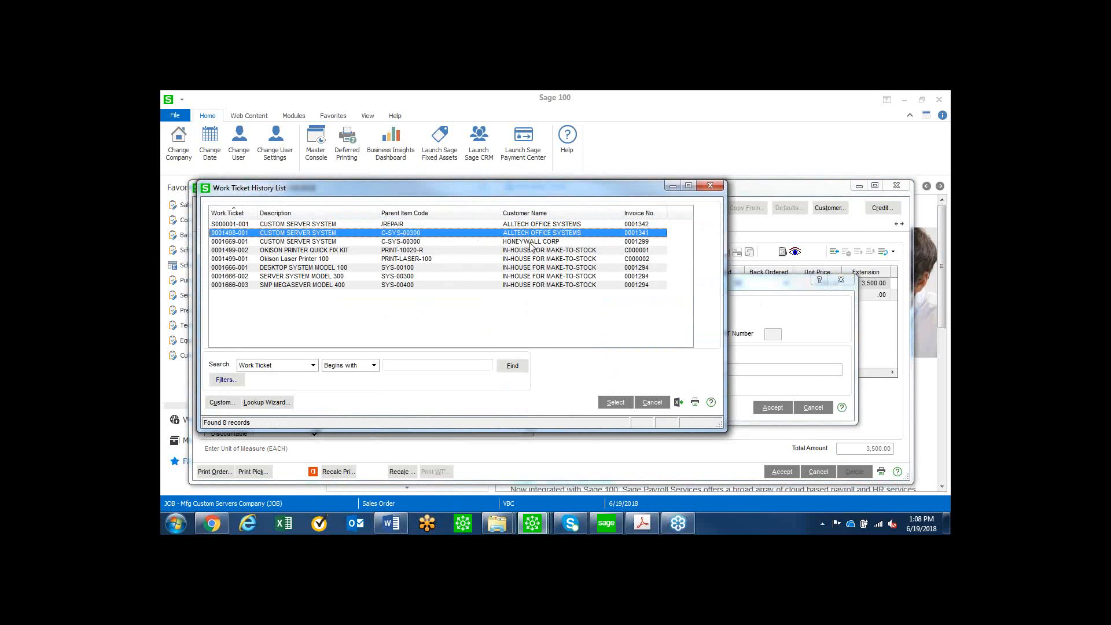
click(611, 402)
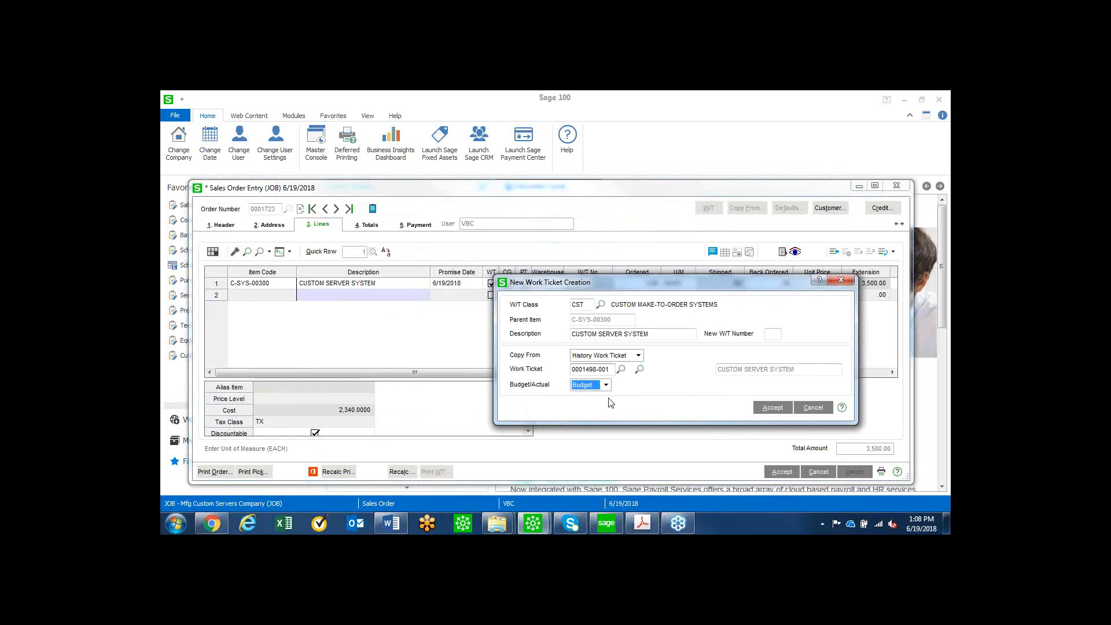
click(772, 408)
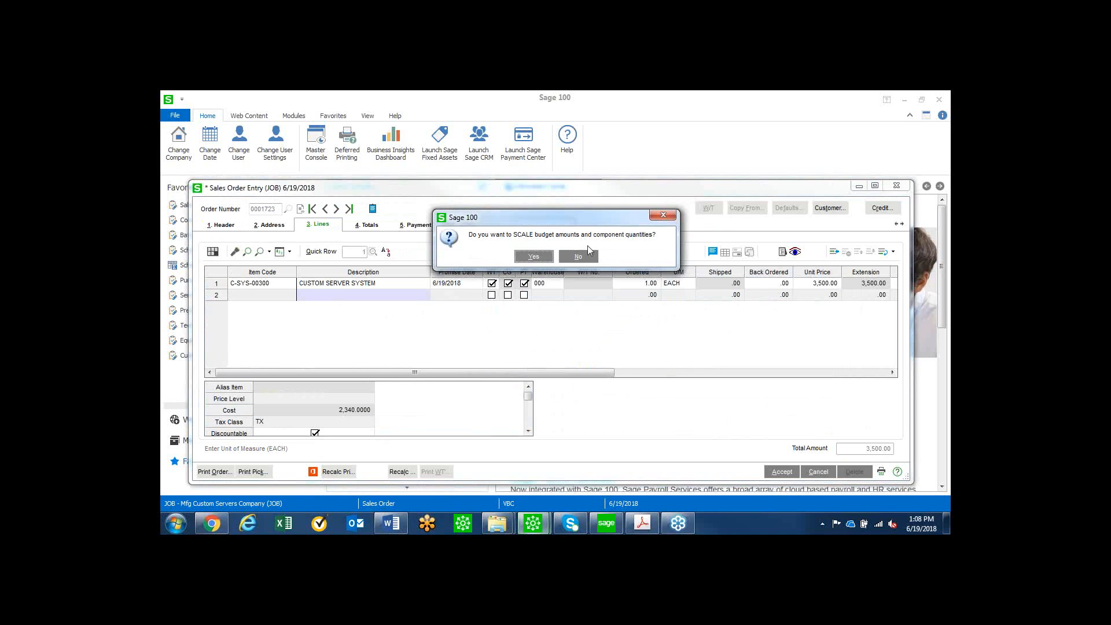
click(534, 256)
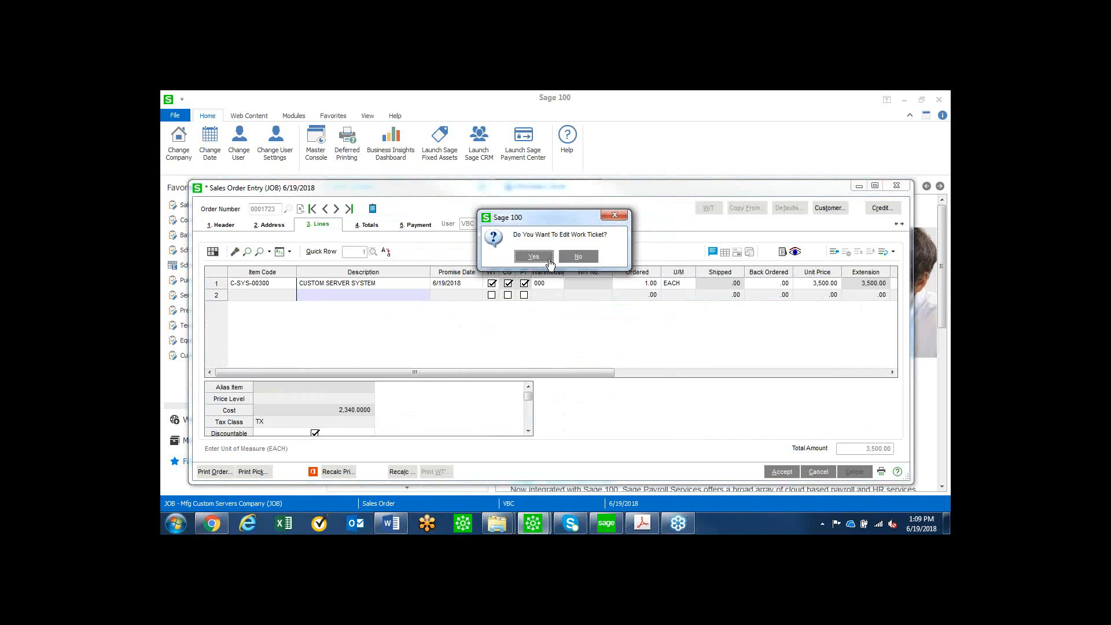
Open the new work ticket for editing and delete the PRINT-LASER-100 part from step 010, Configure components.
click(531, 257)
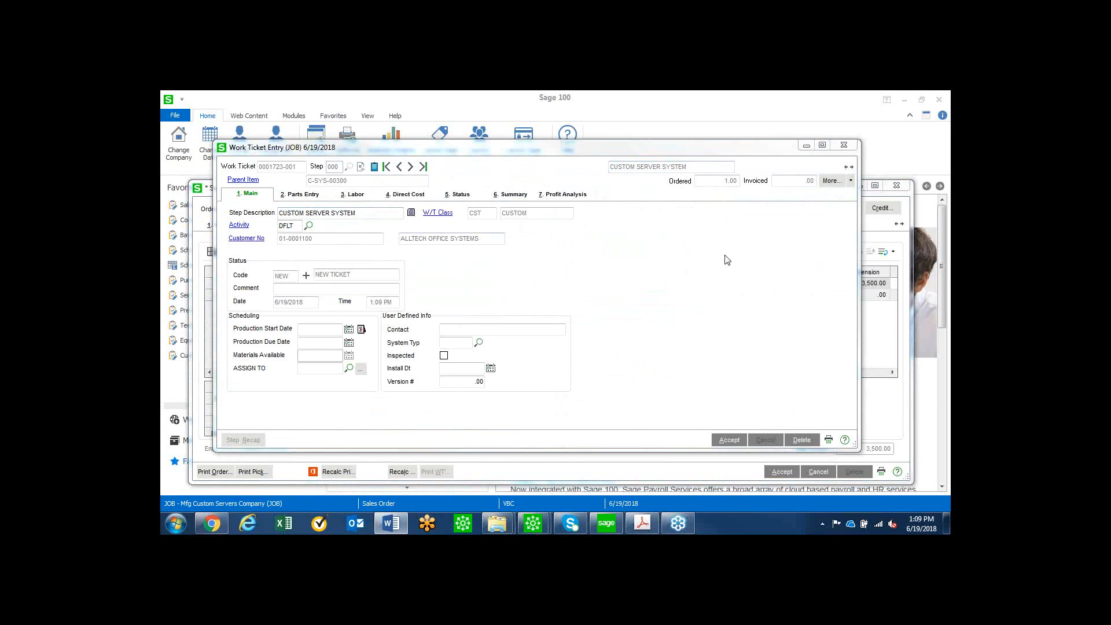
click(729, 440)
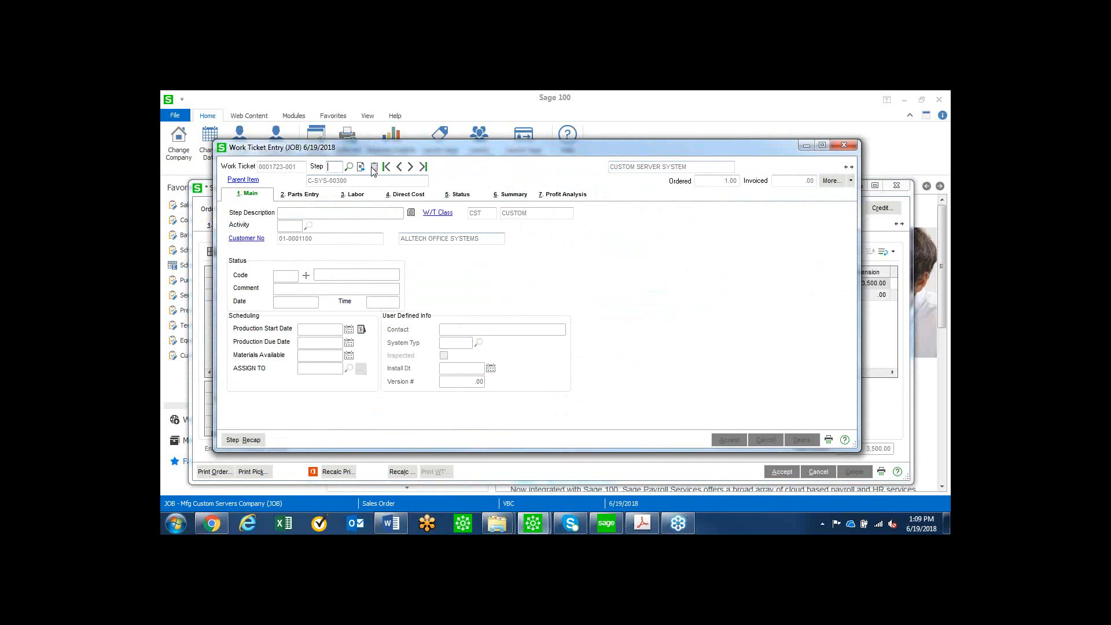
click(348, 167)
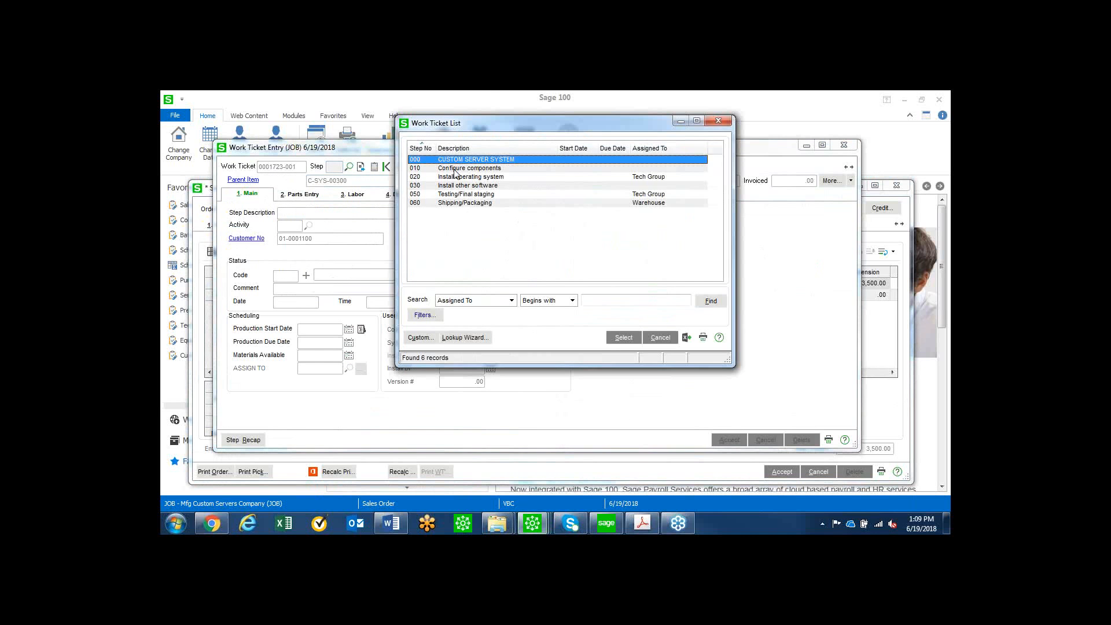
double_click(455, 169)
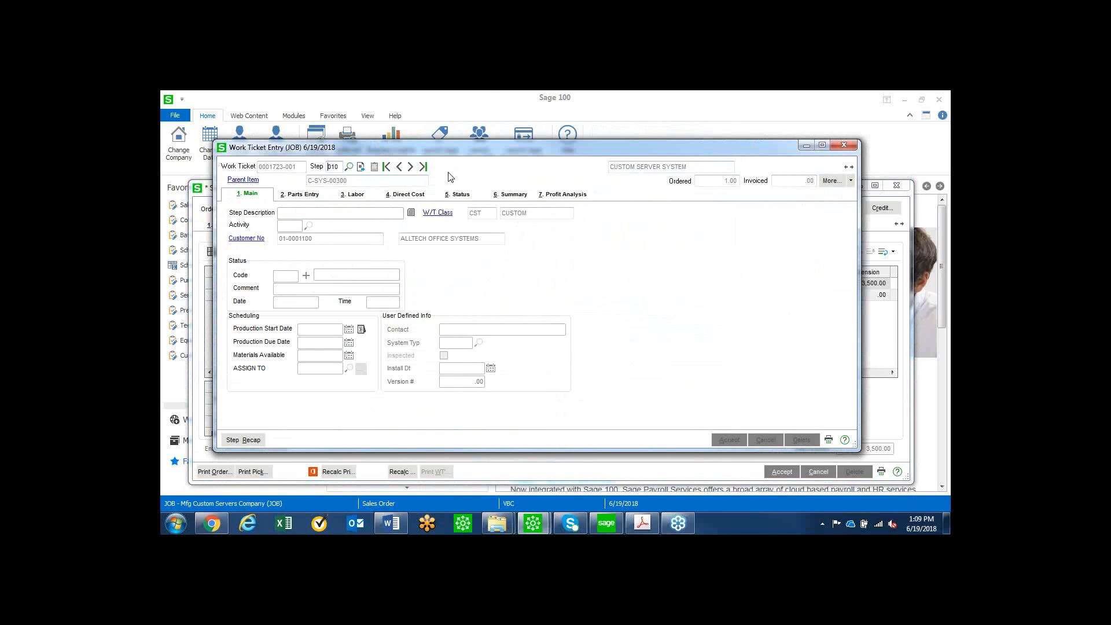
click(313, 197)
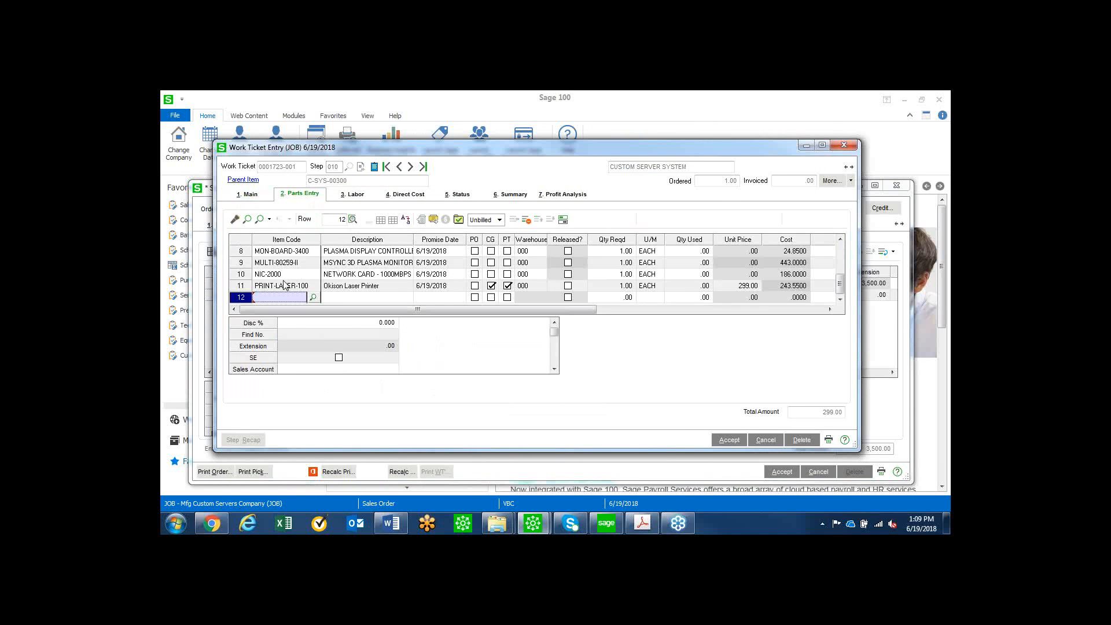
click(285, 284)
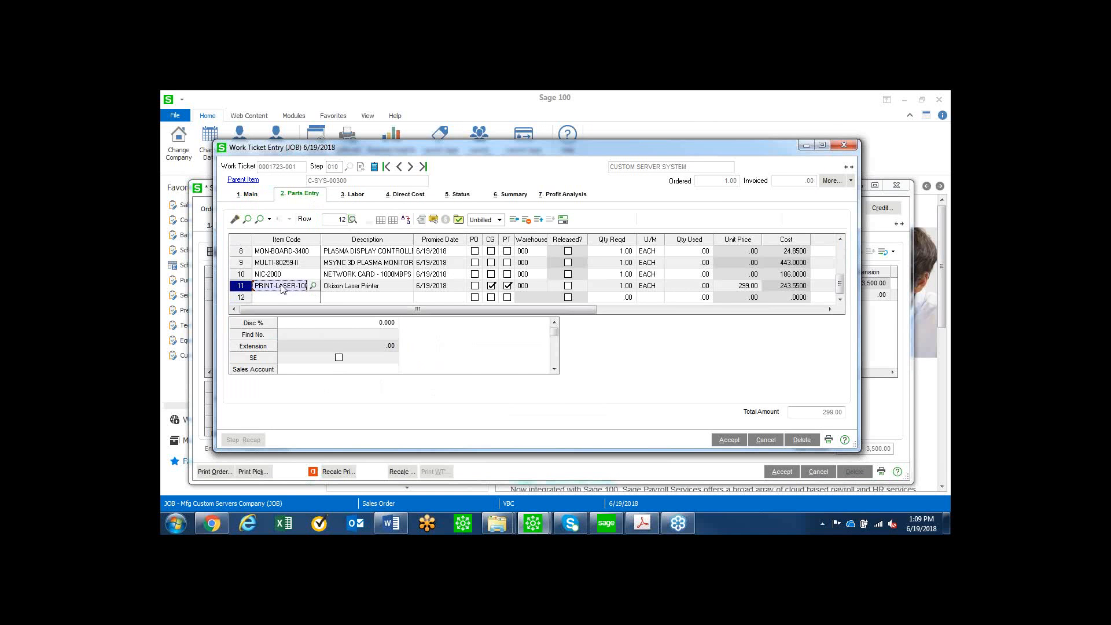
click(527, 221)
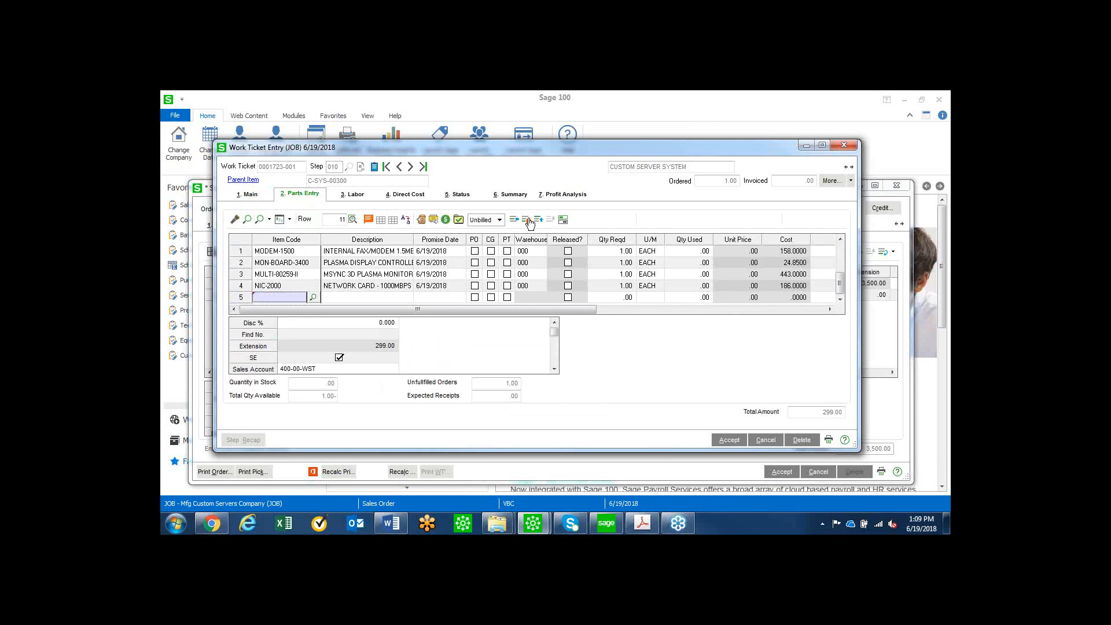
Set the required quantity of part NIC-2000 to 2 and save step 010.
click(623, 286)
text(2)
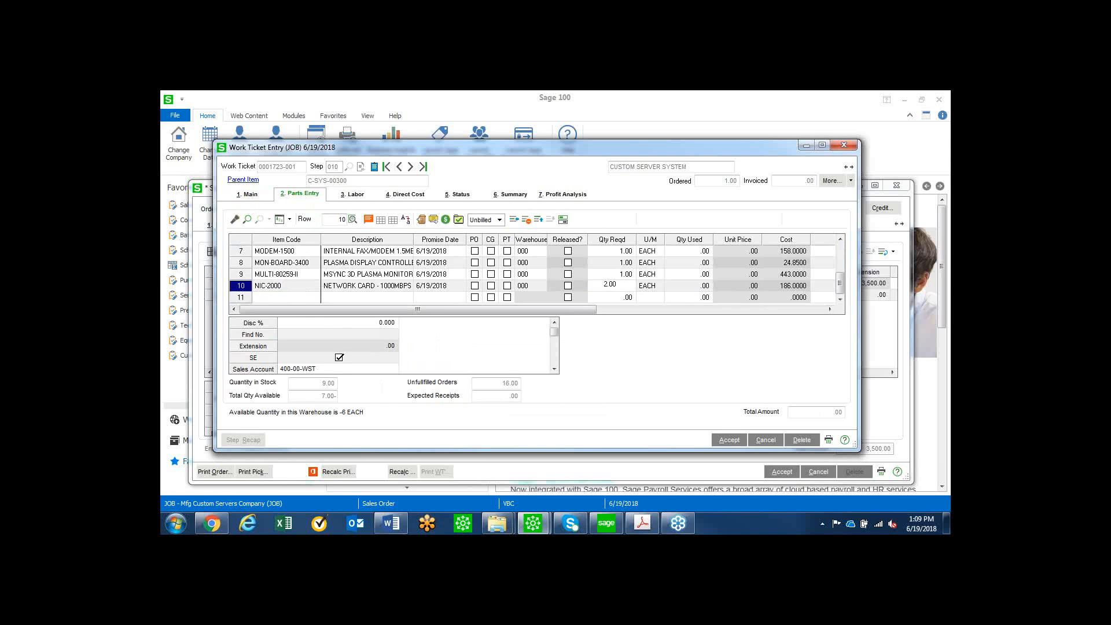
key(Tab)
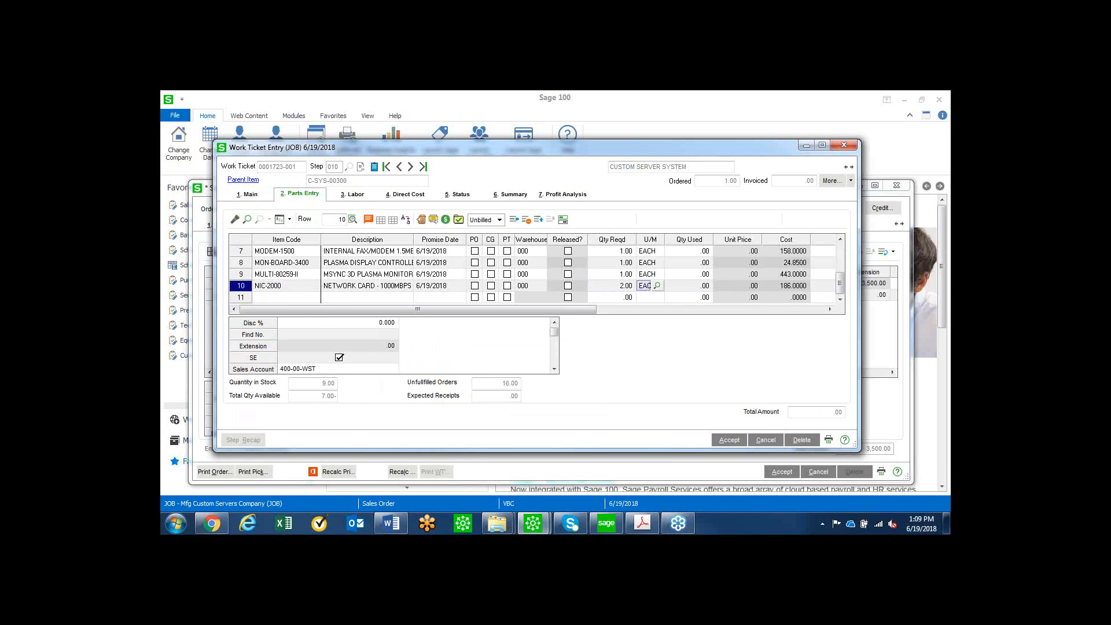
click(731, 441)
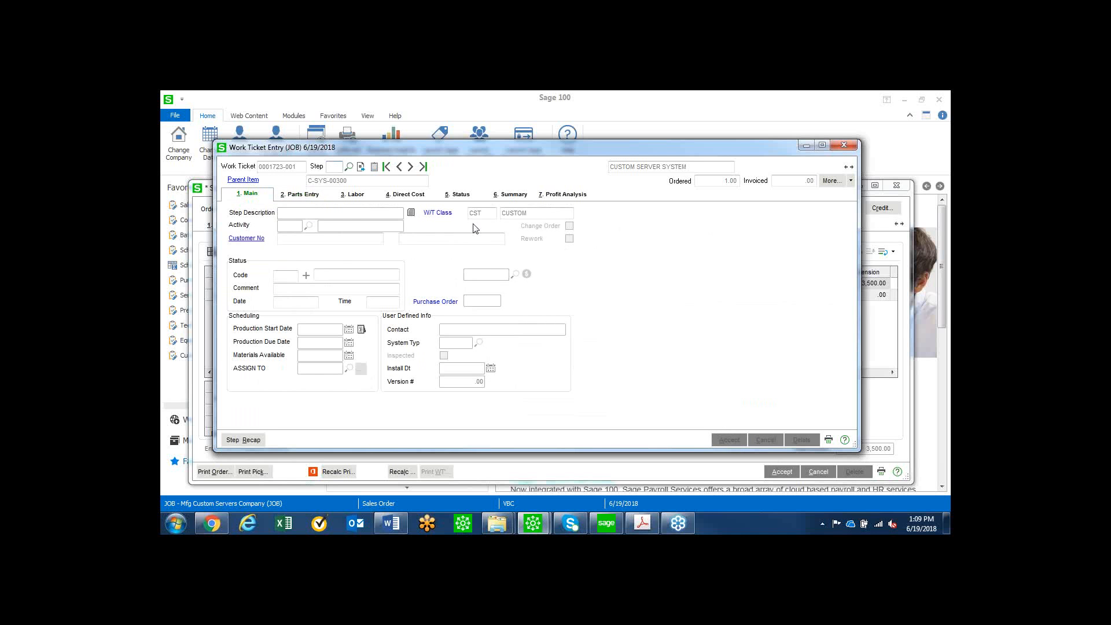
Start new step 011 on the work ticket as a copy from the ACCESSORIES template.
click(337, 167)
key(Tab)
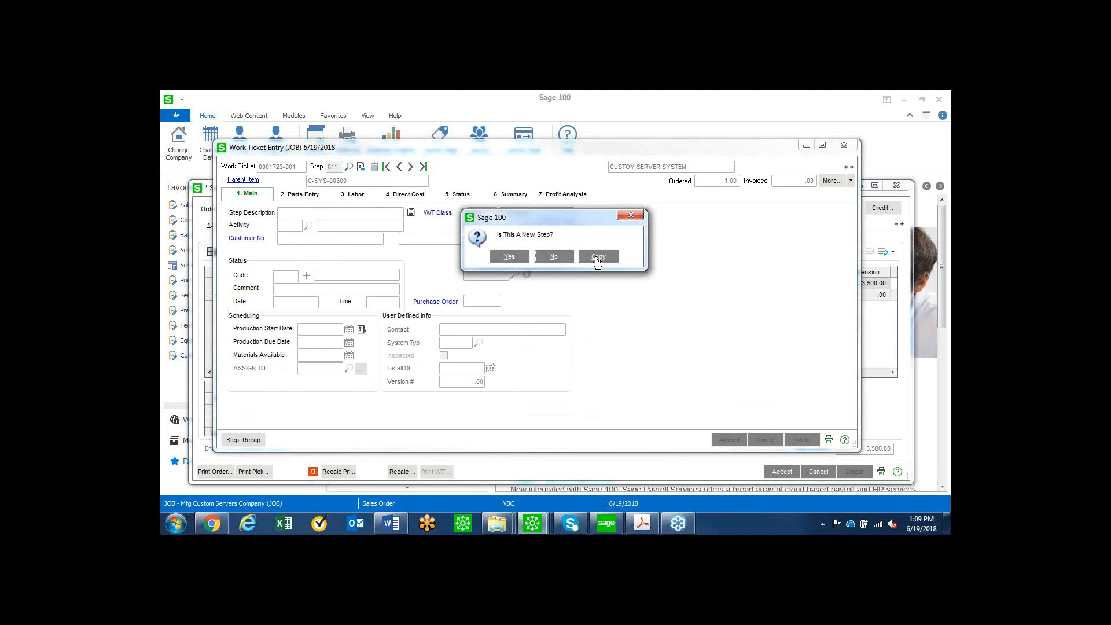
click(598, 258)
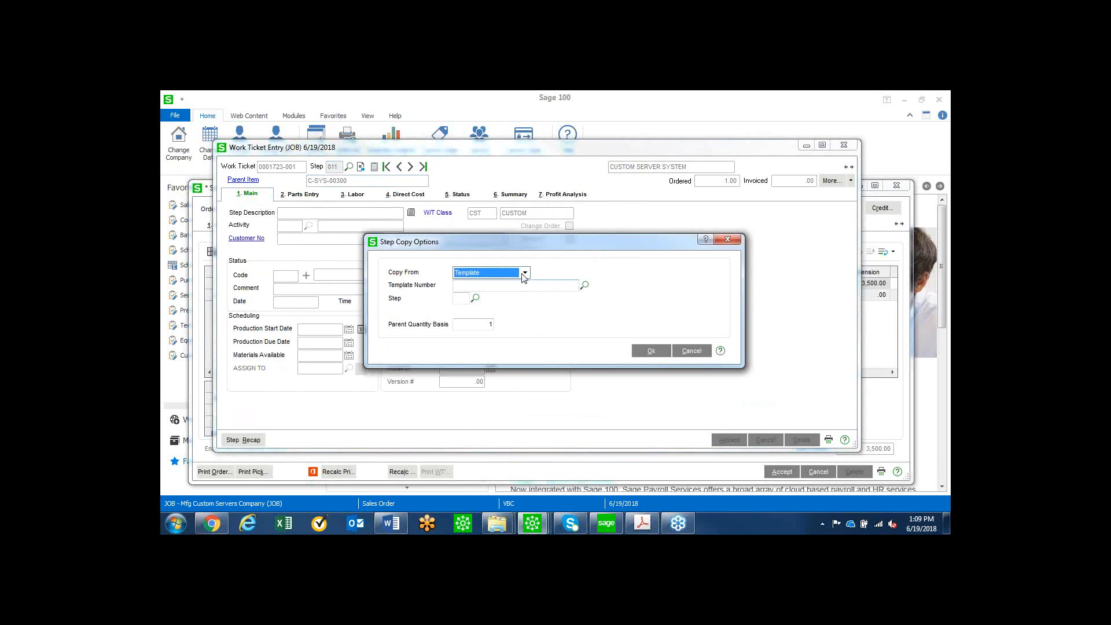
click(524, 277)
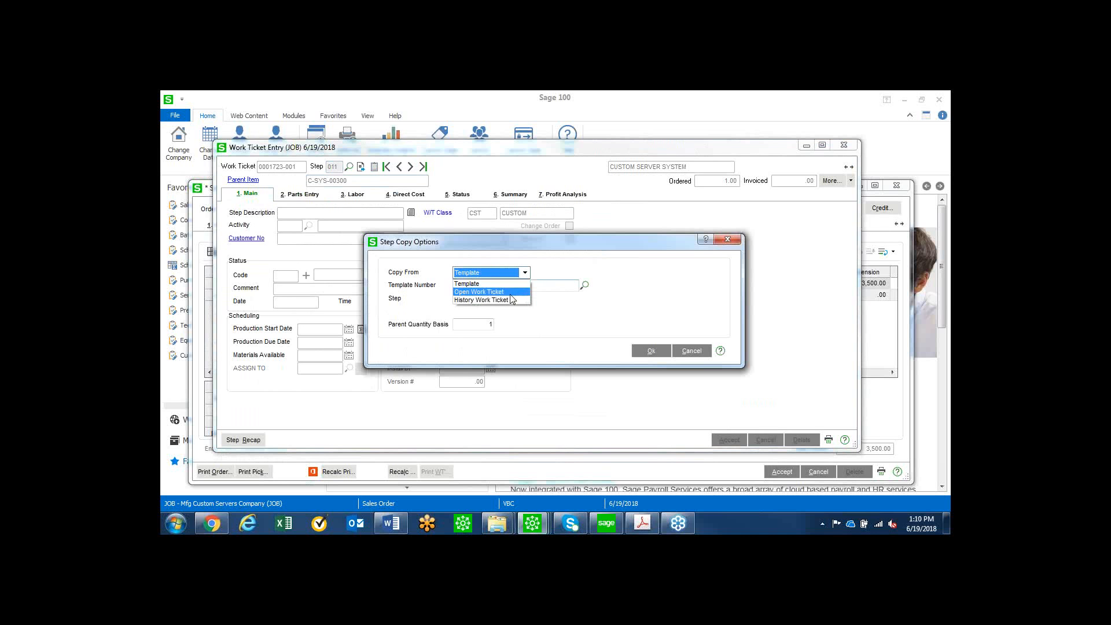
click(511, 284)
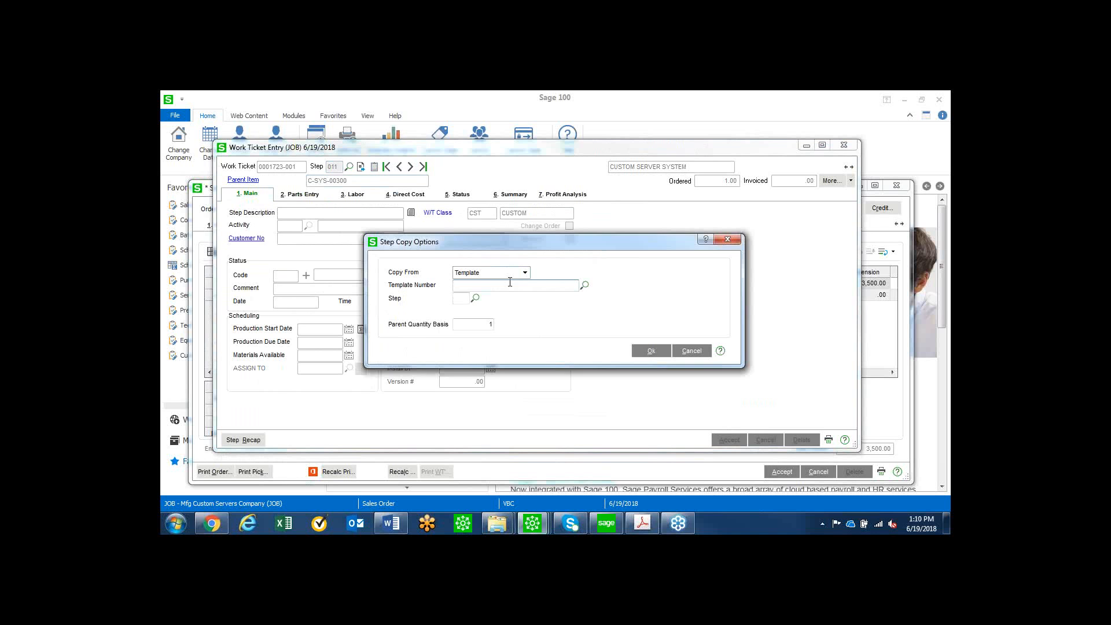
key(alt+Tab)
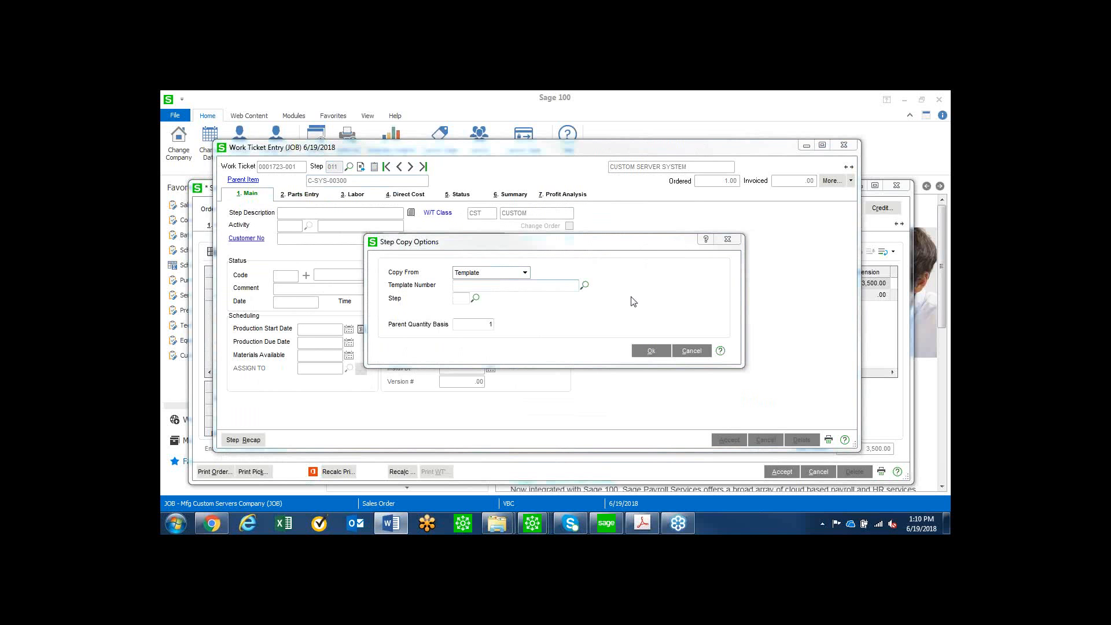
click(585, 285)
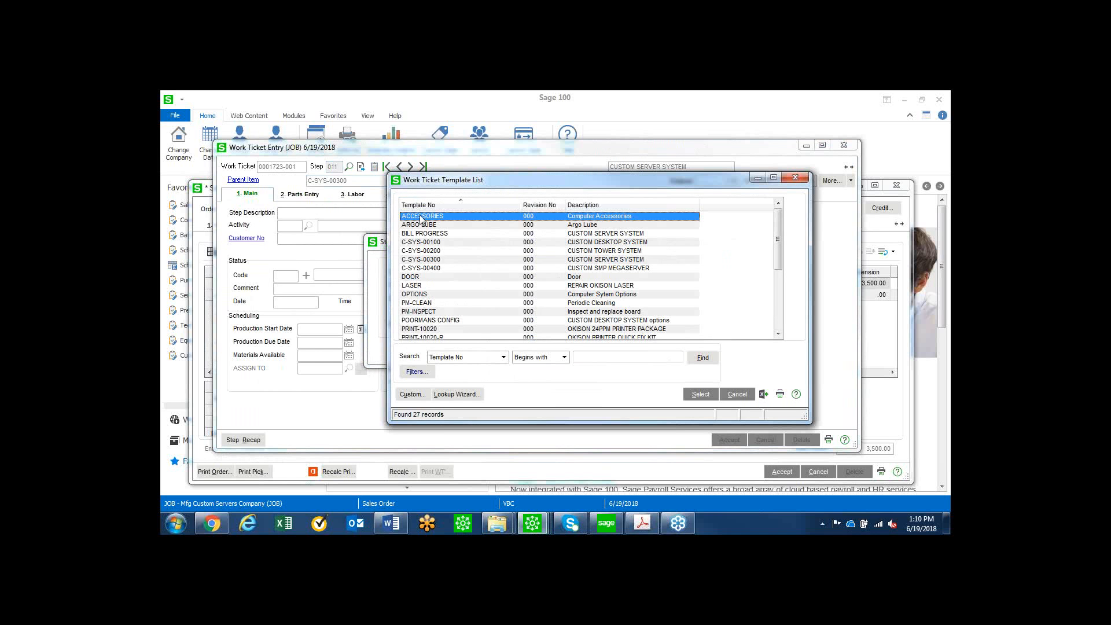
double_click(529, 216)
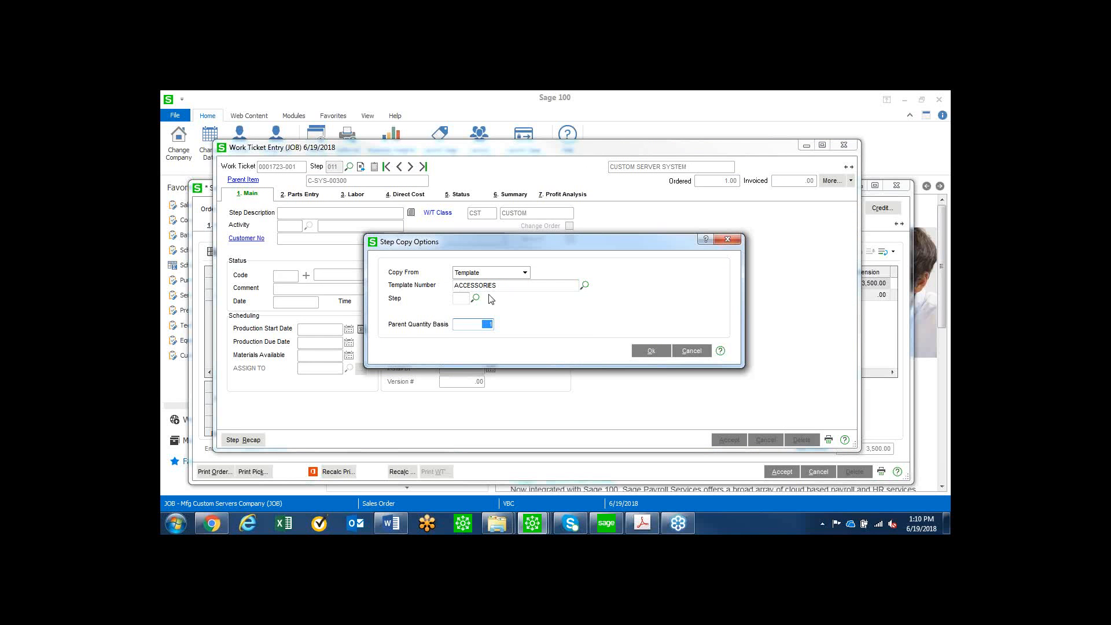
Choose template step 002, Printer, as the source and copy it into step 011.
click(476, 299)
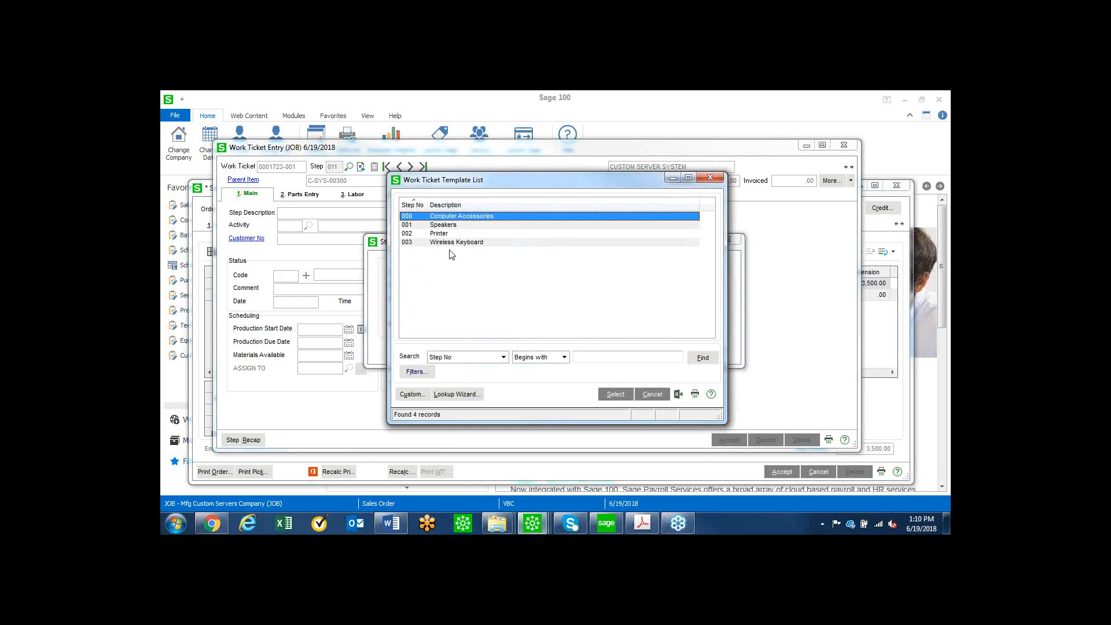
click(444, 234)
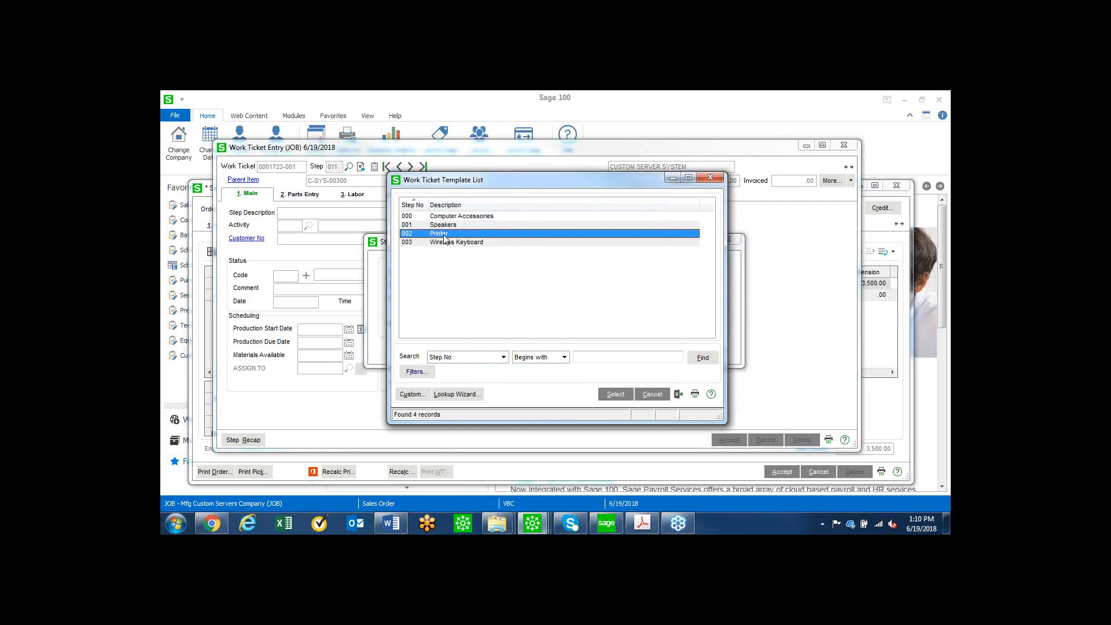
click(615, 393)
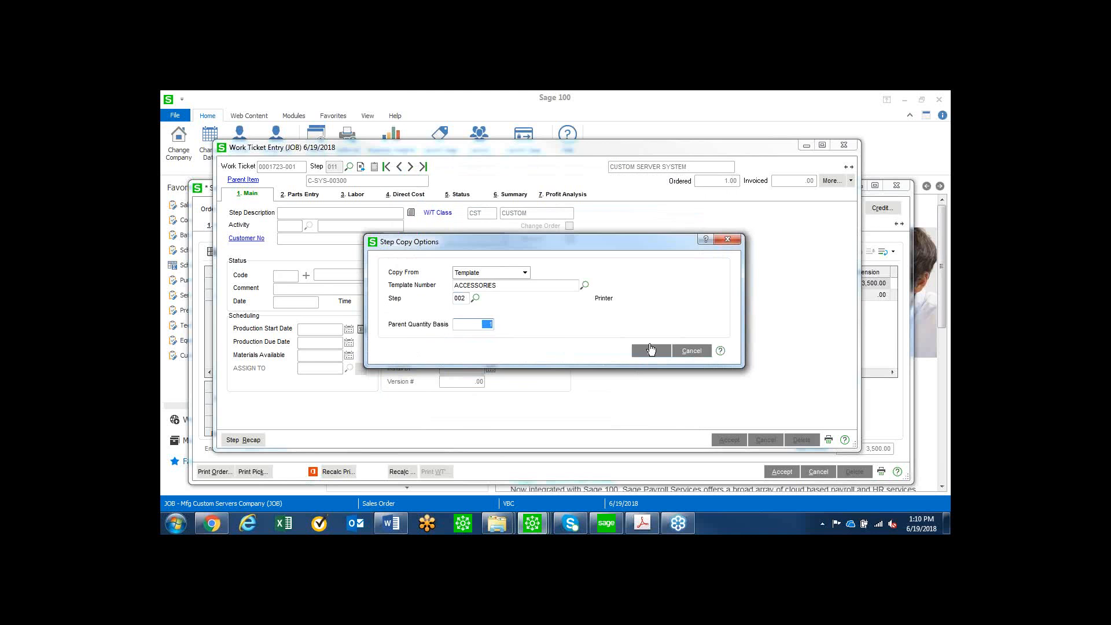
click(650, 350)
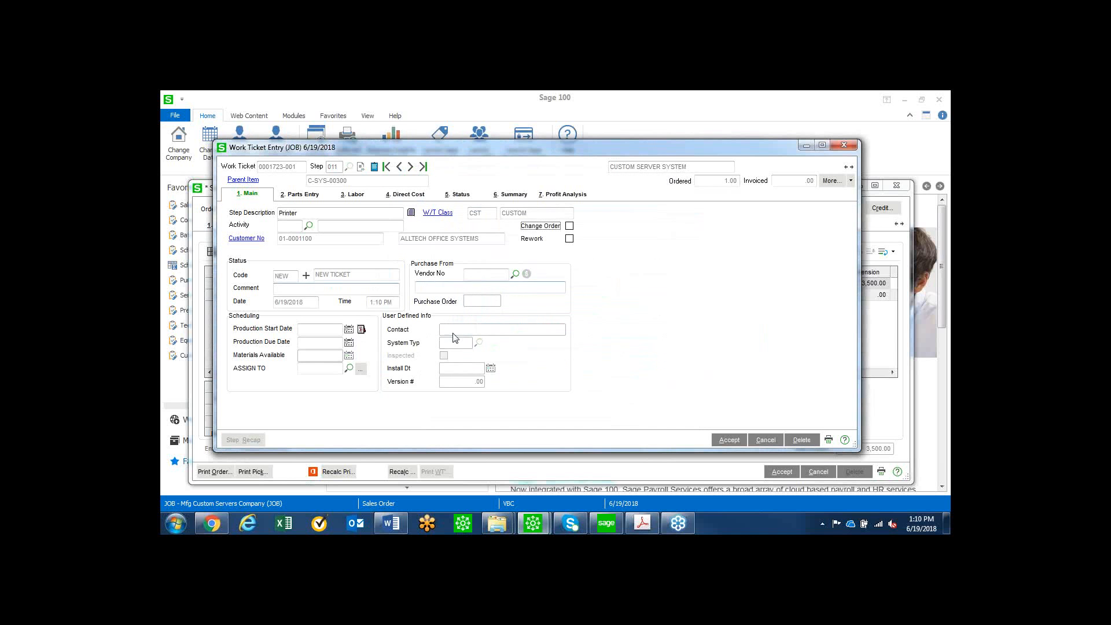
Check the parts on the new Printer step, save the step and close the work ticket.
click(304, 195)
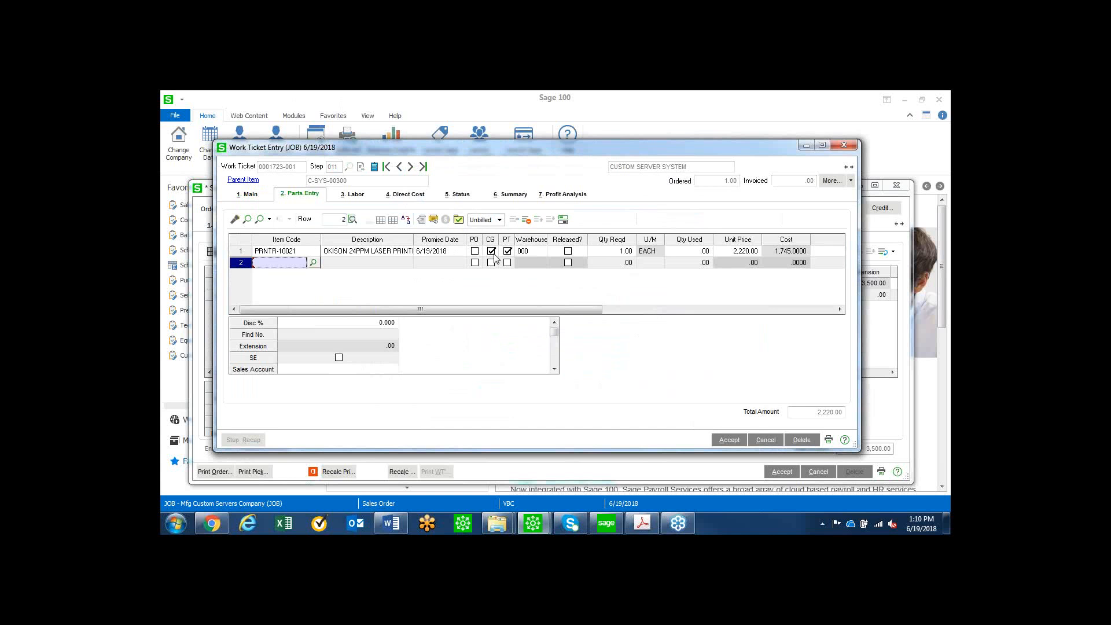
click(728, 440)
click(845, 145)
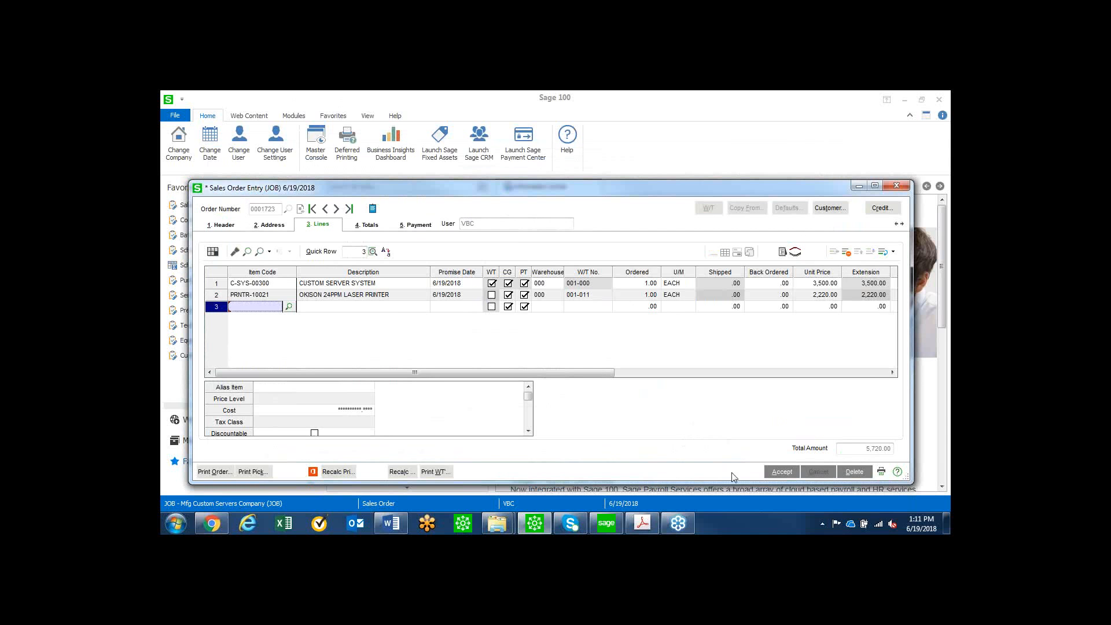
Accept the sales order and start a new one for customer Accounting System Associates.
click(789, 475)
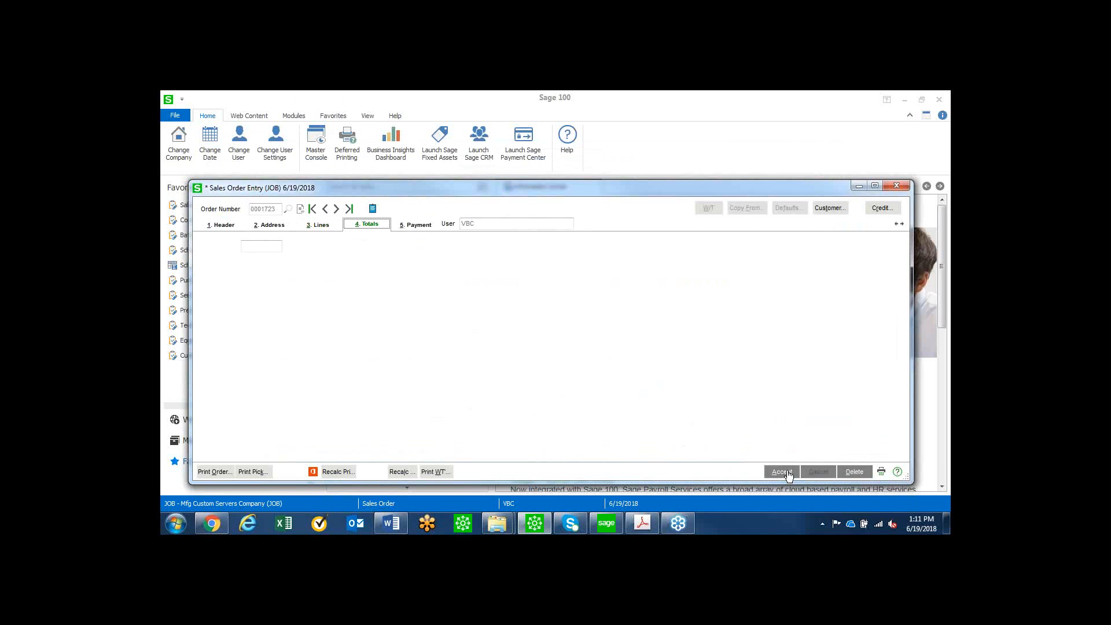
key(alt+Tab)
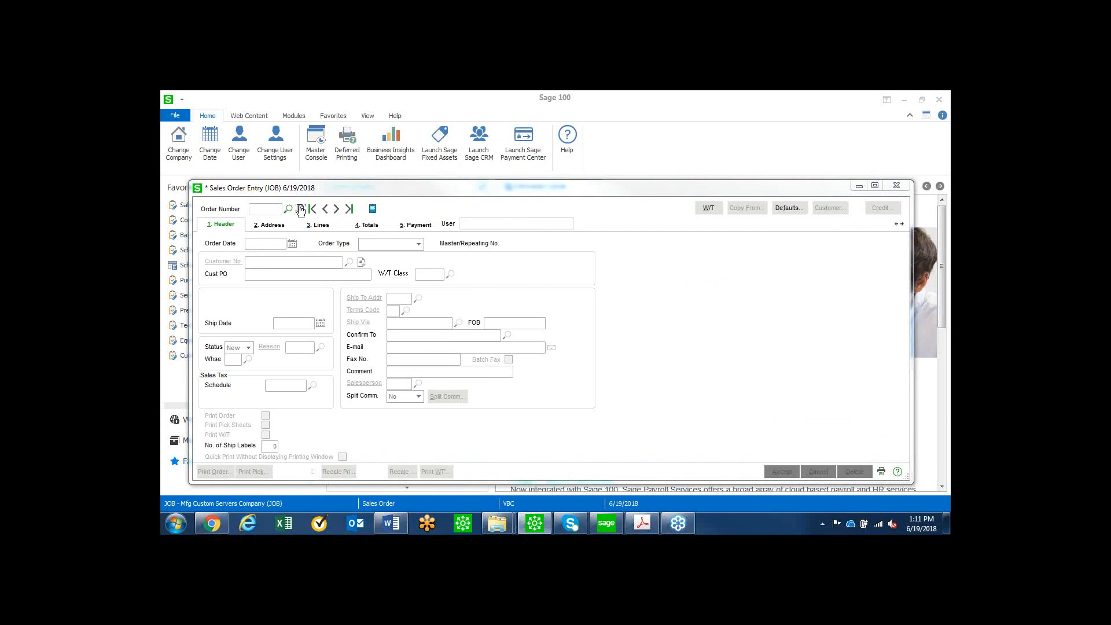
click(301, 208)
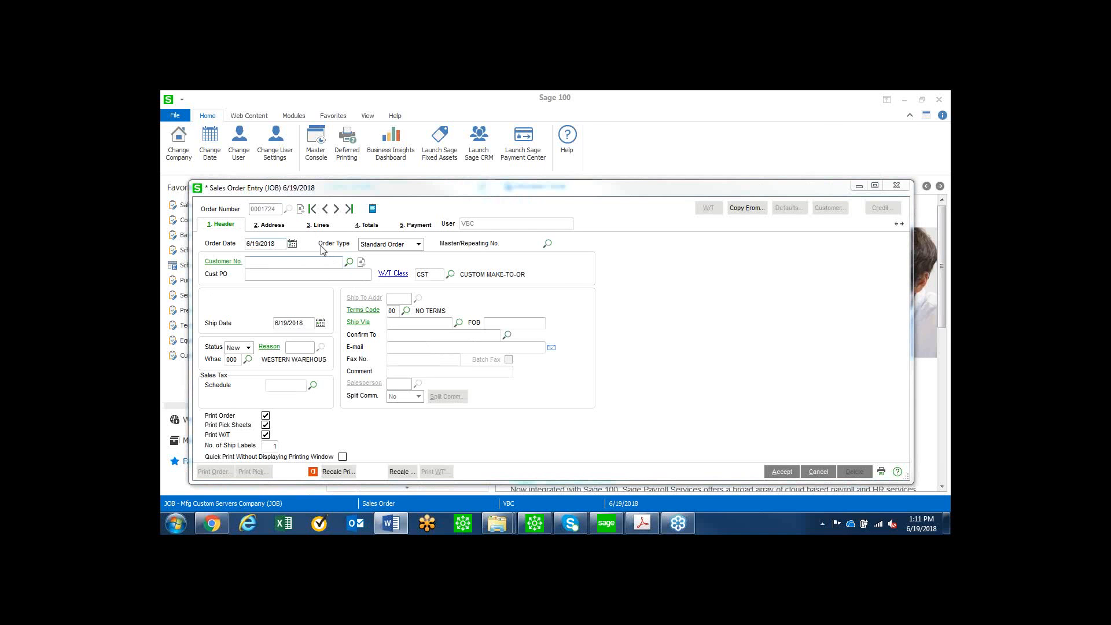
click(348, 262)
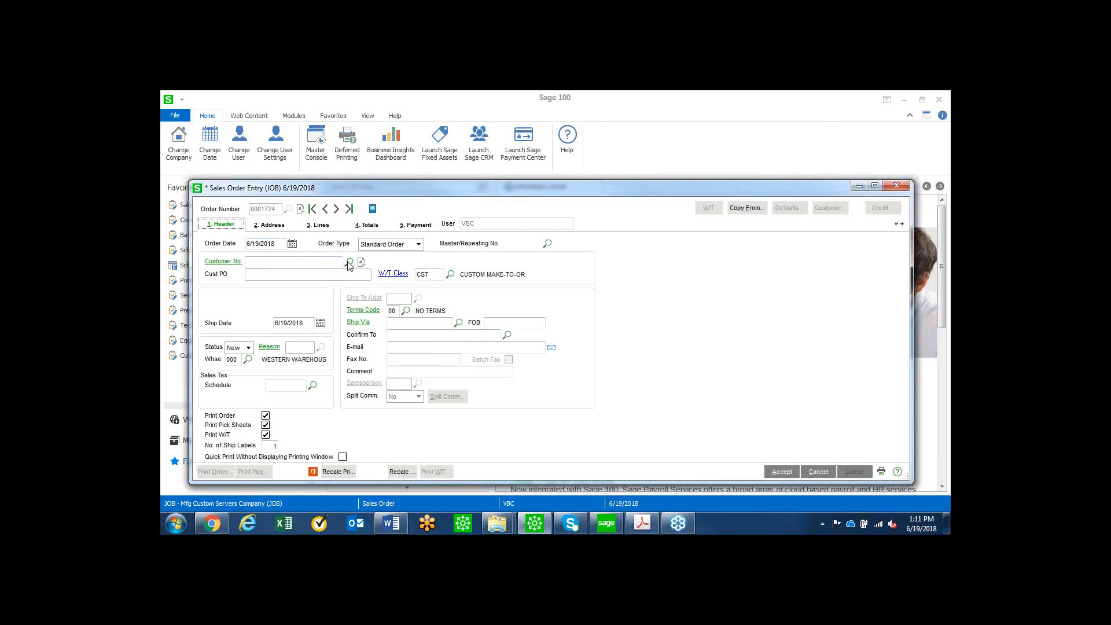
click(349, 263)
click(463, 362)
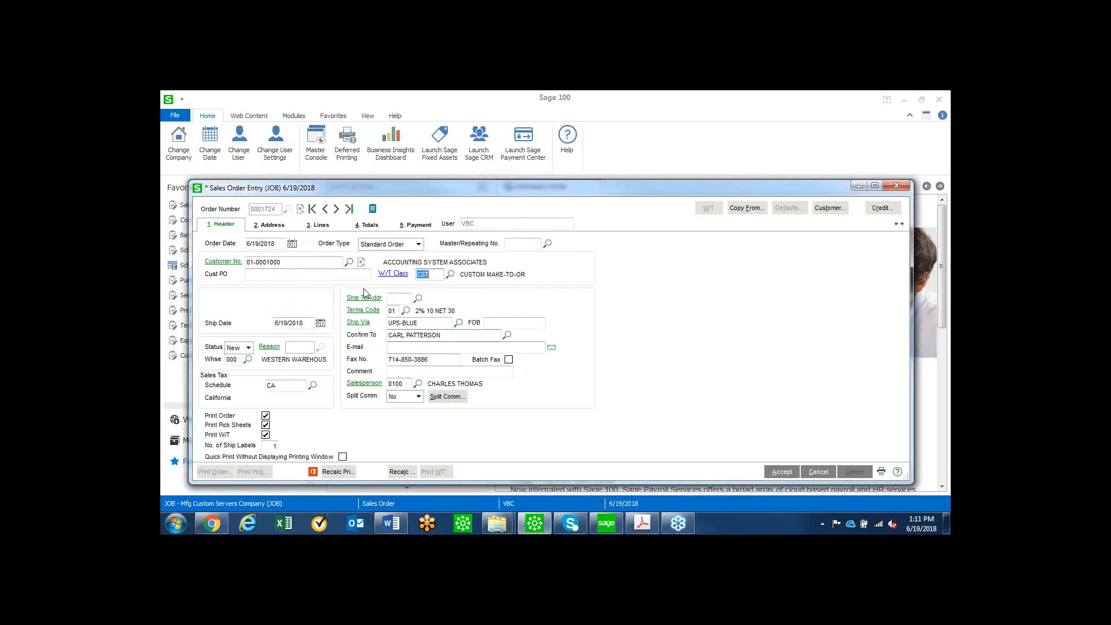
Add an order line for item *CUSTOM with the description "Custom ETO System".
click(327, 227)
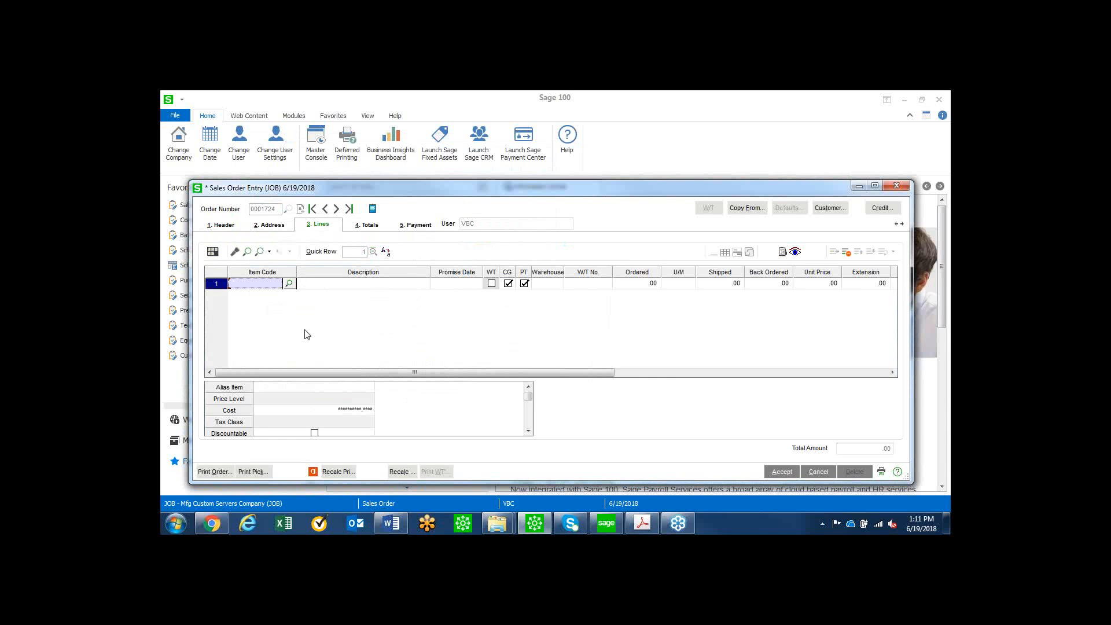
text(*)
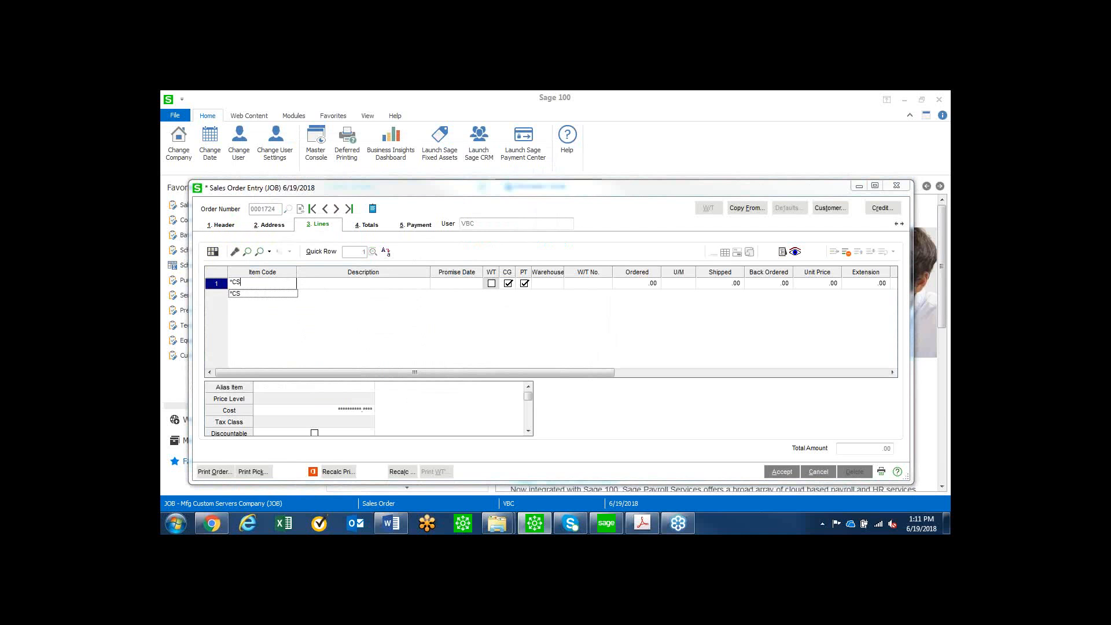
text(CUSTOM)
key(Tab)
text(C)
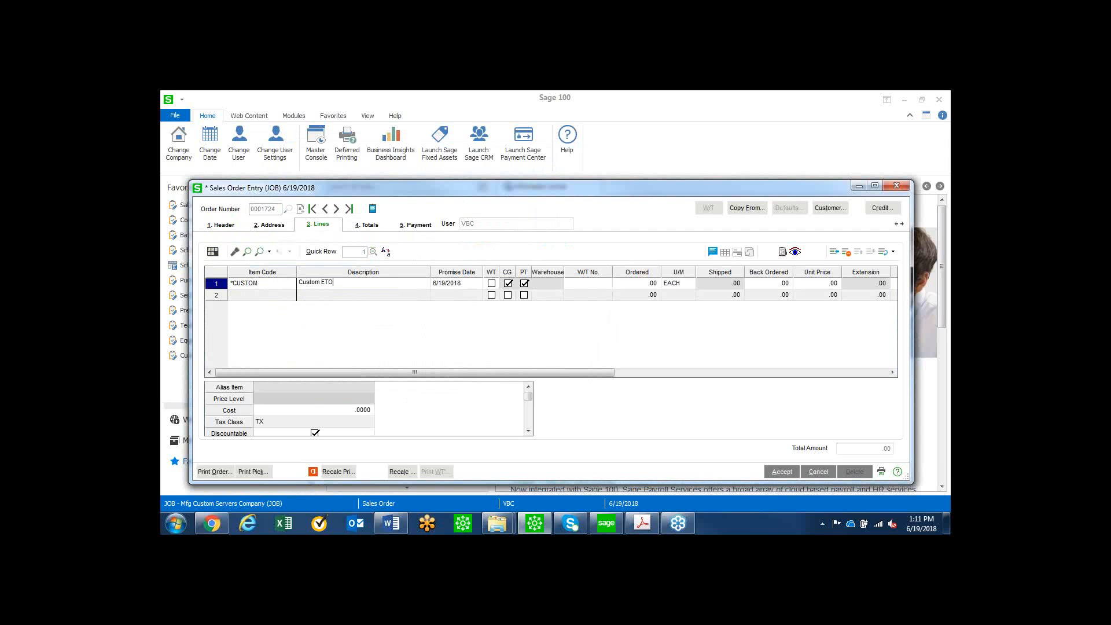
text(ustom ETO System)
Flag the *CUSTOM line for a work ticket and set its ordered quantity to 1.
click(492, 284)
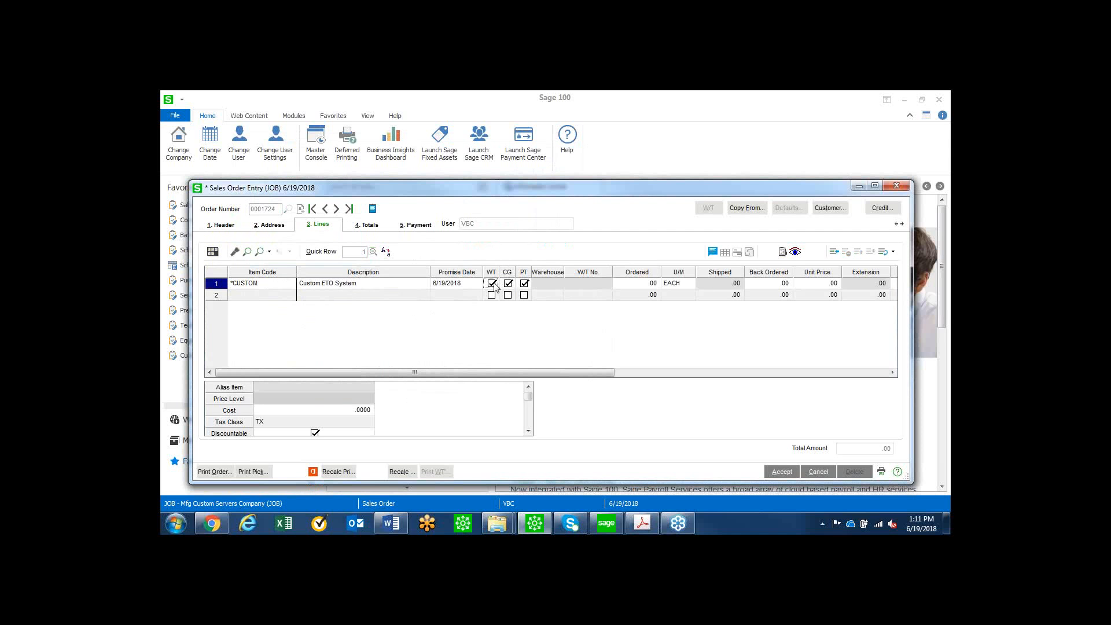
click(643, 284)
text(1)
key(Tab)
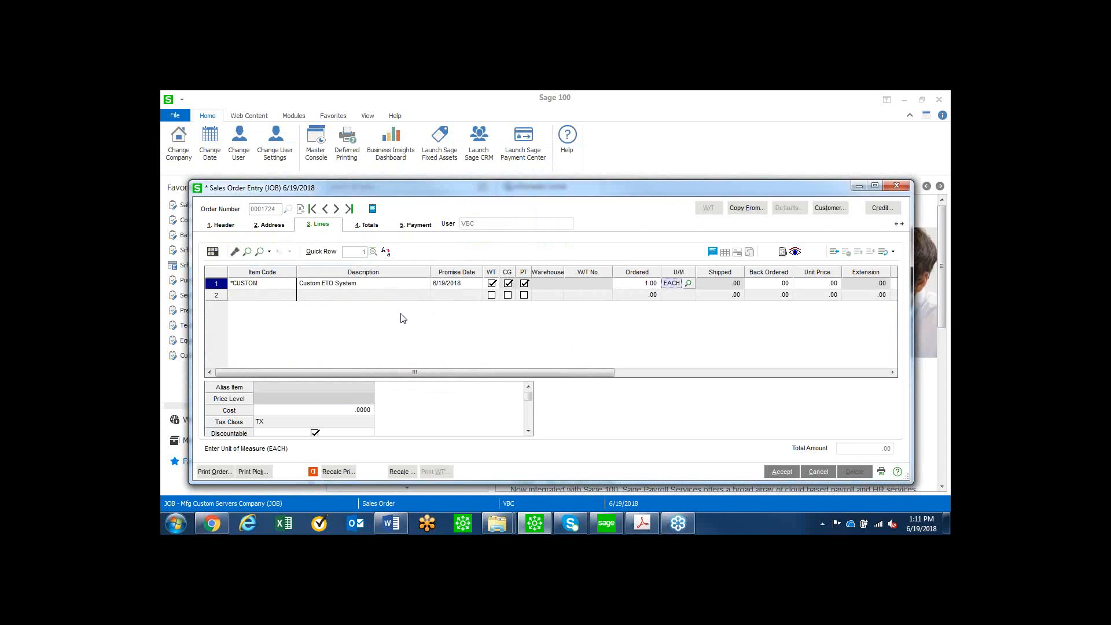
Create the work ticket for the *CUSTOM line by copying from the ROUTE ENG standard routing template.
click(356, 298)
click(554, 256)
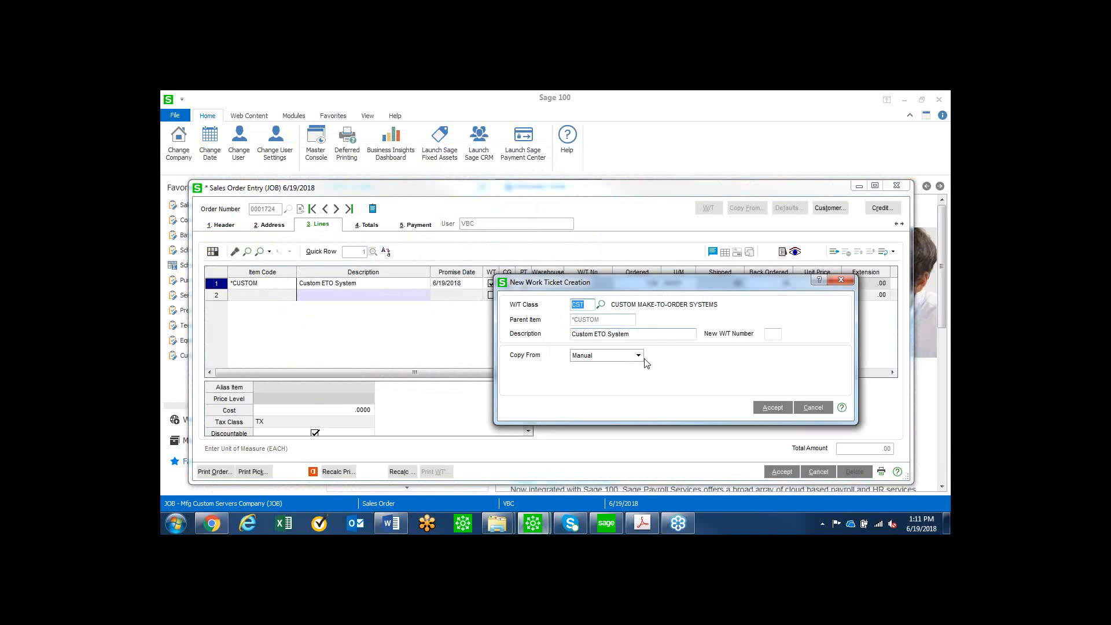
click(639, 356)
click(608, 371)
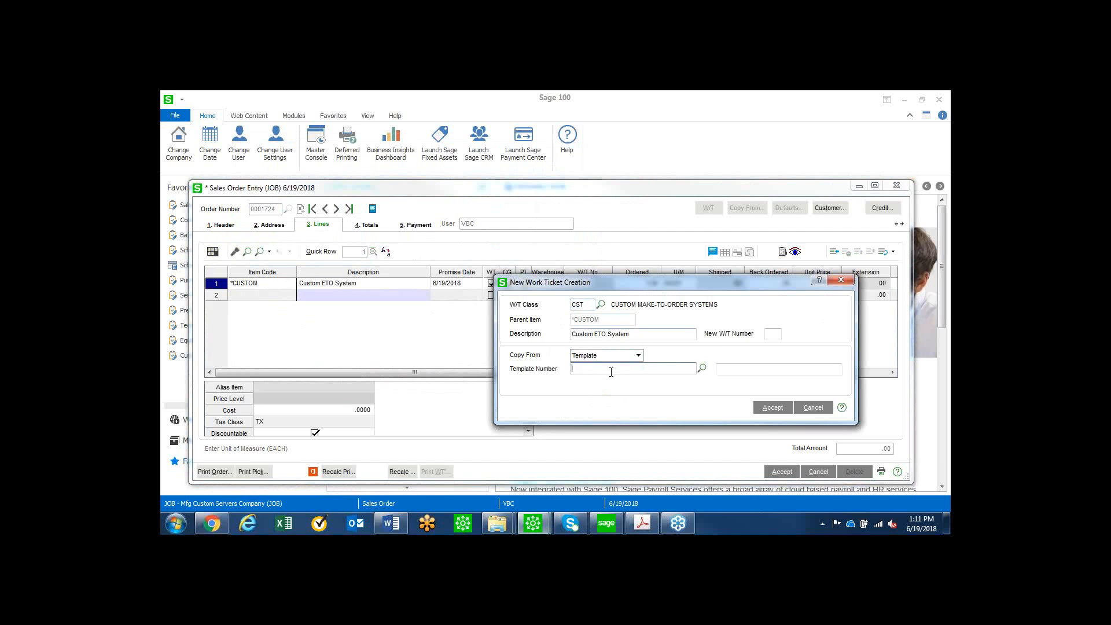
click(702, 368)
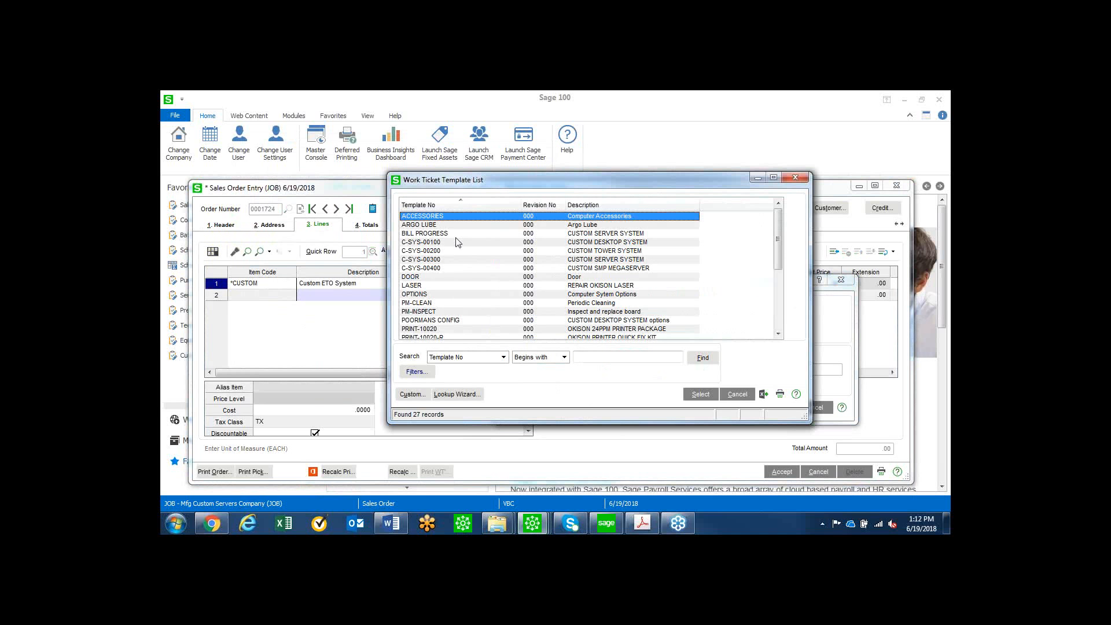
scroll(469, 295, down, 1)
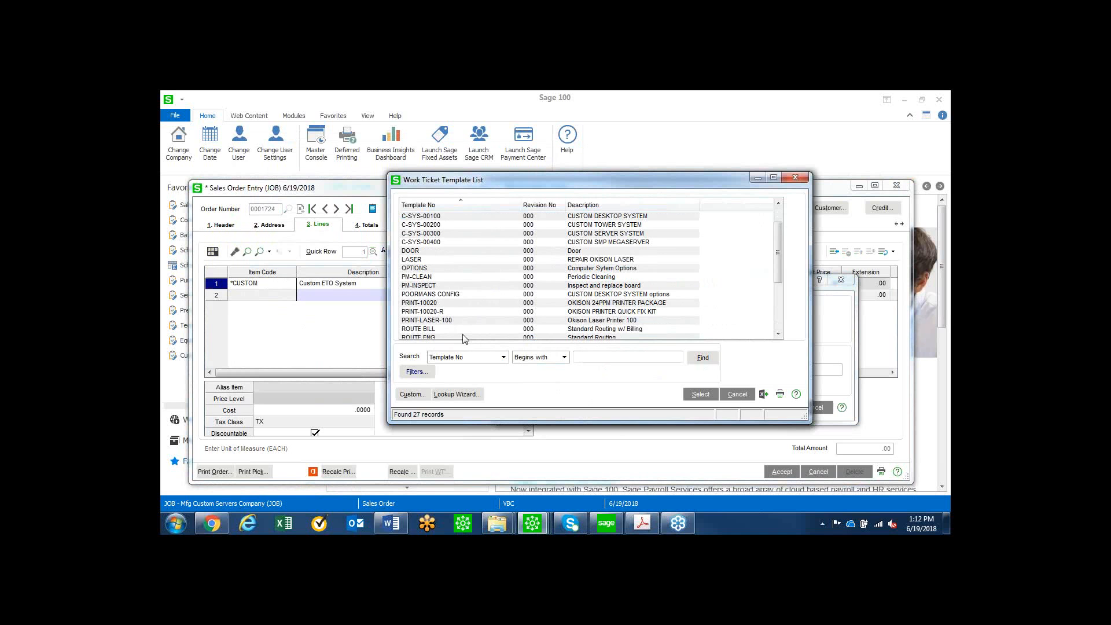
scroll(465, 339, down, 2)
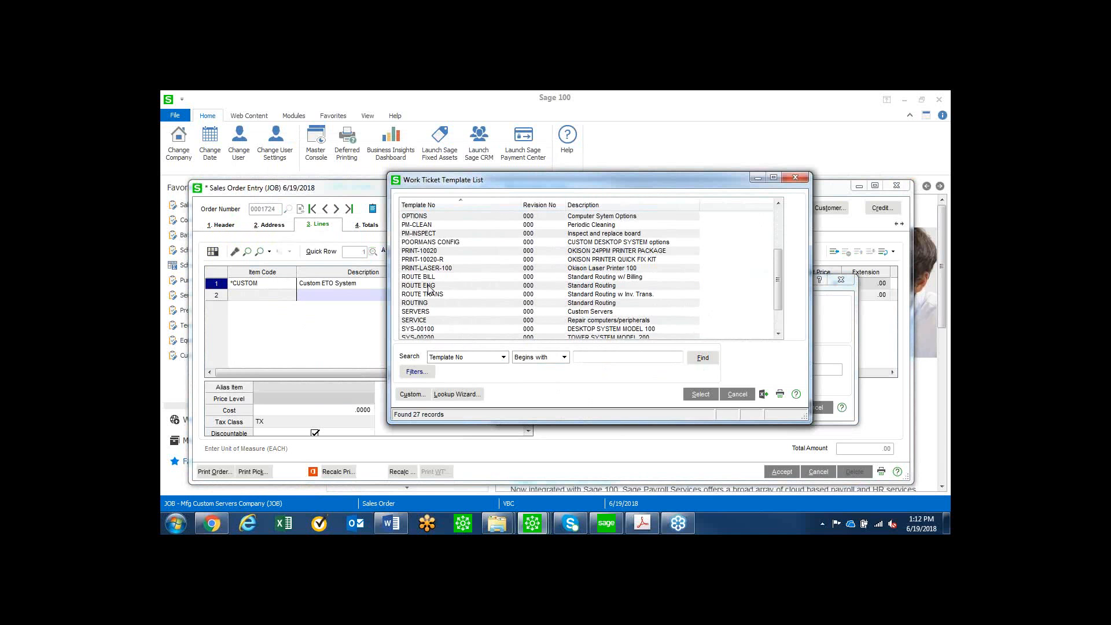
double_click(429, 289)
click(773, 411)
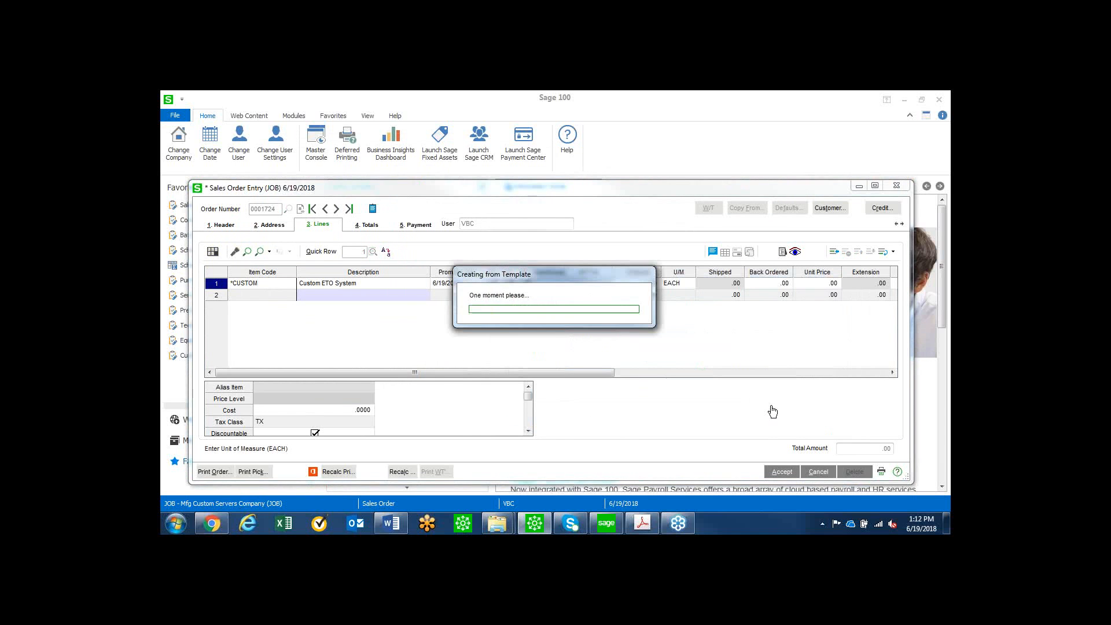
Open the new work ticket for editing, accept header step 000 and select step 005, Design system - Engineering.
click(534, 255)
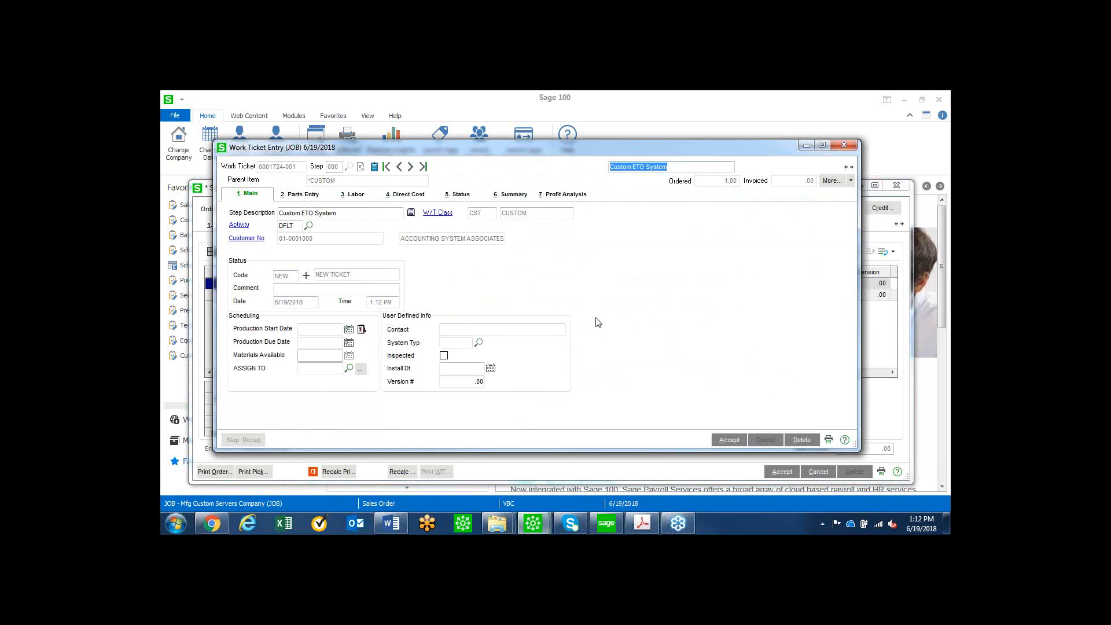
click(727, 438)
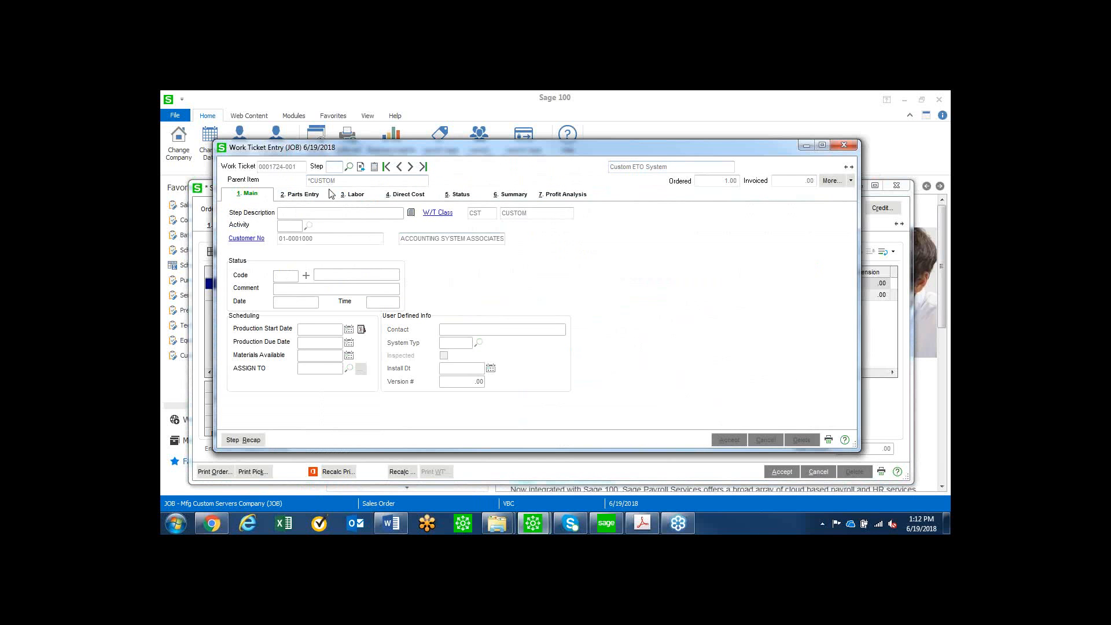
click(349, 167)
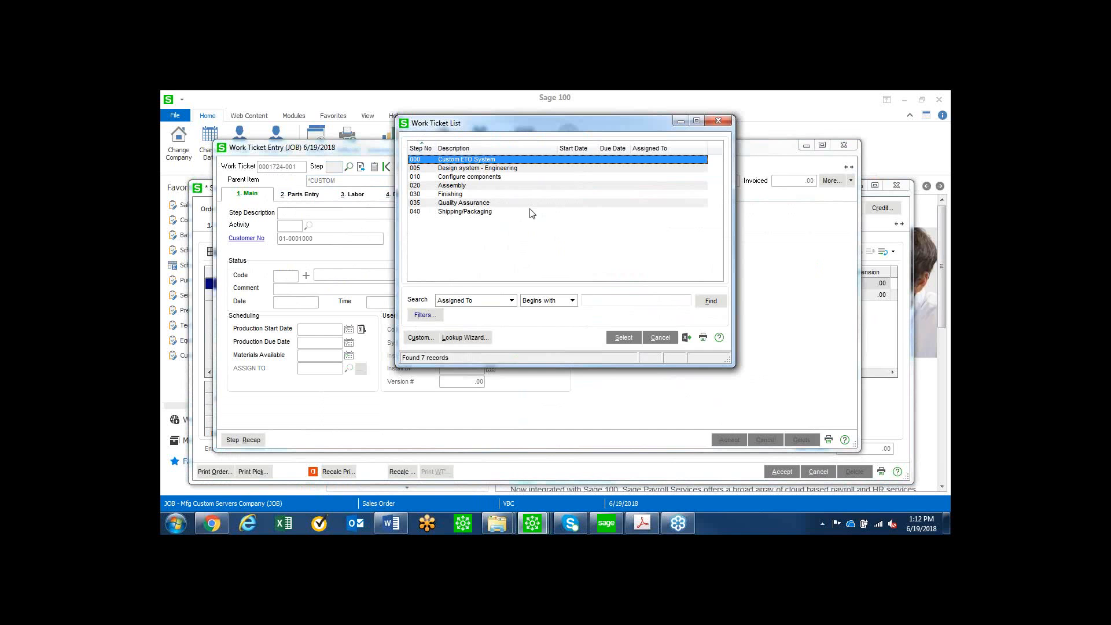
key(alt+Tab)
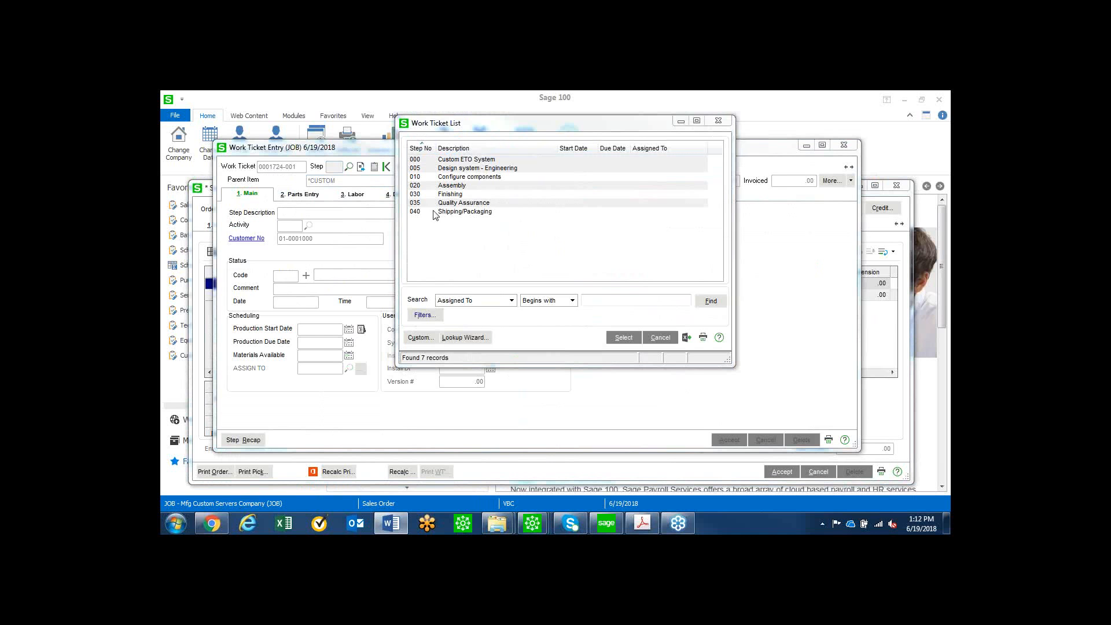
click(472, 169)
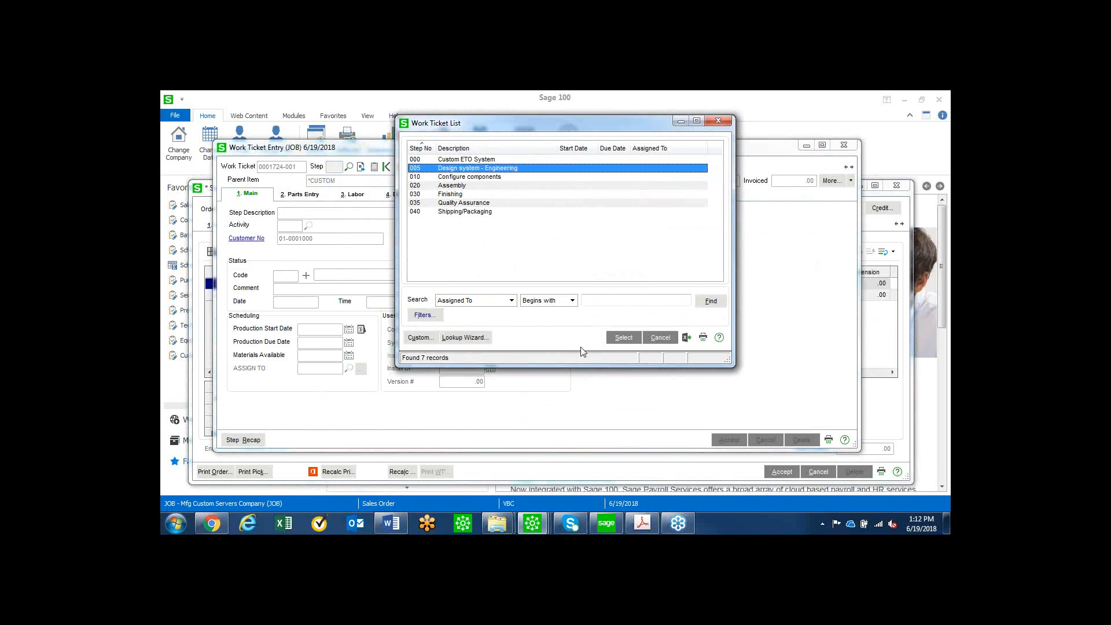
click(622, 338)
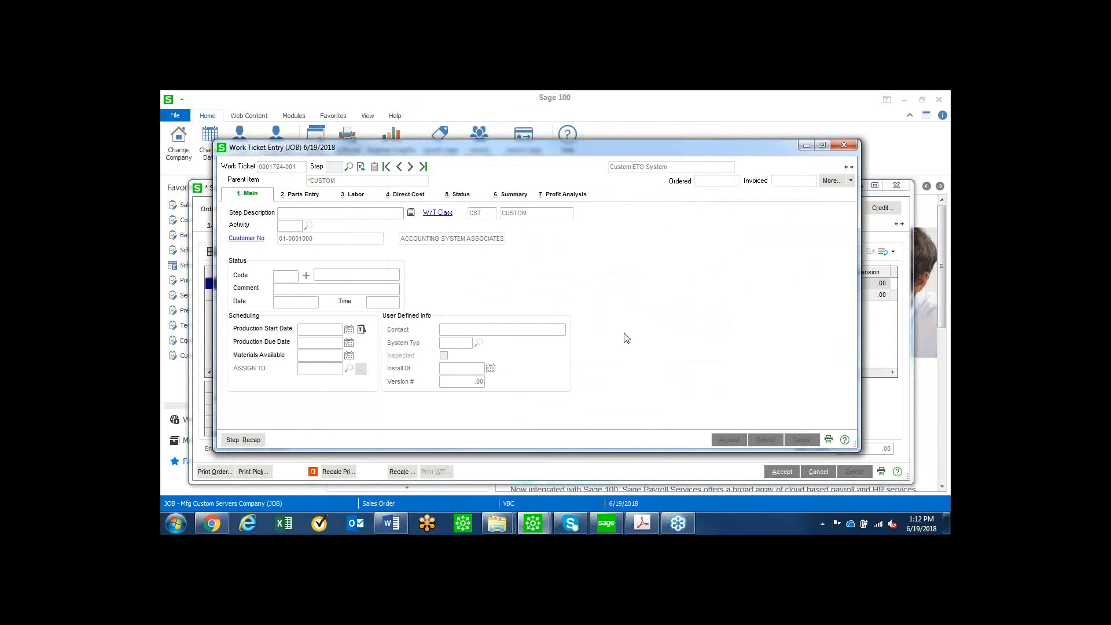
Assign step 005 to the first employee listed, set its original budget to 10 hours and accept the step.
click(348, 369)
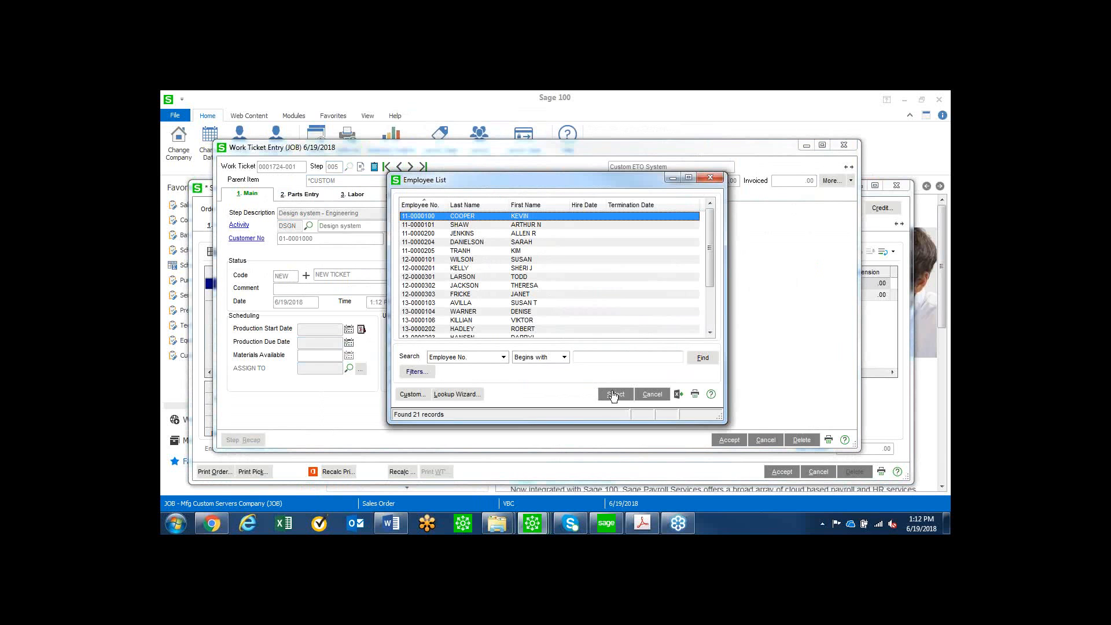
click(613, 394)
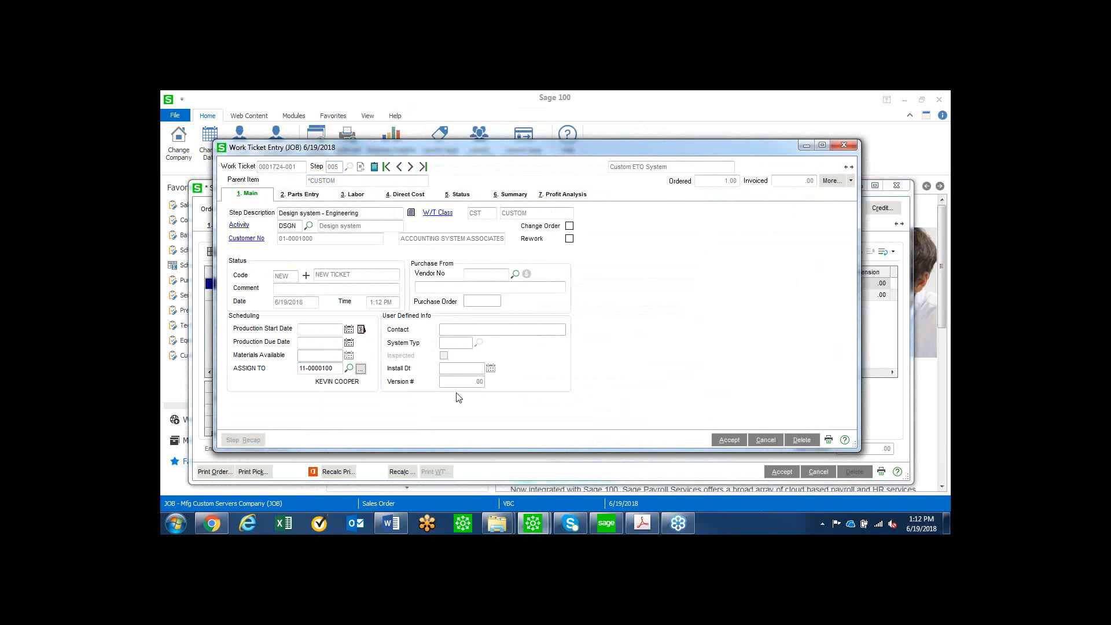
click(508, 194)
click(301, 252)
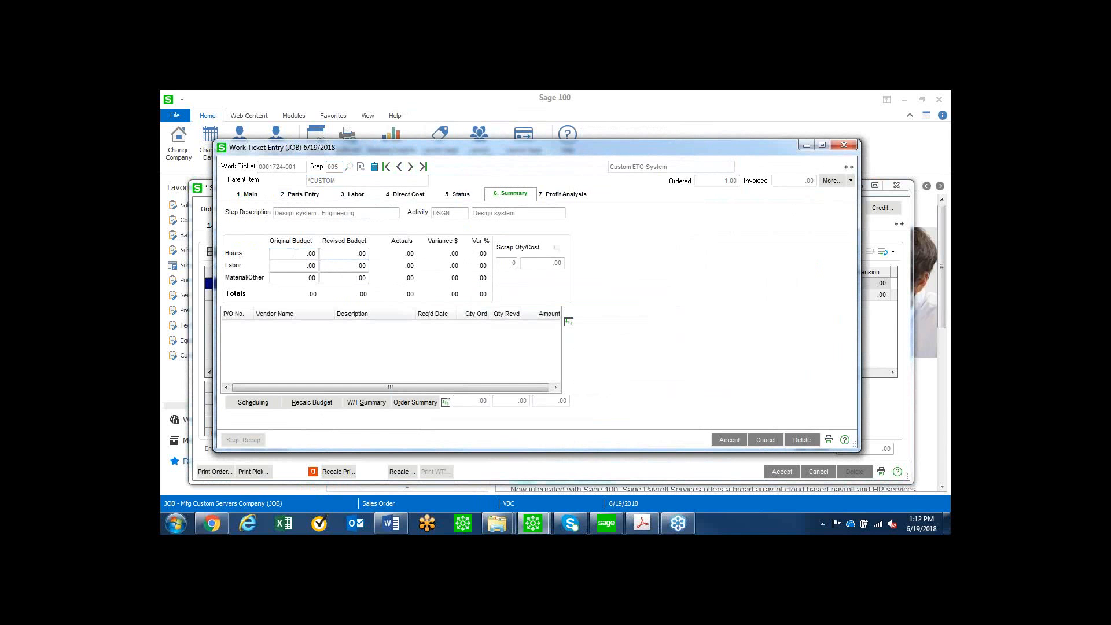
text(.10)
key(Tab)
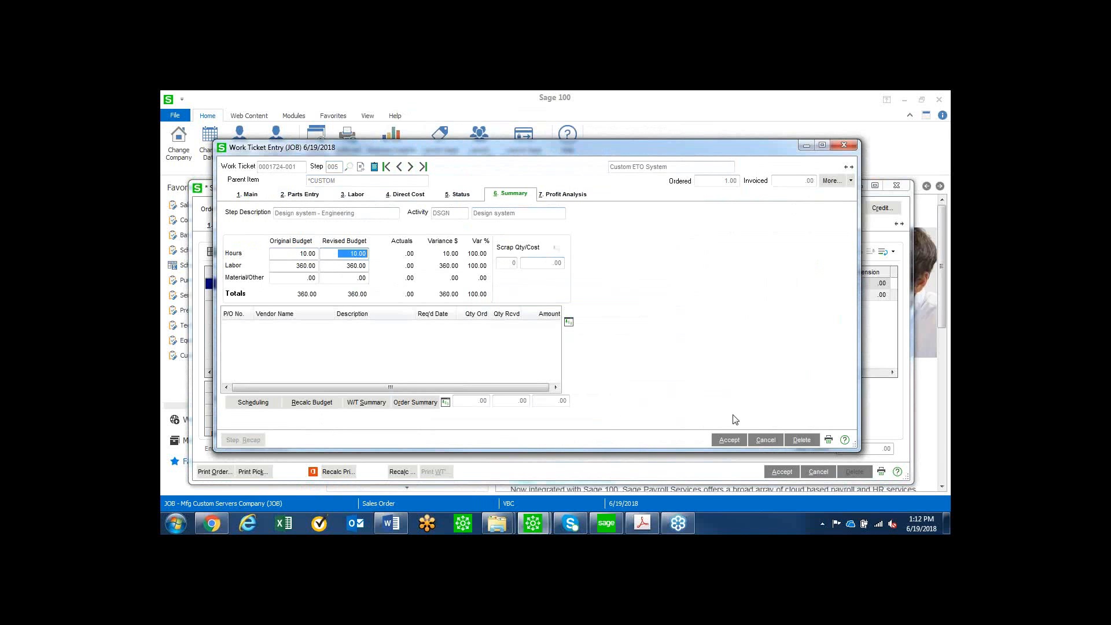
click(734, 442)
Open step 010, Configure components, and set up a parts list import from a file.
click(350, 167)
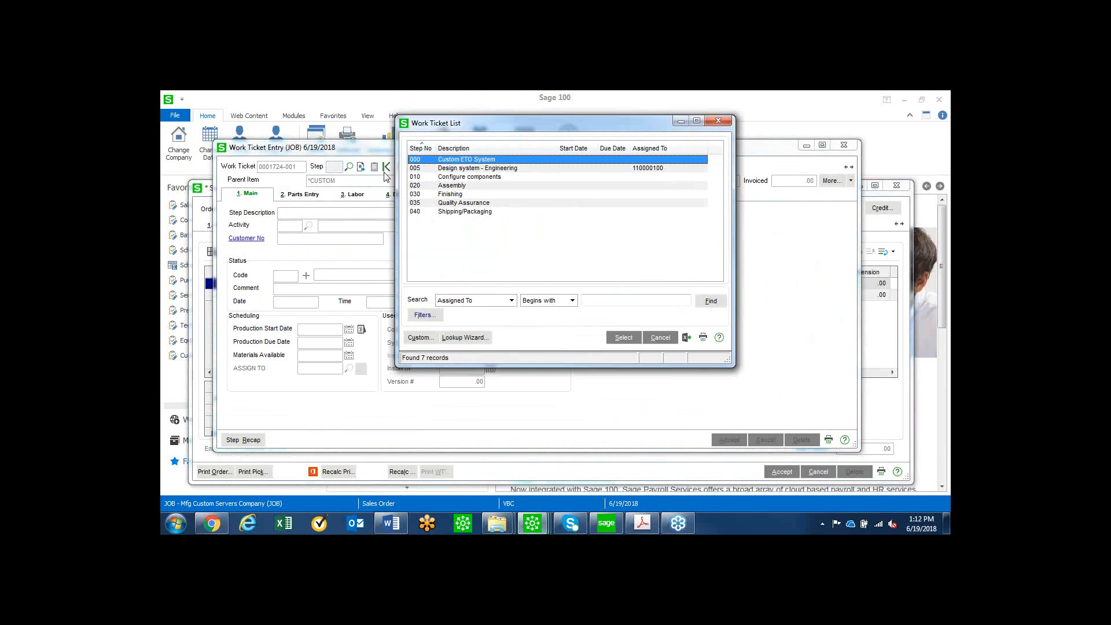
double_click(461, 177)
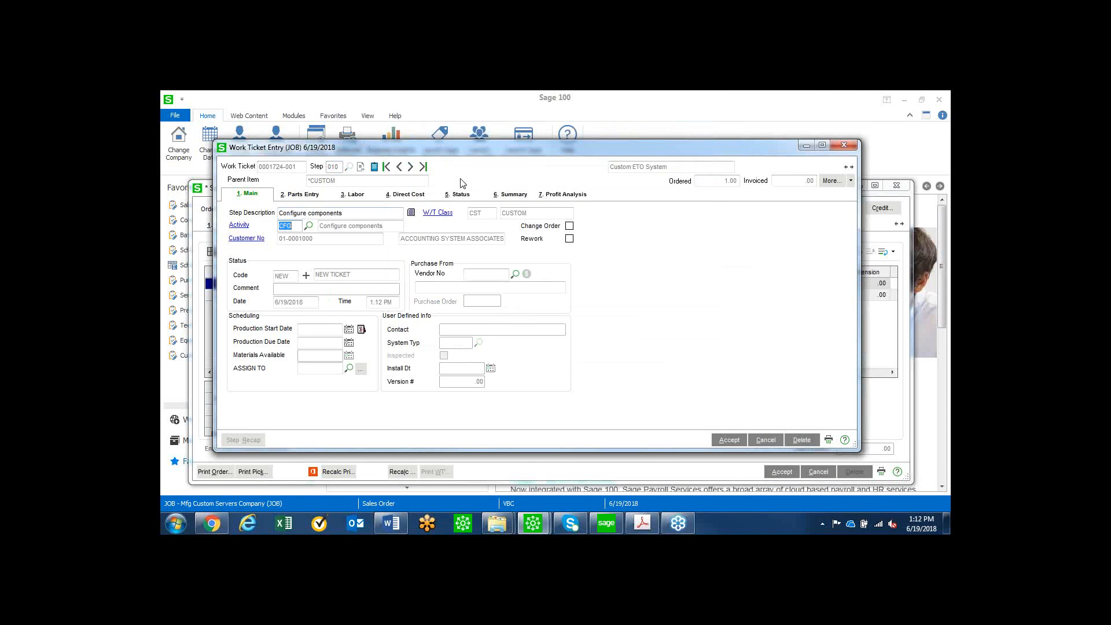
click(315, 198)
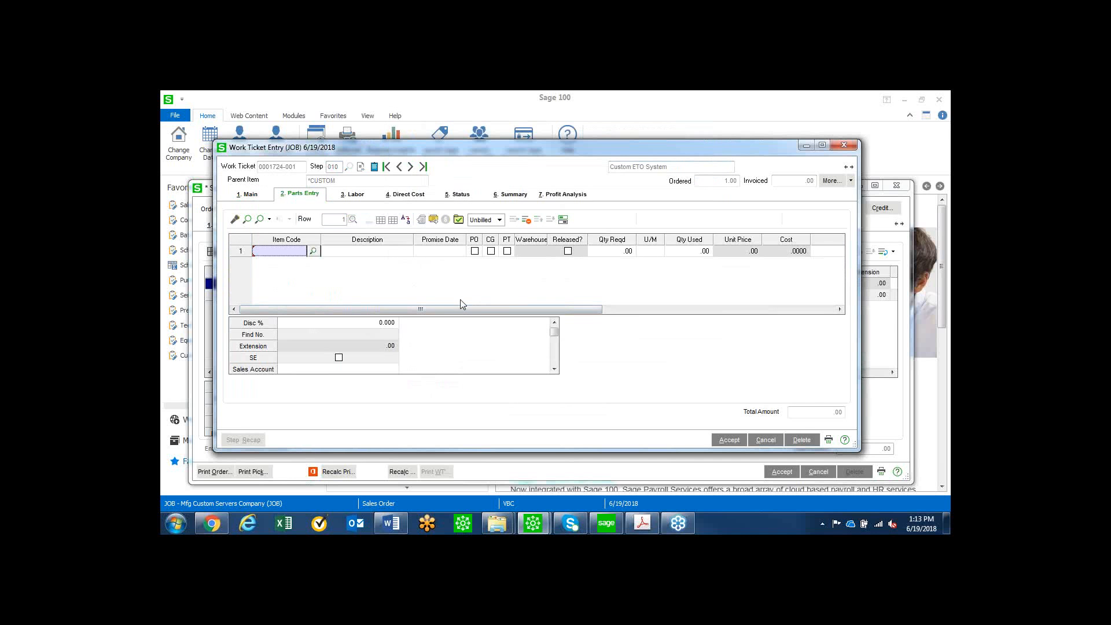
click(434, 220)
click(508, 280)
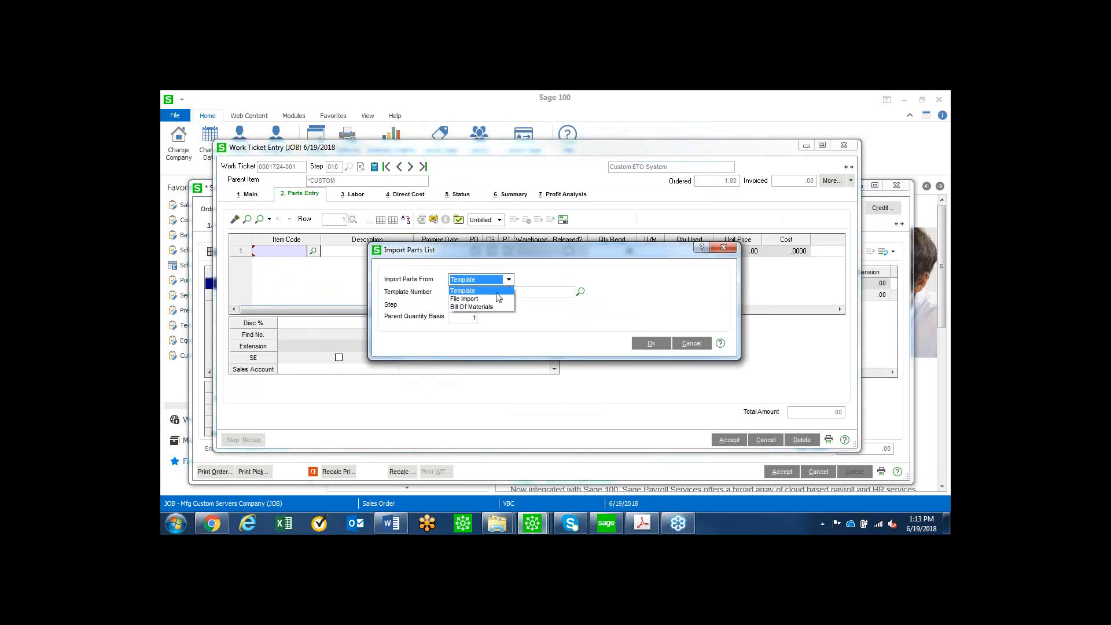
click(466, 299)
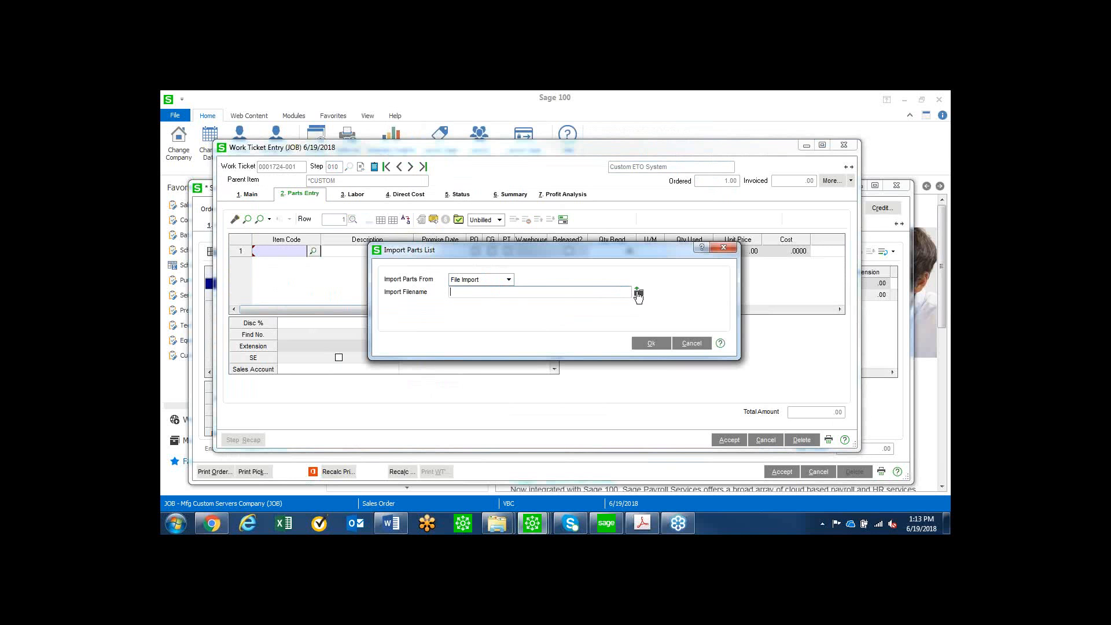
Import the parts from WT Parts IMPORT.csv on the desktop without combining like items, skipping the invalid item.
click(638, 293)
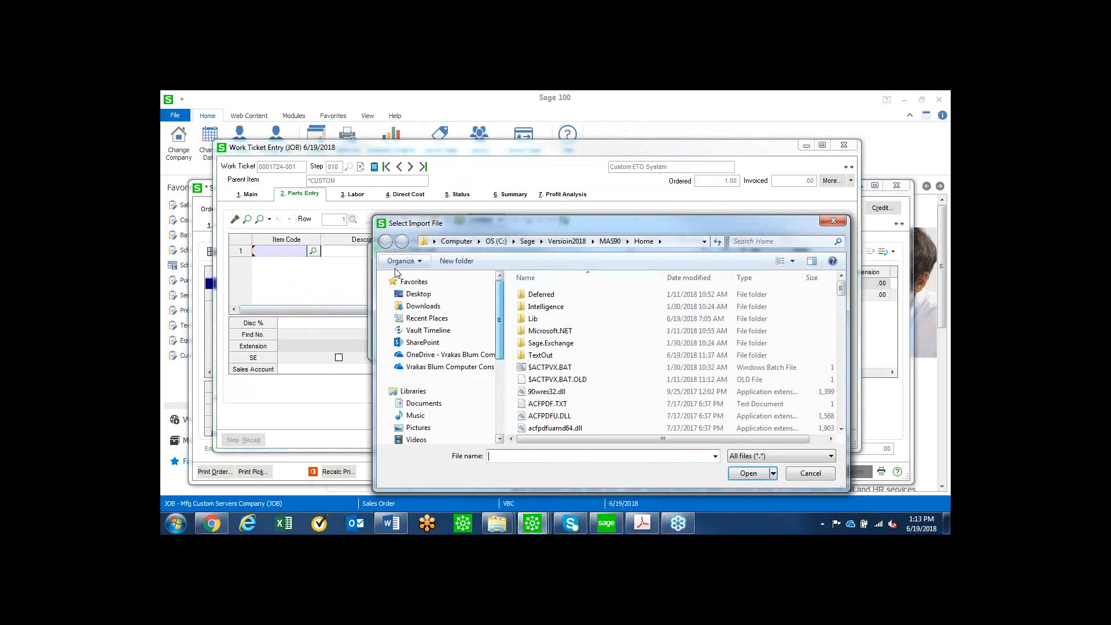
click(419, 294)
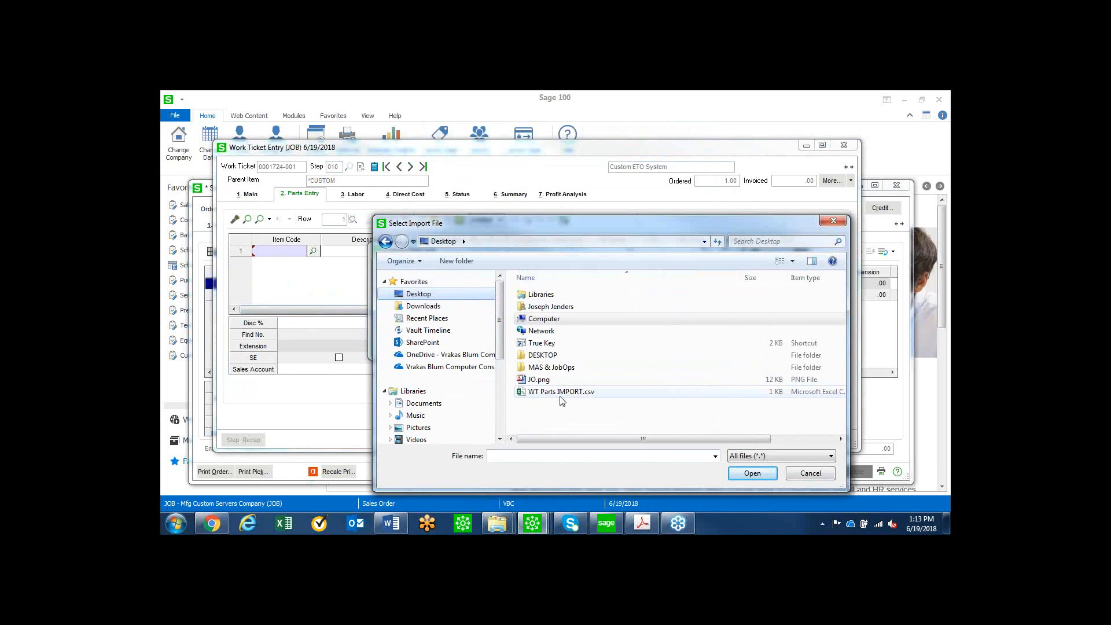
click(559, 393)
click(749, 473)
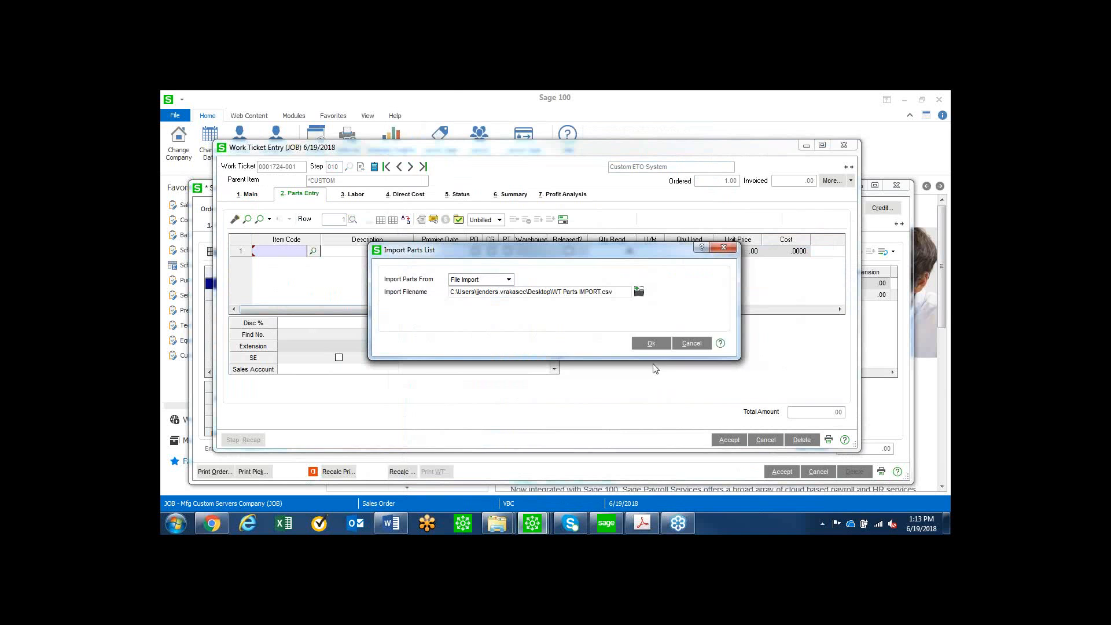
click(656, 344)
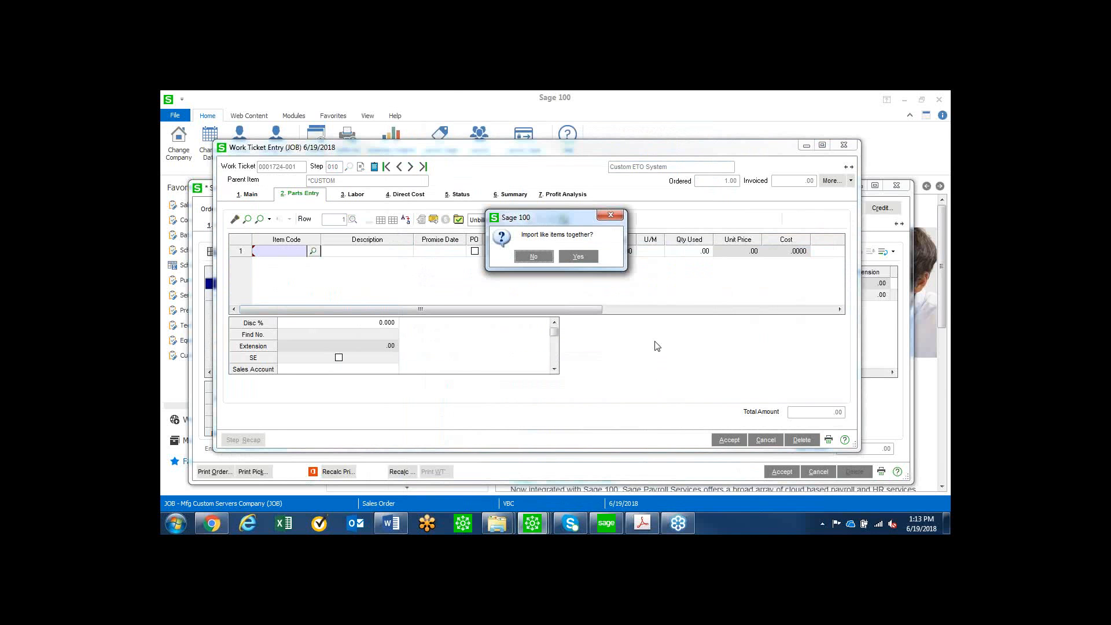
click(534, 257)
click(534, 257)
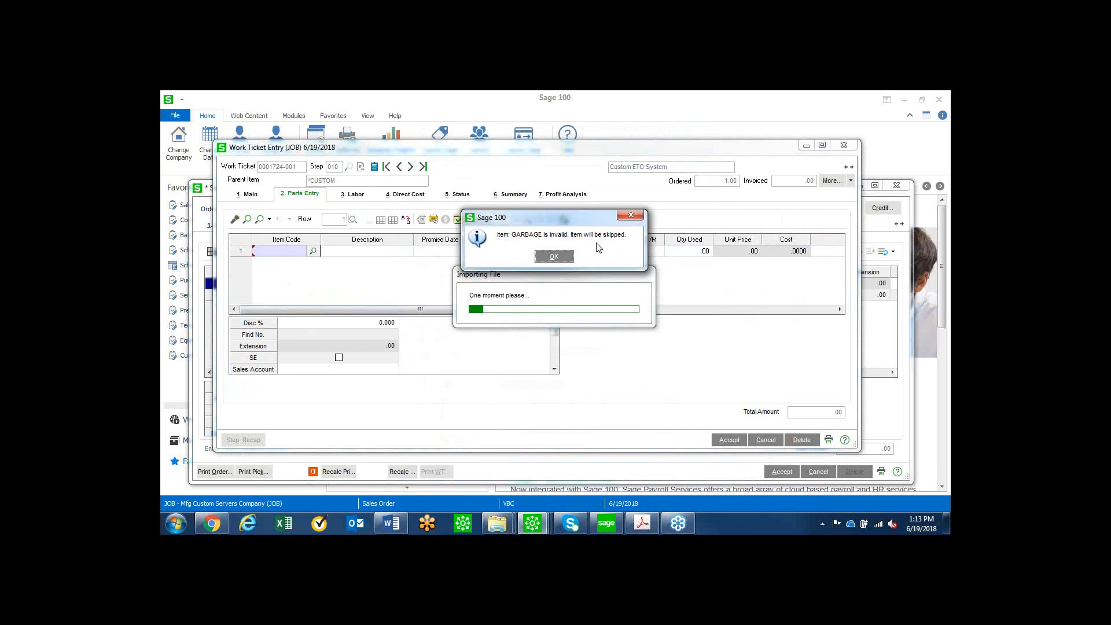
click(559, 258)
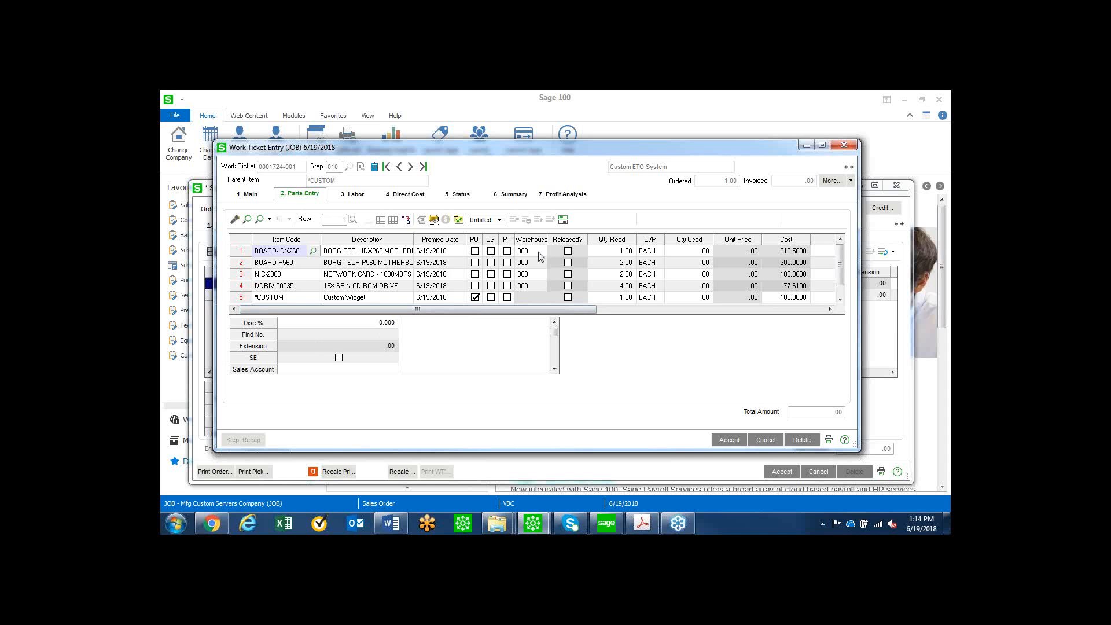
Accept step 010, close the work ticket and accept the sales order.
key(alt+Tab)
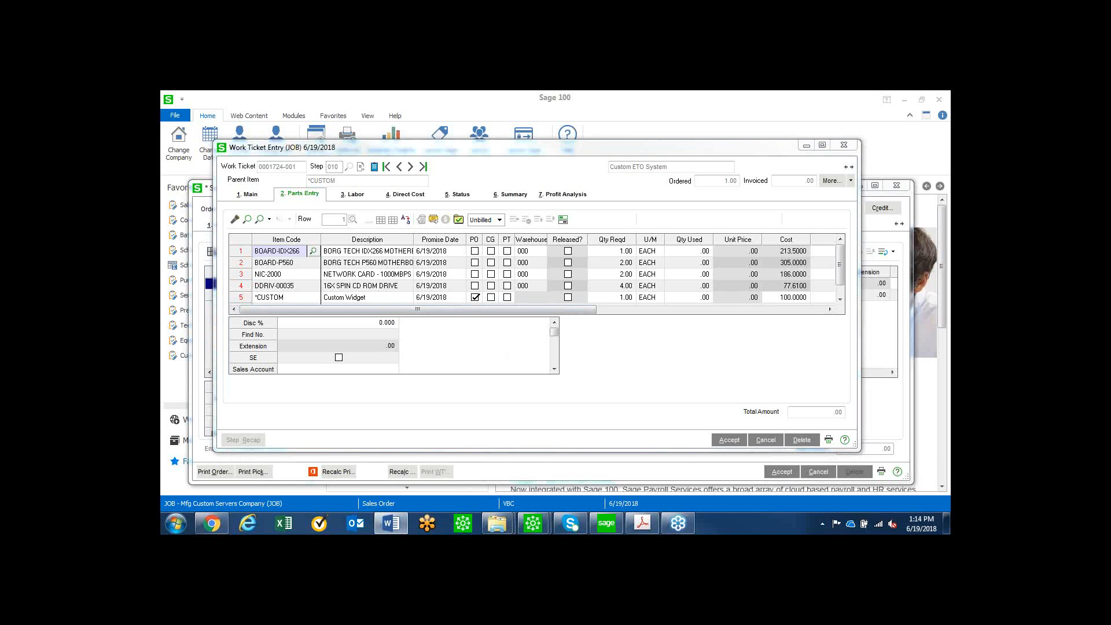
click(729, 440)
click(844, 144)
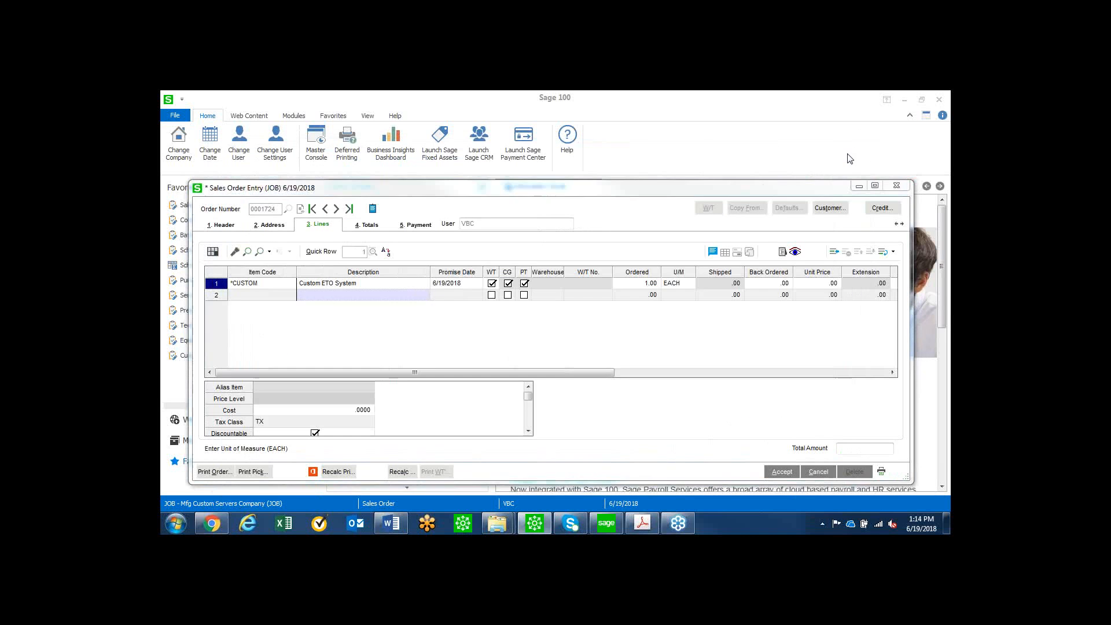
click(782, 471)
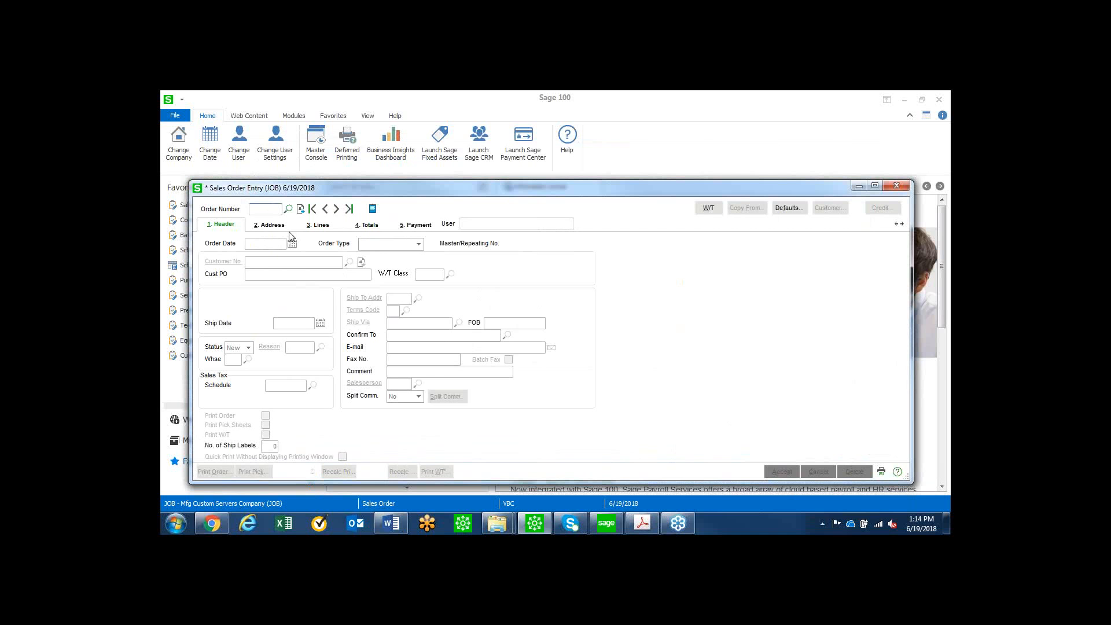
Create a sales order with the next order number for customer Accounting System Associates.
click(301, 209)
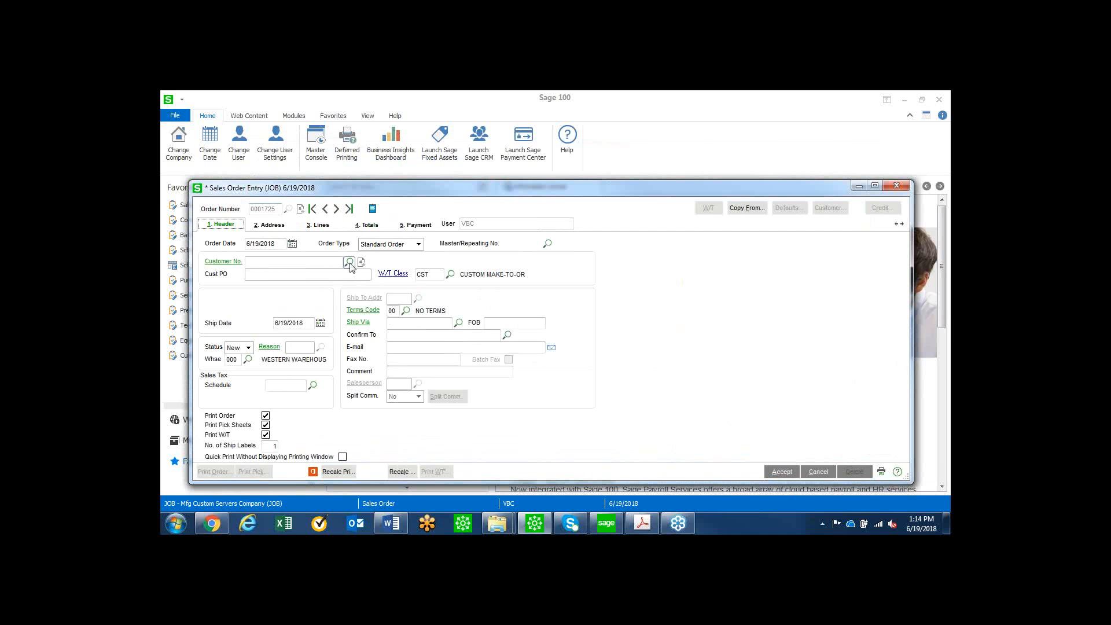
click(349, 263)
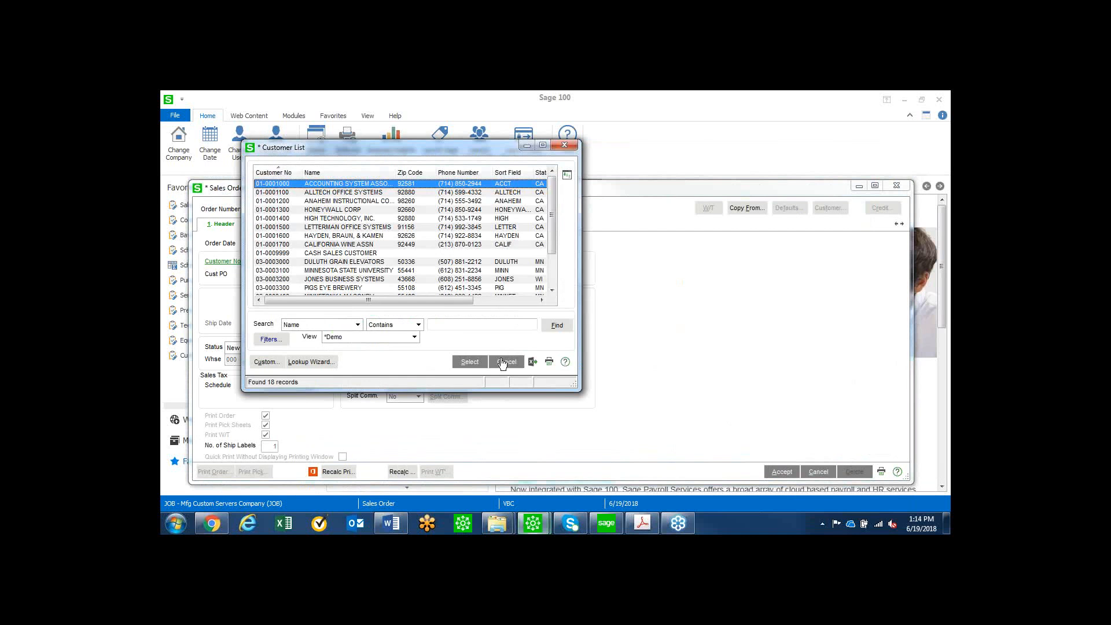
click(471, 363)
Add an order line for item DOOR with an ordered quantity of 1, keeping the quantity entered.
click(320, 225)
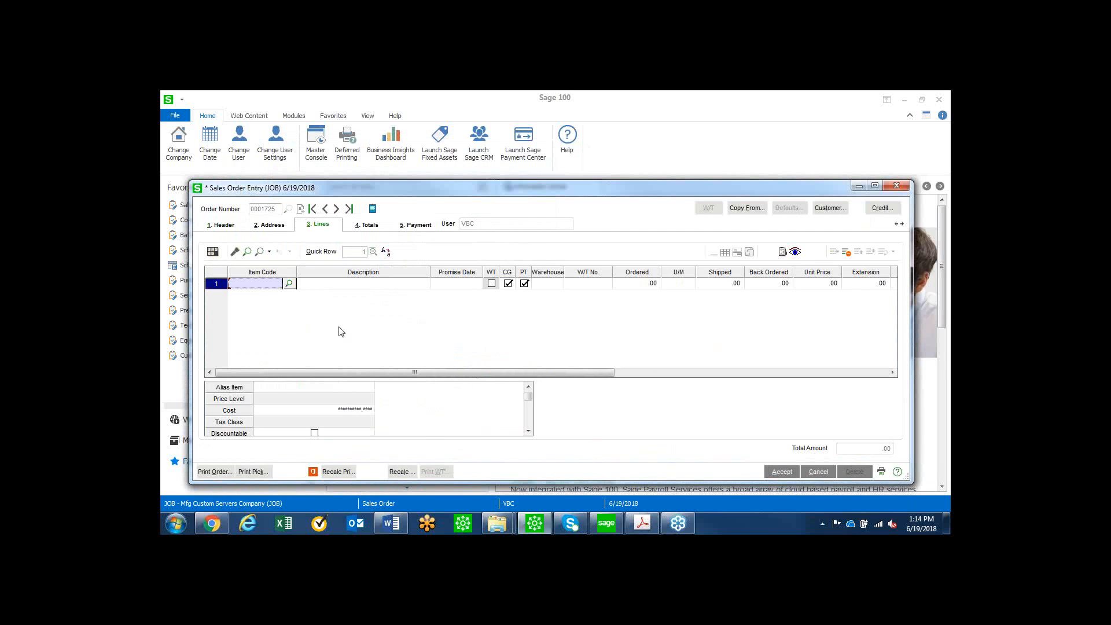
text(DOOR)
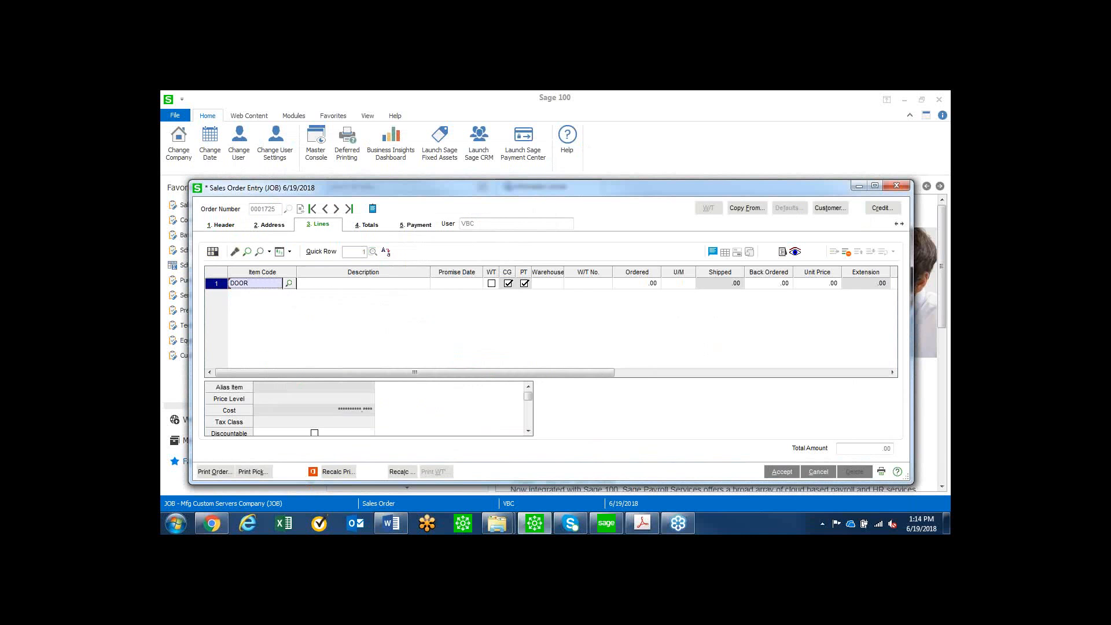
key(Tab)
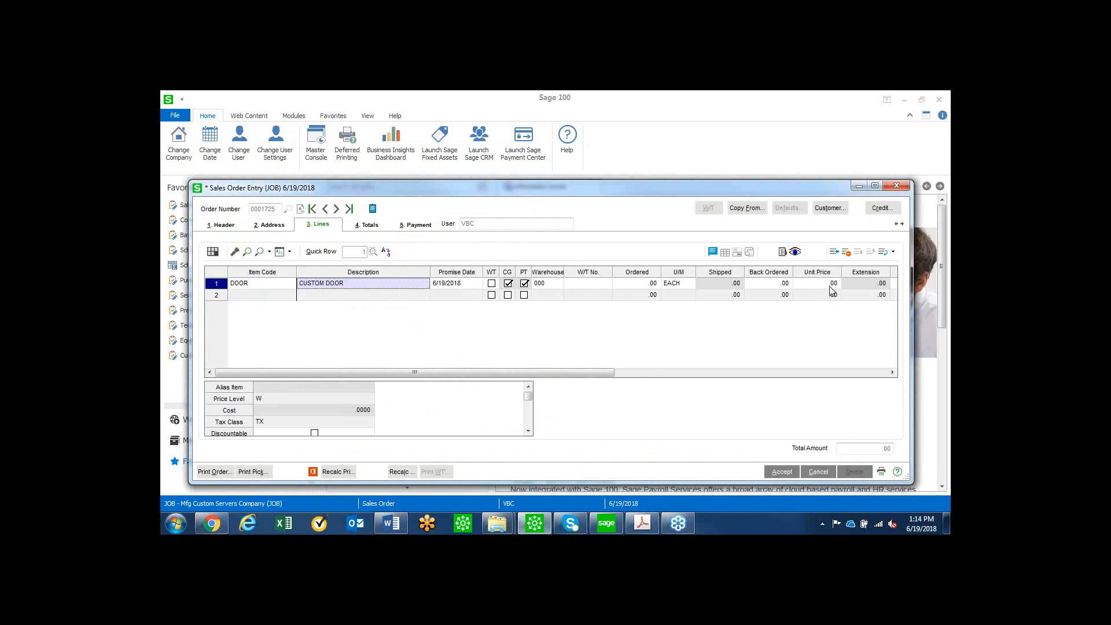
click(625, 284)
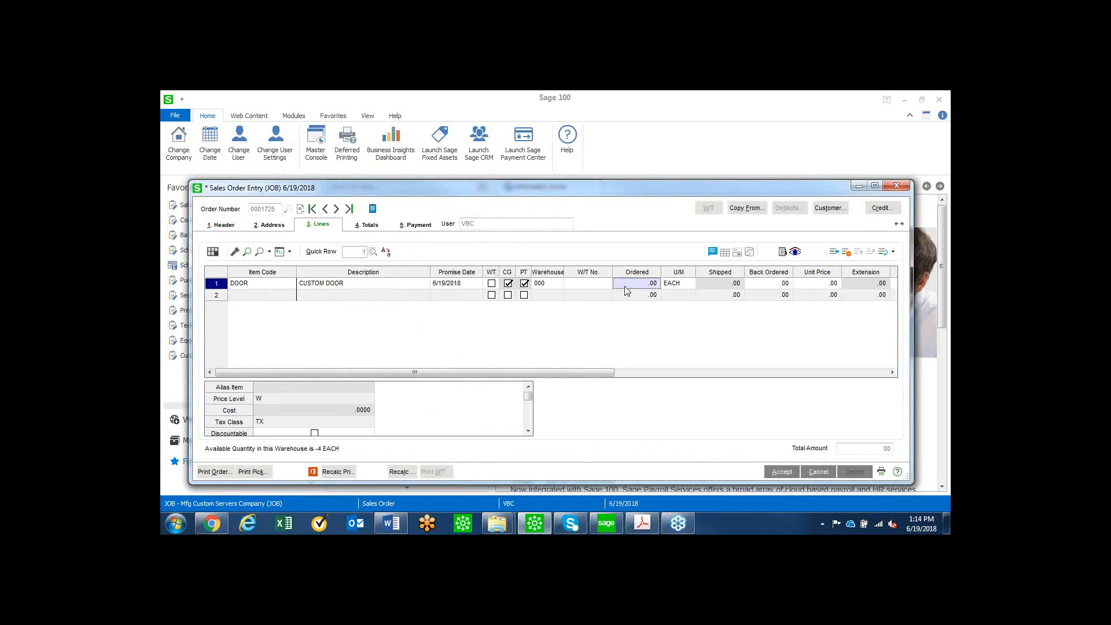
text(1)
key(Tab)
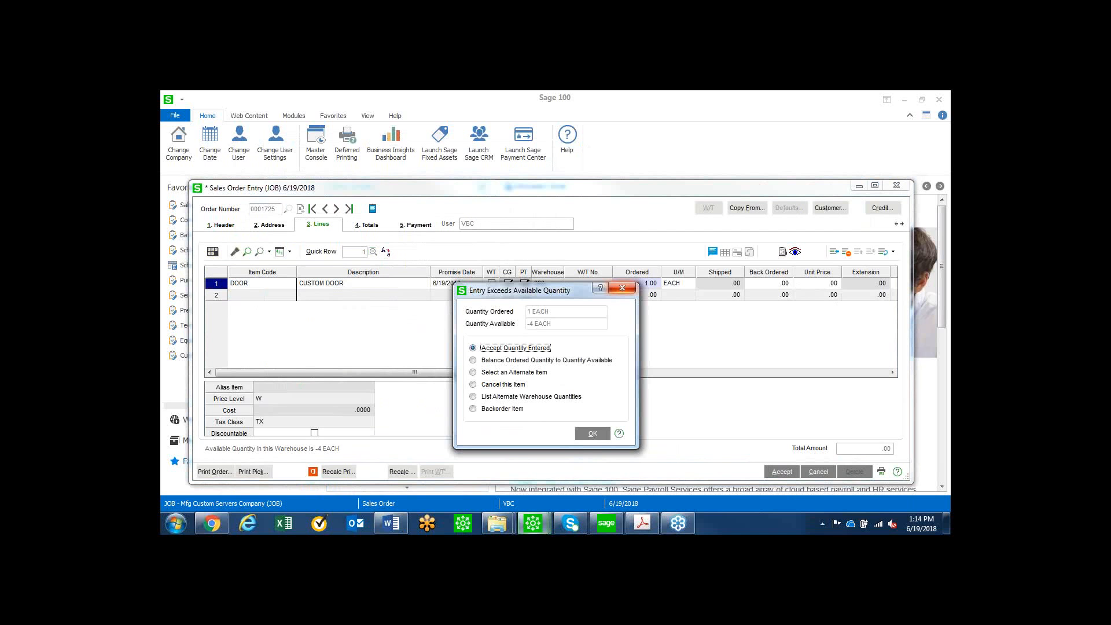
click(622, 288)
Flag the DOOR line for a work ticket and choose to create the ticket from the configurator.
click(493, 285)
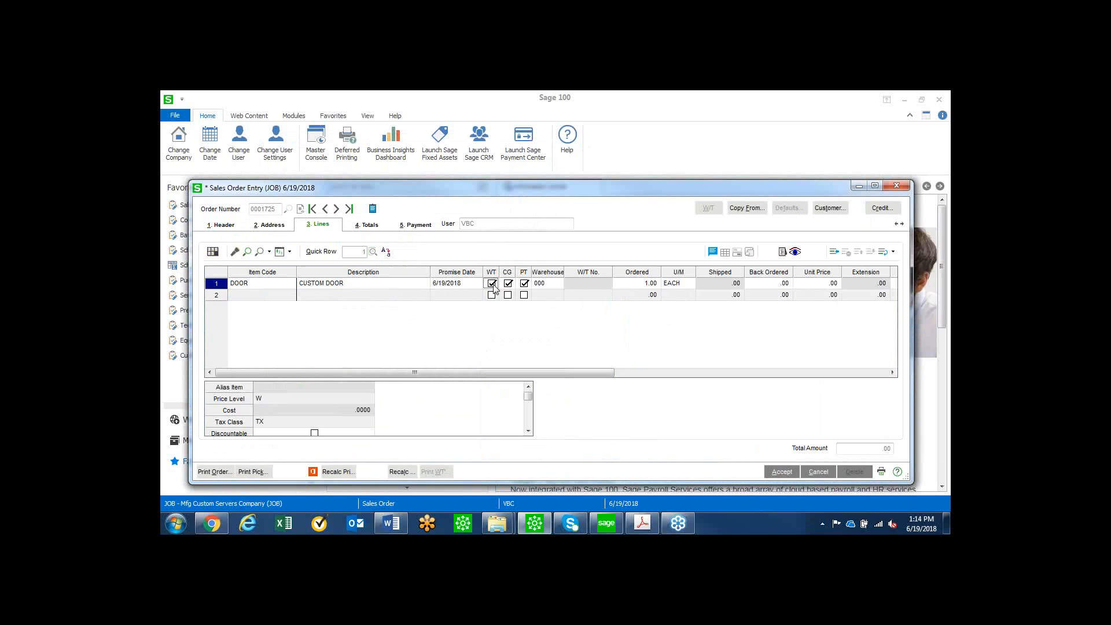
click(359, 299)
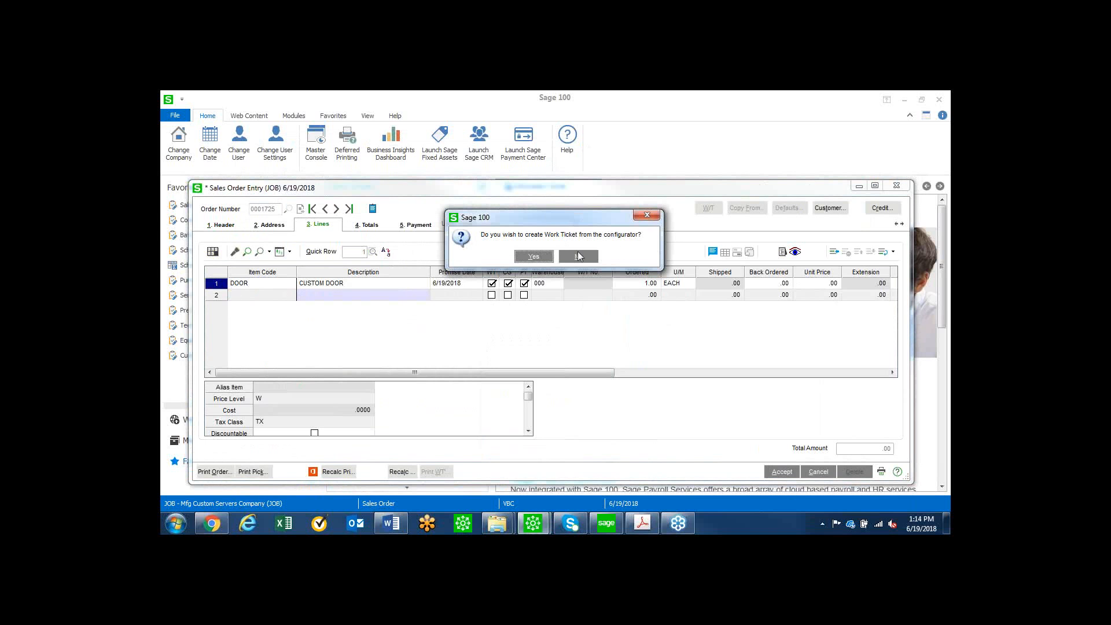
click(533, 258)
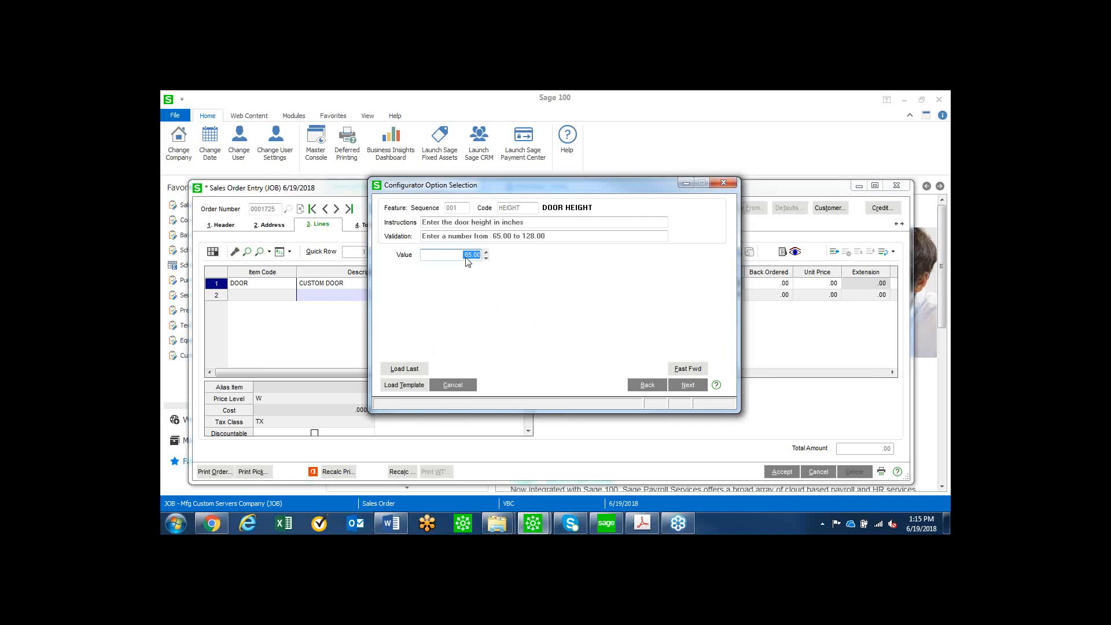
Try to enter an out-of-range door height of 222.22 inches in the configurator.
text(22.22)
key(Tab)
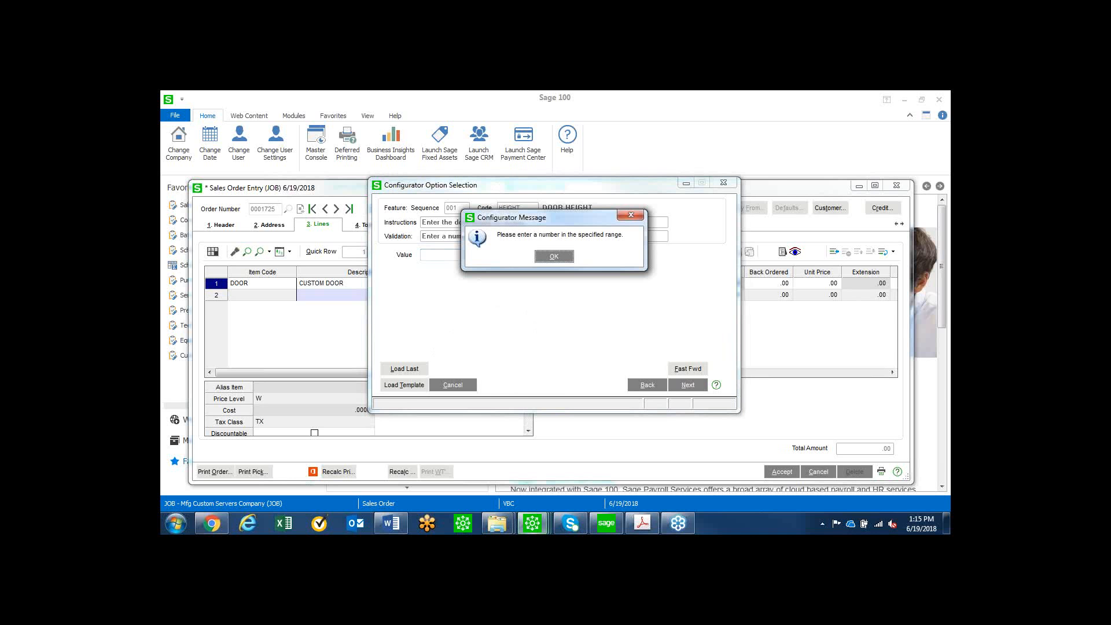
click(550, 257)
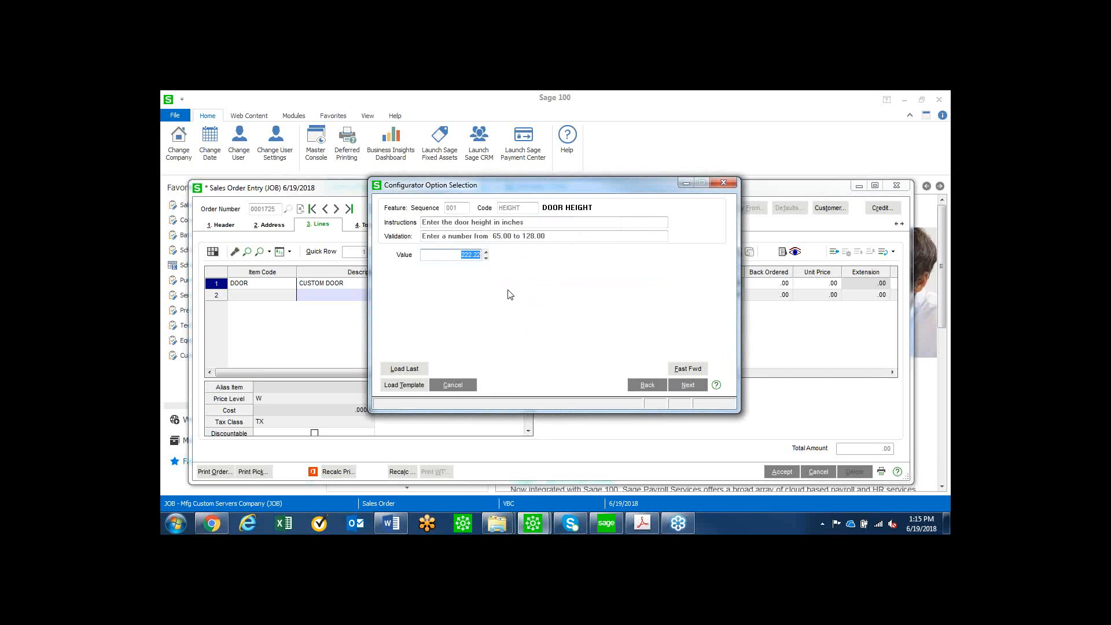
Configure the door with a height of 80 inches, a width of 40 inches and CHERRY as the wood species.
text(80)
click(680, 387)
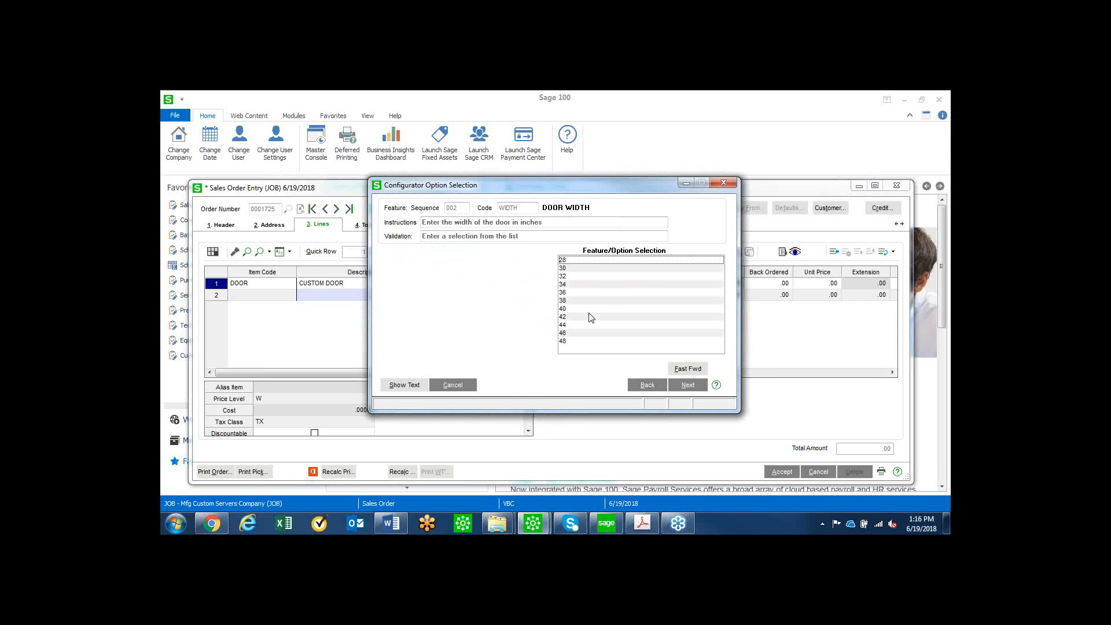
click(569, 308)
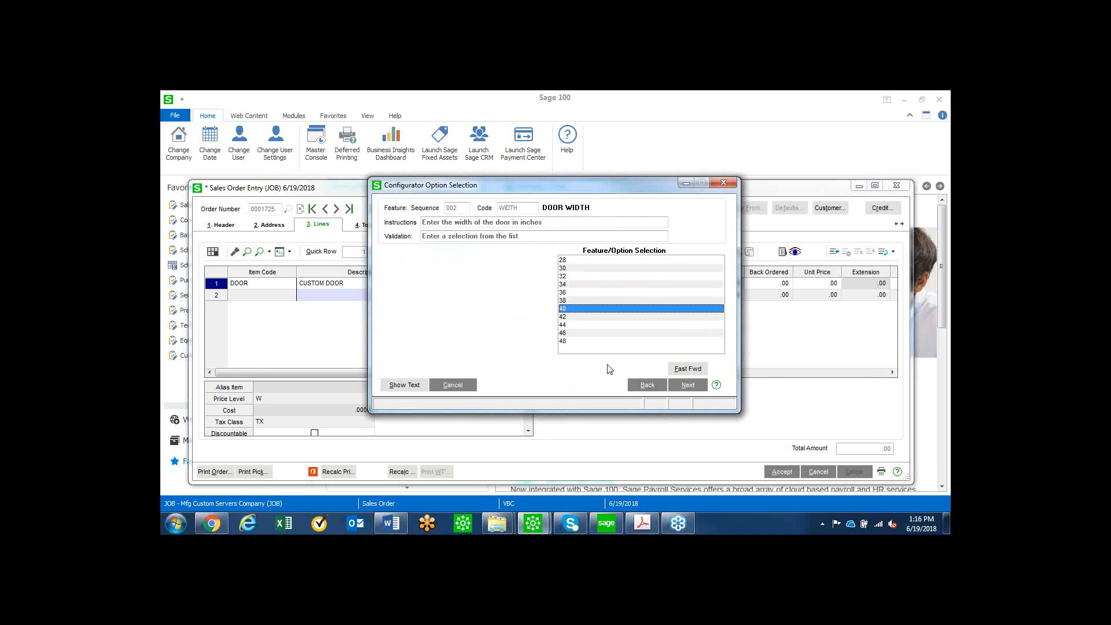
click(688, 386)
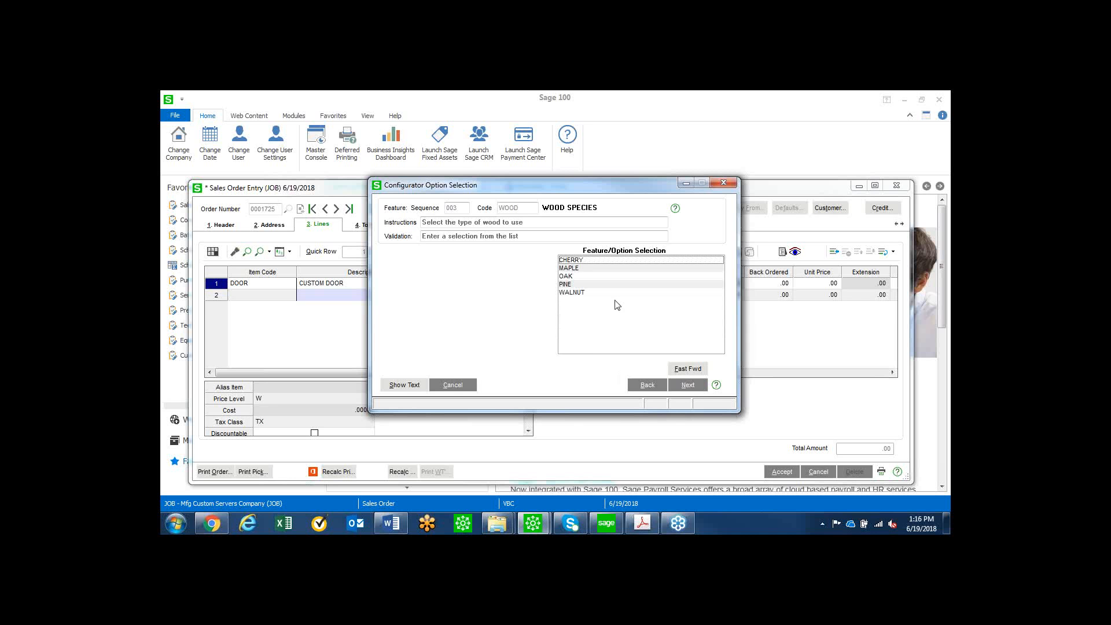
click(581, 261)
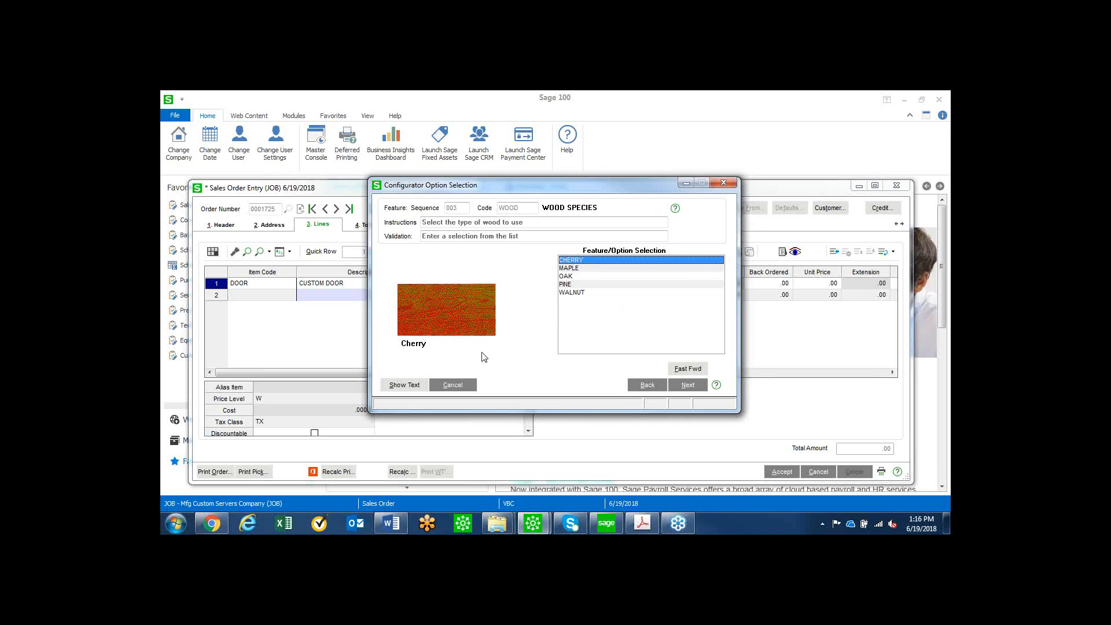
click(689, 387)
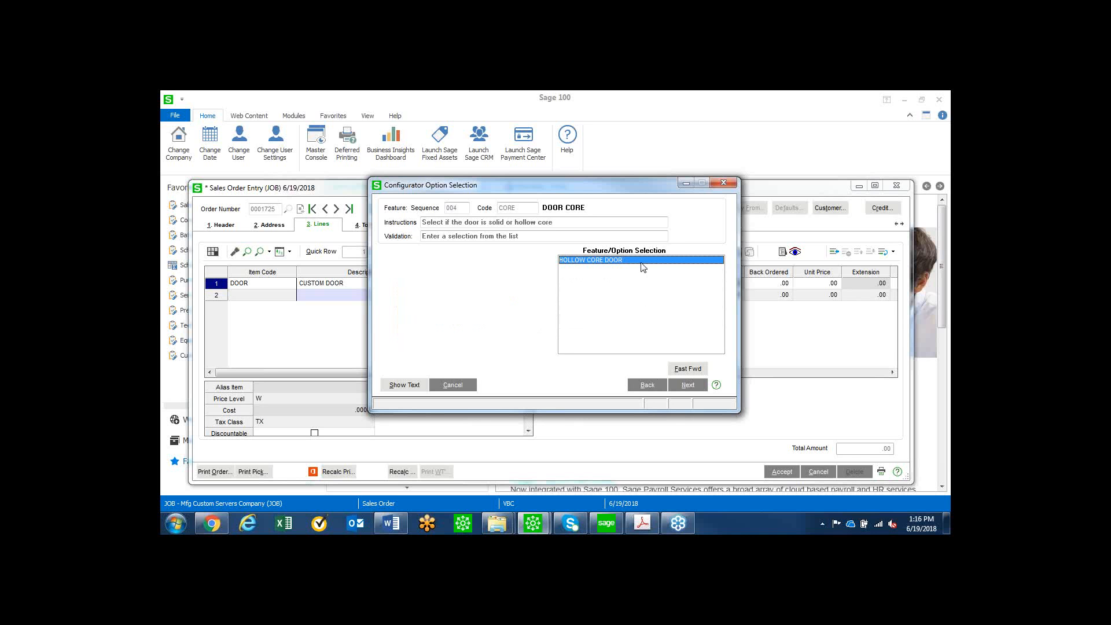
Change the door's wood species to OAK and select SOLID CORE as the door core.
click(646, 385)
click(567, 277)
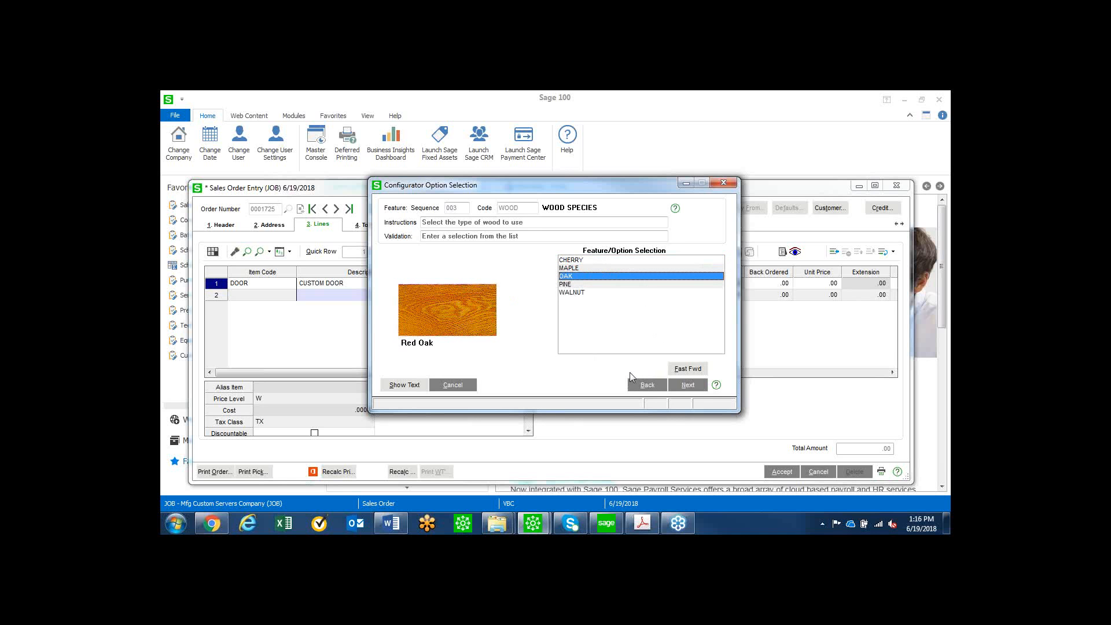
click(687, 385)
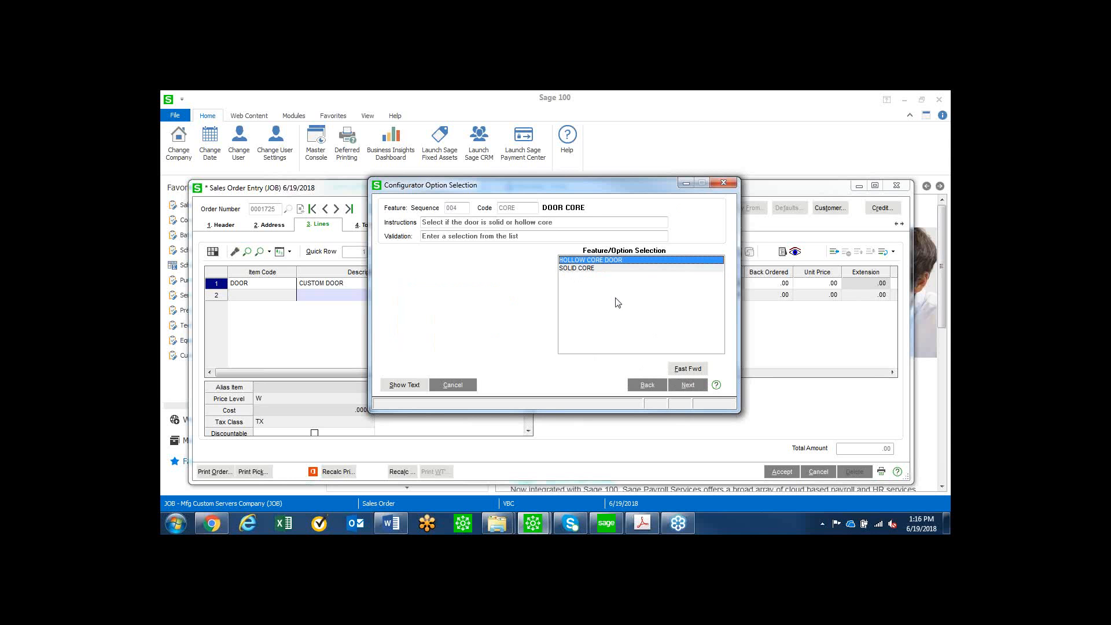
click(595, 270)
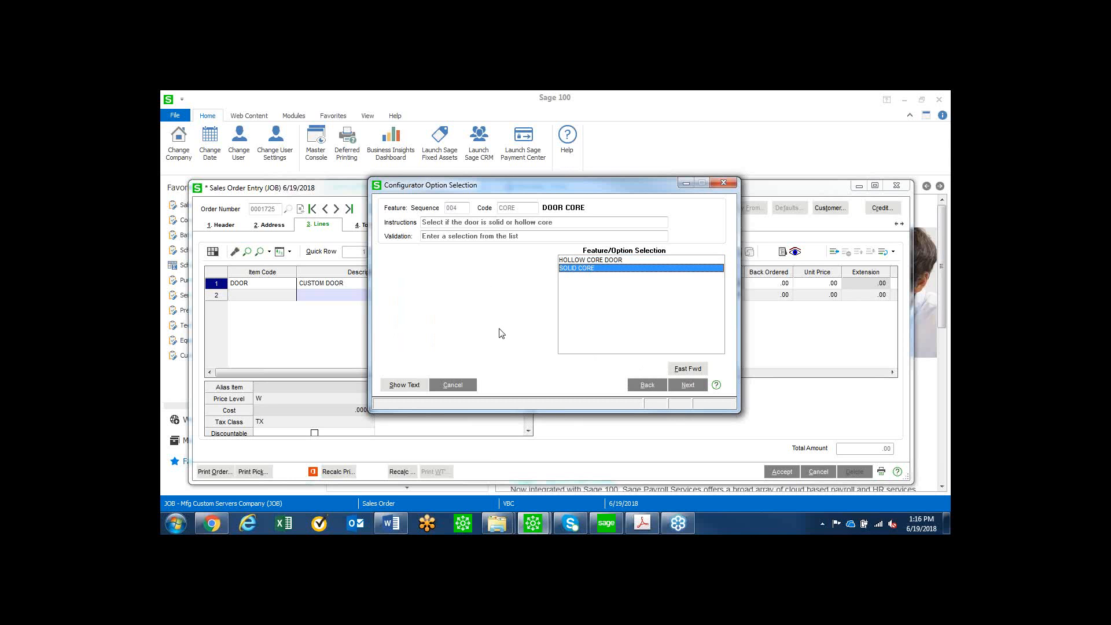
click(699, 388)
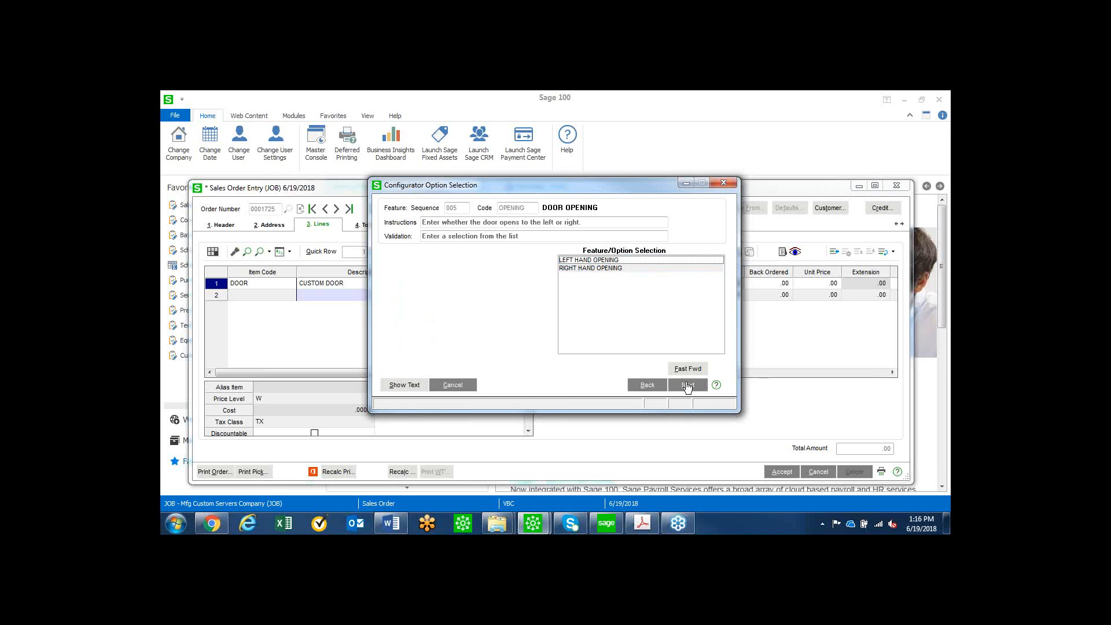
Configure the door with RIGHT HAND OPENING and a quantity of 3 of the 3-WAY REINFORCED HINGE.
click(602, 269)
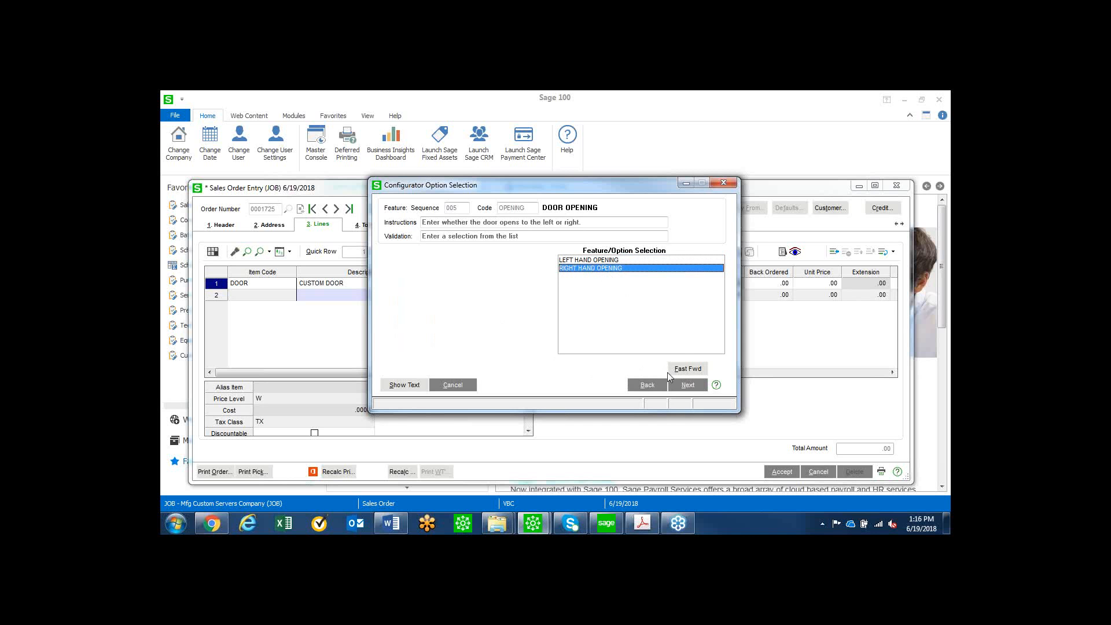
click(681, 384)
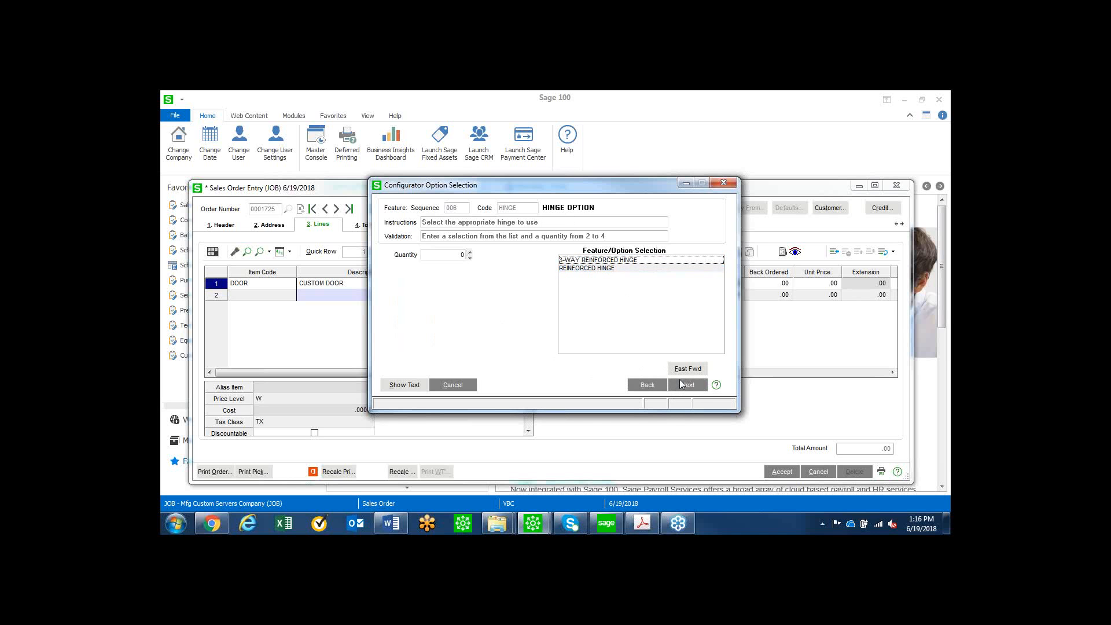
click(599, 261)
click(470, 252)
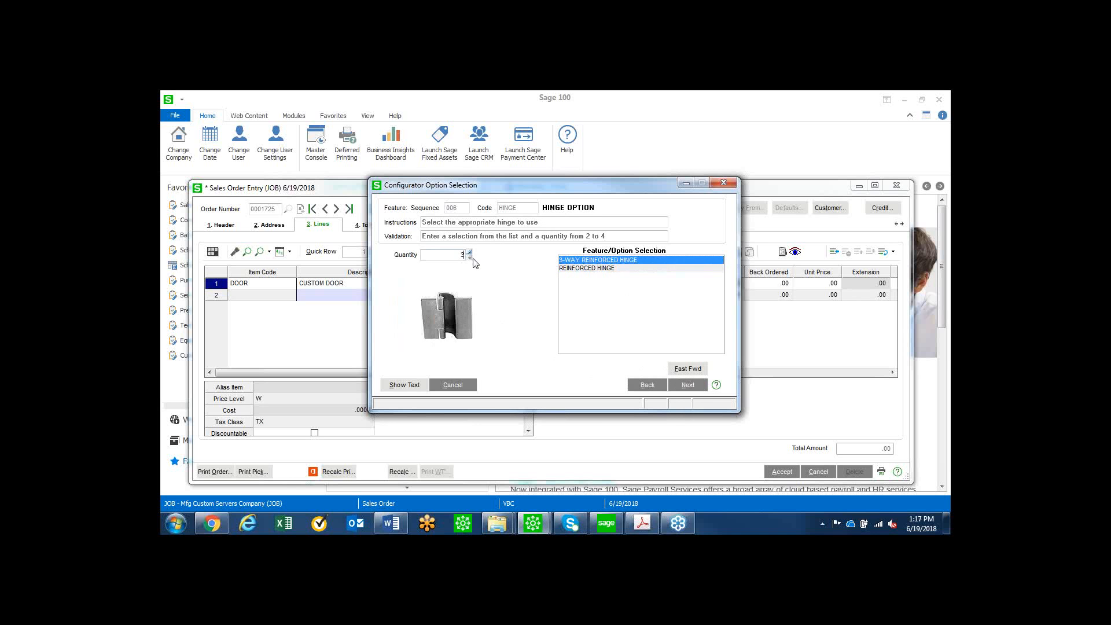
click(686, 387)
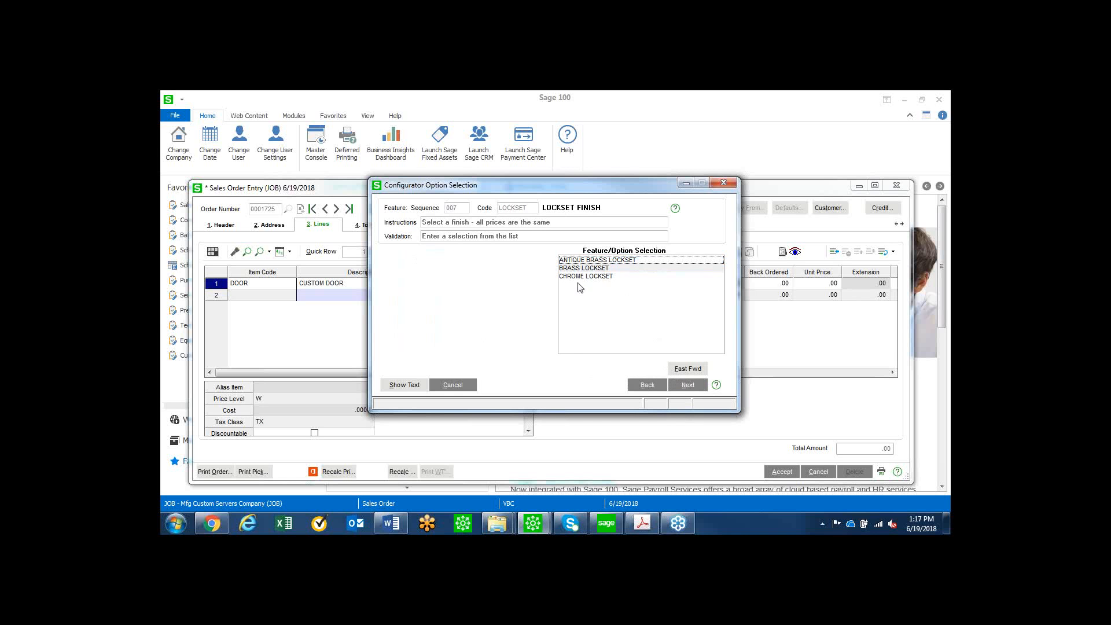
Select BRASS LOCKSET as the lockset finish and YES for the glass inset with a quantity of 1.
click(602, 269)
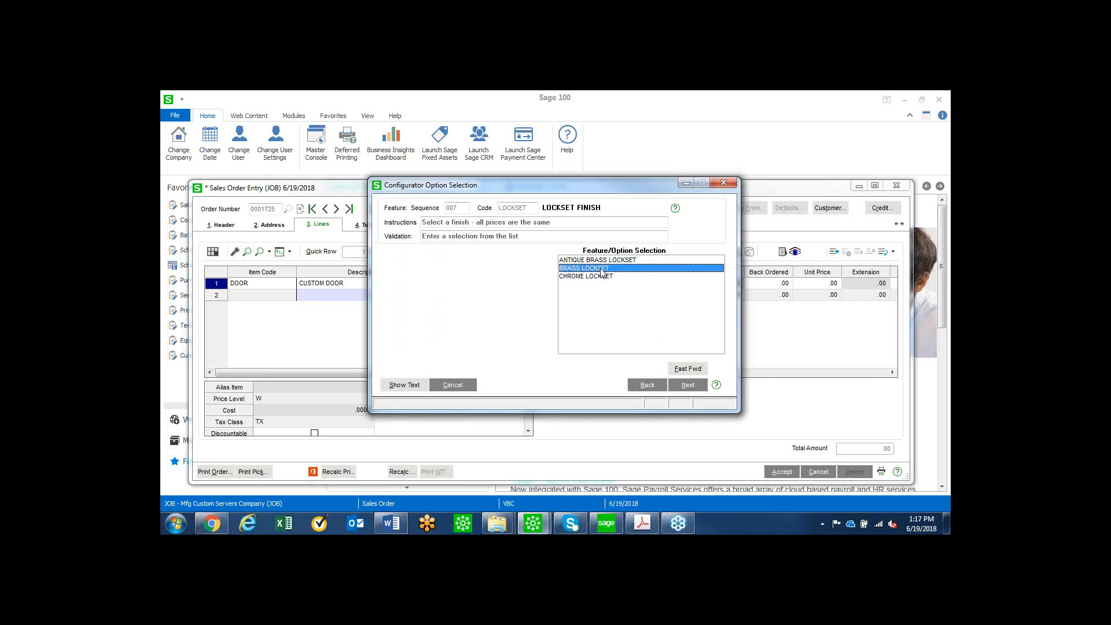
click(687, 385)
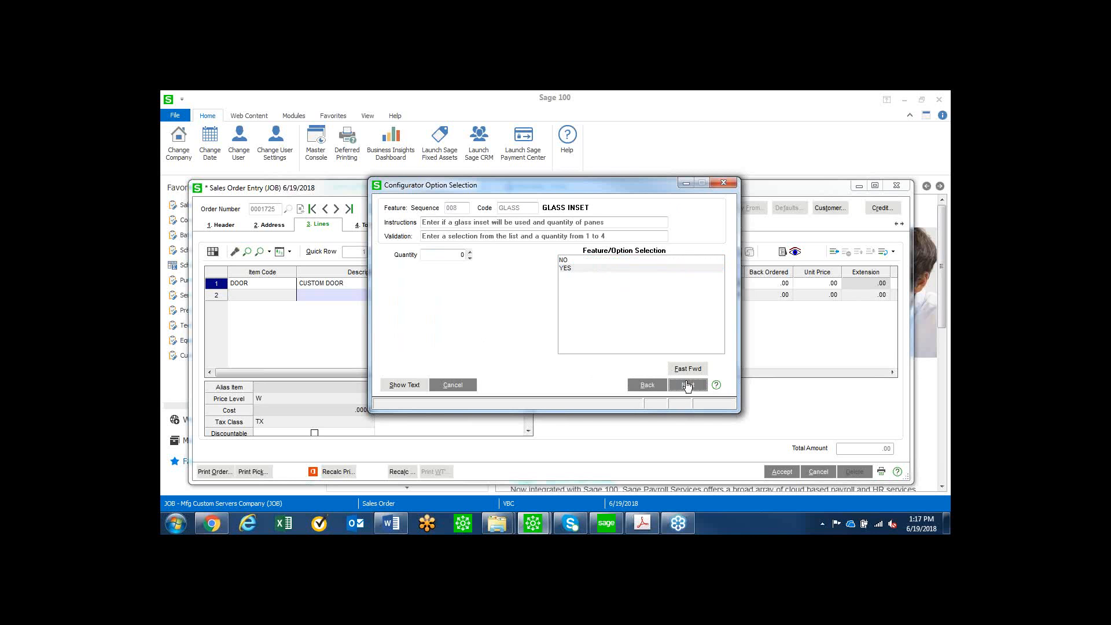
click(572, 268)
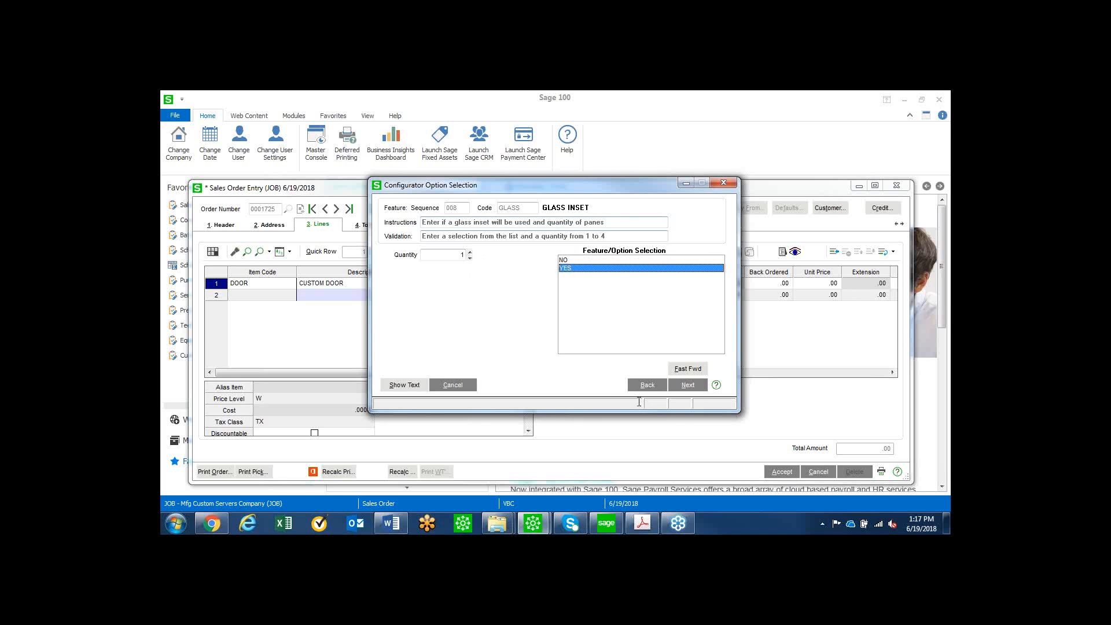
click(686, 385)
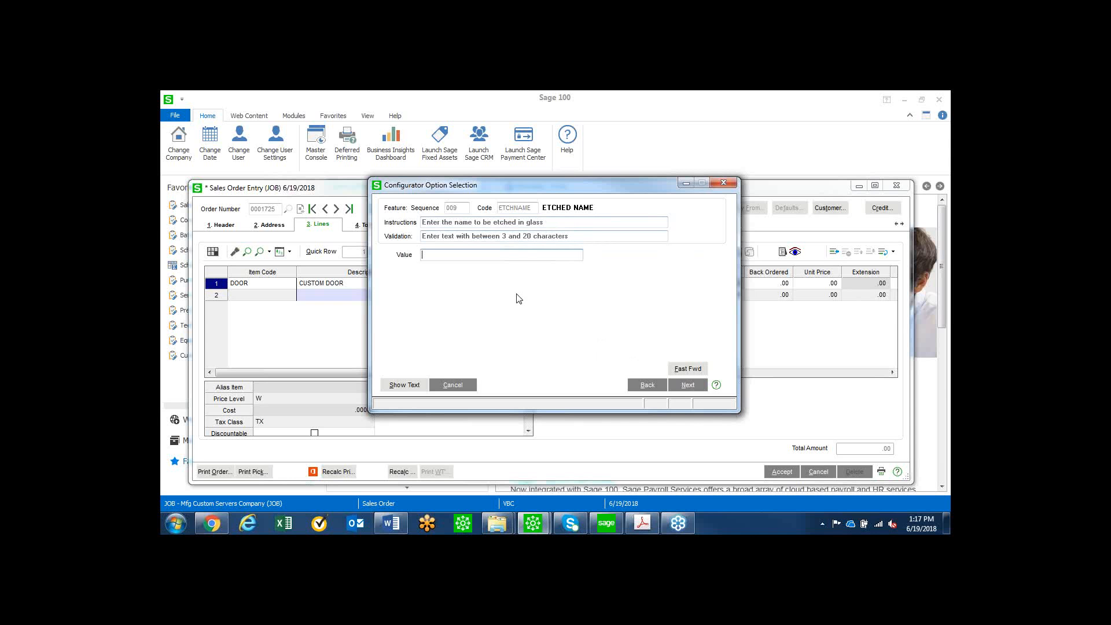
Enter "Sage 100 Rocks" as the name etched in the glass and complete the configuration questions.
text(Sage 100 Rocks)
click(688, 386)
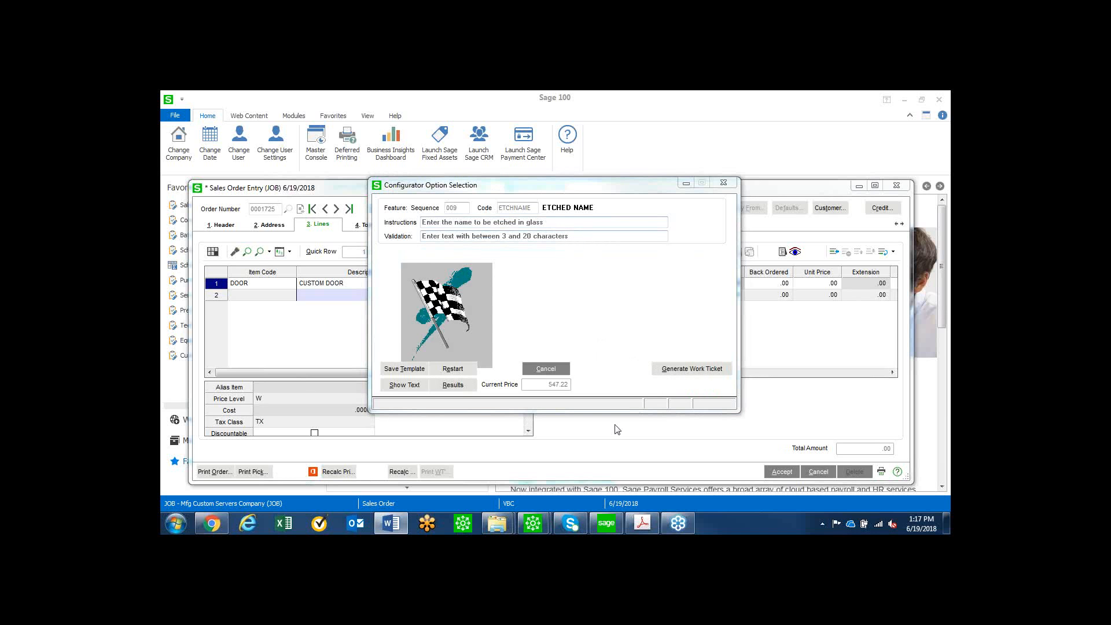
Review the work ticket parent description text generated from the door configuration.
click(413, 386)
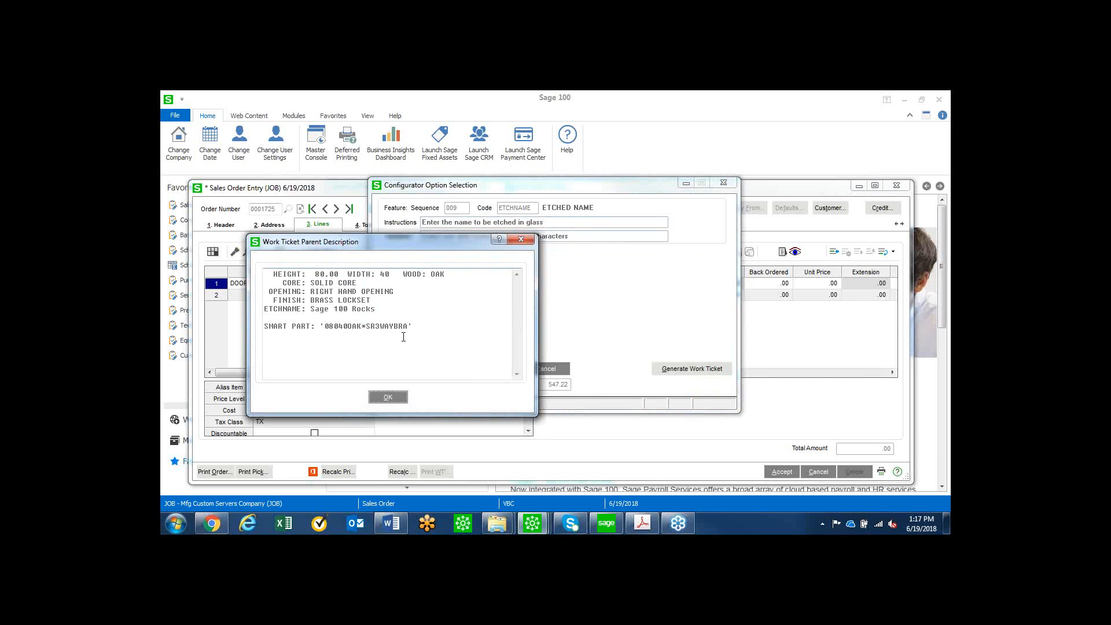
drag(304, 245, 354, 261)
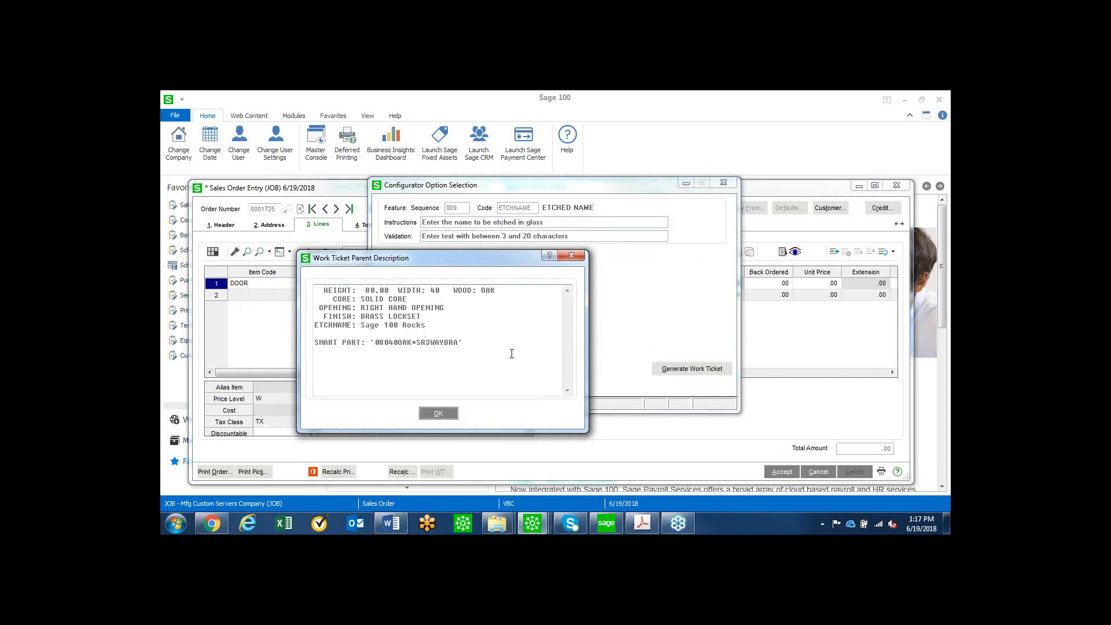
click(441, 412)
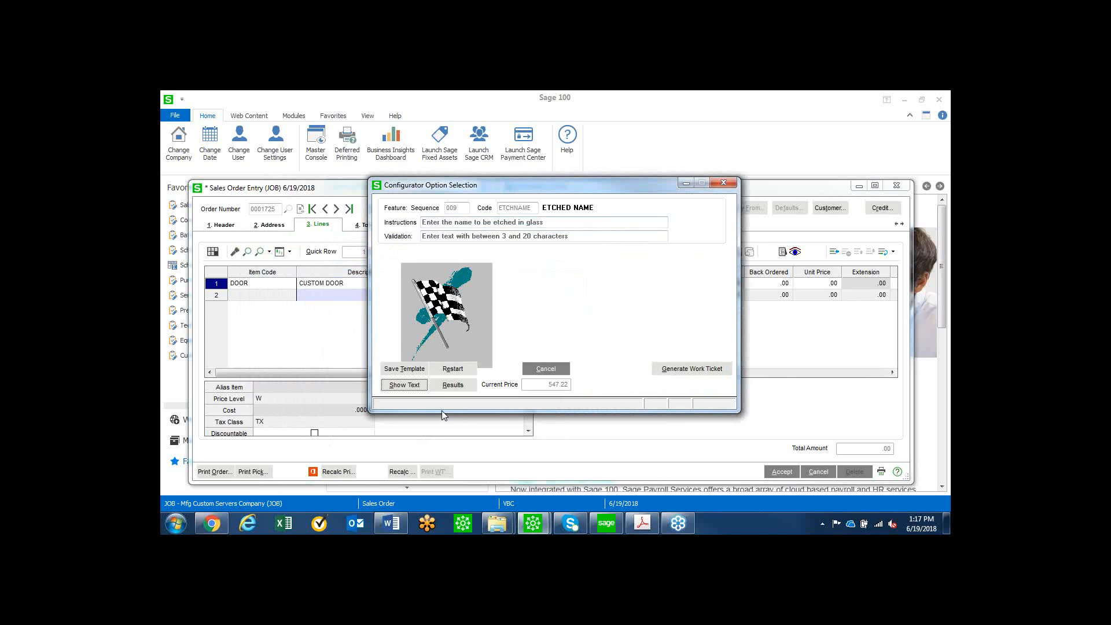
Reopen the door opening feature from the configuration results and change it to LEFT HAND OPENING.
click(463, 386)
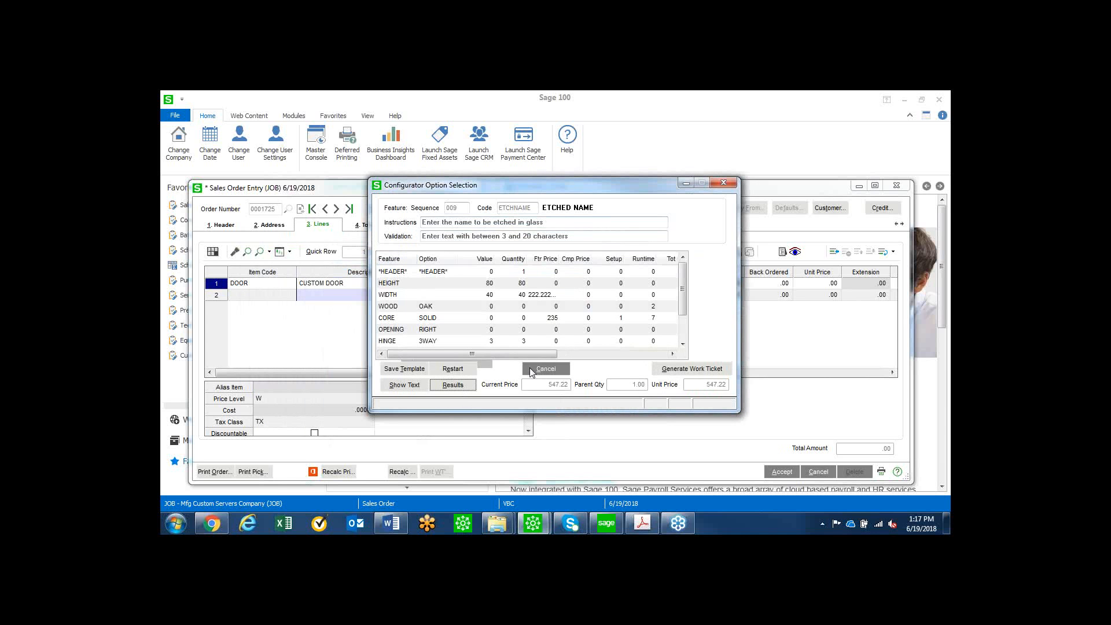
click(436, 329)
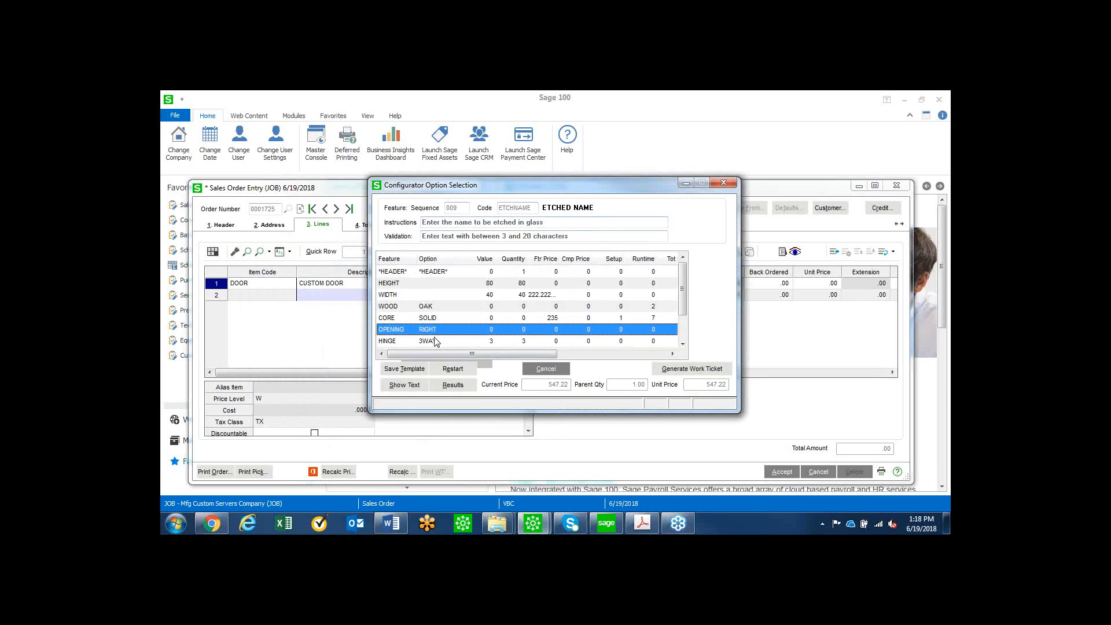
double_click(437, 330)
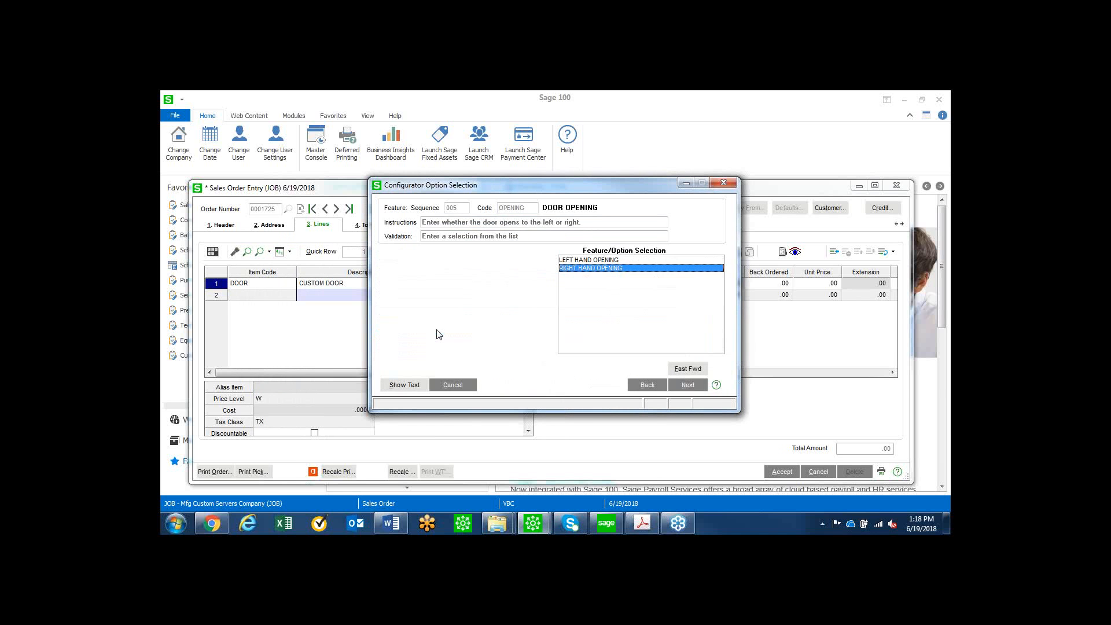
click(576, 261)
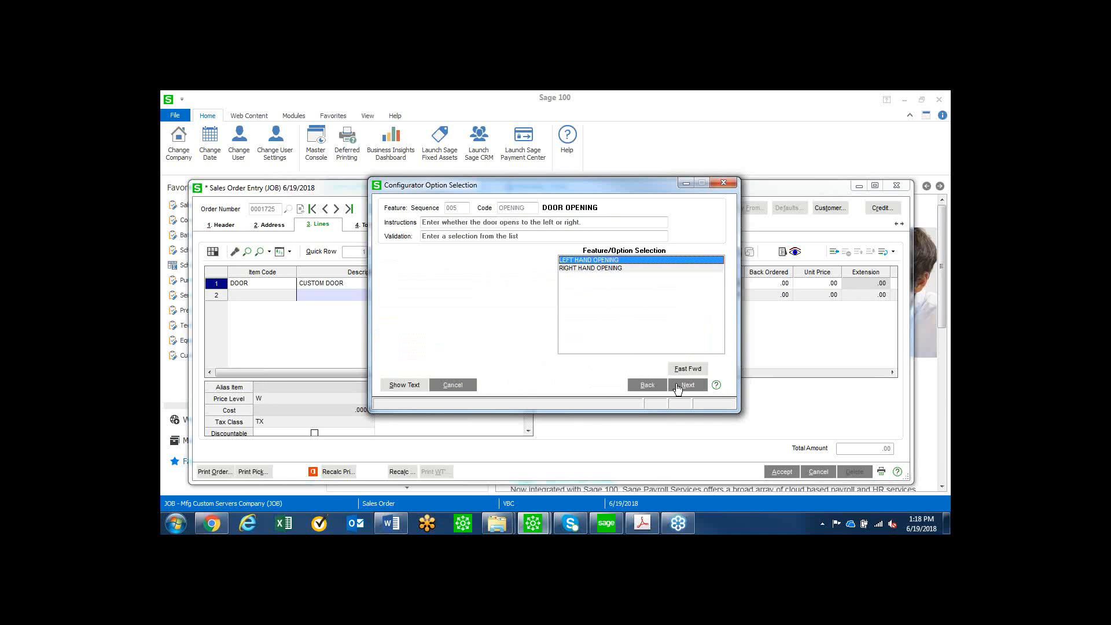
click(689, 370)
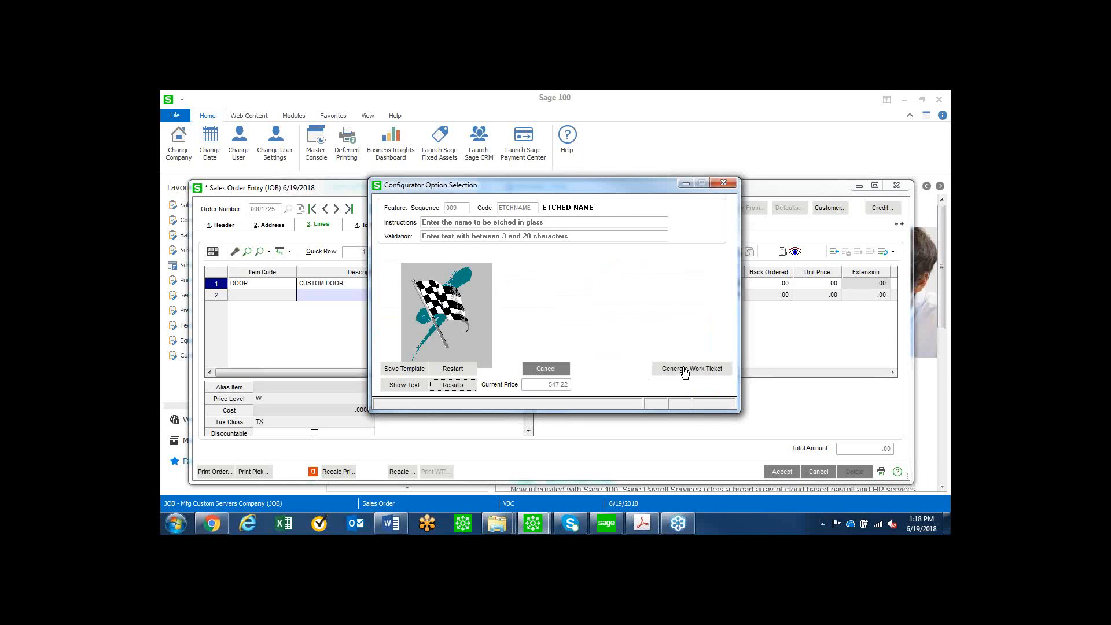
Generate the work ticket from the door configuration and preview its printed form.
click(685, 371)
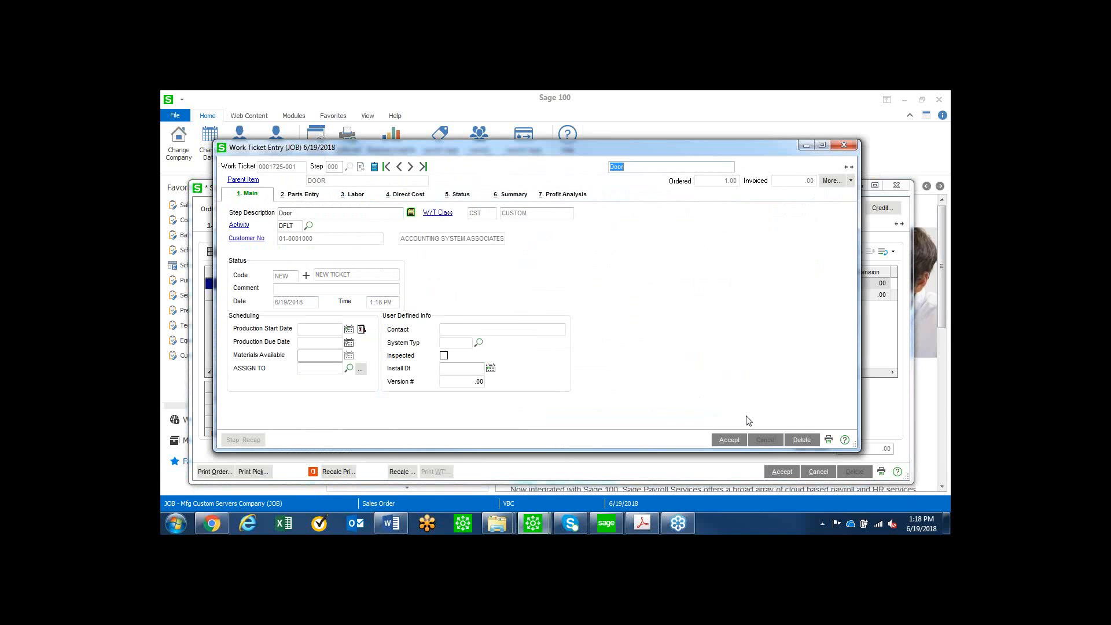
click(815, 442)
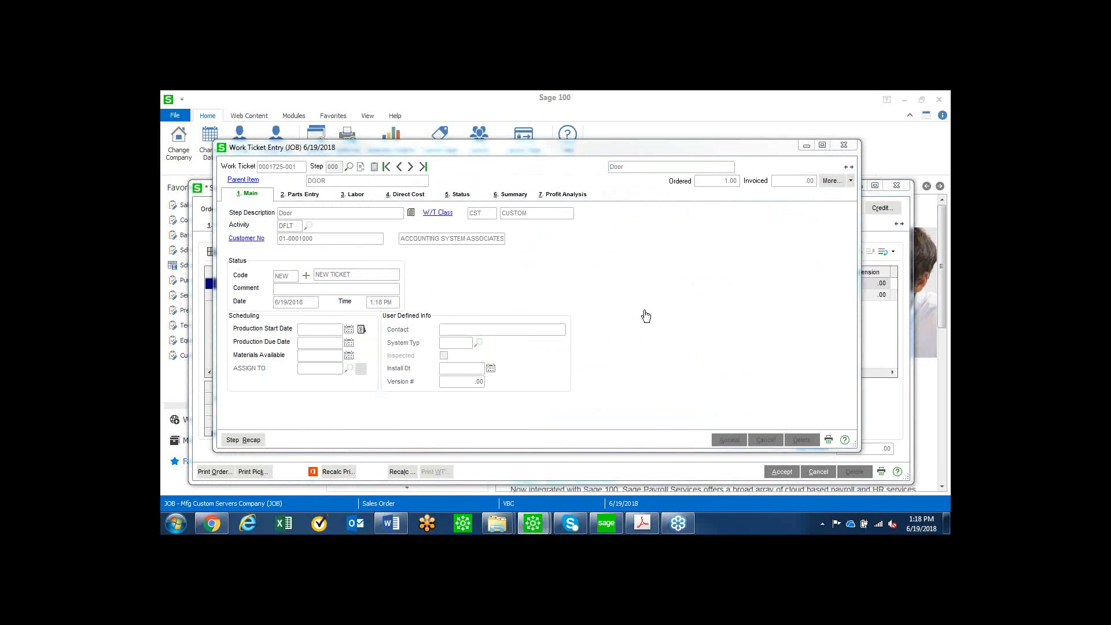
click(653, 340)
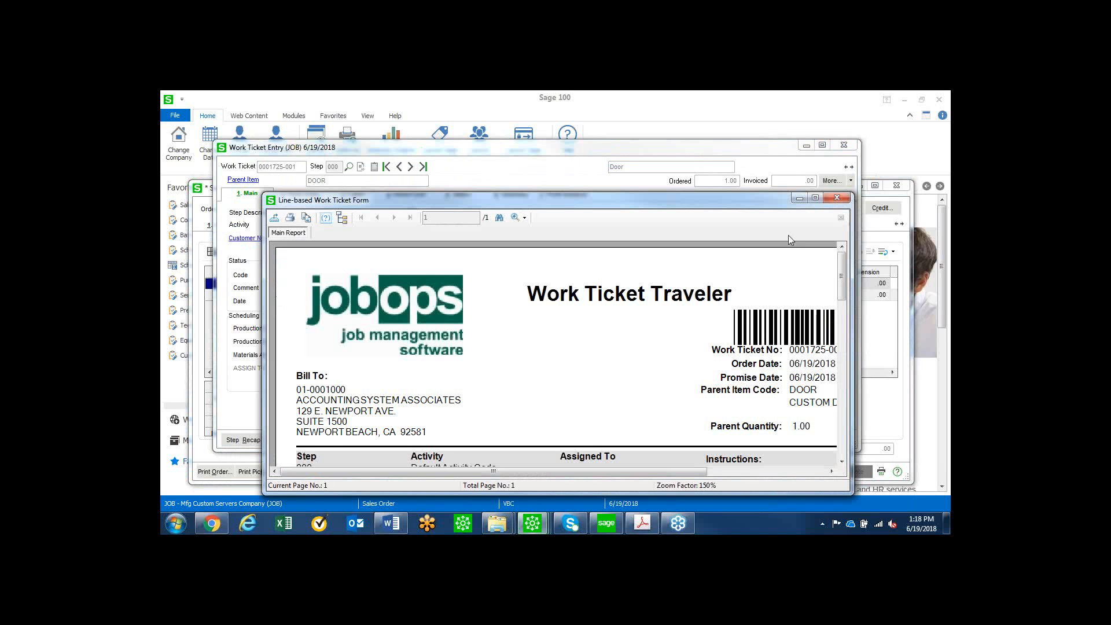
Examine the steps, instructions and parts on the Work Ticket Traveler, and close the preview and the work ticket.
click(814, 199)
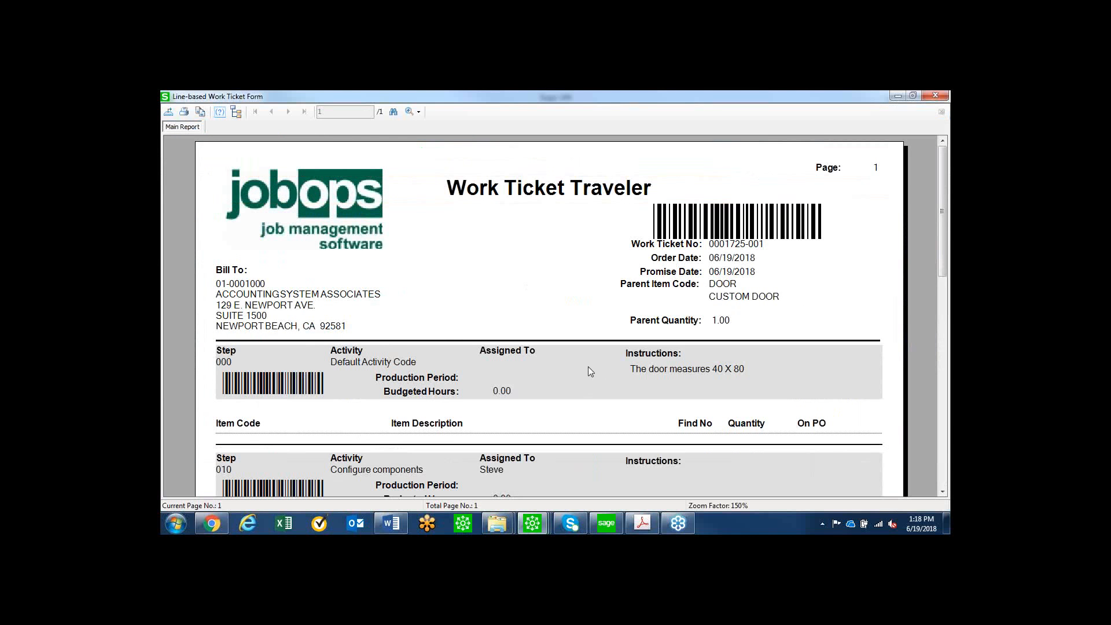
drag(943, 257, 943, 297)
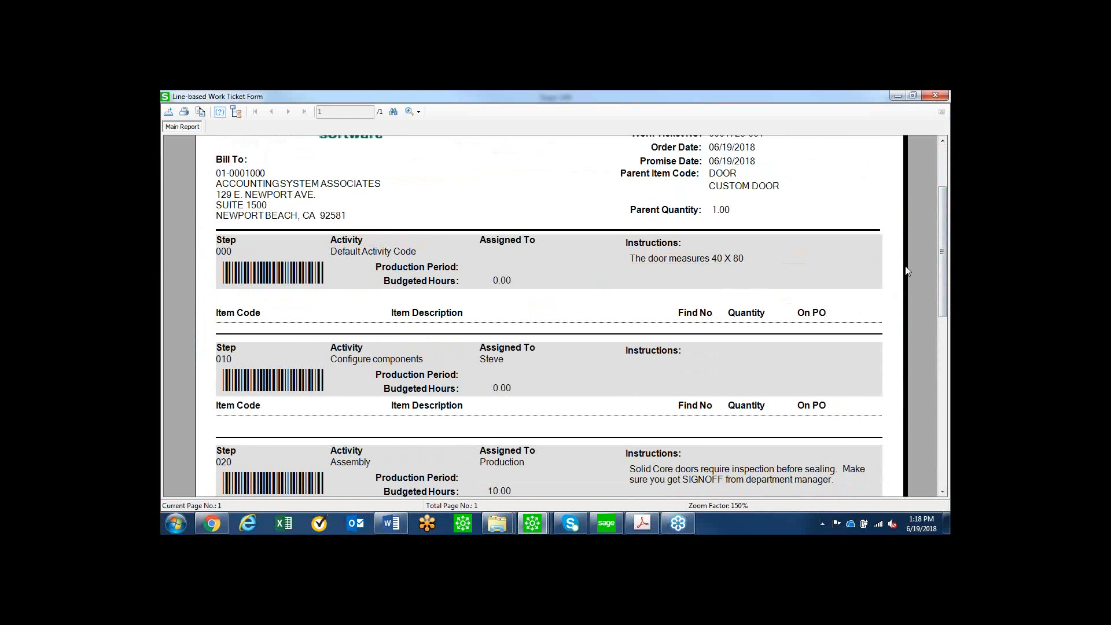
drag(943, 290, 938, 350)
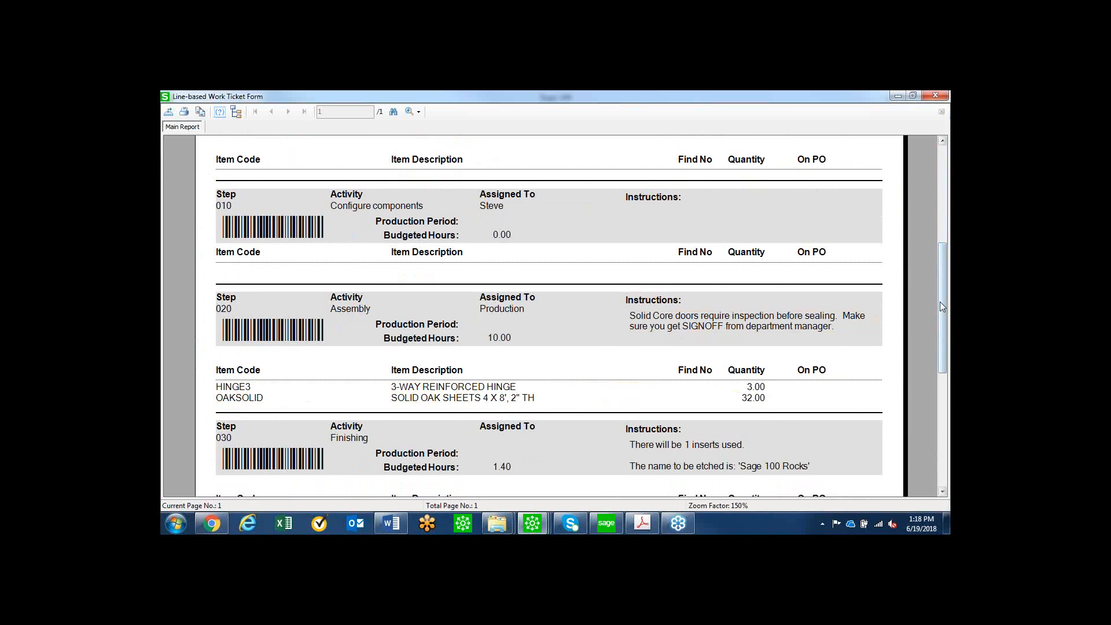
drag(942, 309, 941, 360)
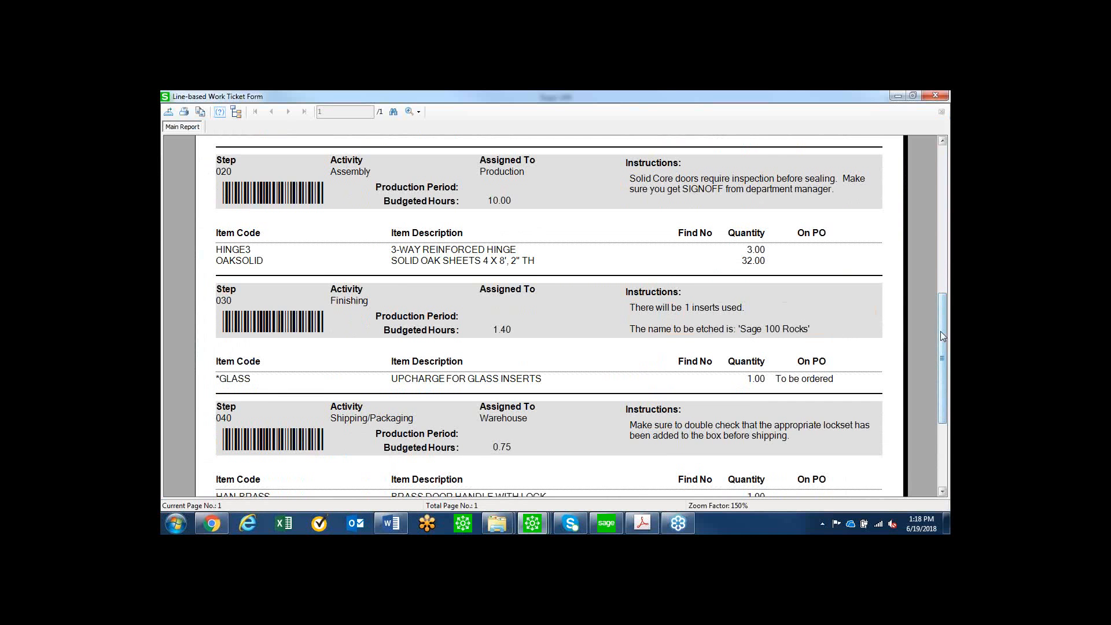
drag(941, 332, 941, 356)
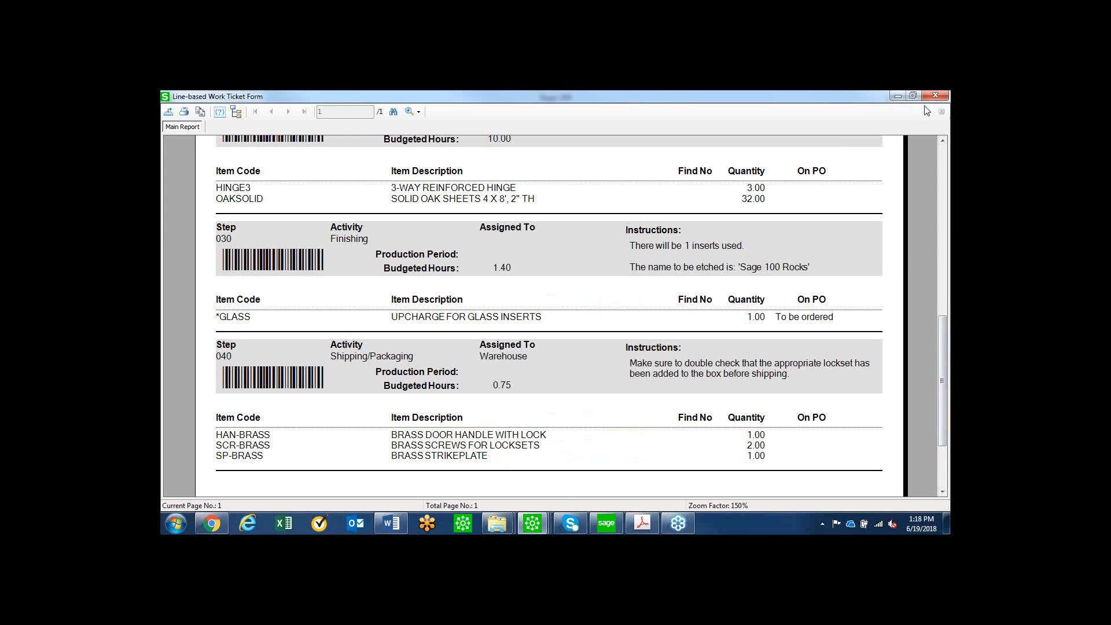
click(936, 97)
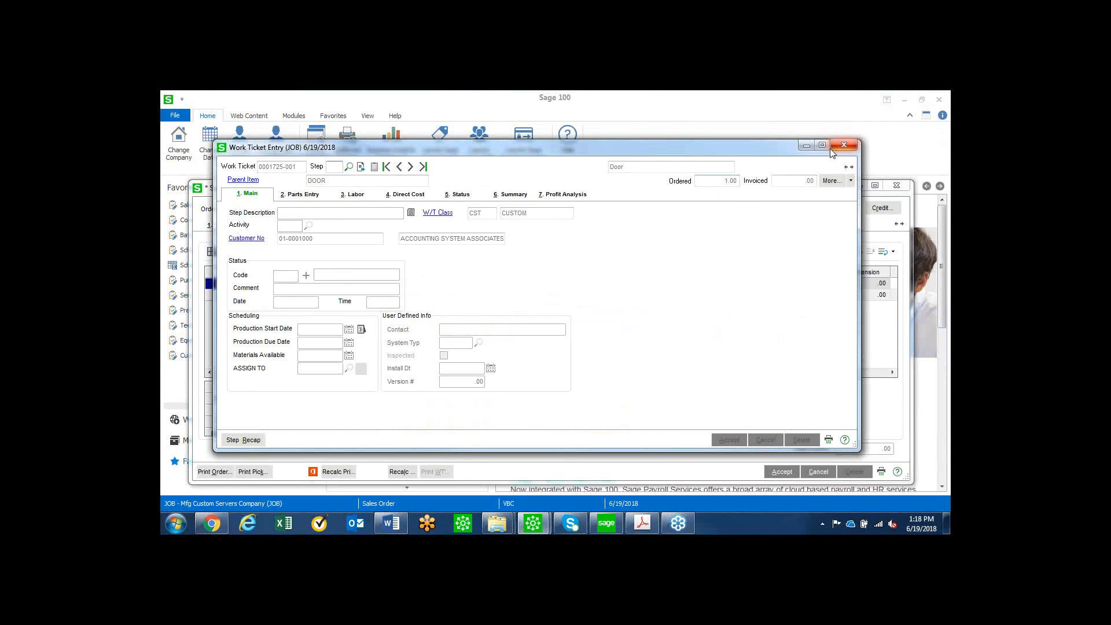
click(843, 145)
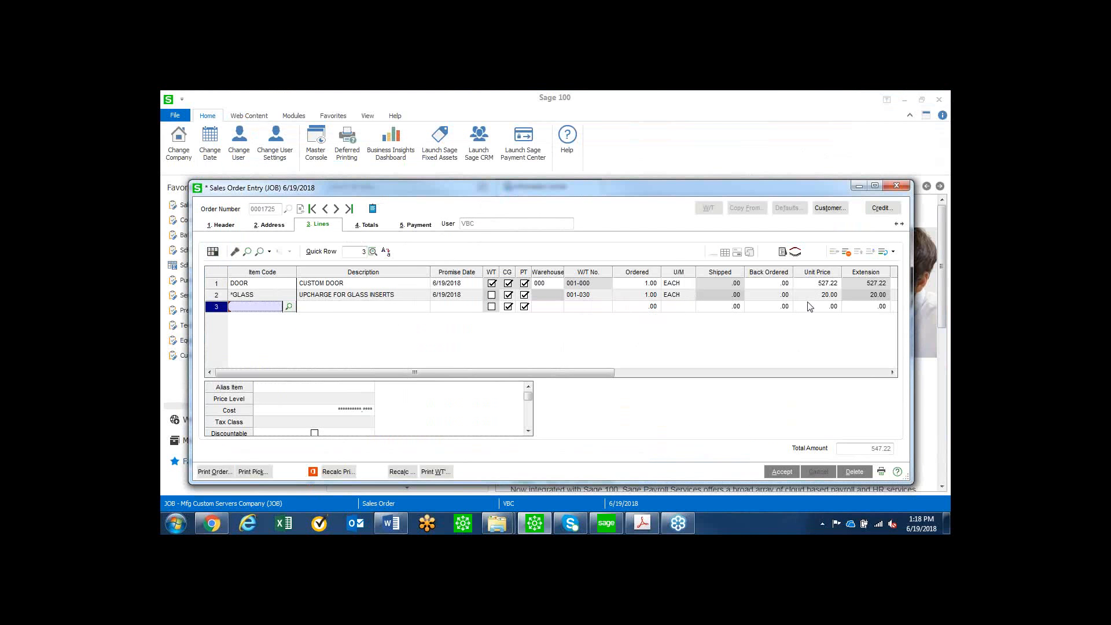
Check the extended item text of the DOOR order line and accept the sales order.
double_click(393, 286)
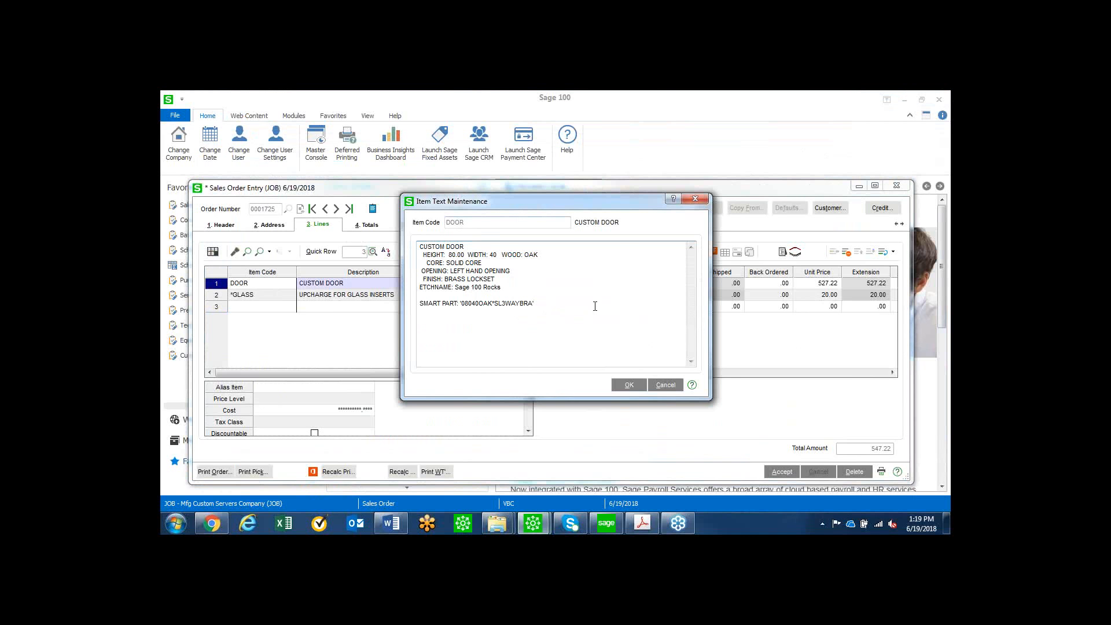
click(628, 386)
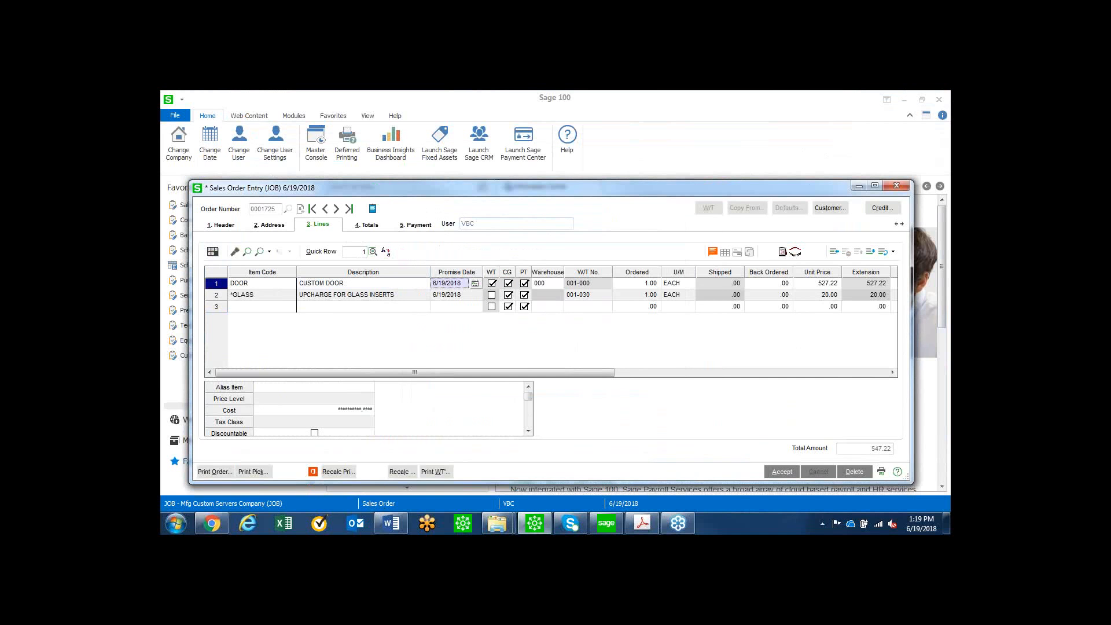
key(alt+Tab)
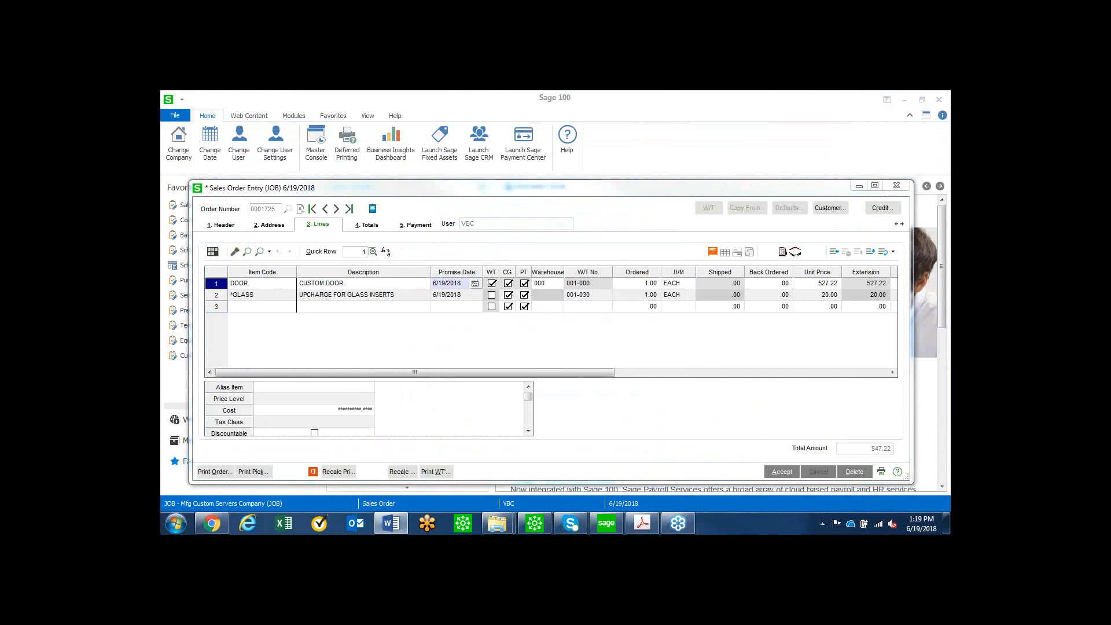
click(782, 472)
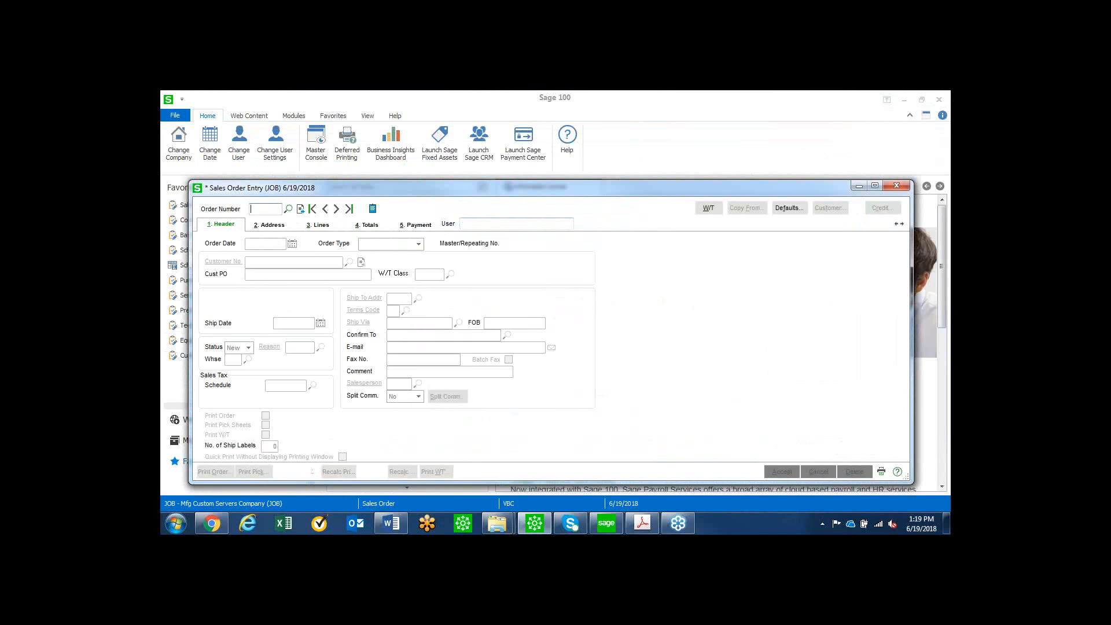
Start a new sales order for ALLTECH OFFICE SYSTEMS with work ticket class SVC (SERVICE CALL).
key(alt+Tab)
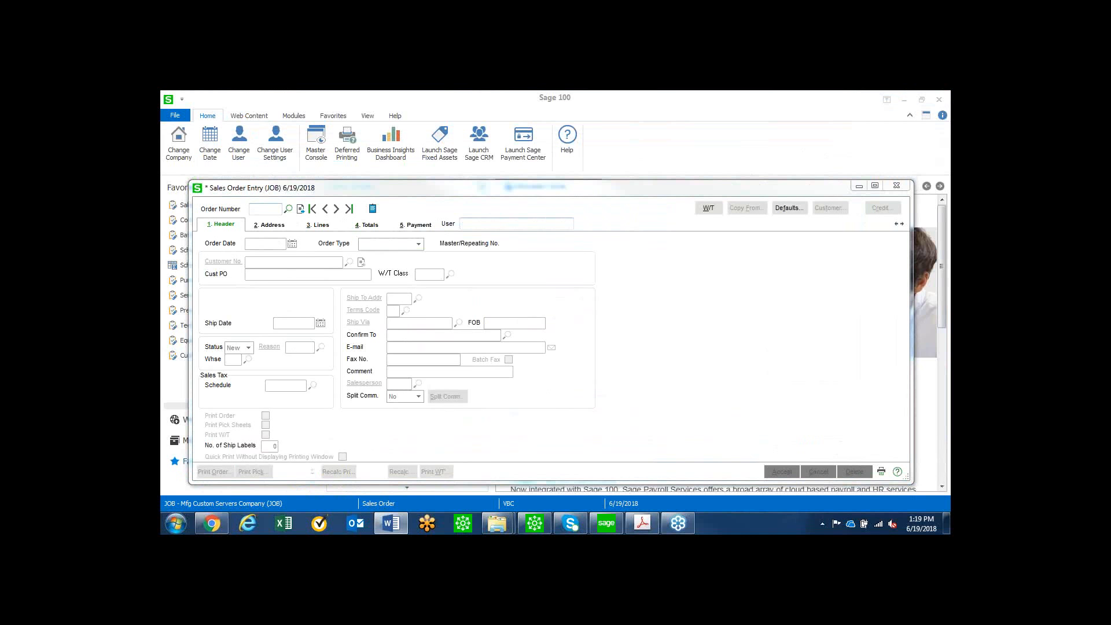
click(301, 212)
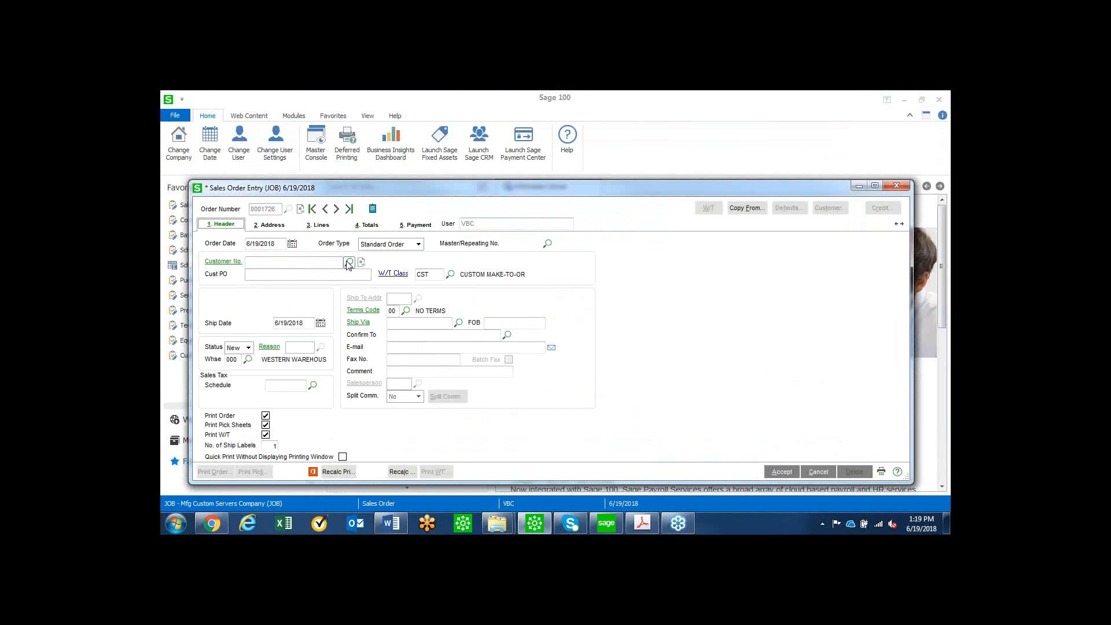
click(349, 262)
double_click(345, 193)
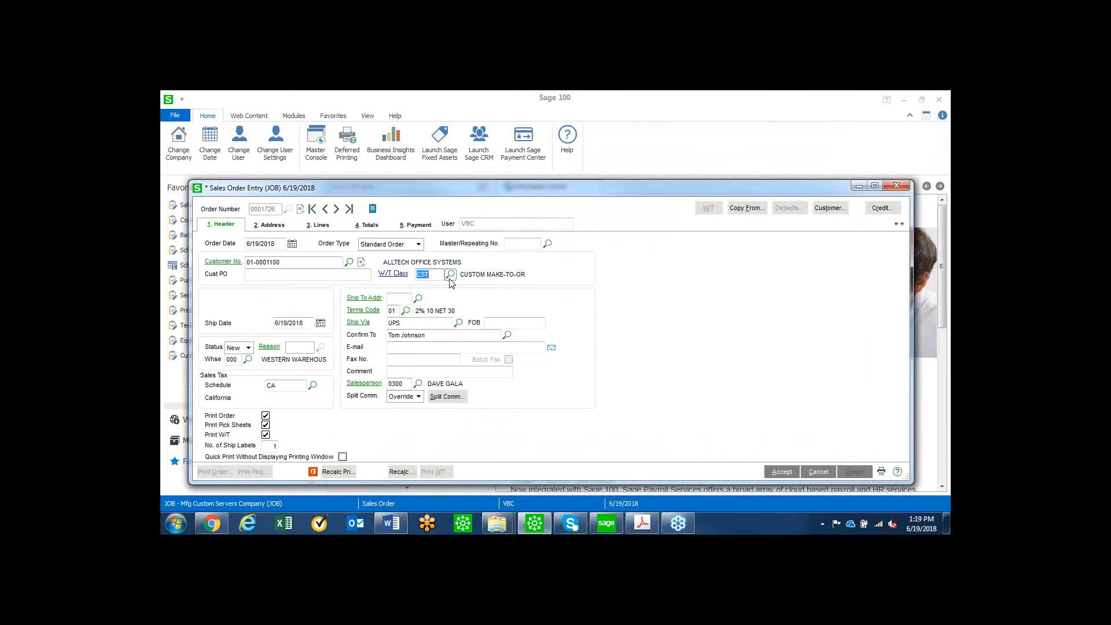
click(451, 275)
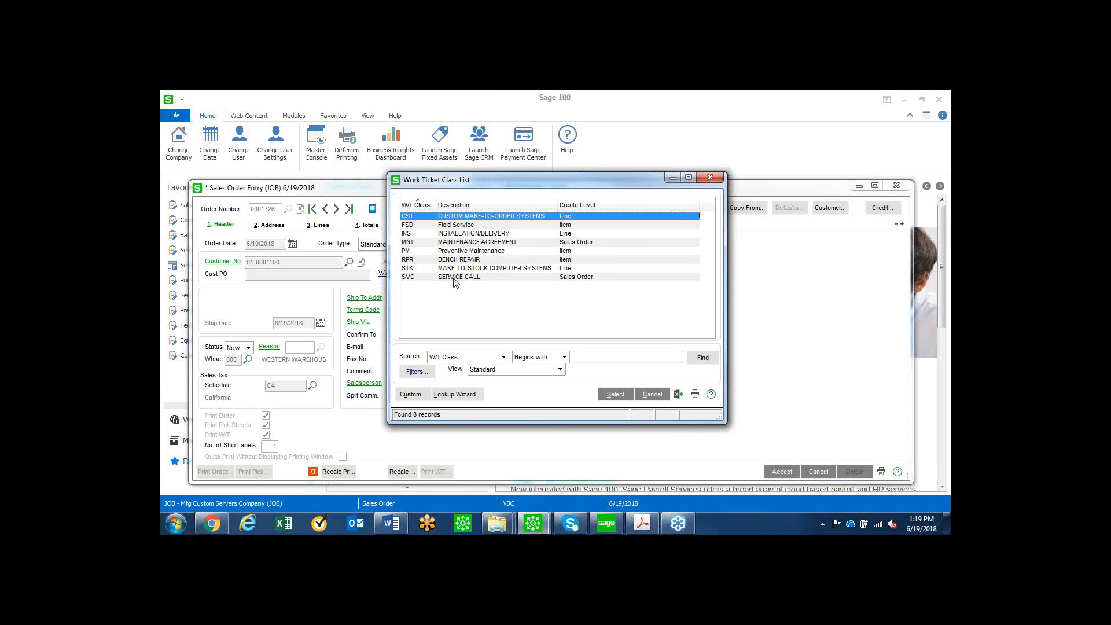
double_click(454, 277)
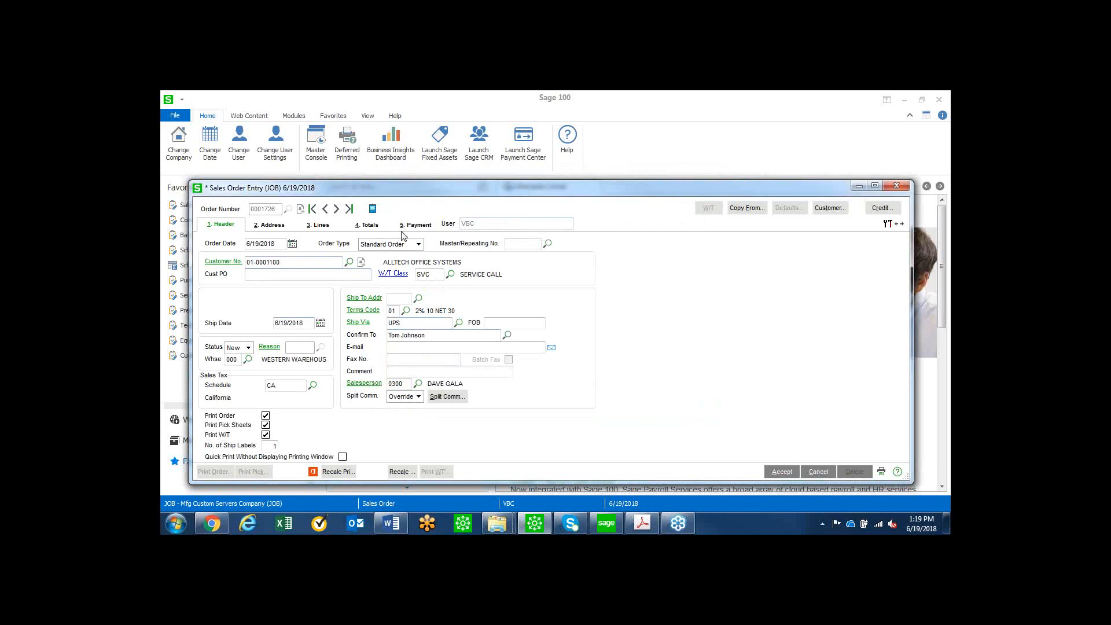
Record the customer's BOARD-P560 motherboard from the equipment asset list as the order's repair equipment.
click(379, 227)
click(492, 245)
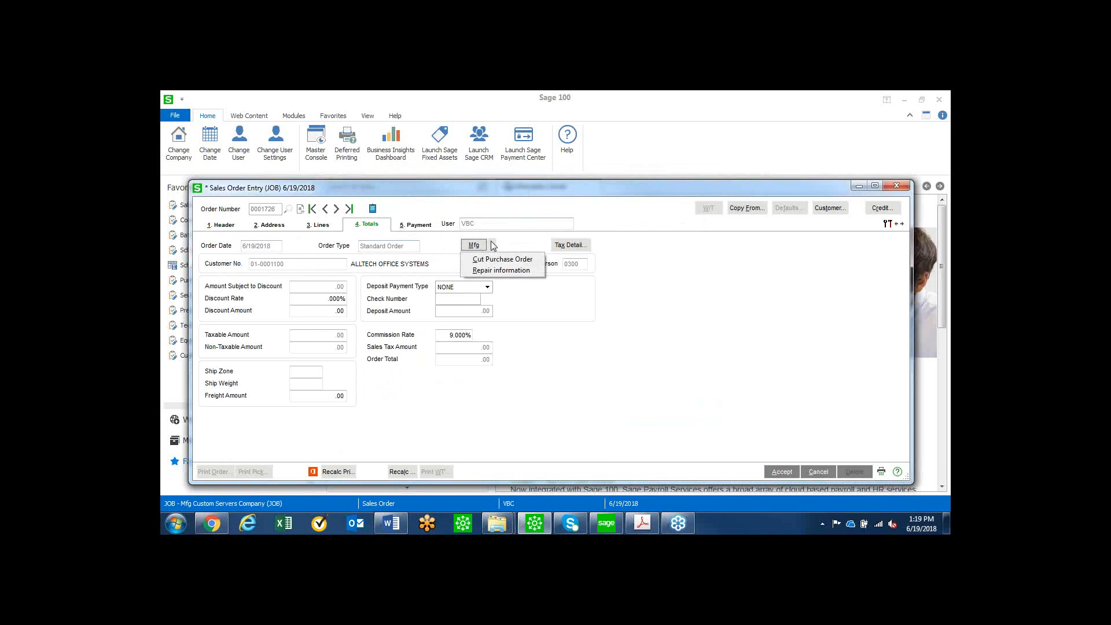
click(489, 271)
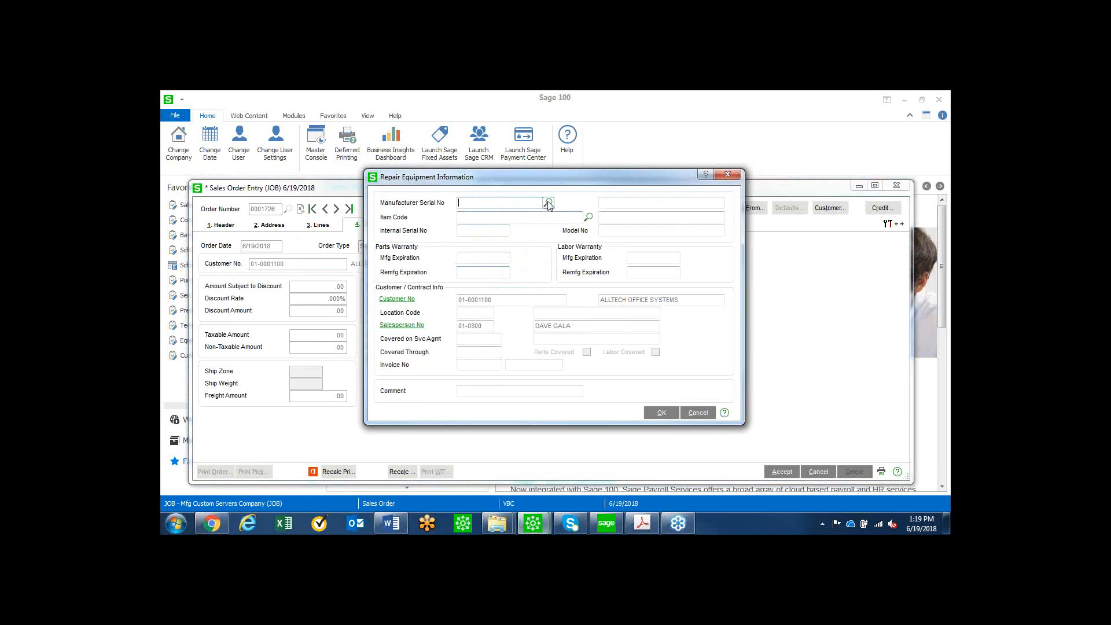
click(548, 202)
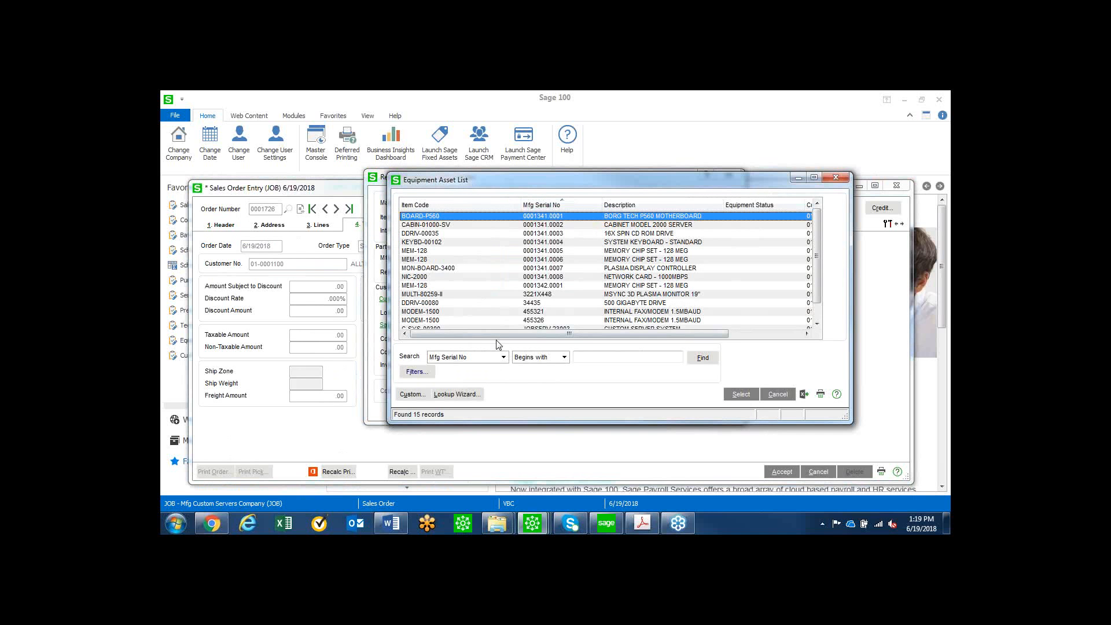
click(739, 394)
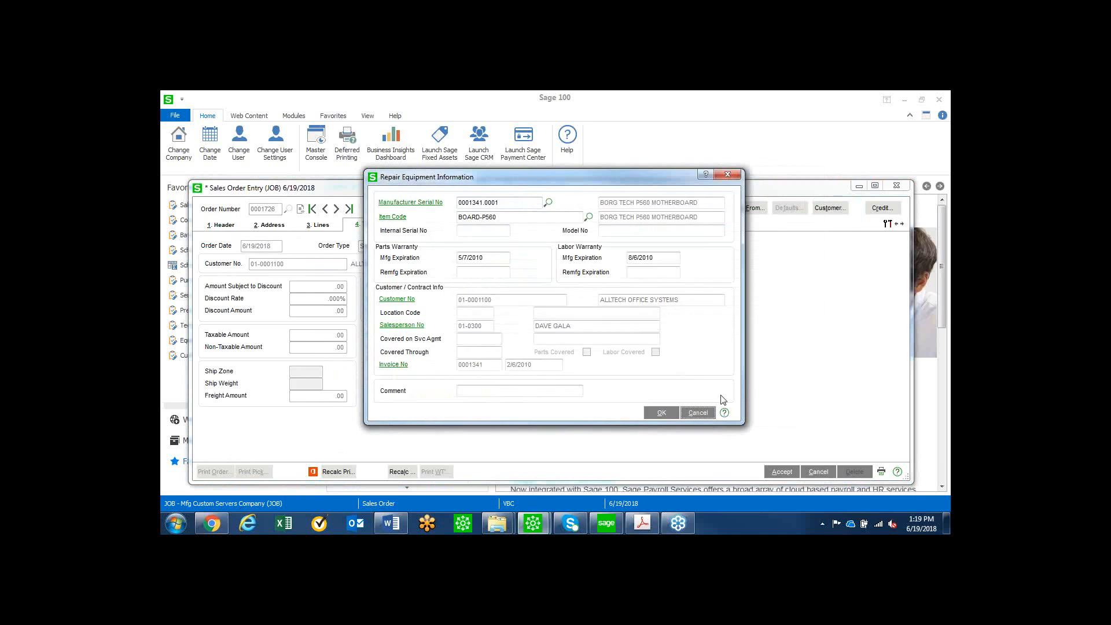
click(660, 413)
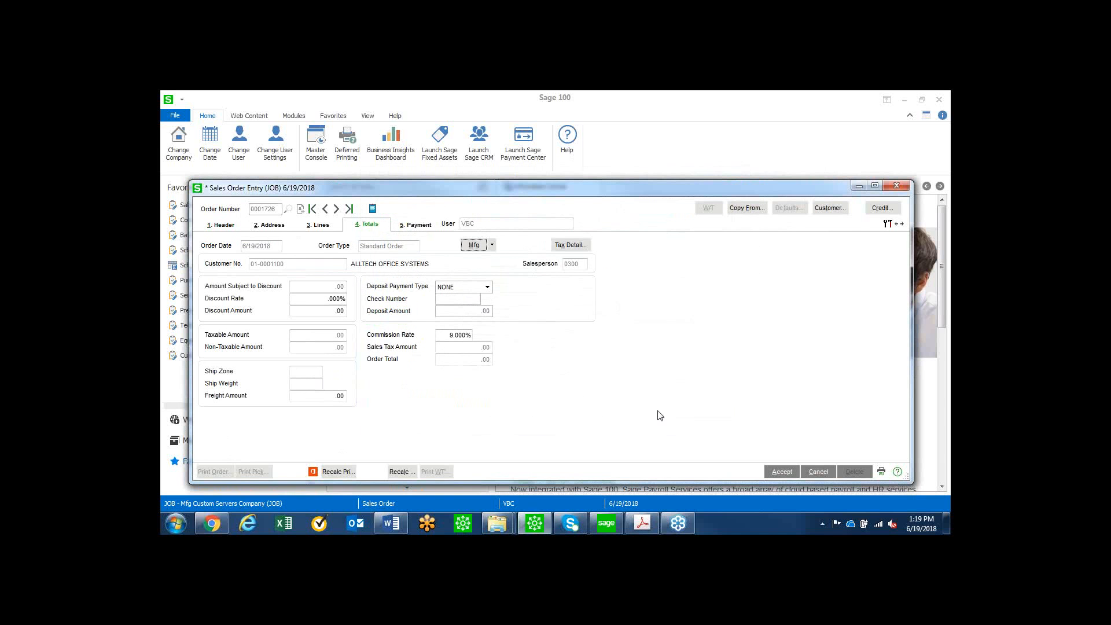
Create a service call work ticket for the whole order, copied from the SERVICE template.
click(884, 227)
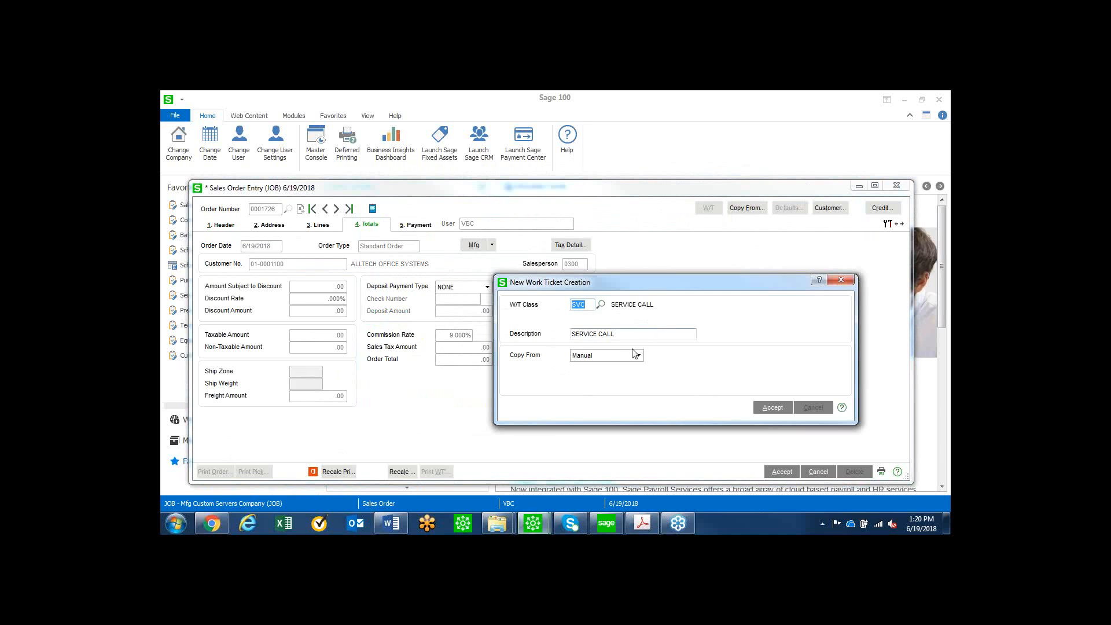
click(639, 357)
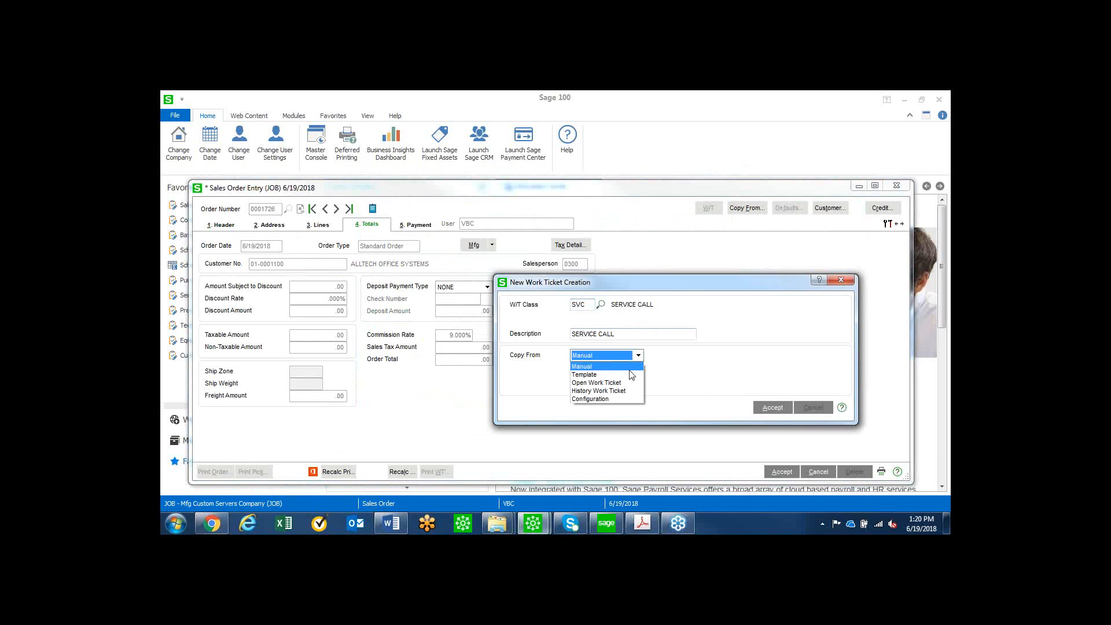
click(643, 371)
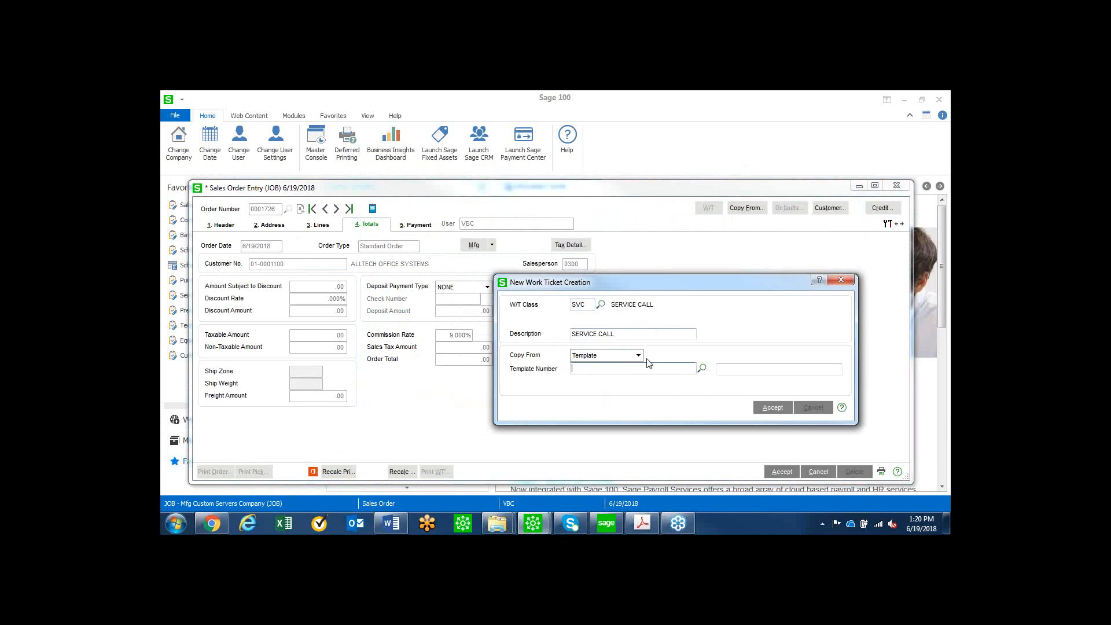
click(702, 368)
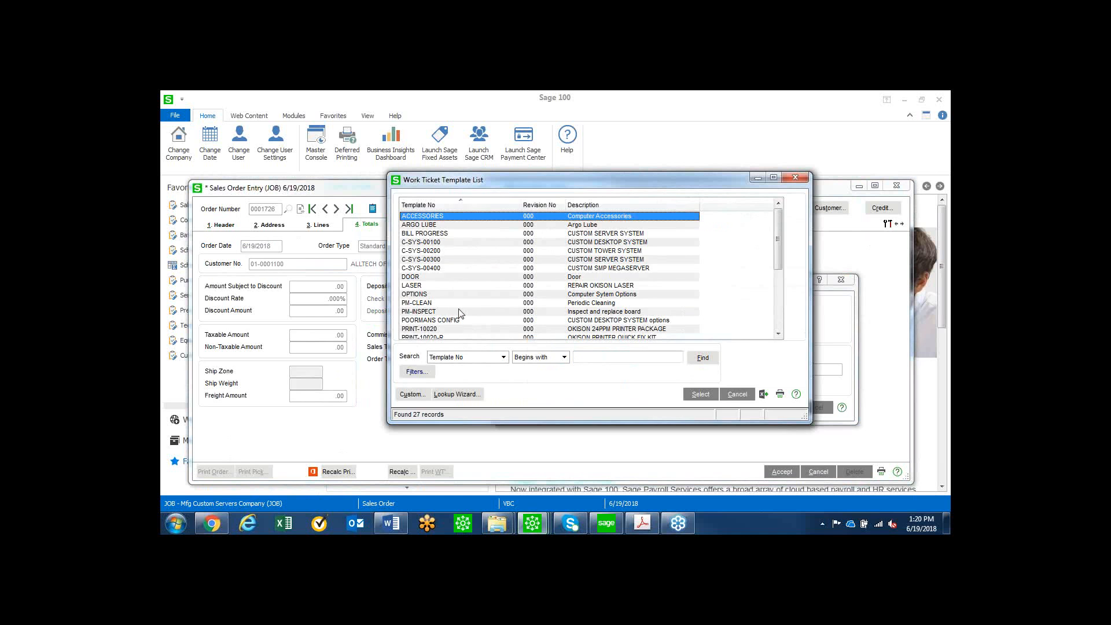
scroll(461, 314, down, 4)
double_click(422, 288)
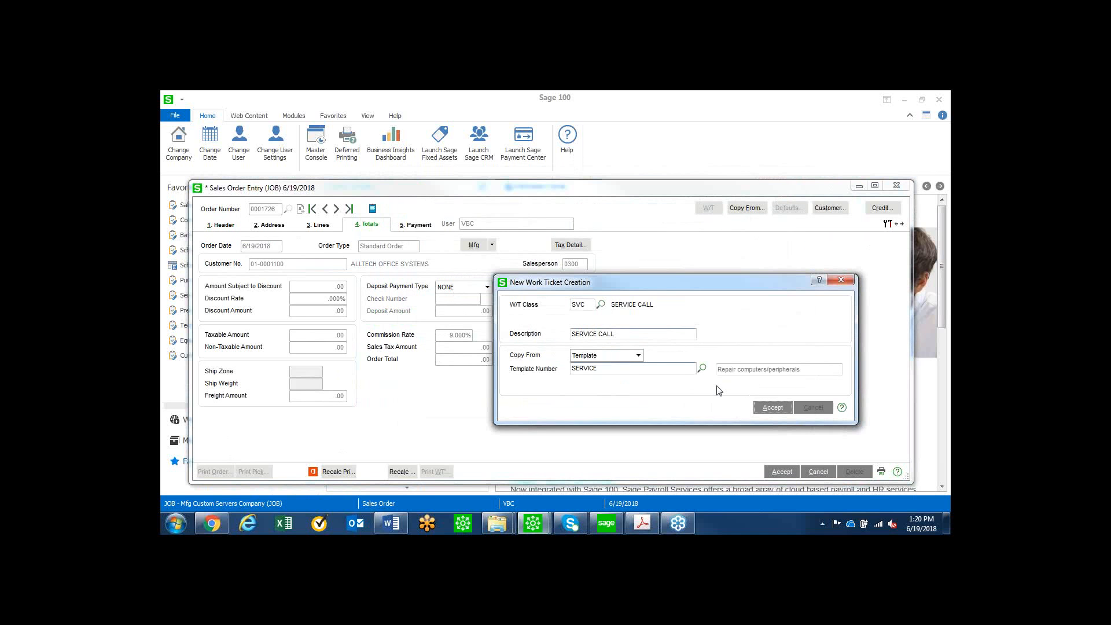
click(773, 407)
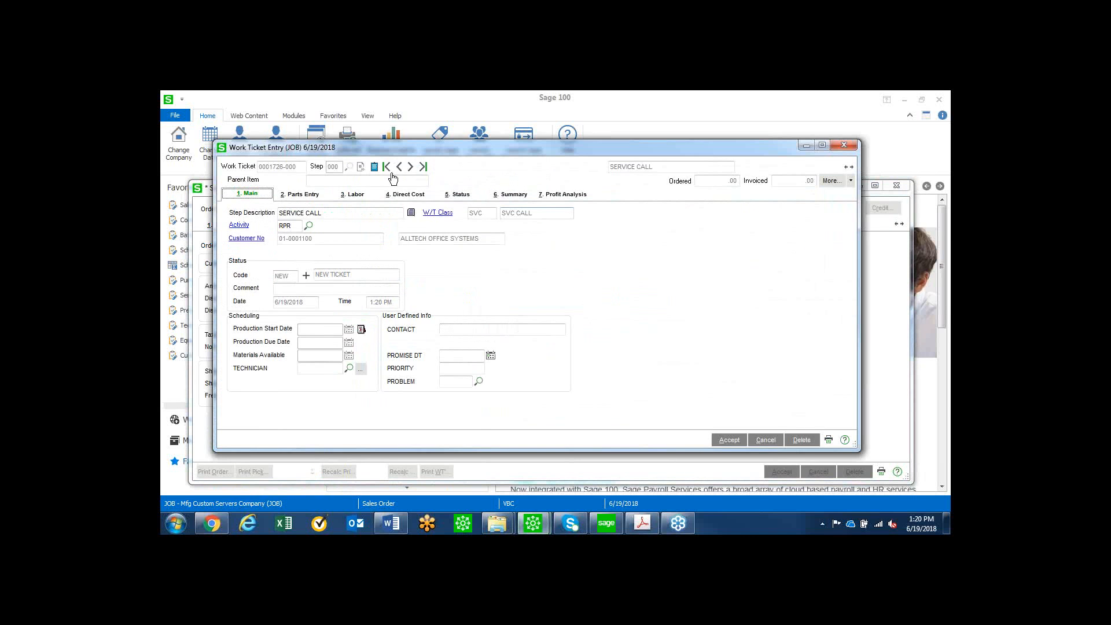
Add the part BOARD-IDX266 to the service call work ticket and accept its extended item text.
click(300, 194)
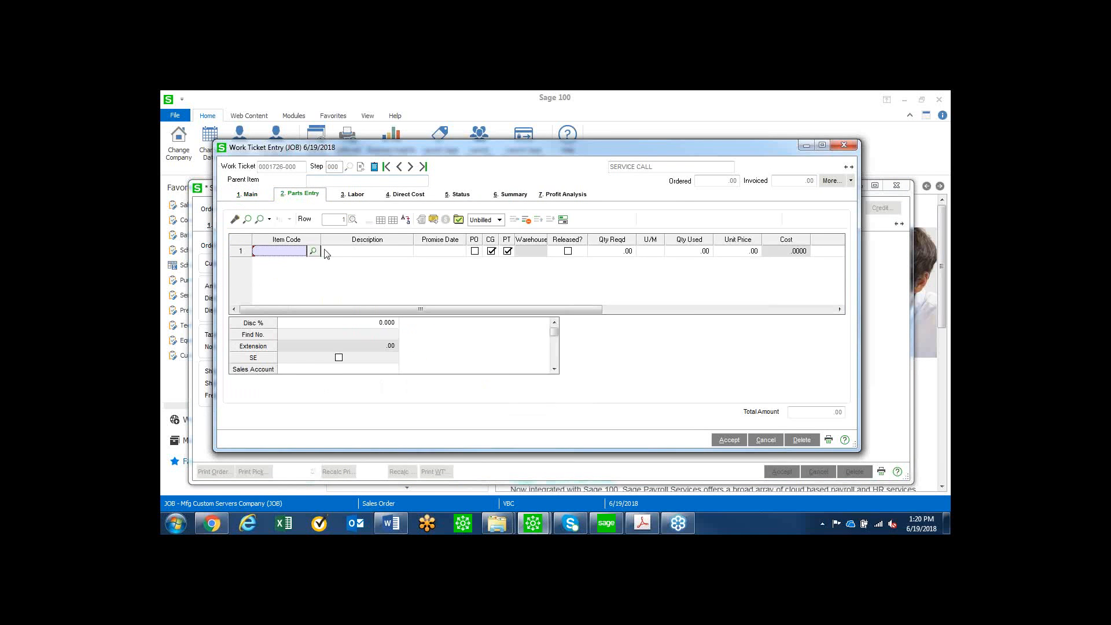
click(313, 251)
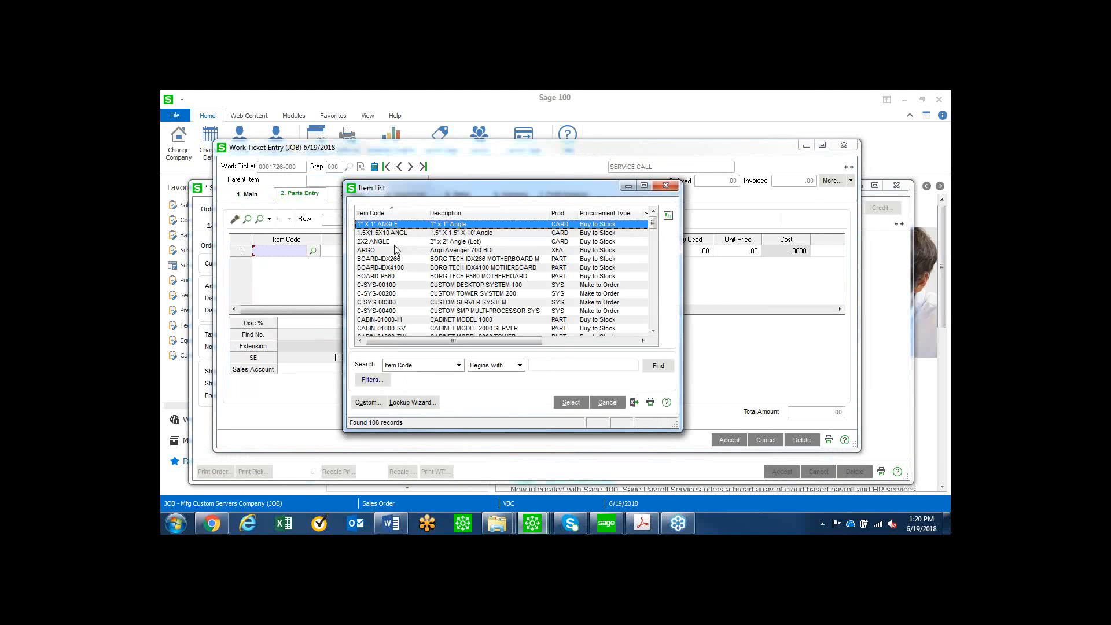
double_click(389, 261)
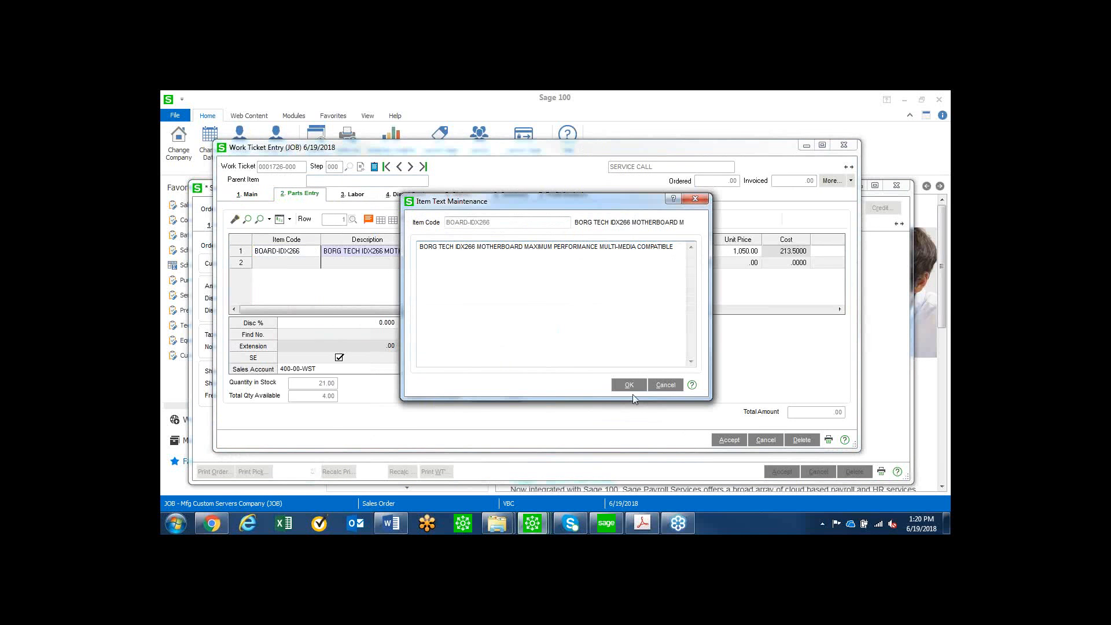
click(520, 298)
click(630, 385)
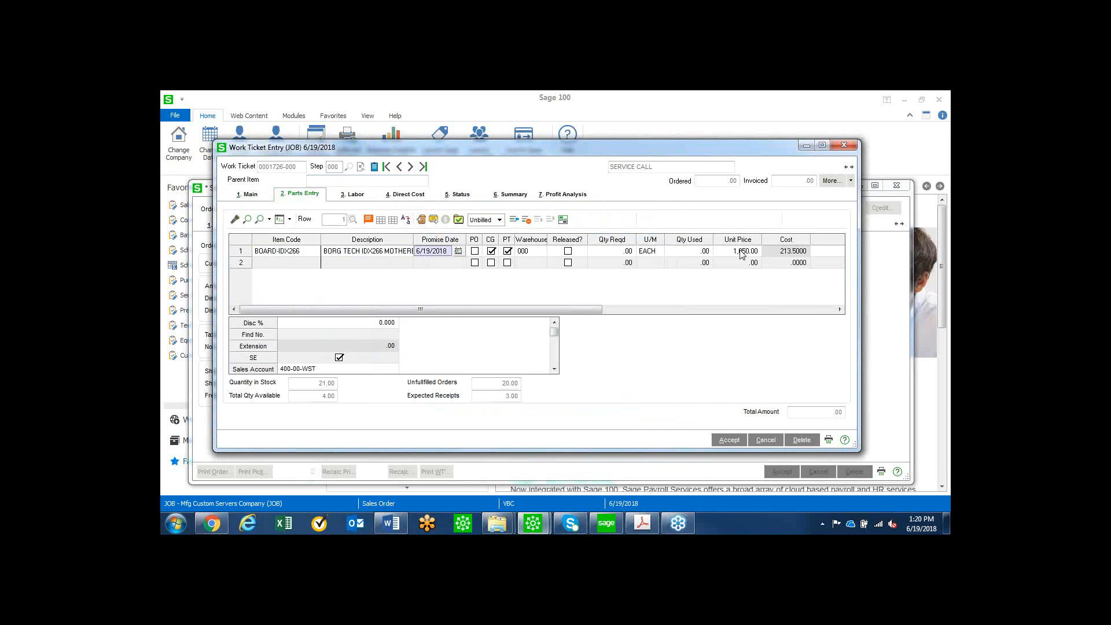
Accept the service call work ticket, and accept the sales order after checking its lines for the part.
click(729, 440)
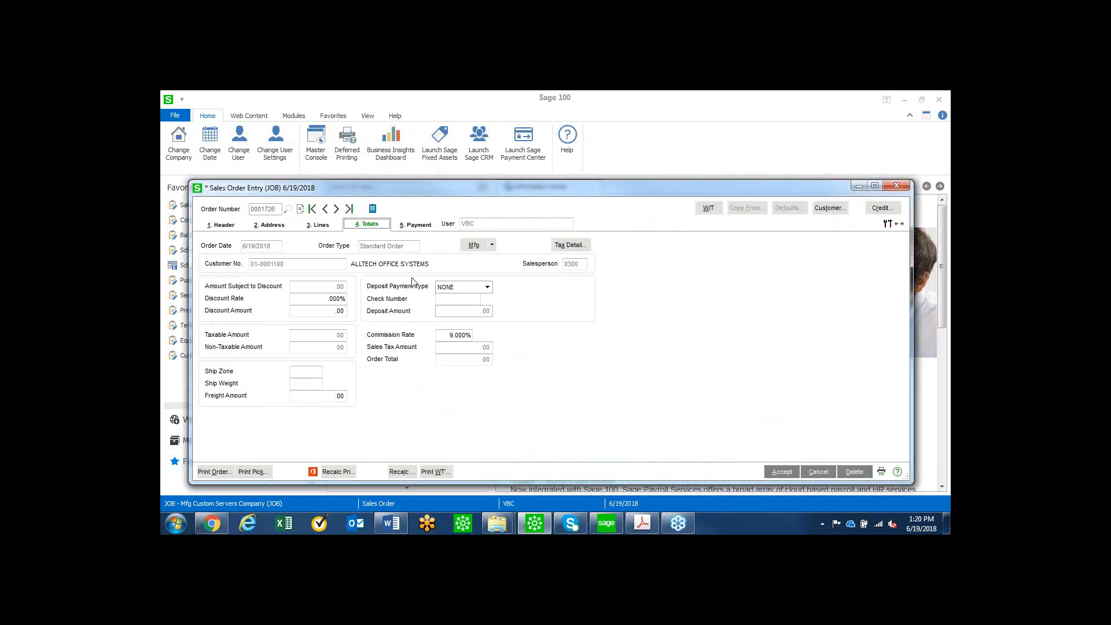
click(321, 229)
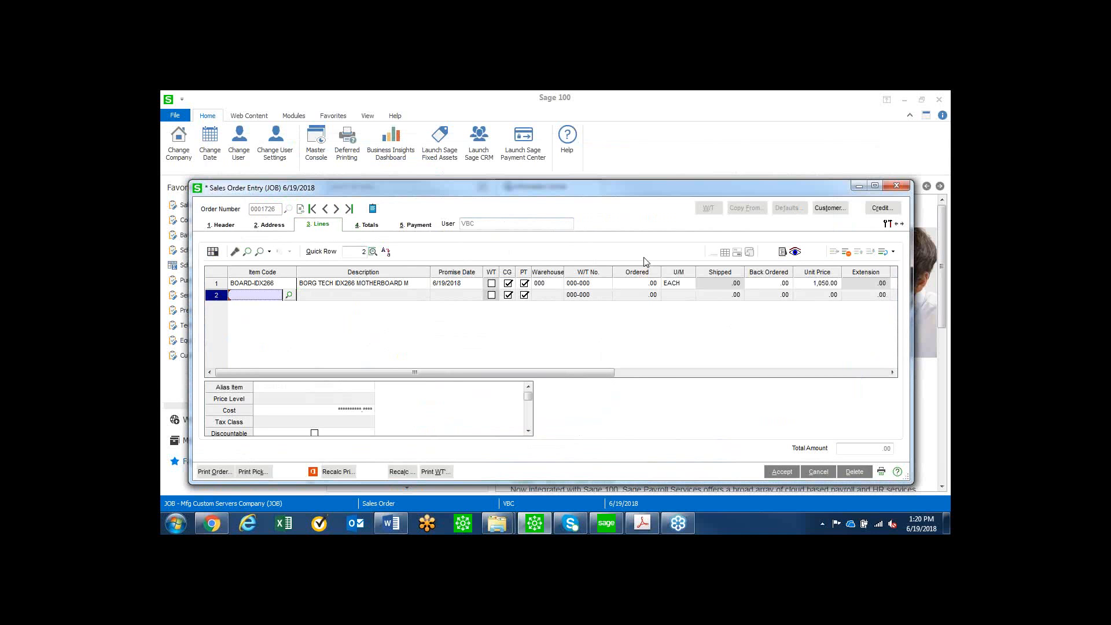
click(782, 472)
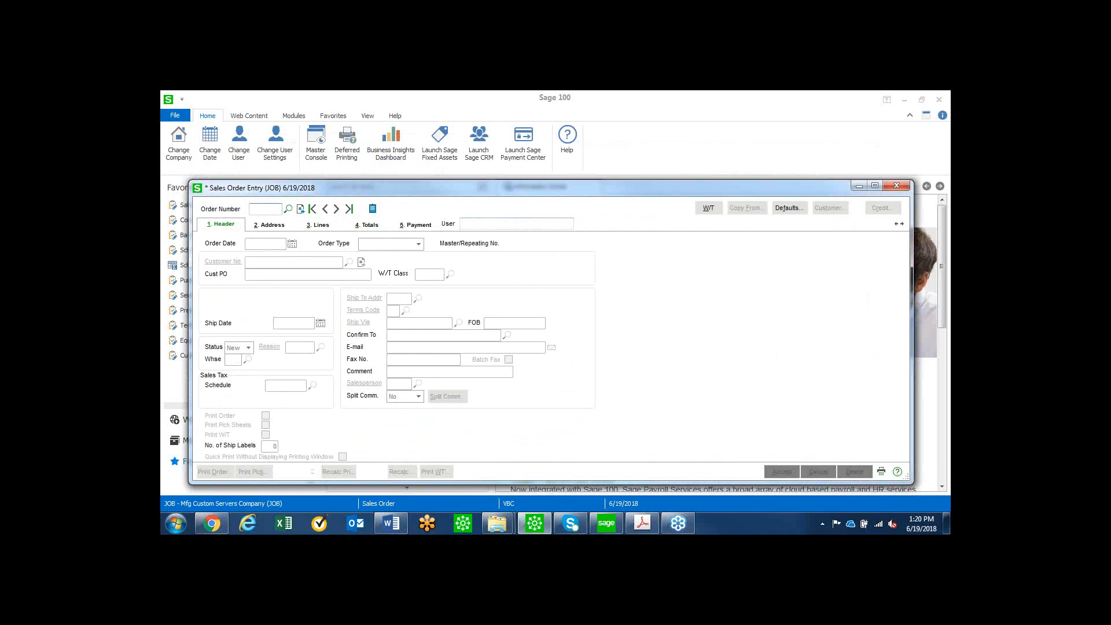
Start another sales order for ALLTECH OFFICE SYSTEMS with work ticket class RPR (BENCH REPAIR).
key(alt+Tab)
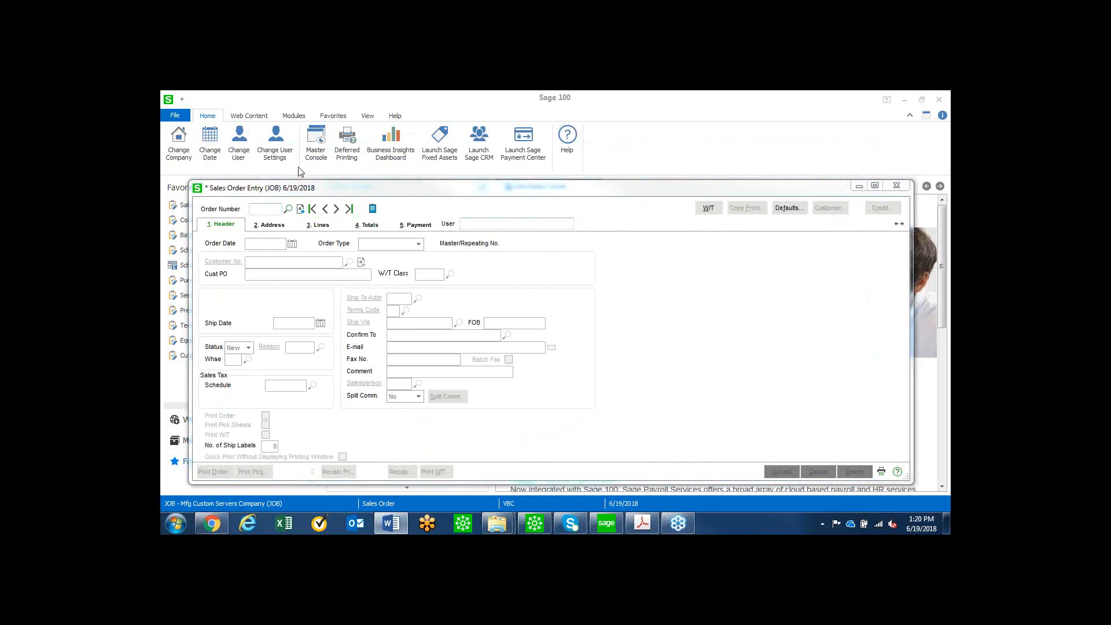
click(325, 187)
click(300, 209)
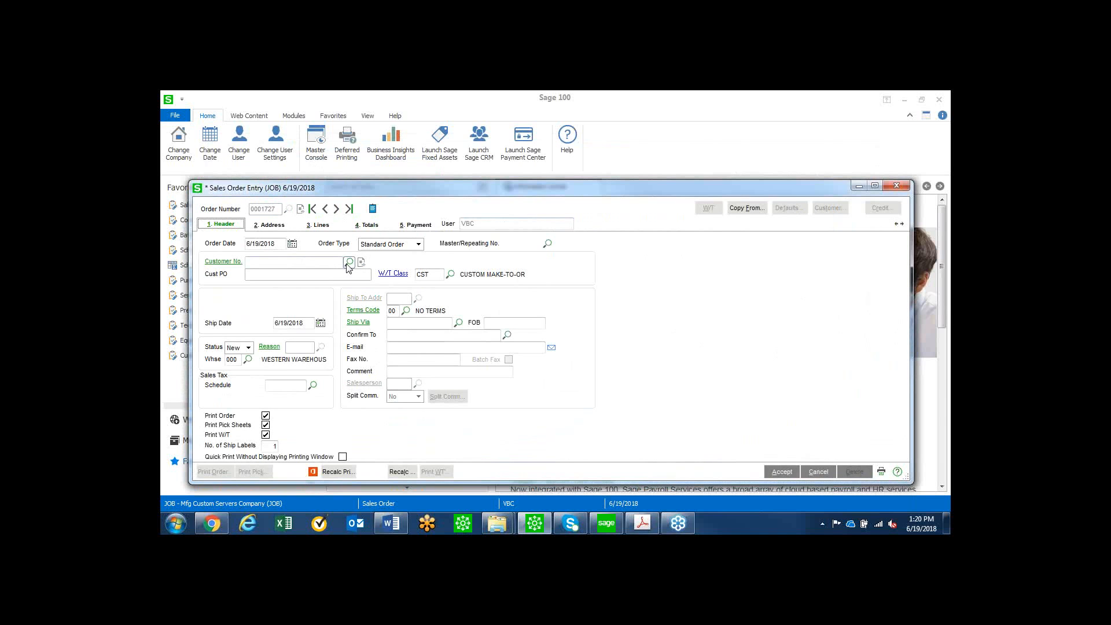
click(349, 262)
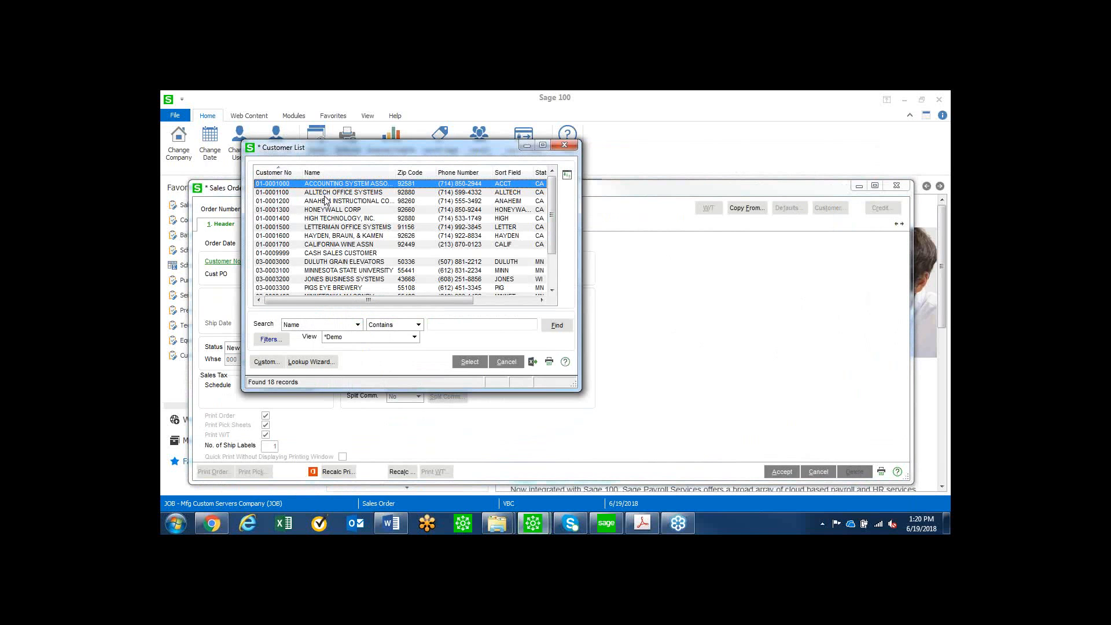
double_click(326, 193)
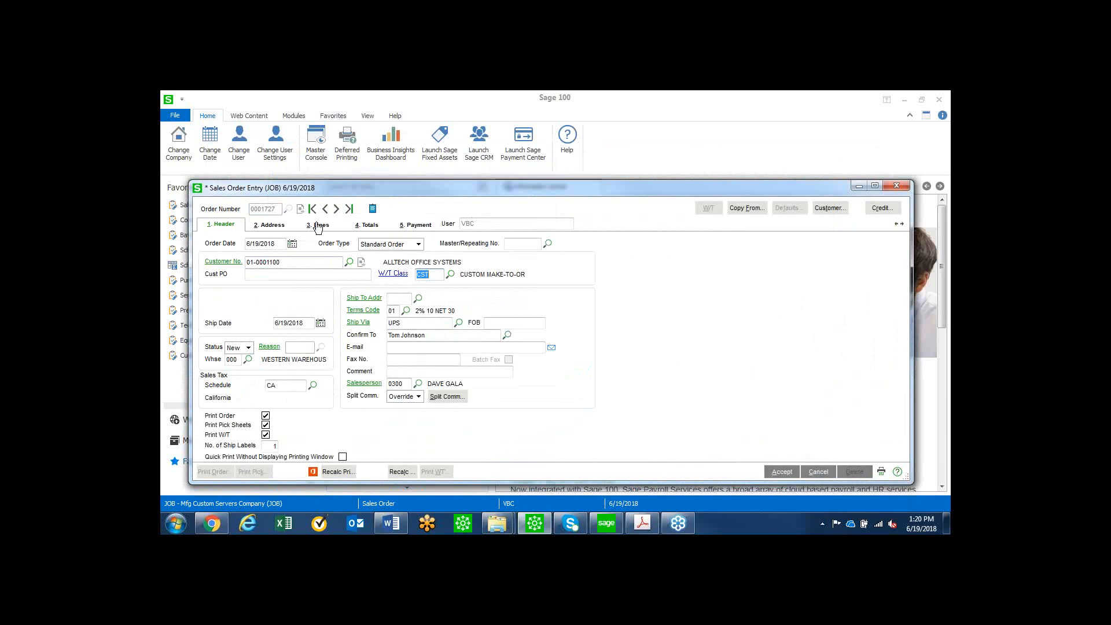
click(450, 274)
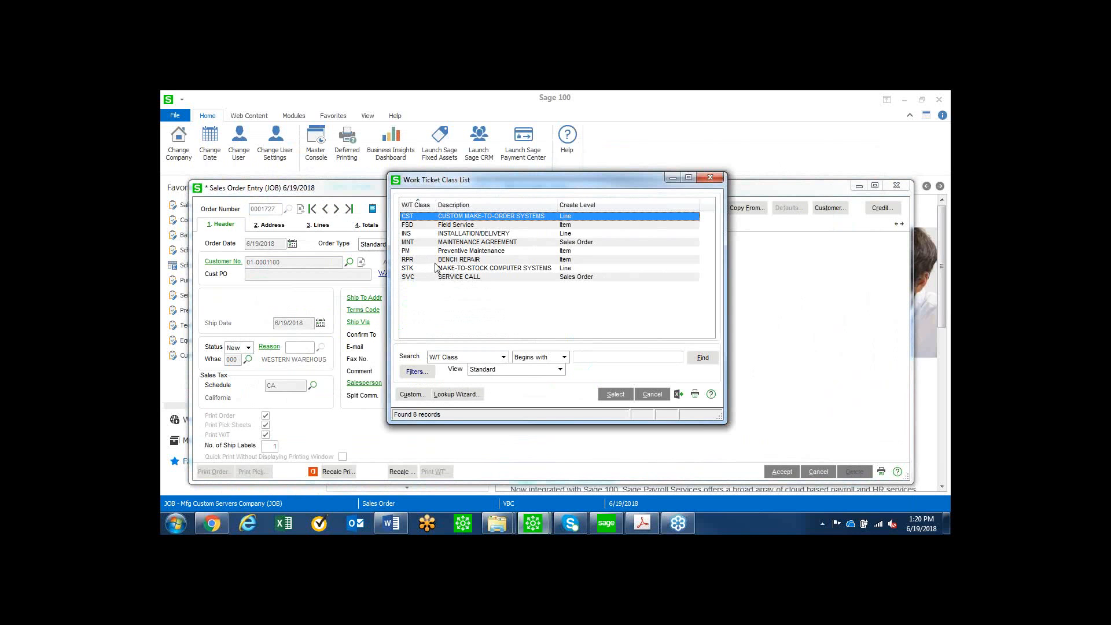
double_click(435, 268)
Add the miscellaneous item /REPAIR for computer/peripheral repairs as the first order line.
click(318, 224)
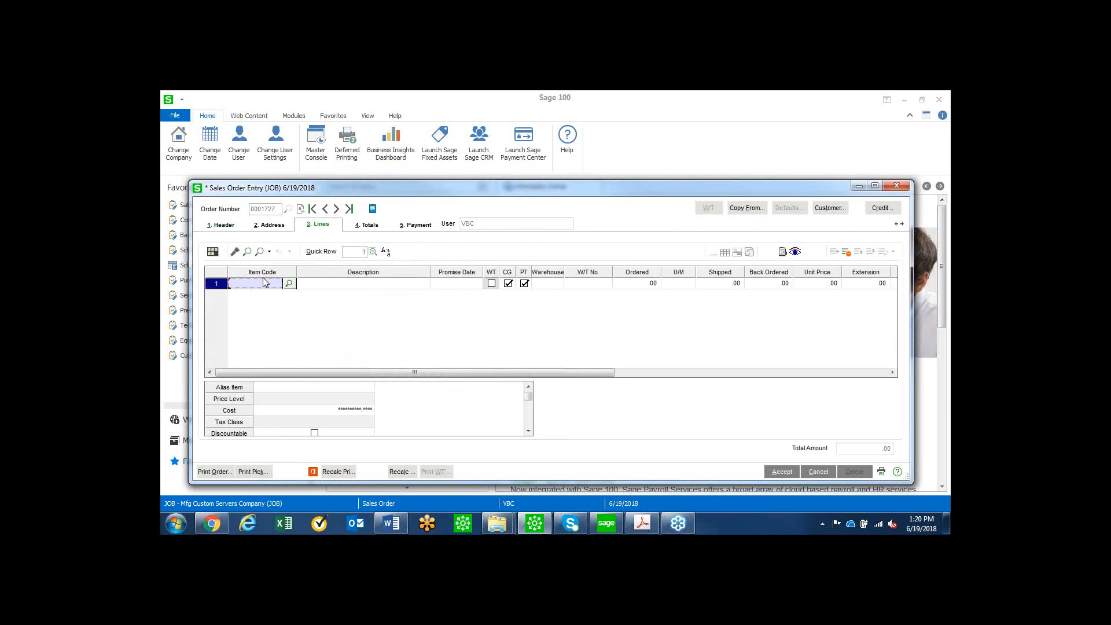
text(/)
key(F2)
scroll(431, 325, down, 4)
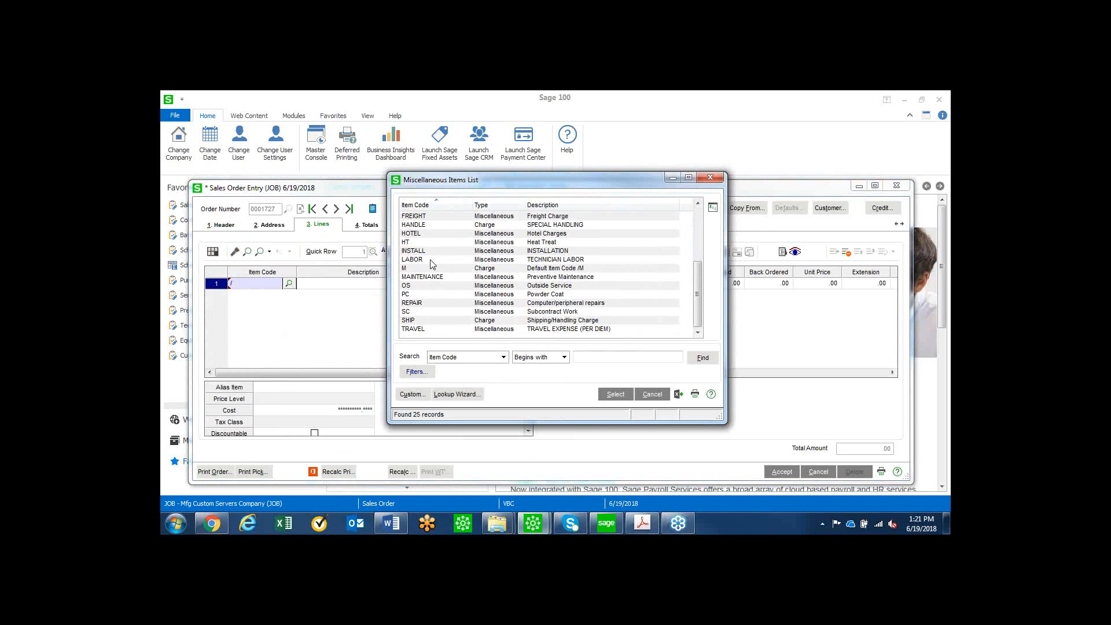
double_click(427, 304)
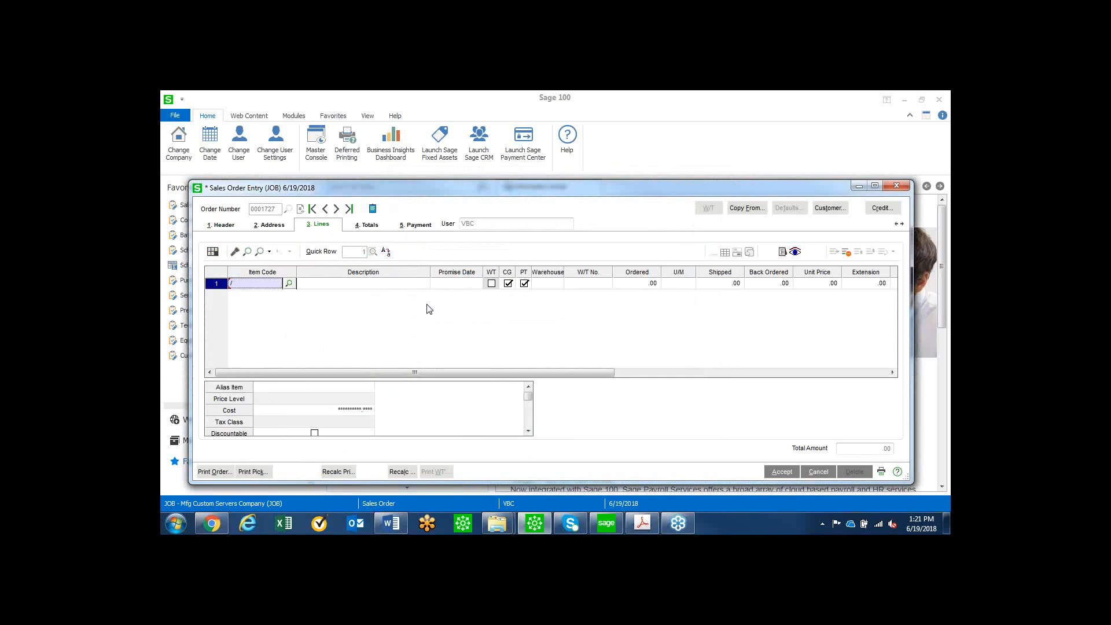
Flag the /REPAIR line for work ticket creation and set its ordered quantity to 2.
click(492, 284)
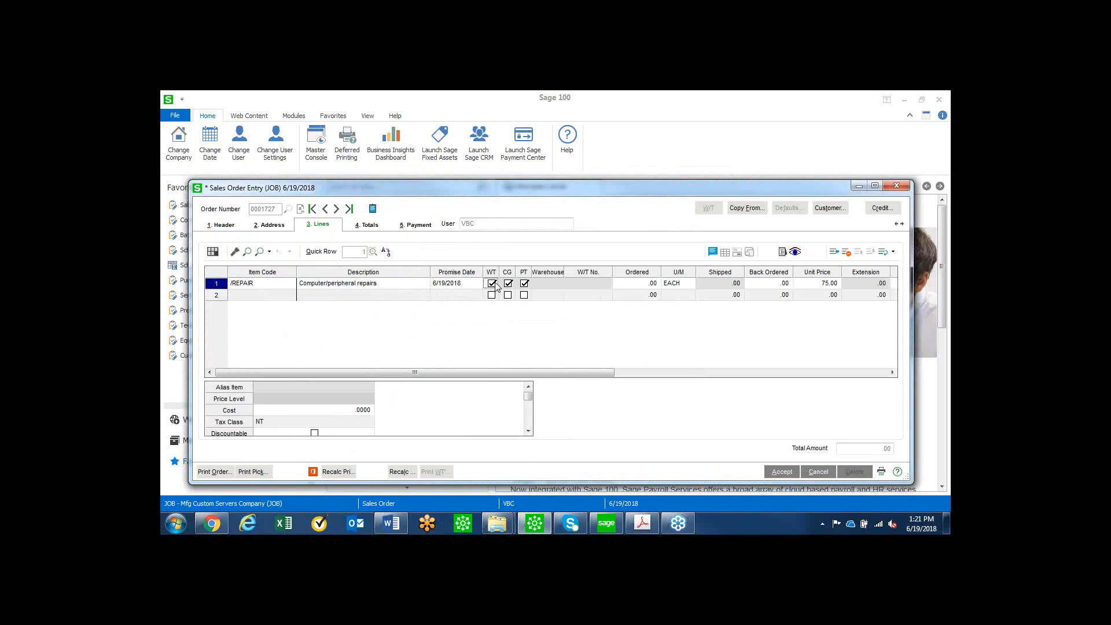
click(637, 284)
text(2)
key(Tab)
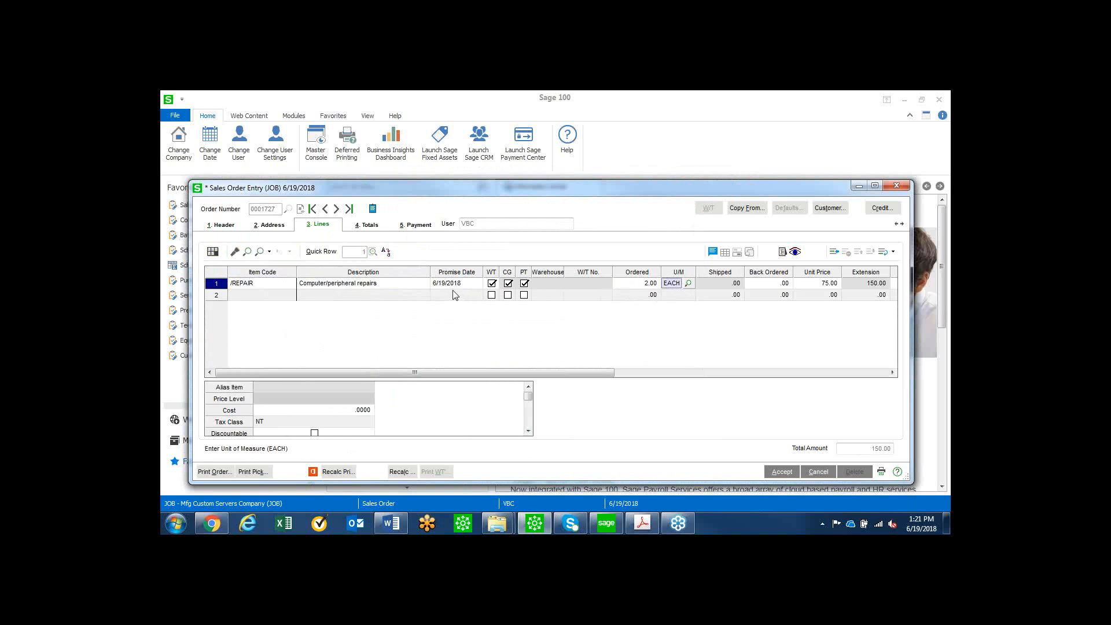
Complete the /REPAIR line and create its bench repair work ticket with the Manual copy option.
click(399, 300)
key(Return)
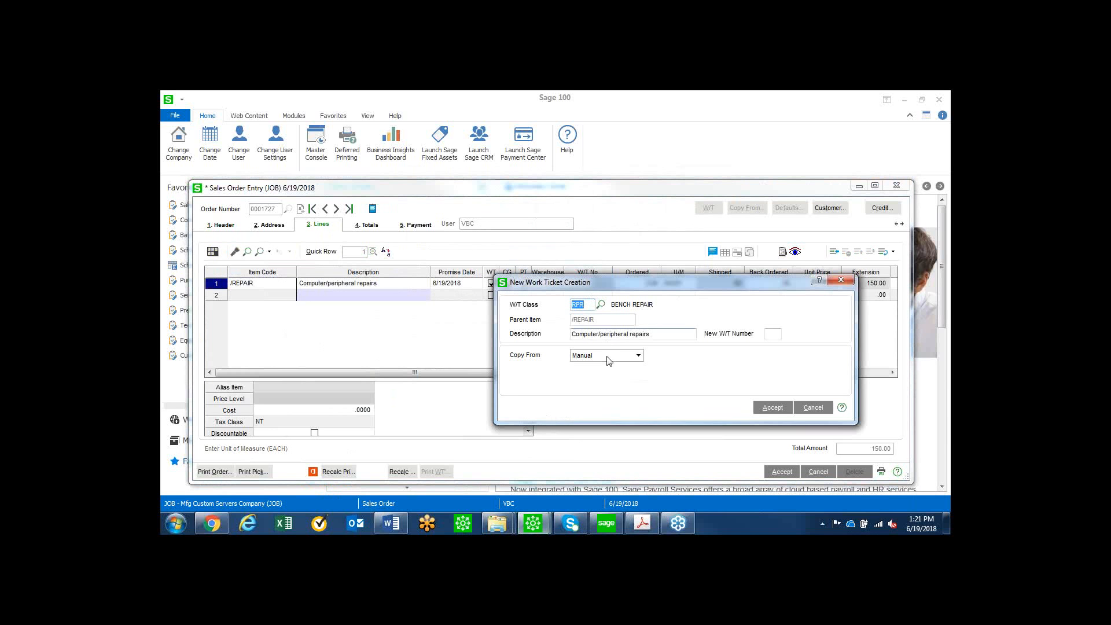
click(770, 407)
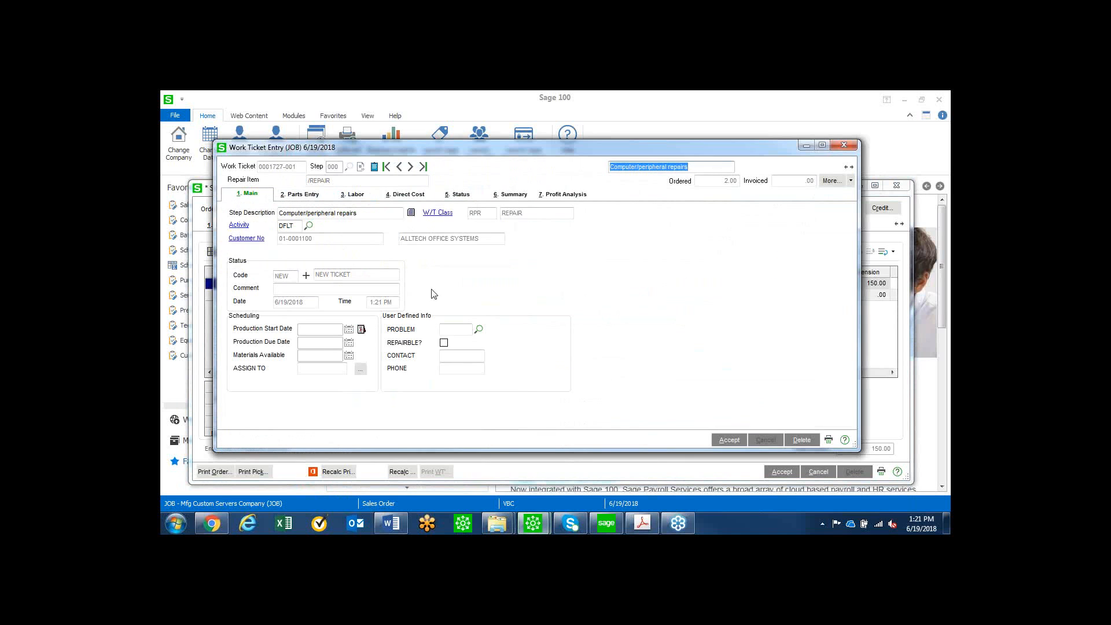
Accept work ticket step 000 and select the manufacturer serial number of the customer's equipment for repair step 001.
click(741, 445)
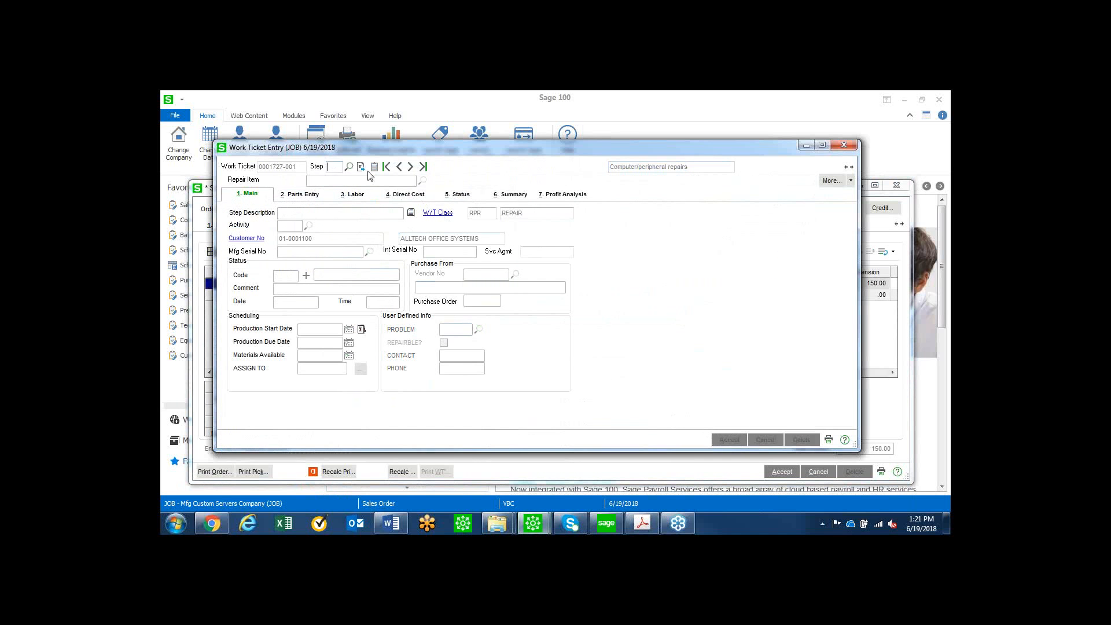
click(351, 169)
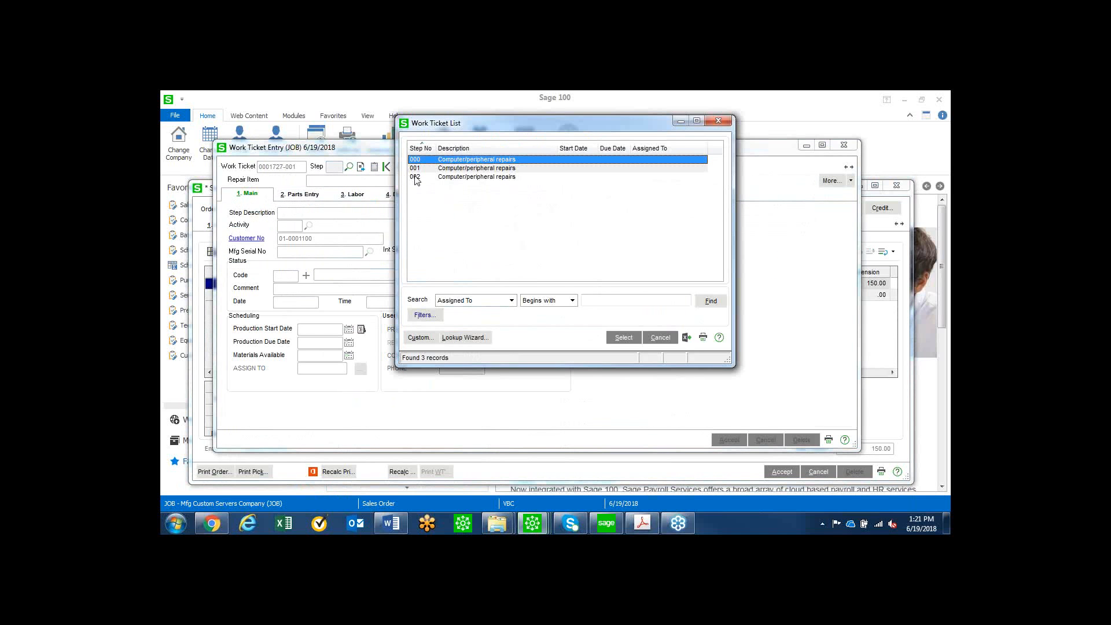
double_click(478, 169)
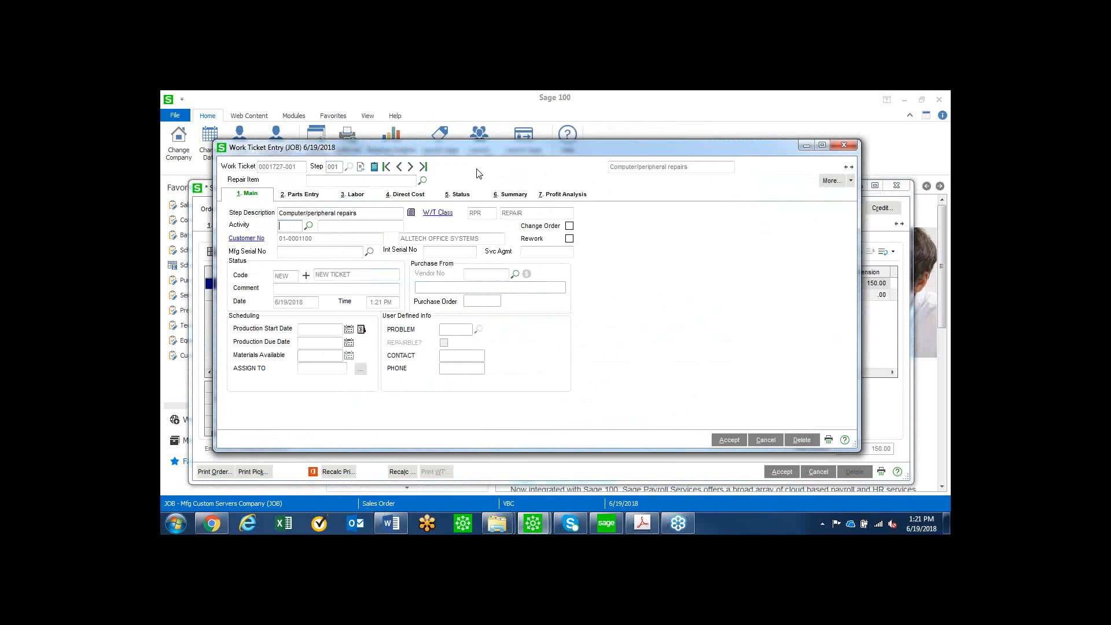
click(369, 252)
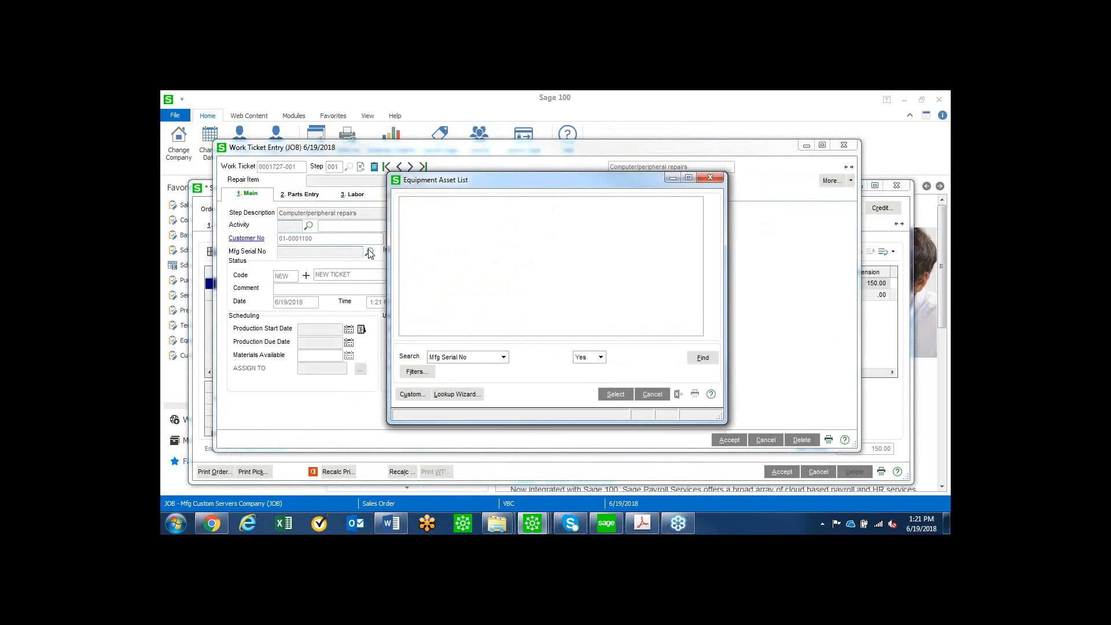
double_click(446, 227)
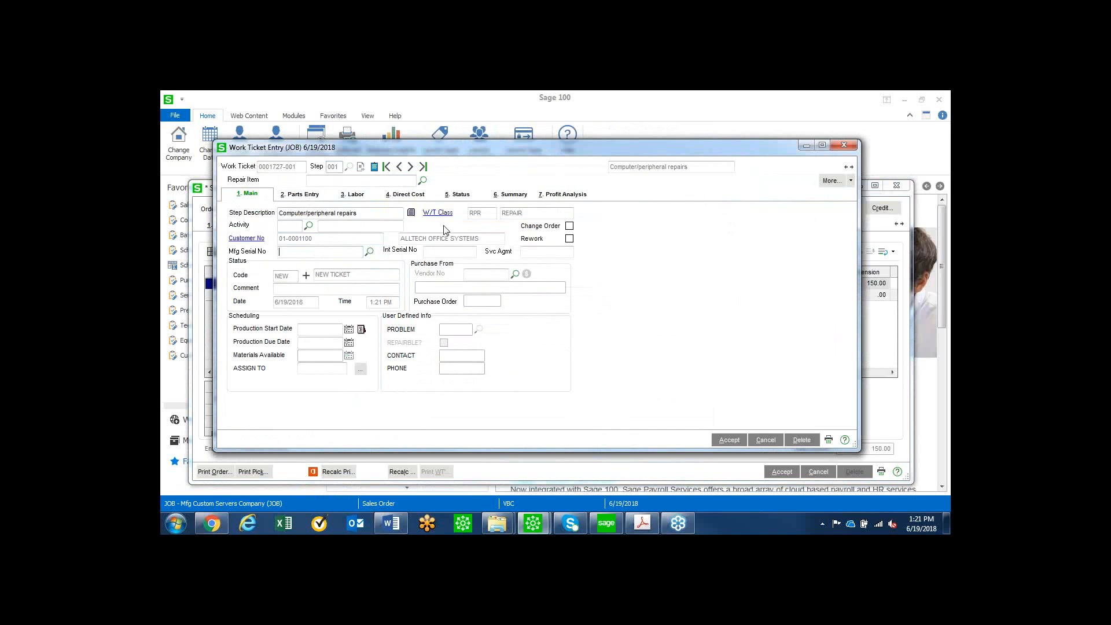
click(730, 440)
Assign equipment KEYBD-00102, serial number 0001341.0004, to work ticket step 002, and save and close the bench repair sales order.
click(349, 167)
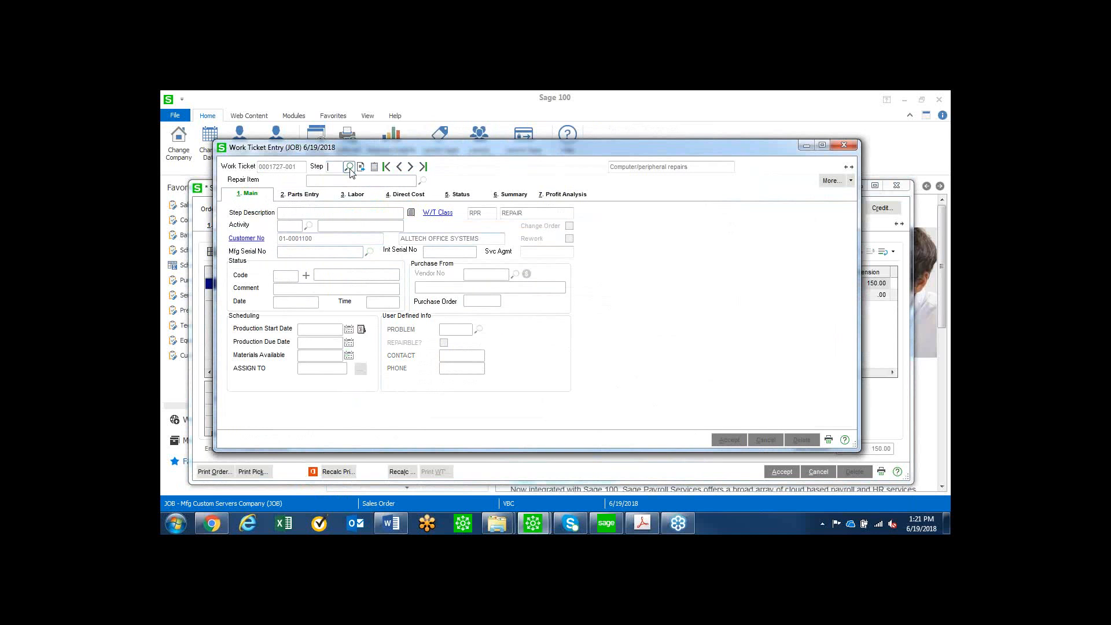
double_click(452, 181)
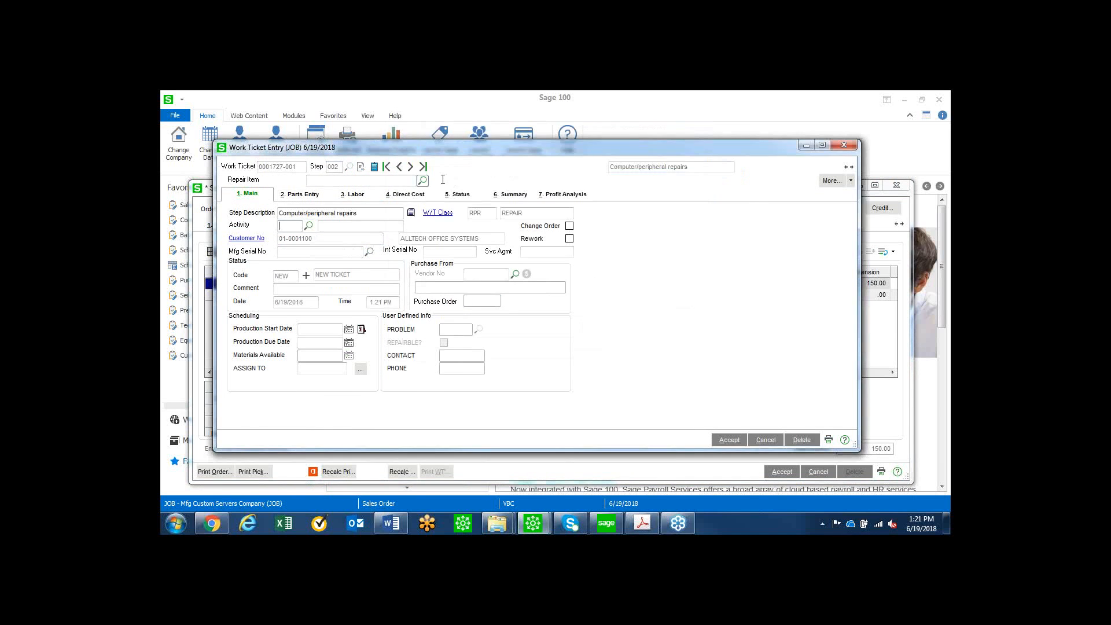
click(369, 252)
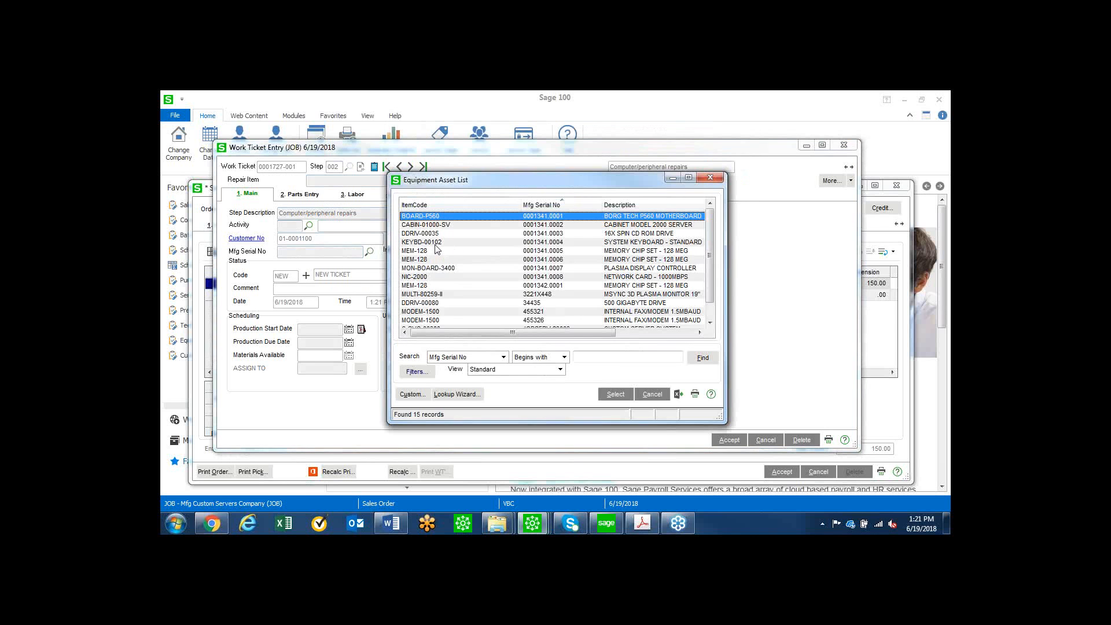
double_click(436, 245)
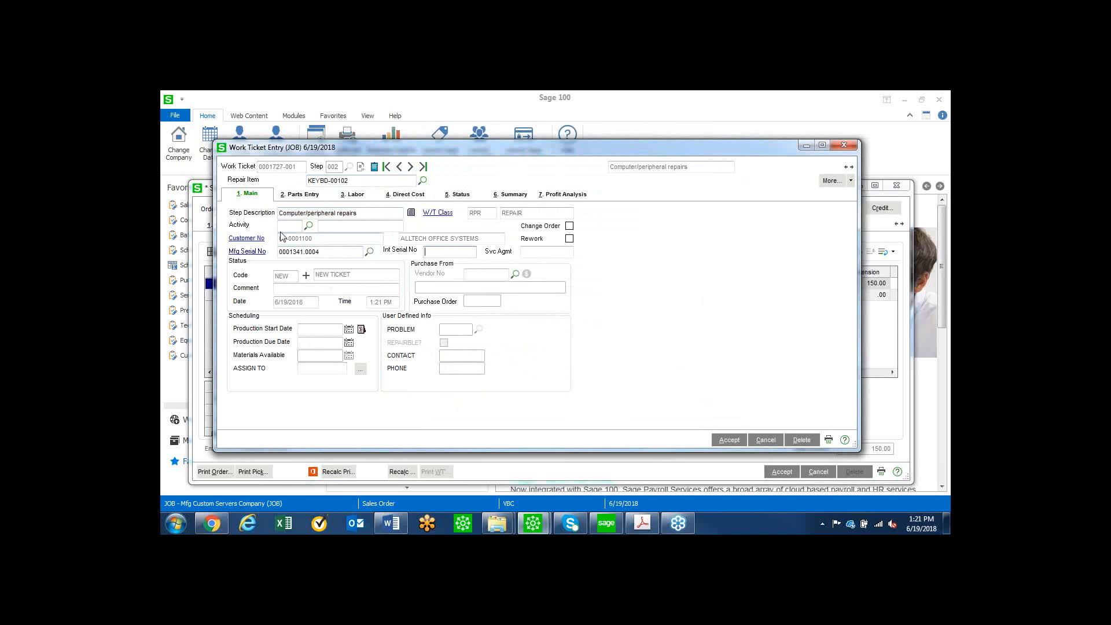
click(729, 441)
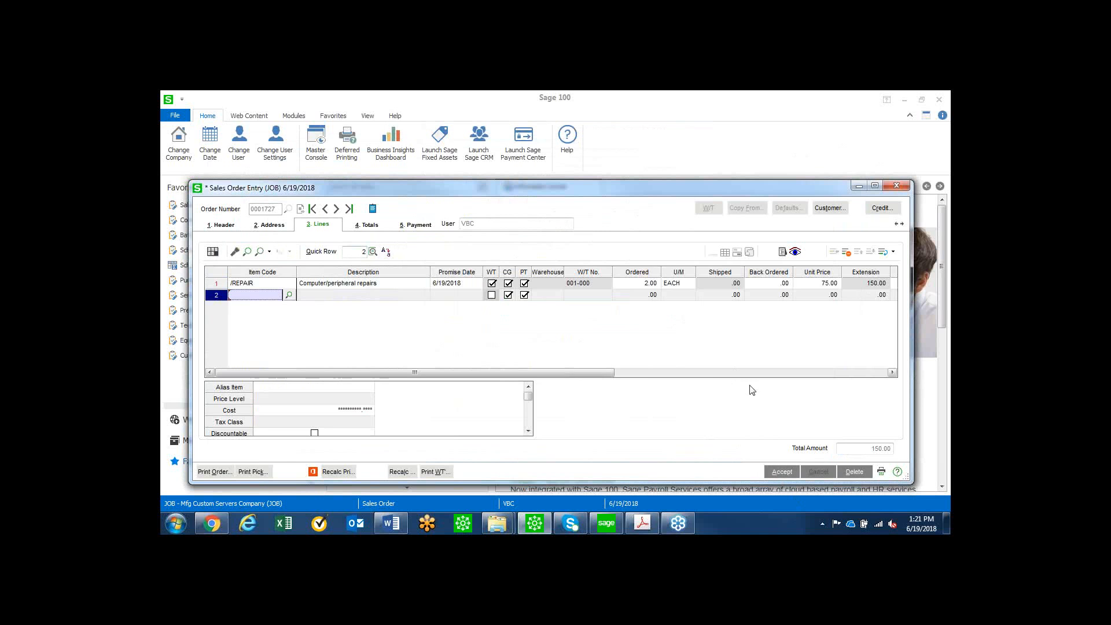
click(781, 472)
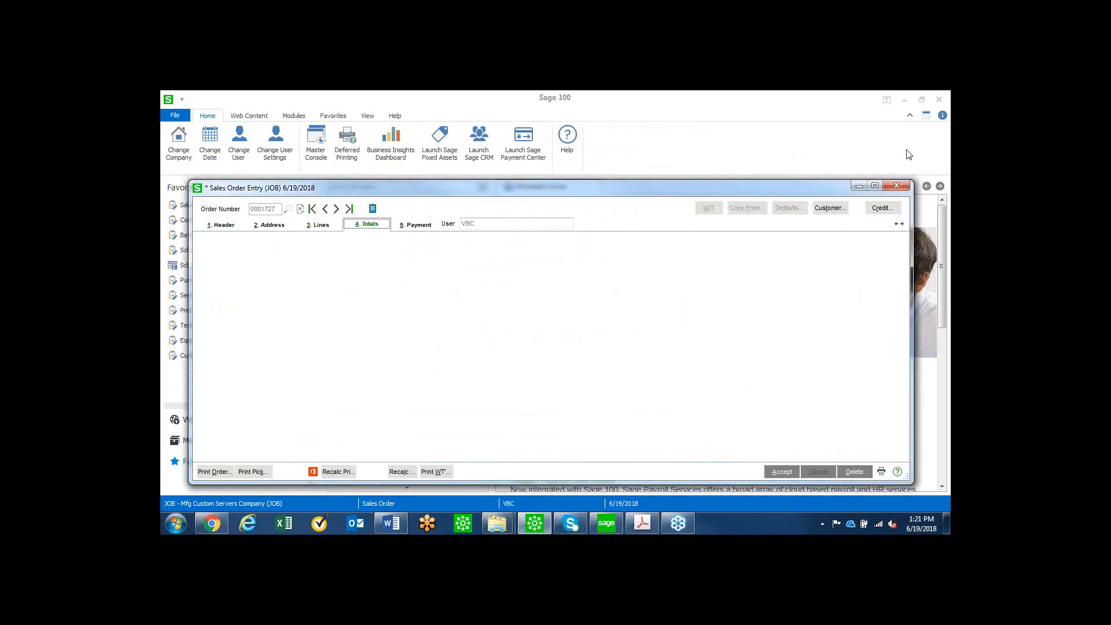
click(897, 187)
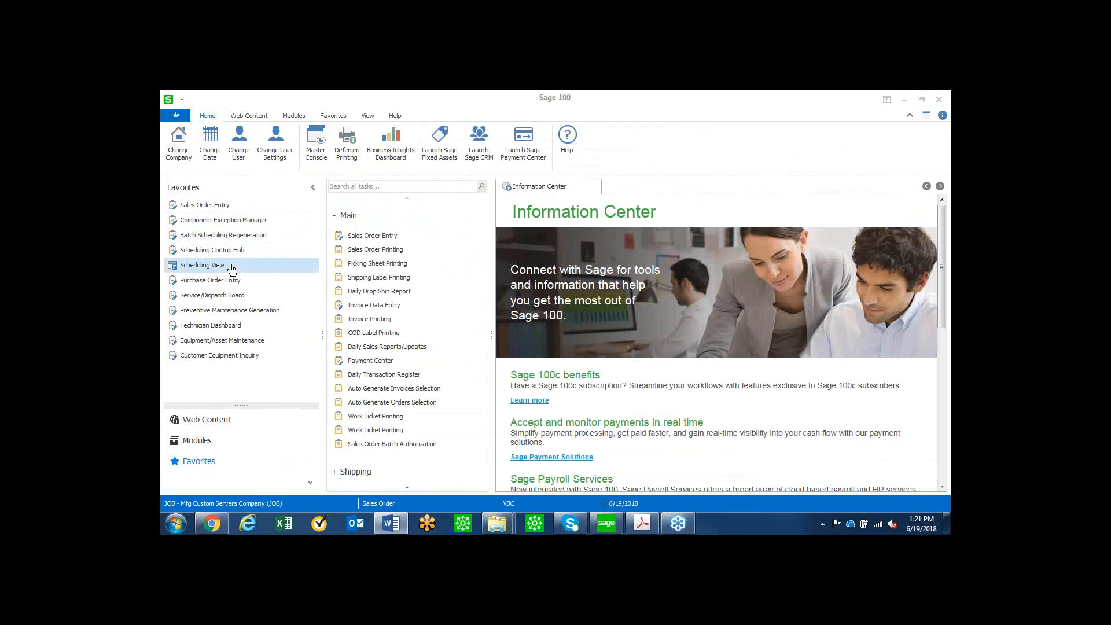
Examine the main, additional and transaction details of custom server system JOBSERV-23003 in Equipment/Asset Maintenance, and close the record.
click(224, 340)
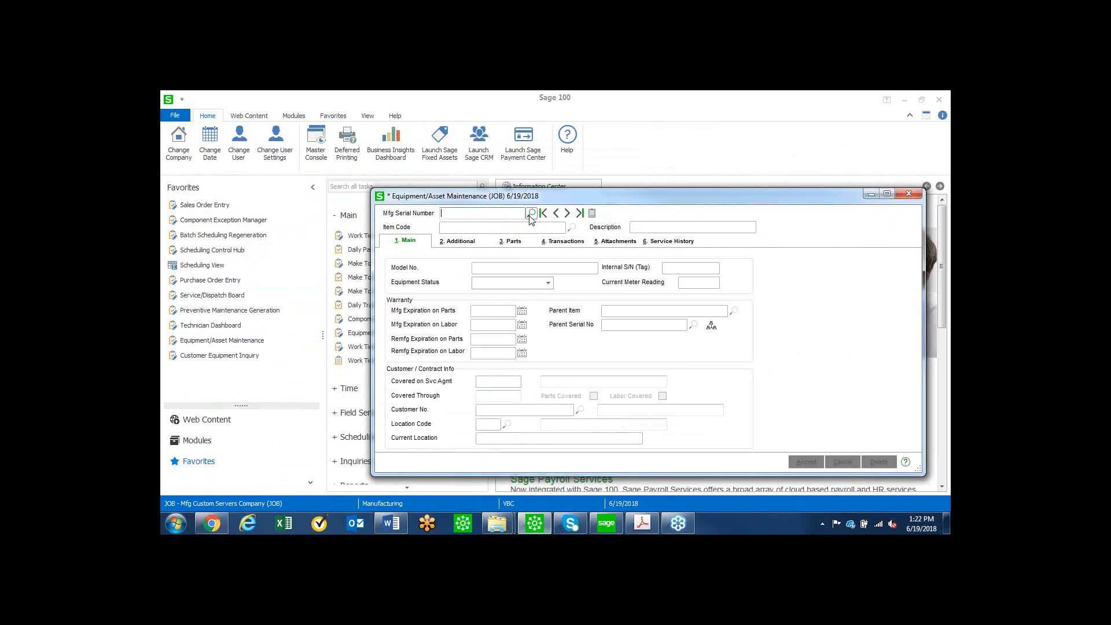
click(530, 214)
scroll(510, 282, down, 5)
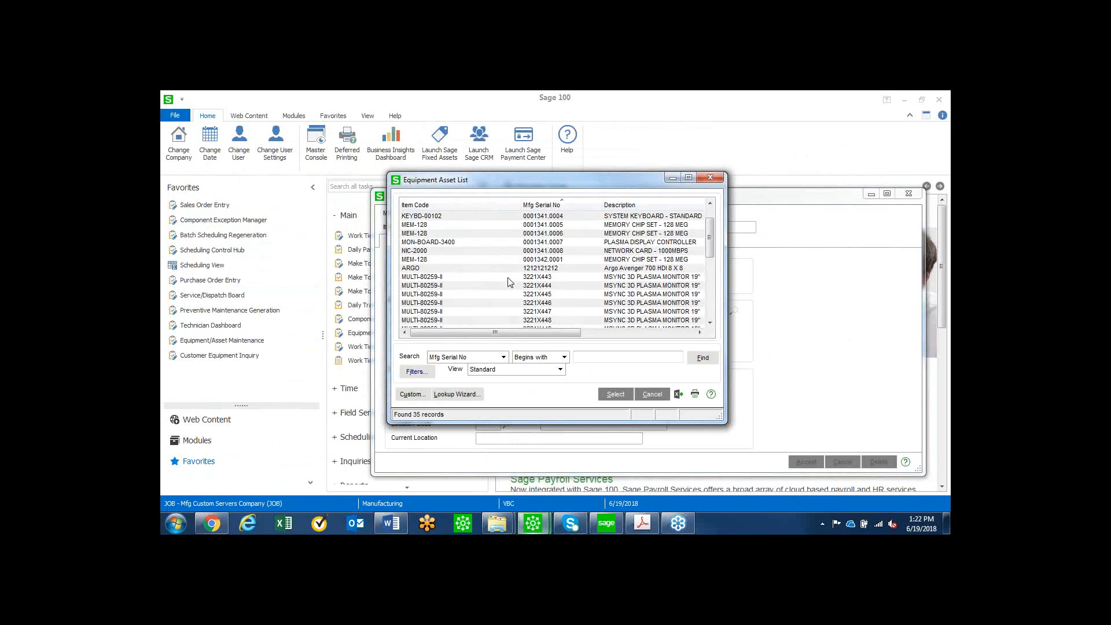
scroll(509, 282, down, 2)
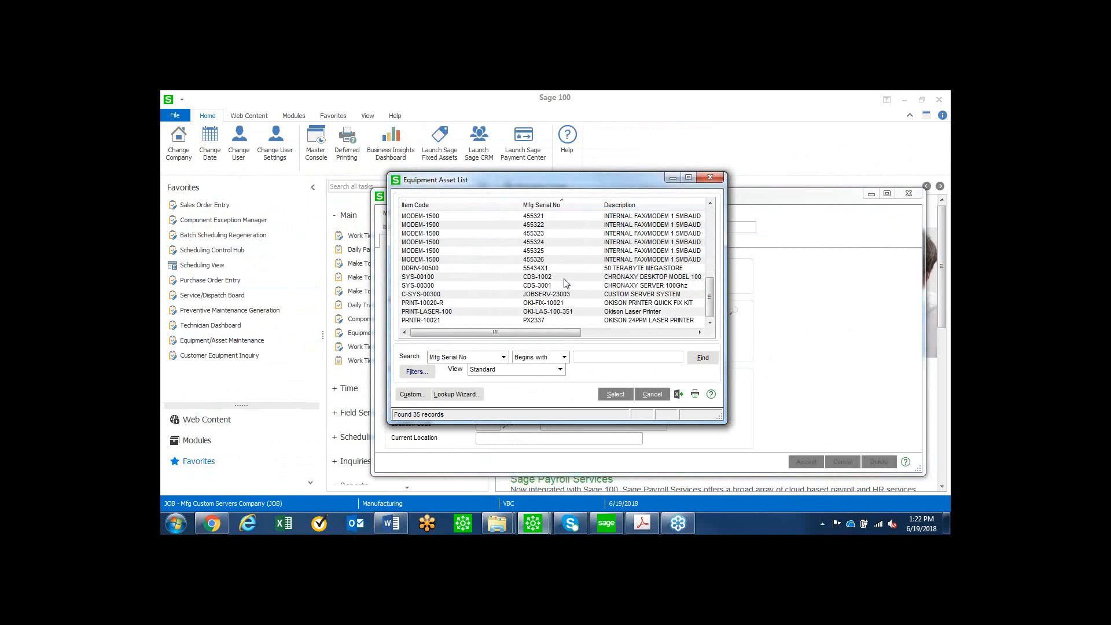
double_click(557, 295)
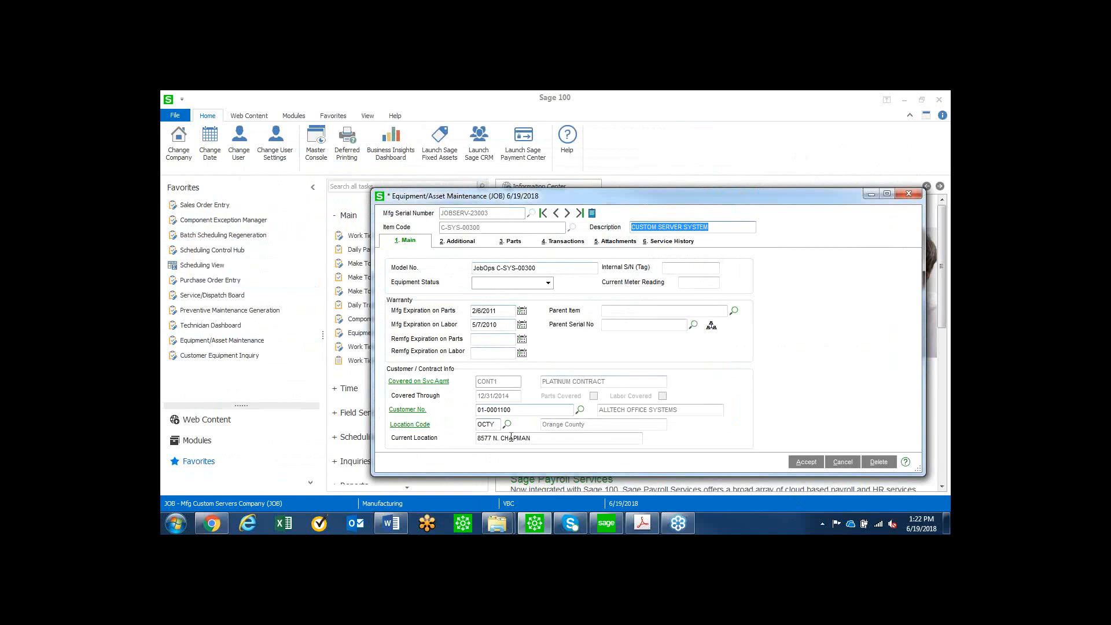
click(466, 242)
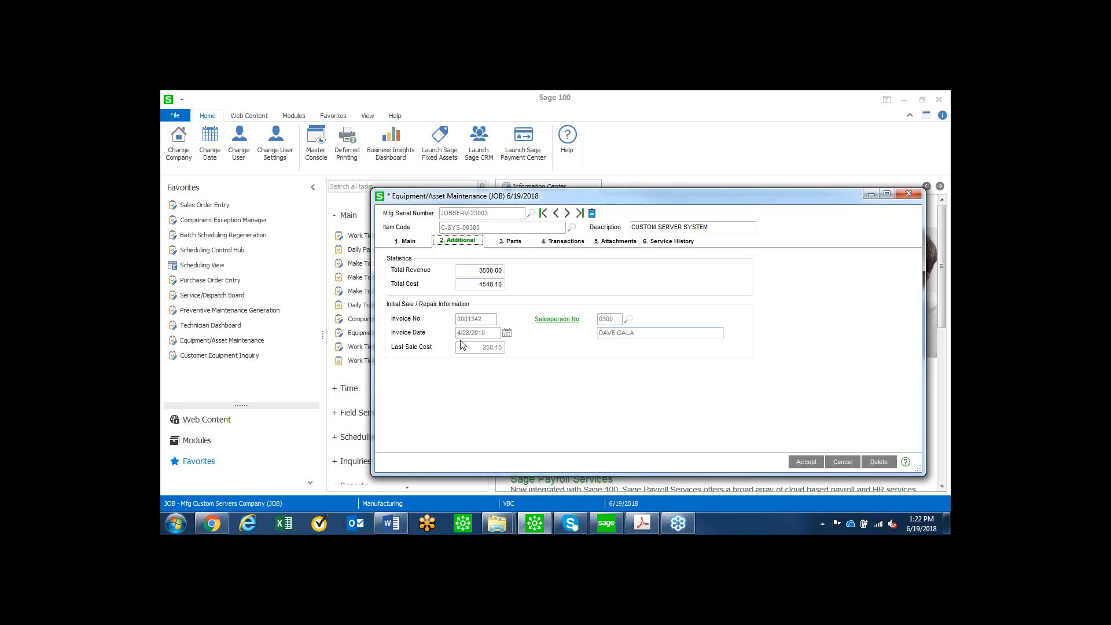
click(573, 247)
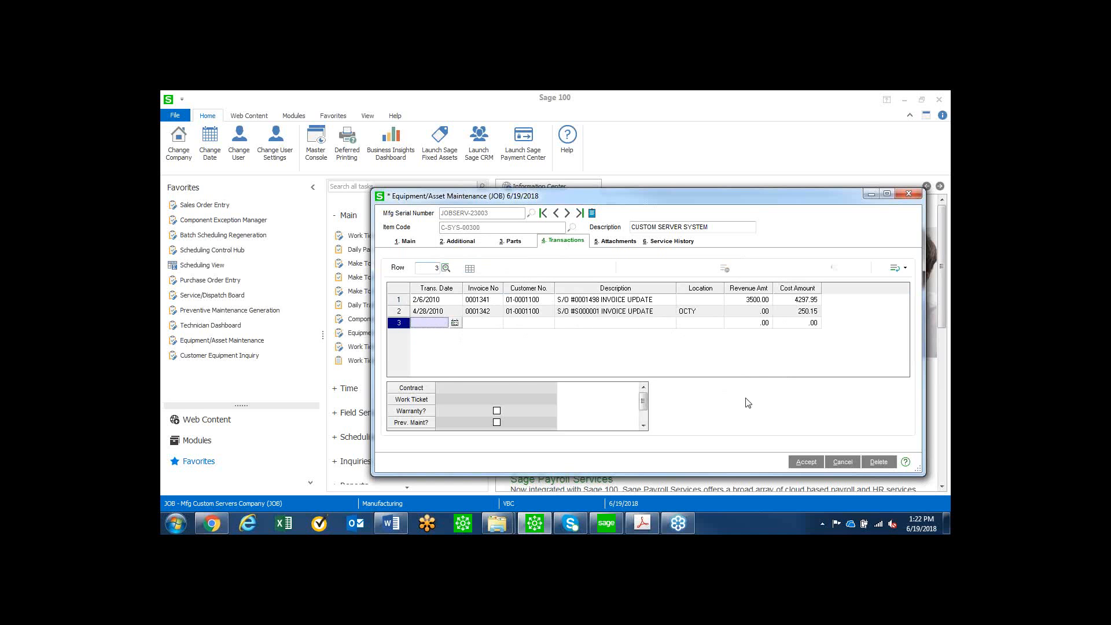
click(908, 195)
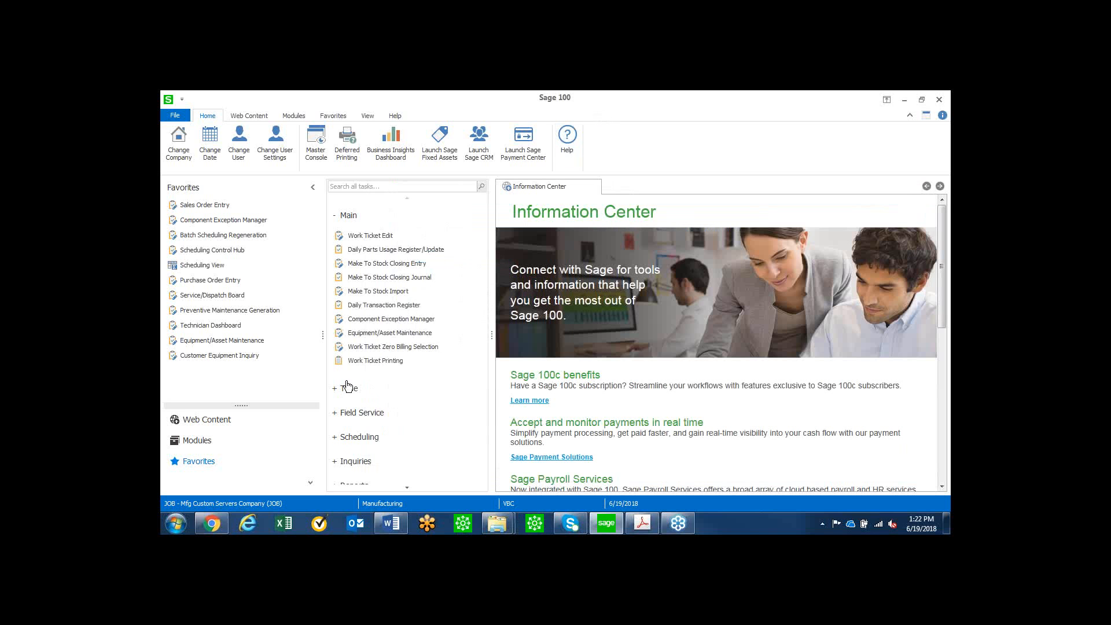
scroll(349, 382, down, 2)
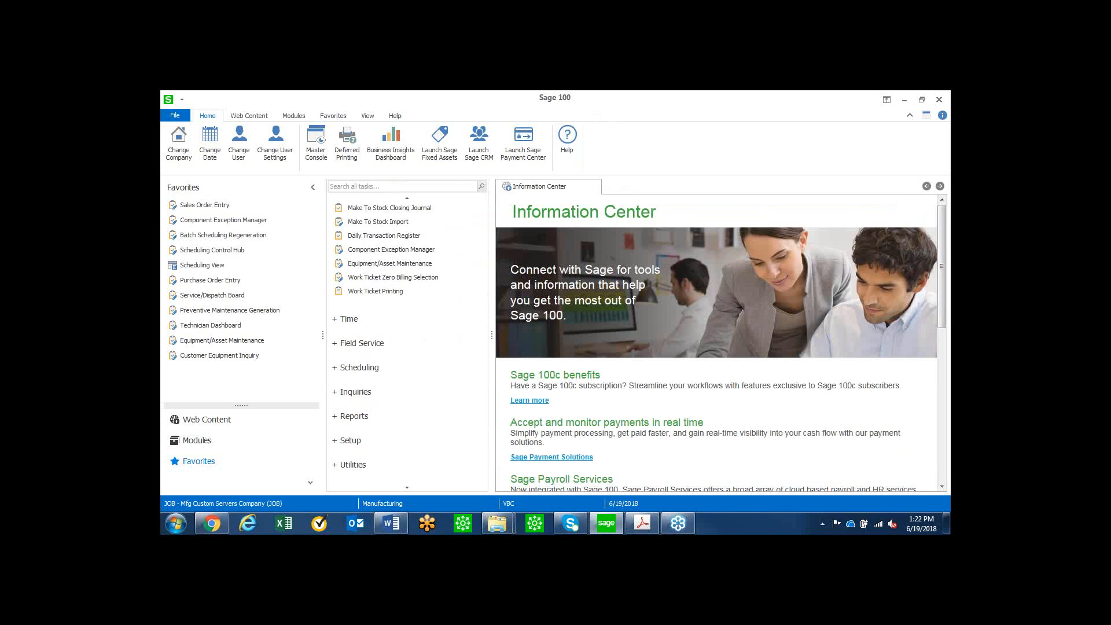
key(alt+Tab)
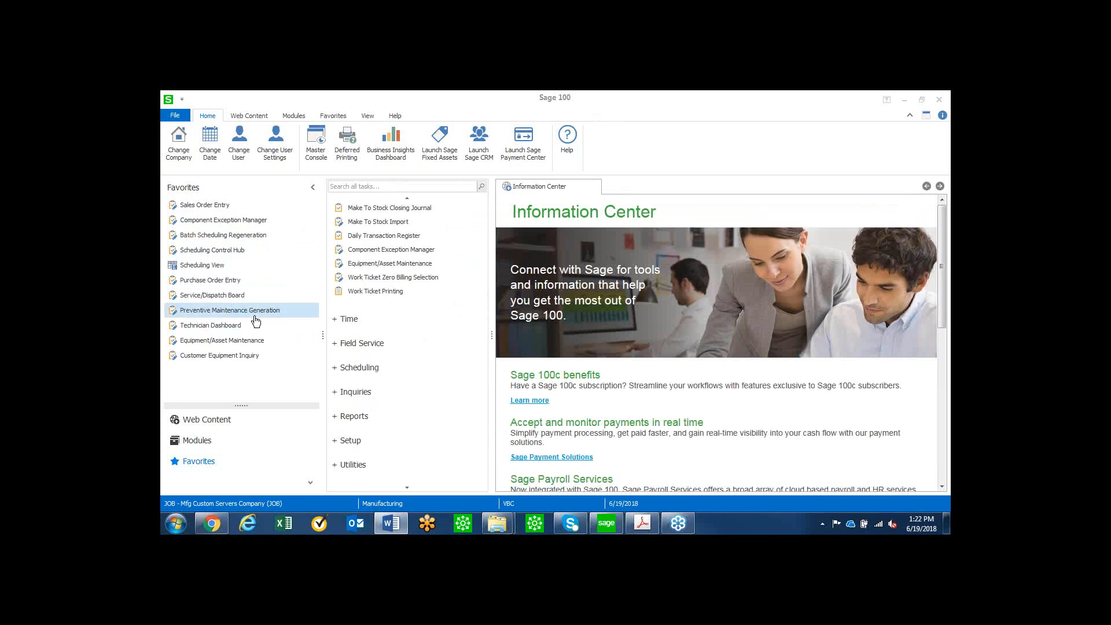
click(234, 327)
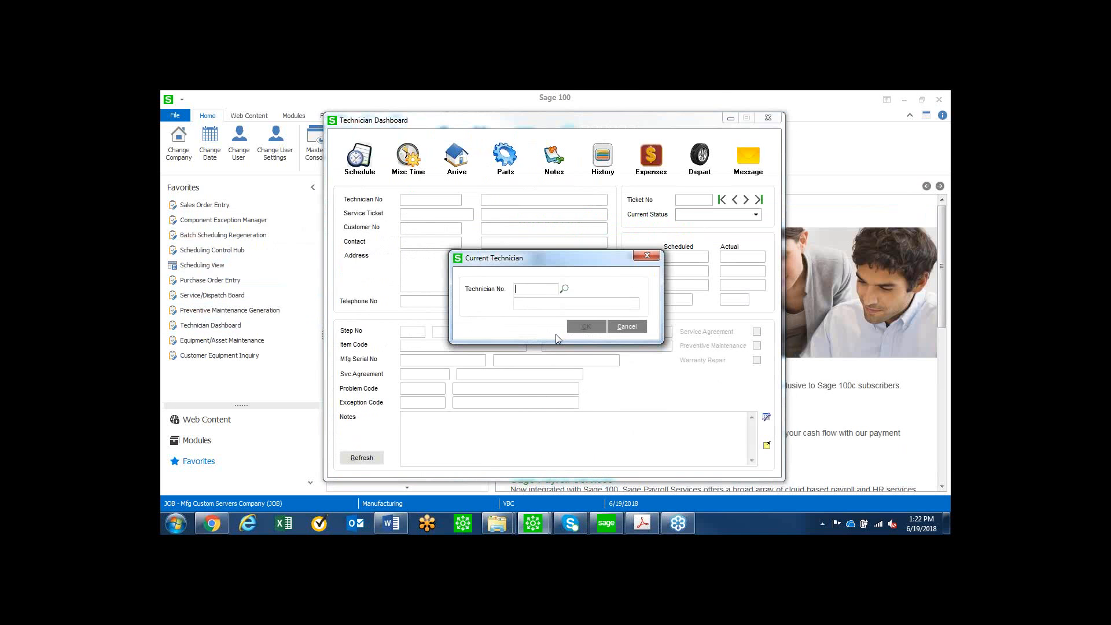
click(647, 255)
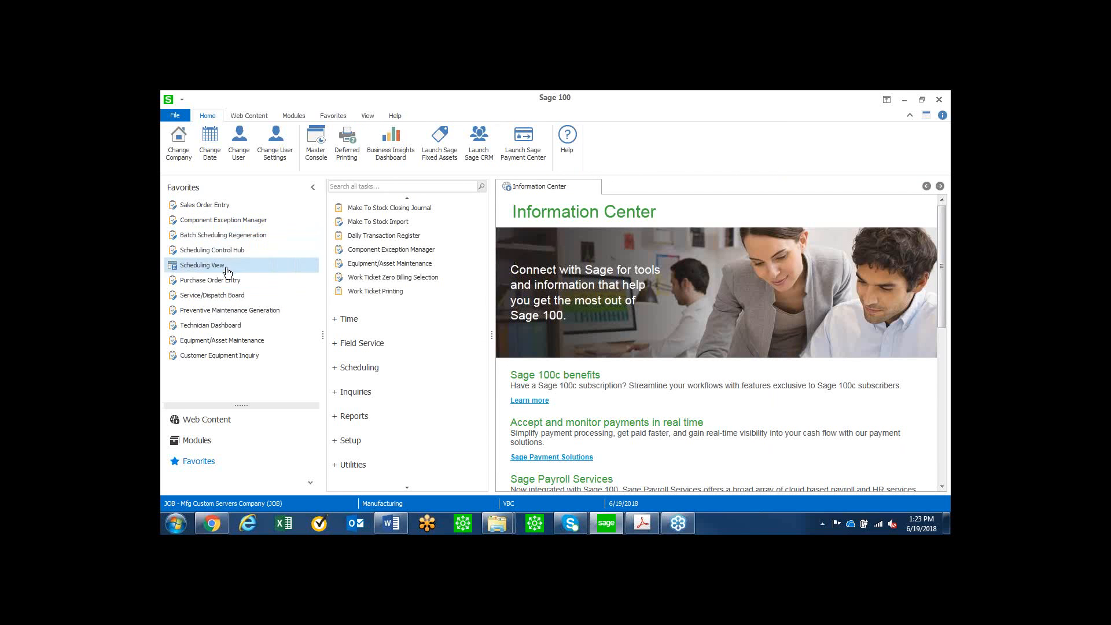
Create a new call on the Service/Dispatch Board for ALLTECH OFFICE SYSTEMS with work ticket class FSD (Field Service).
click(221, 297)
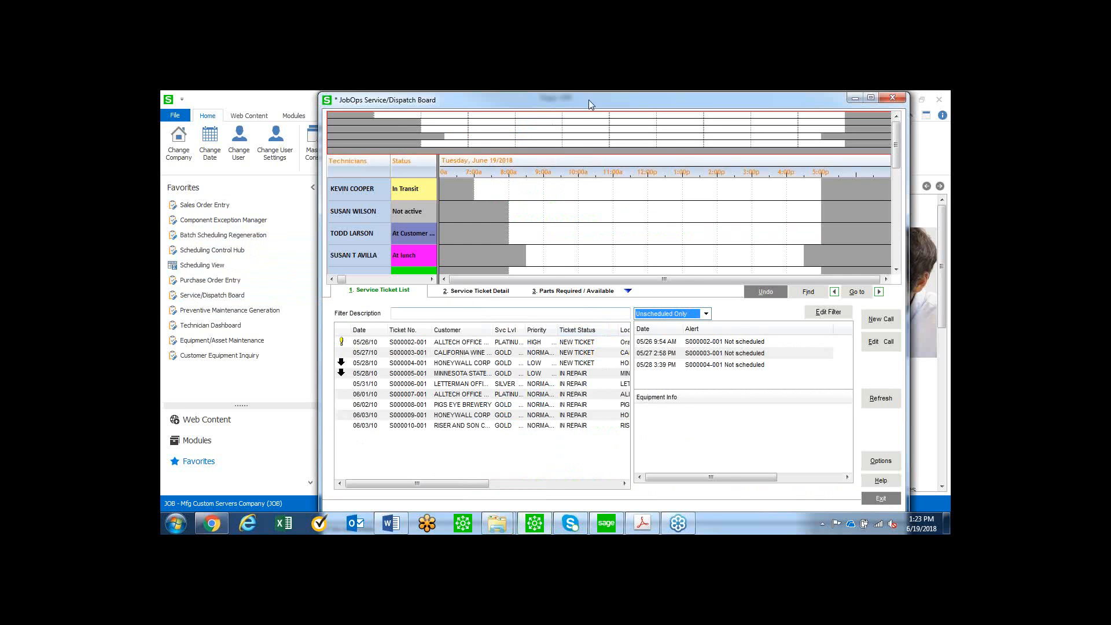
drag(587, 98, 554, 98)
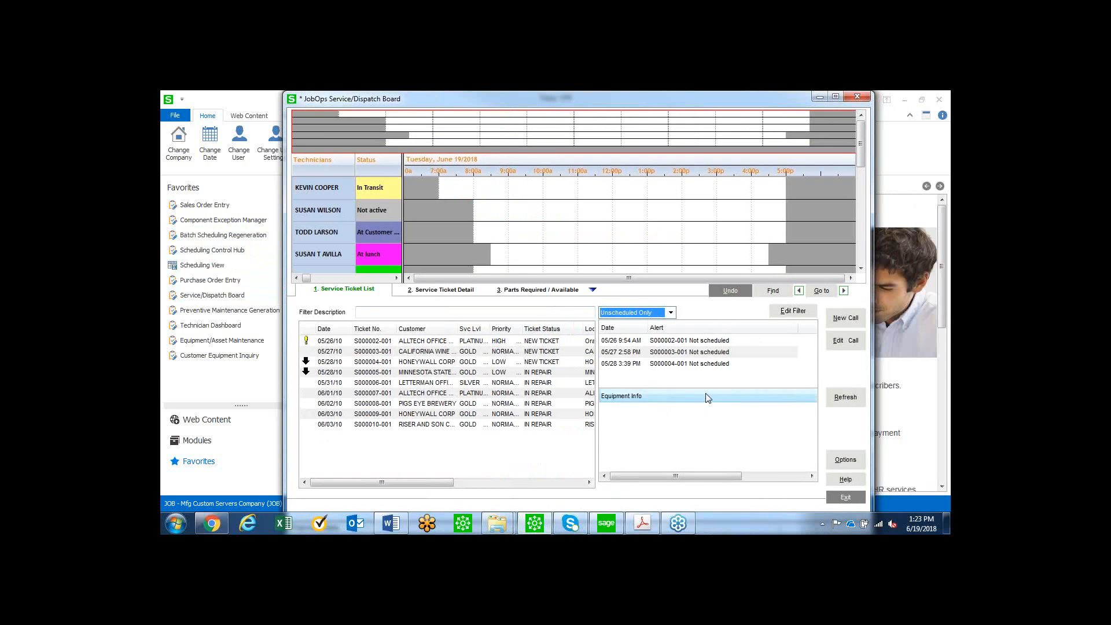
click(847, 319)
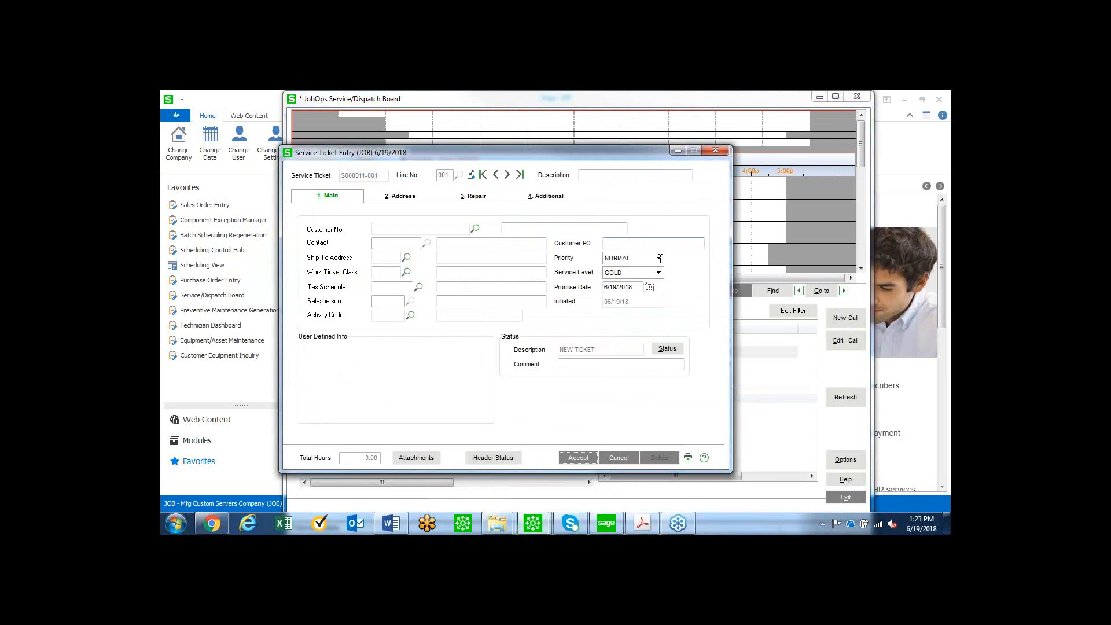
click(474, 228)
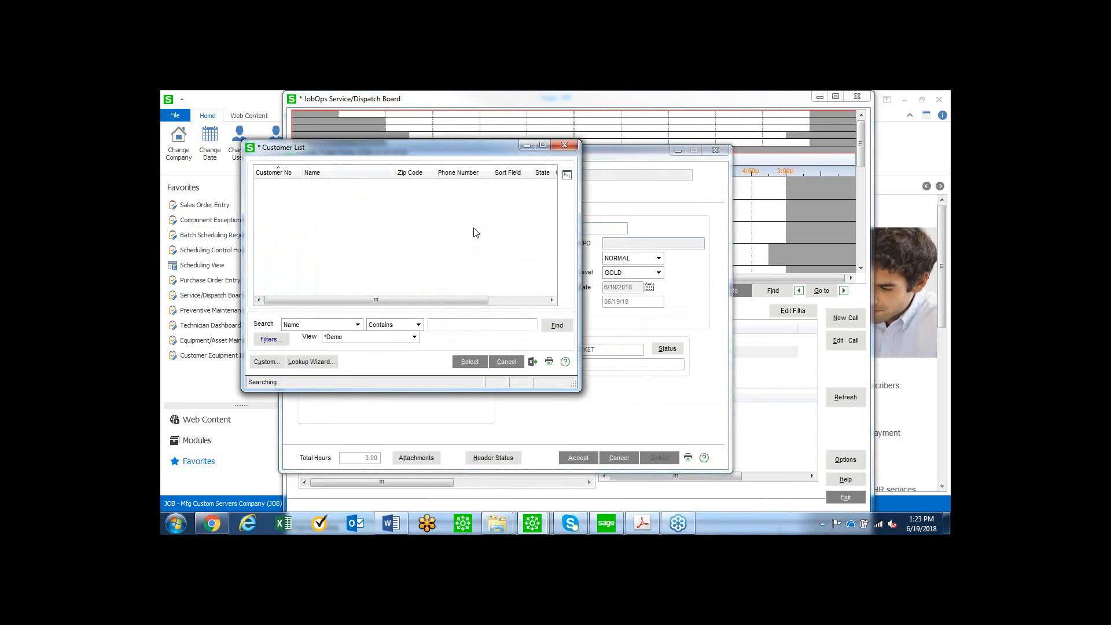
double_click(341, 193)
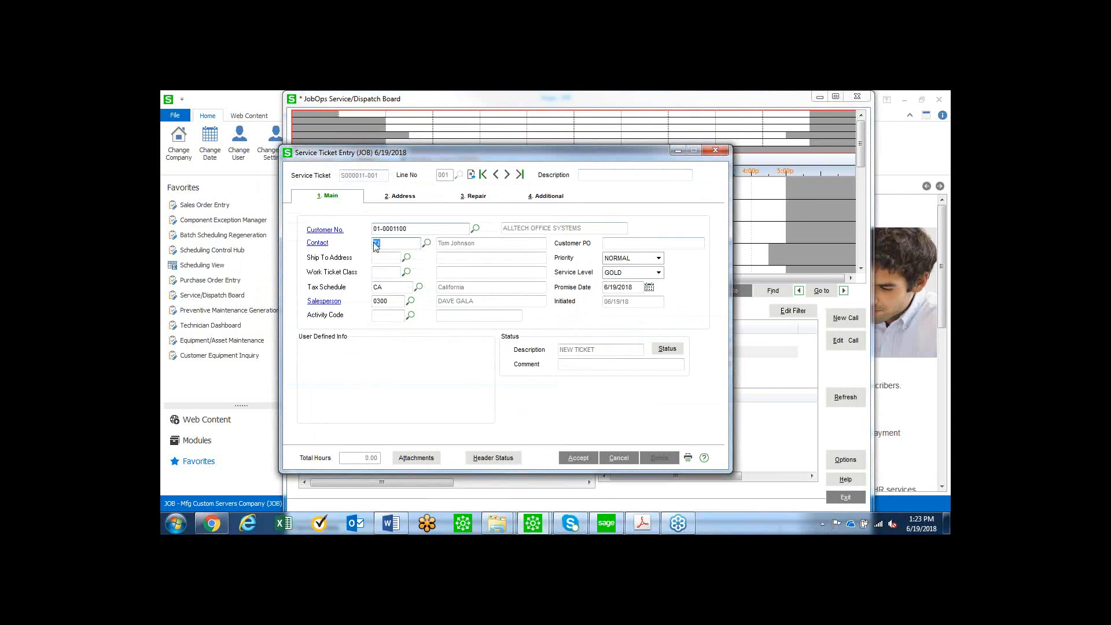
click(408, 273)
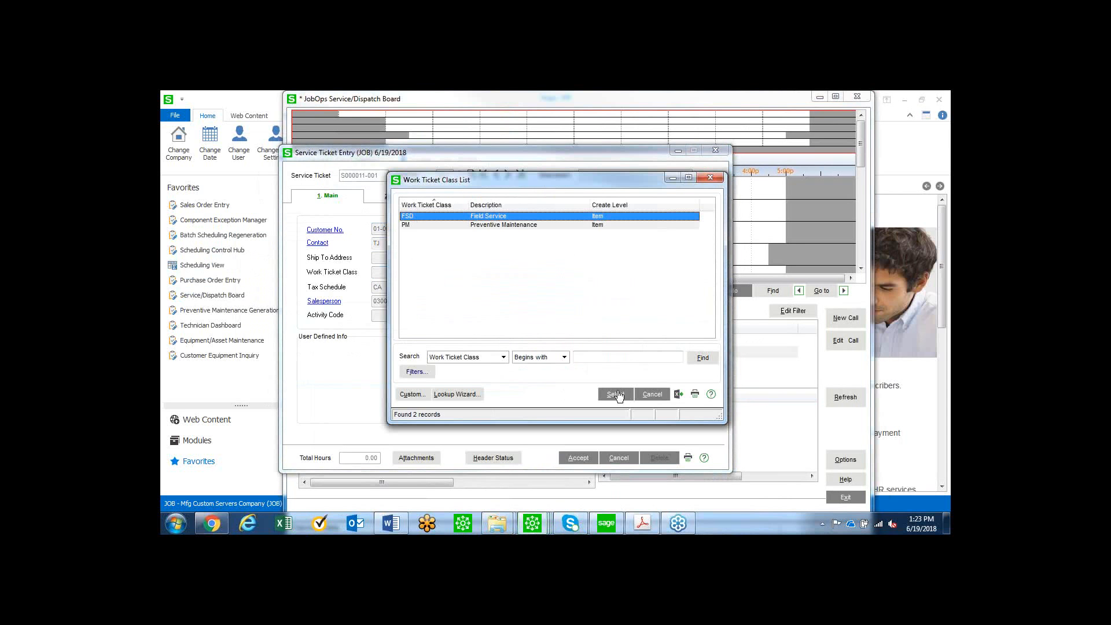
click(619, 393)
Fill in the repair details with equipment CABIN-01000-SV, serial number 0001341.0002, problem code BROKEN and 2 estimated hours.
click(477, 199)
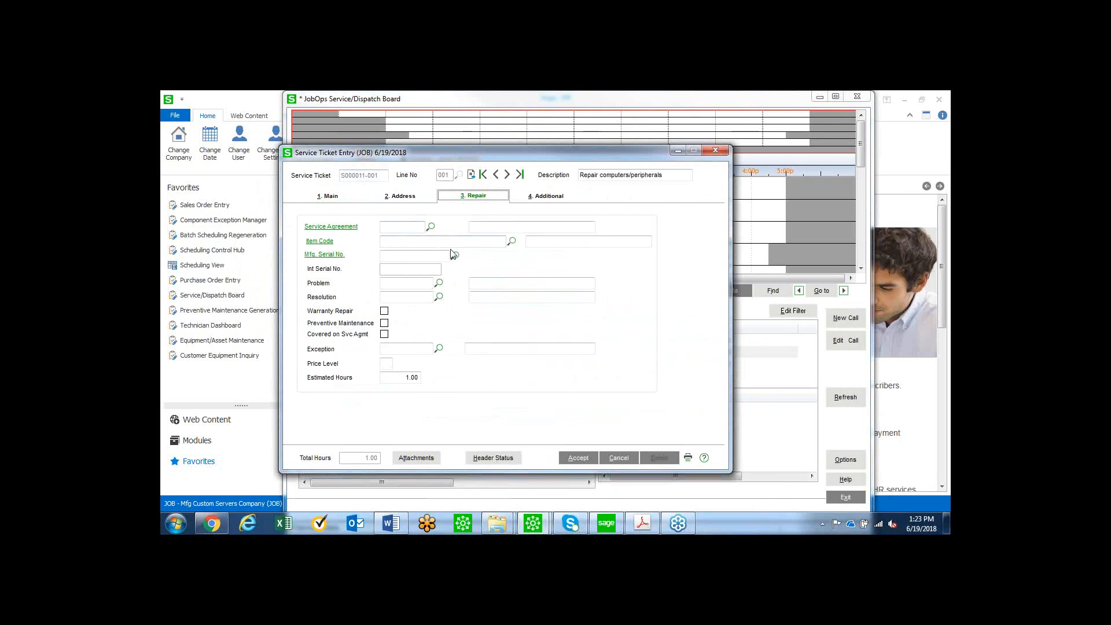
click(455, 255)
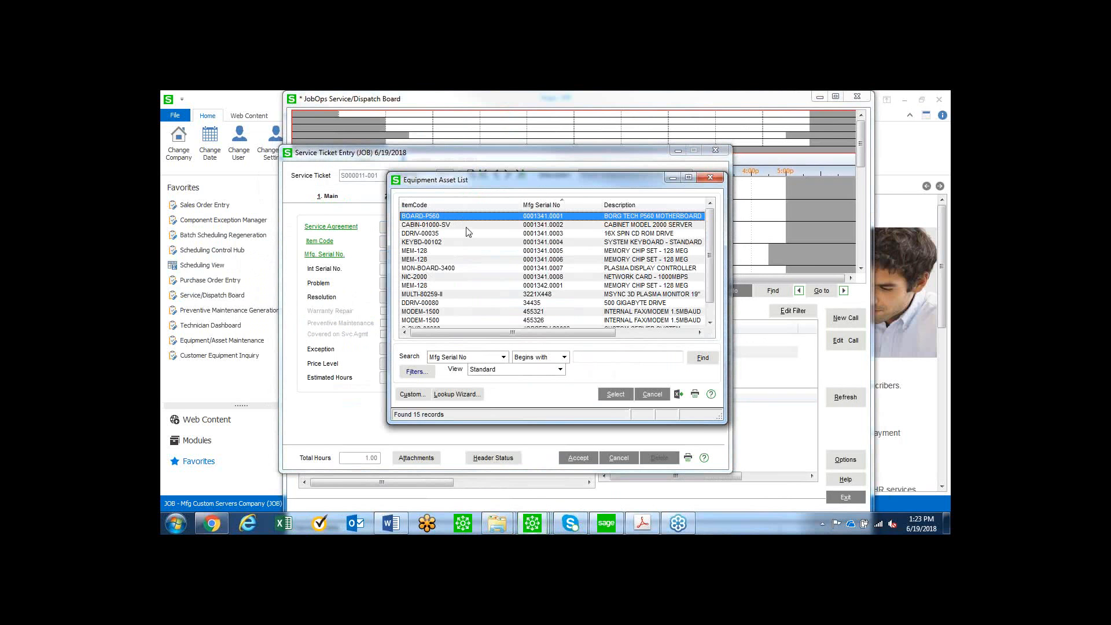
double_click(522, 224)
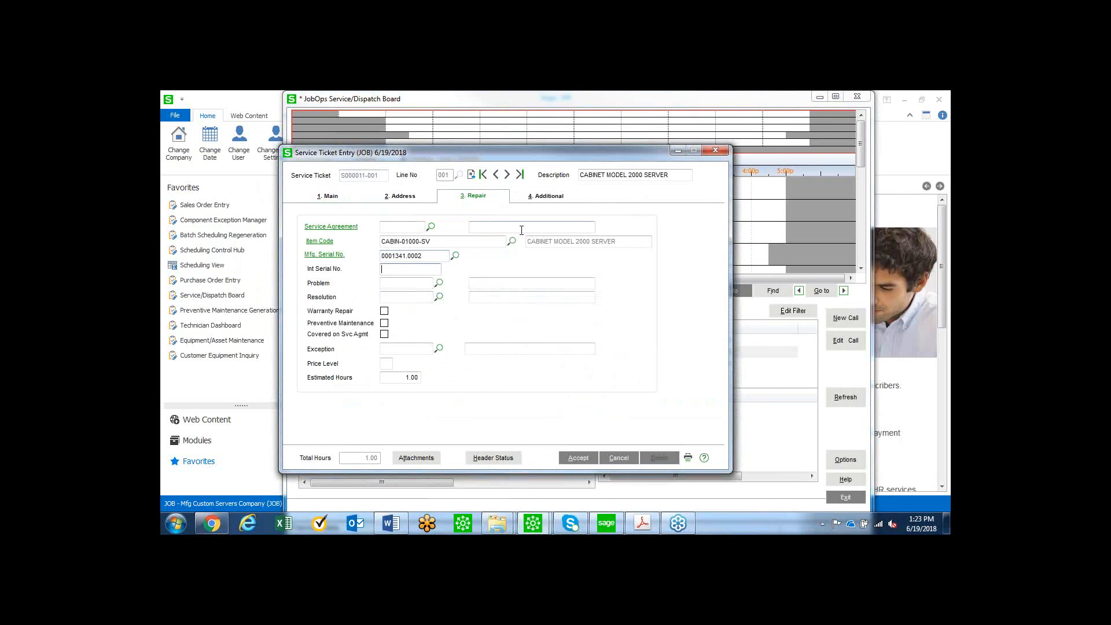
click(439, 283)
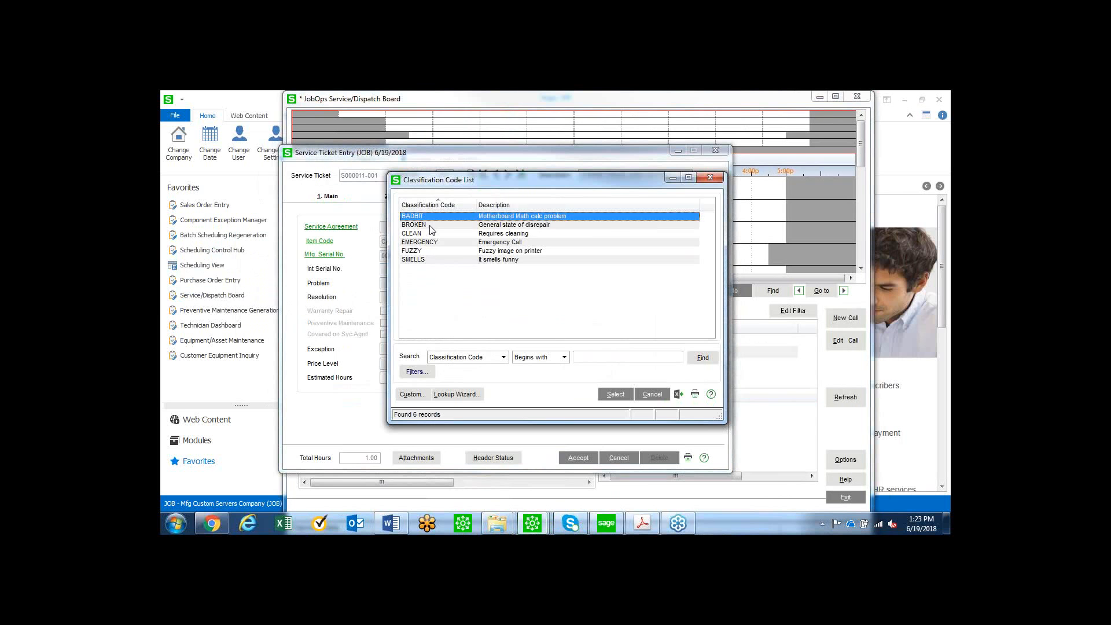
double_click(433, 225)
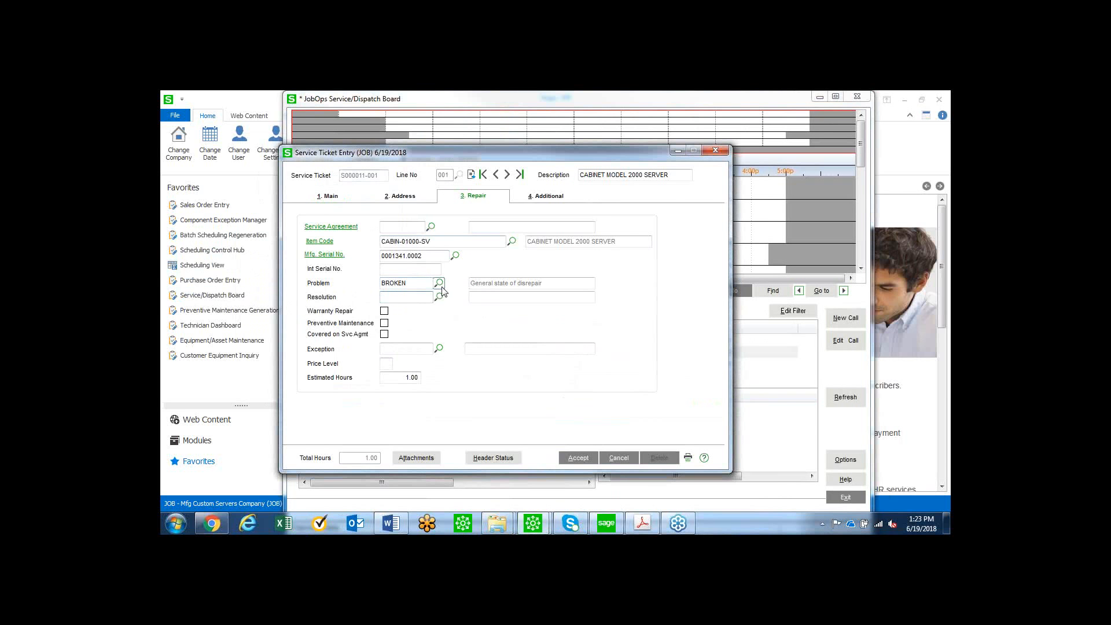
click(401, 382)
text(2)
Enter three lines of placeholder text as the additional notes of the service ticket.
click(553, 198)
text(asfaskdmkf'da;sjfdsajfdsajkl;fdsj'gfasd)
key(Return)
text(;ofsd)
key(Return)
text(kopfsad'jkfdsa/lkjfdfdsajkl)
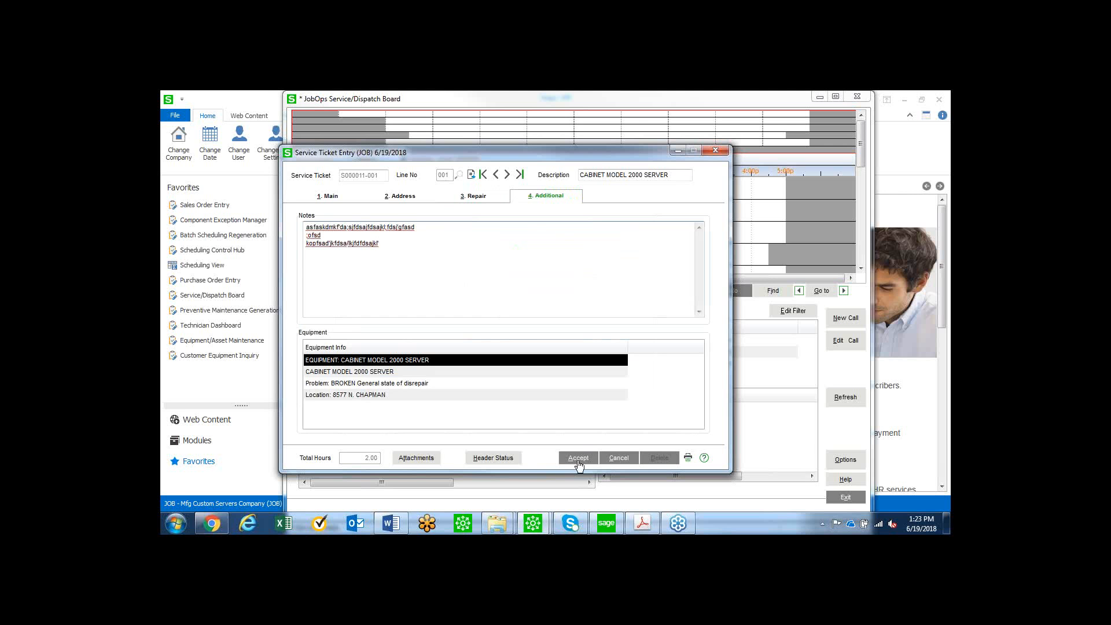
Accept the service ticket and schedule its CABINET MODEL 2000 SERVER line for the first listed technician at about 9:30 AM on June 19, 2018.
click(578, 457)
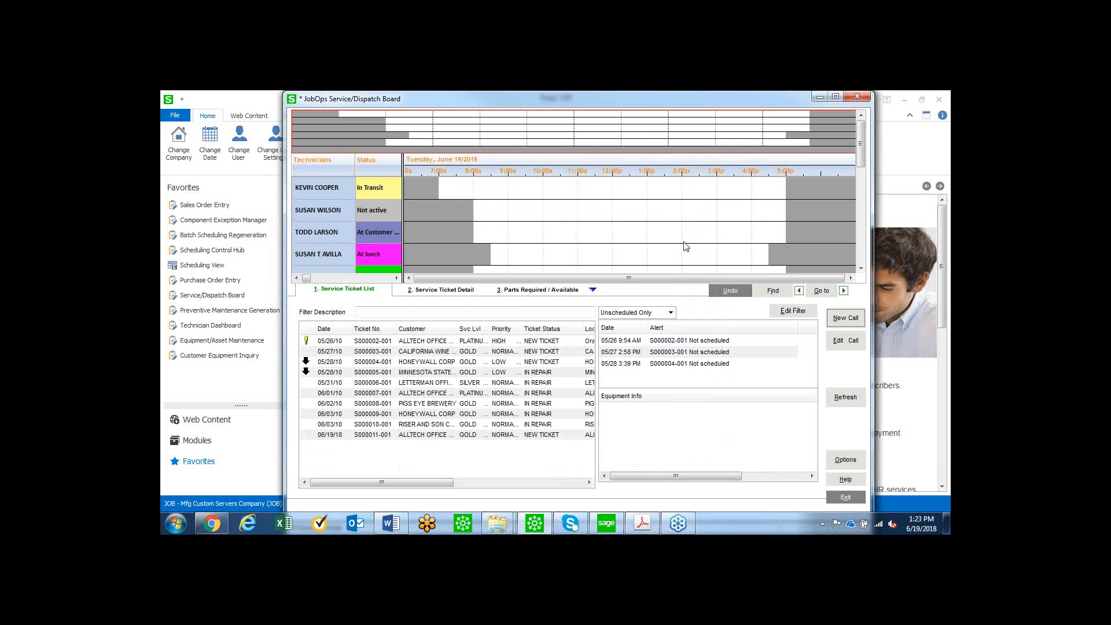
click(431, 436)
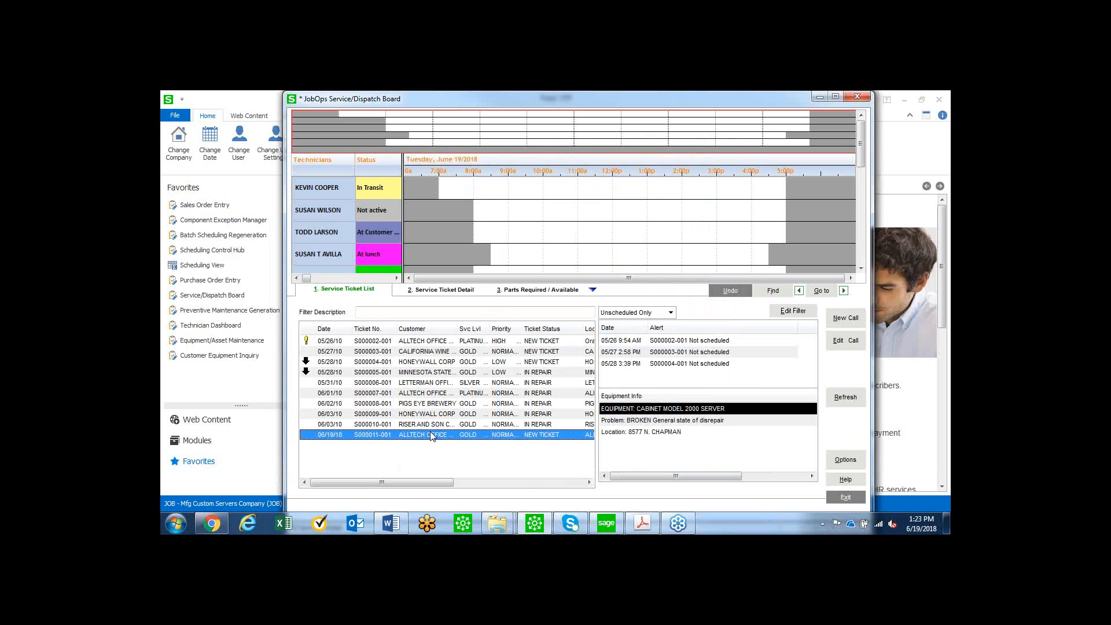
right_click(432, 437)
mouse_move(481, 402)
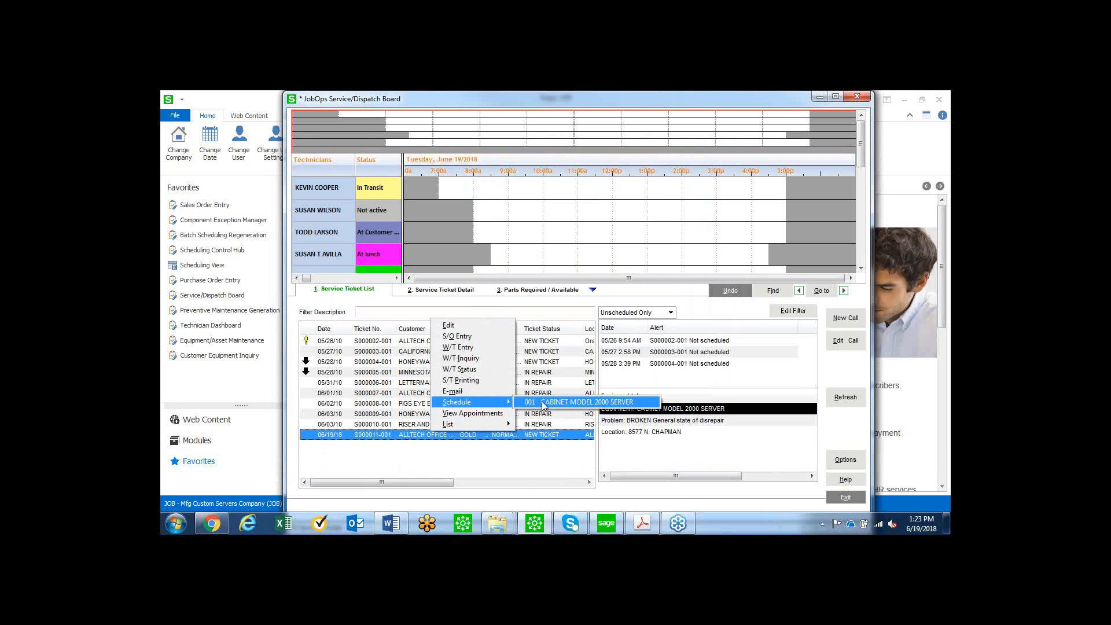
click(527, 402)
click(528, 195)
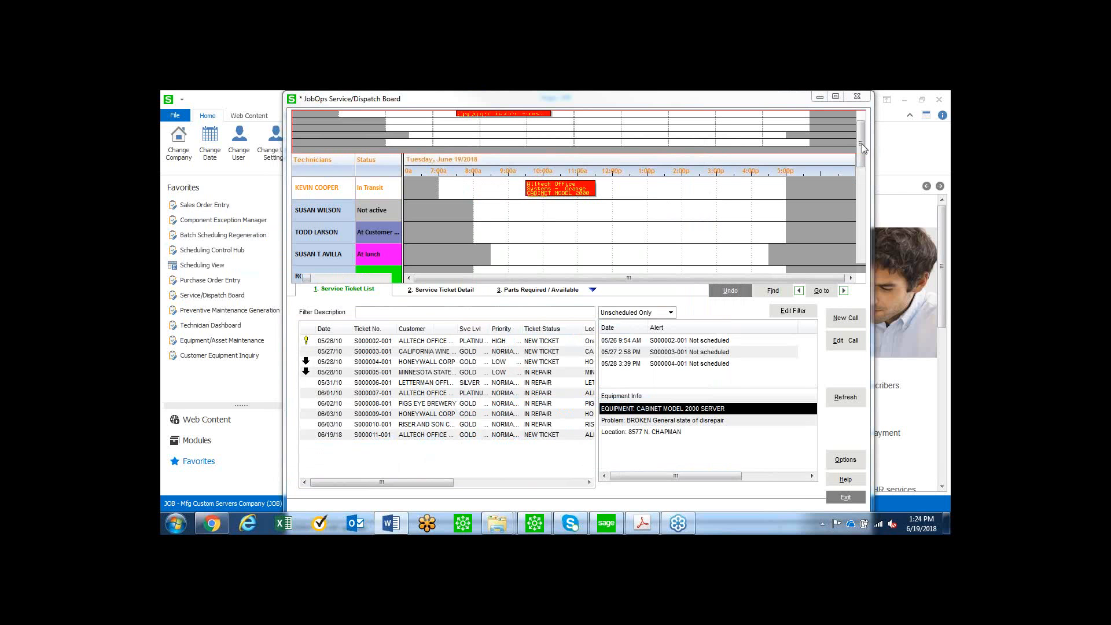
click(857, 96)
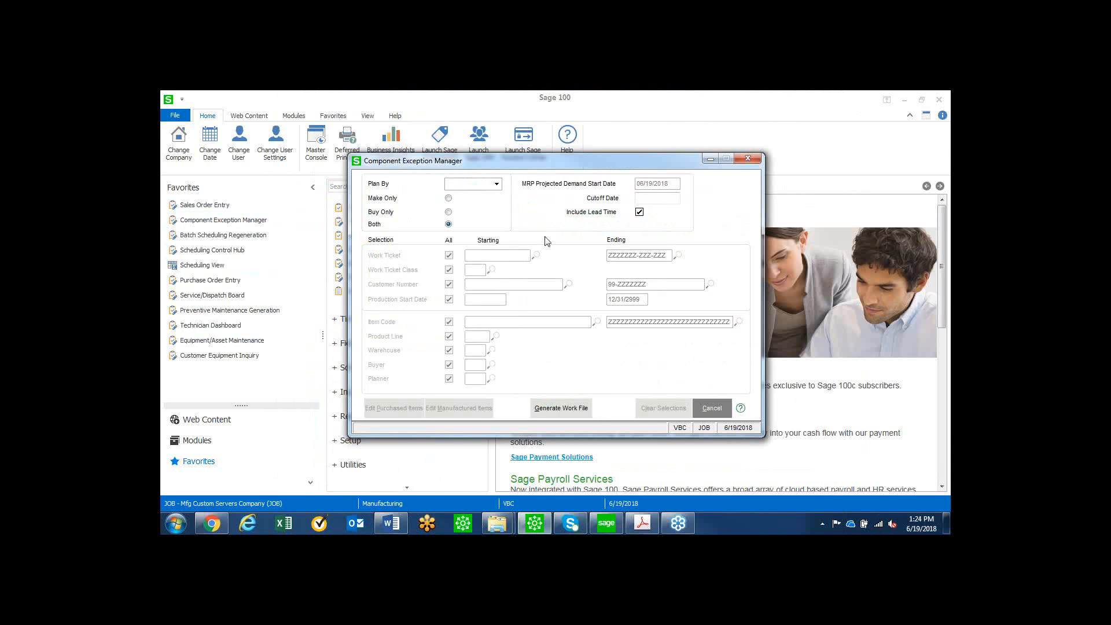
Generate the Component Exception Manager work file planned by Inventory Item for both make and buy items, without a cutoff date.
click(496, 184)
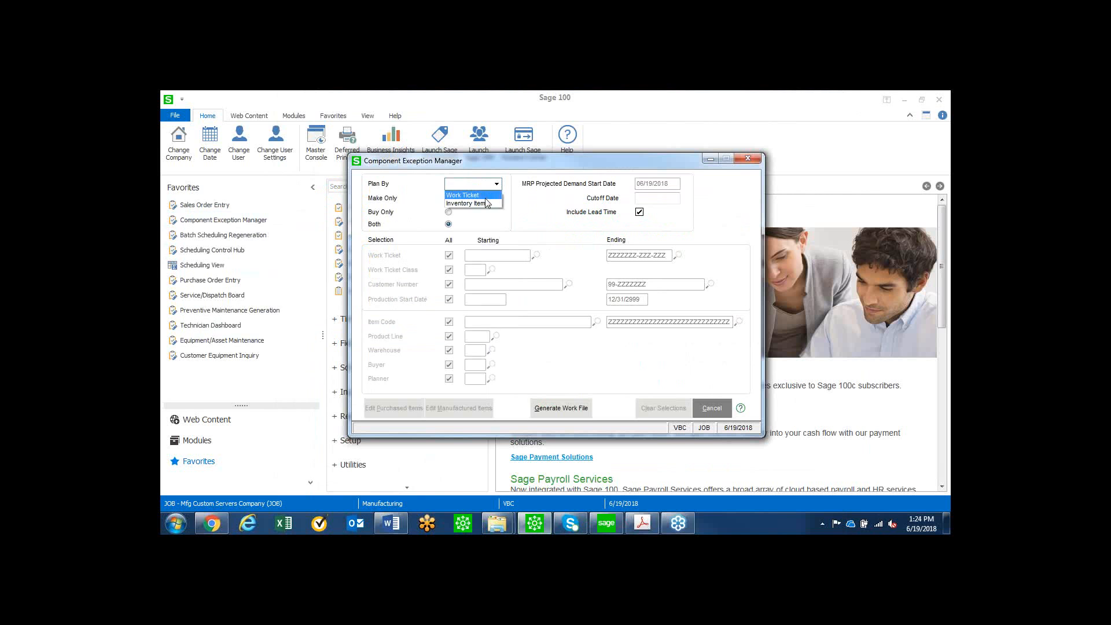
click(486, 202)
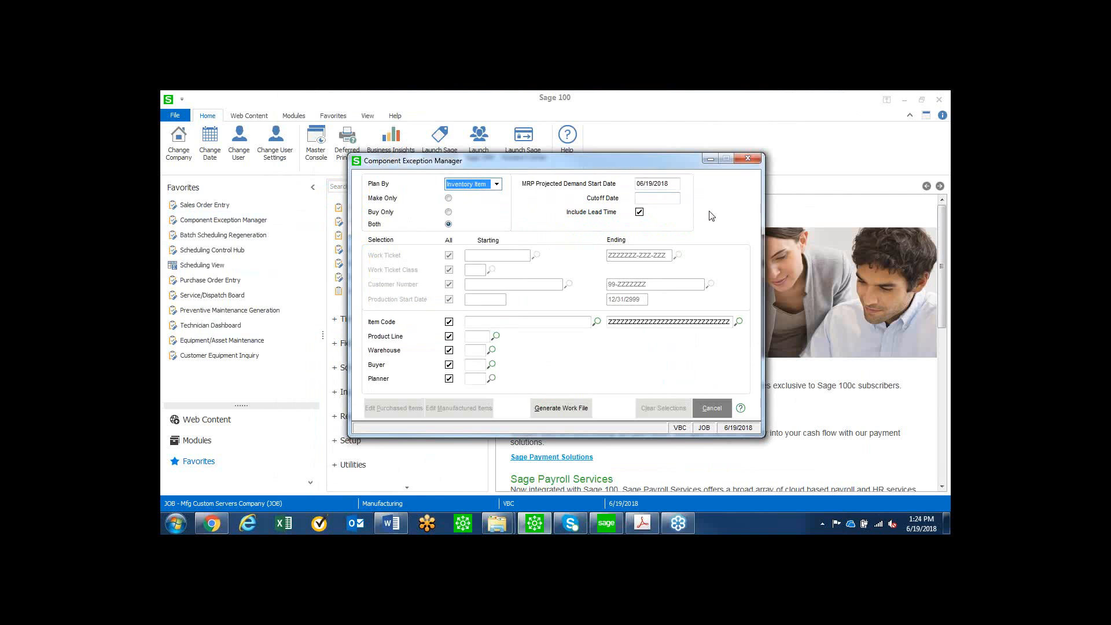
click(663, 197)
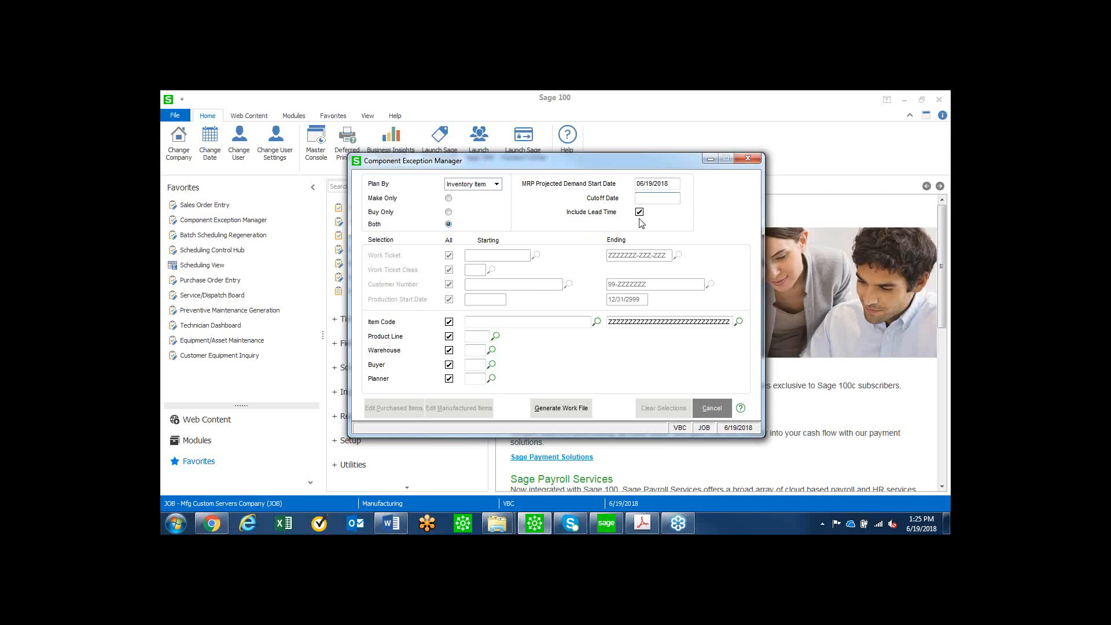
click(565, 408)
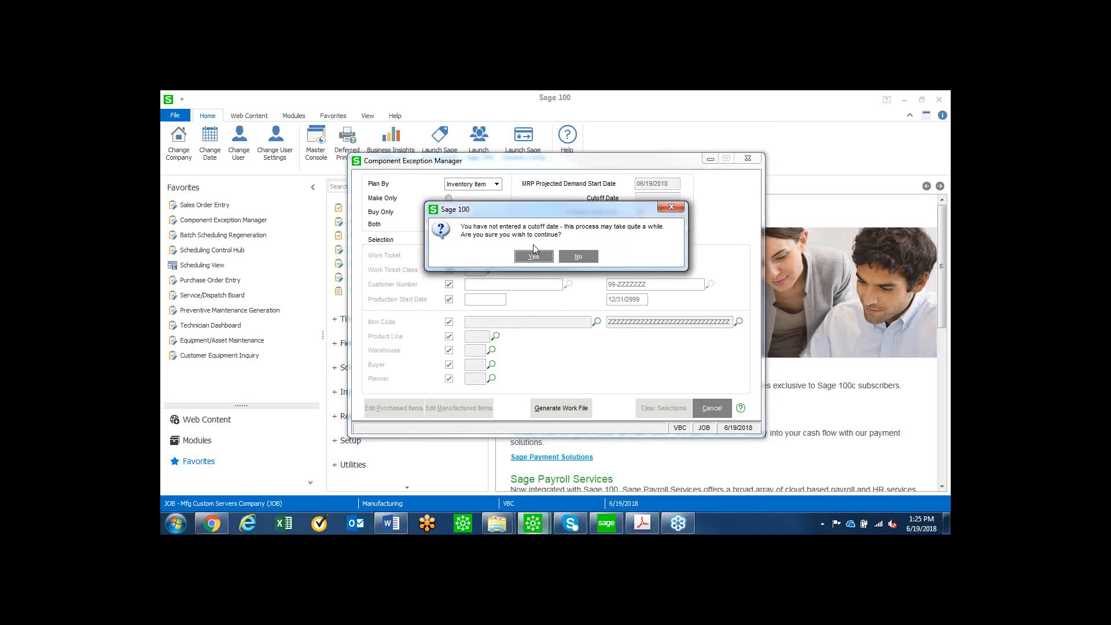
click(532, 258)
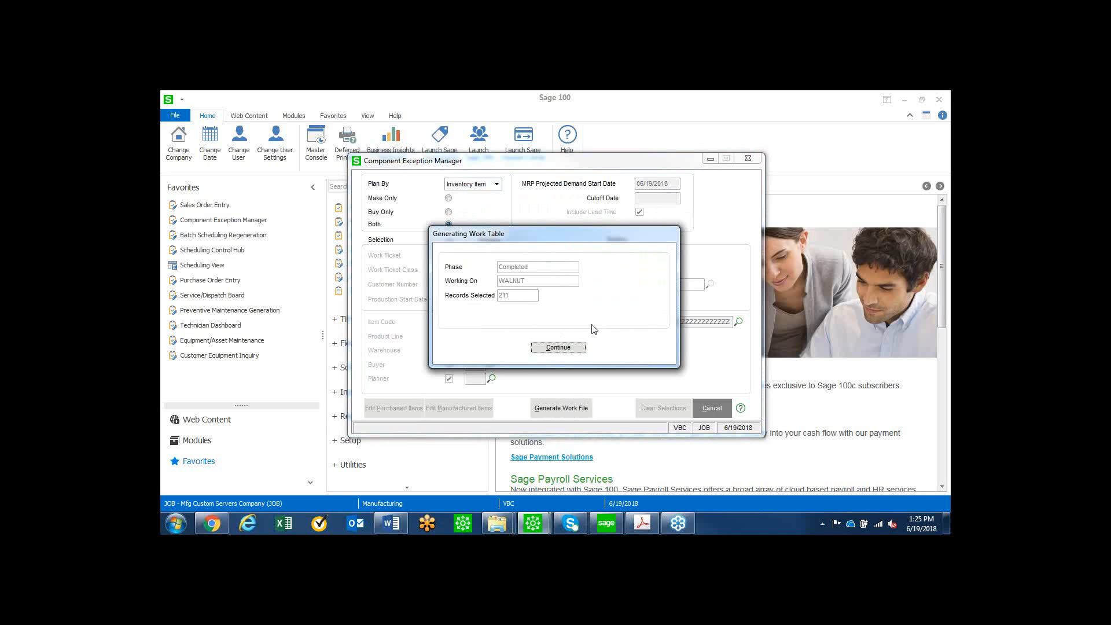
click(569, 348)
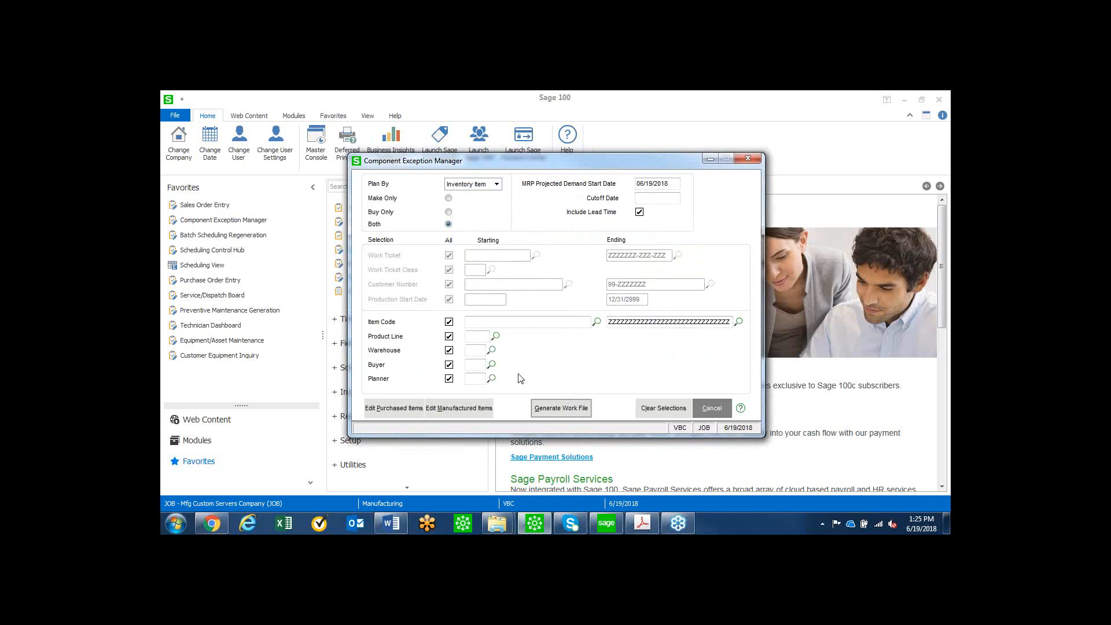
Examine the manufactured items to make, including the exception detail and inventory drilldown of C-SYS-00100.
click(473, 409)
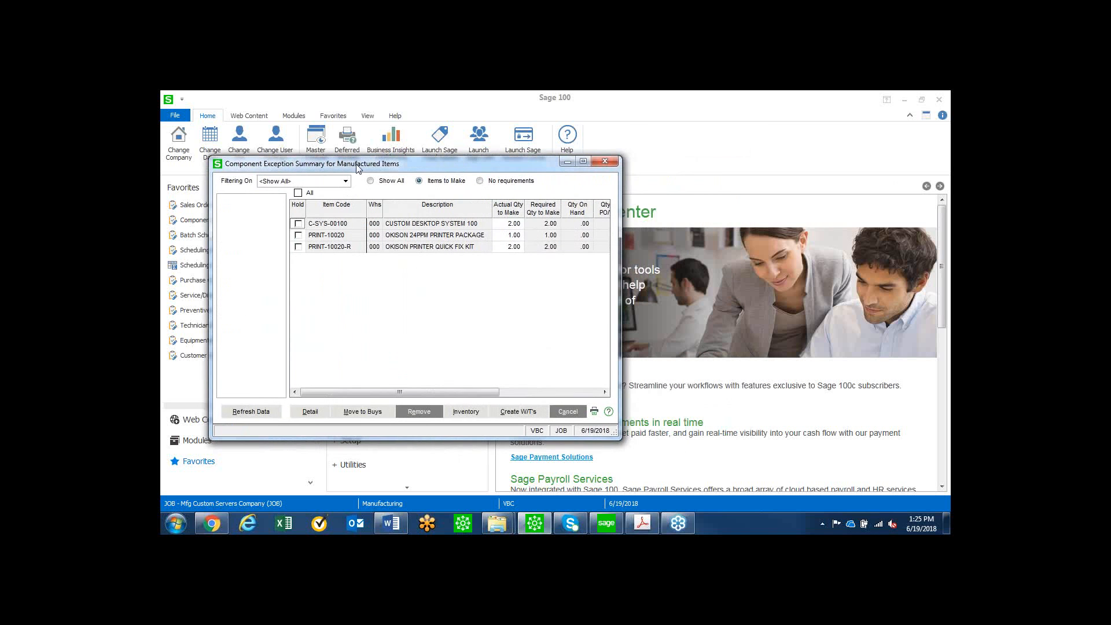
drag(618, 184, 942, 184)
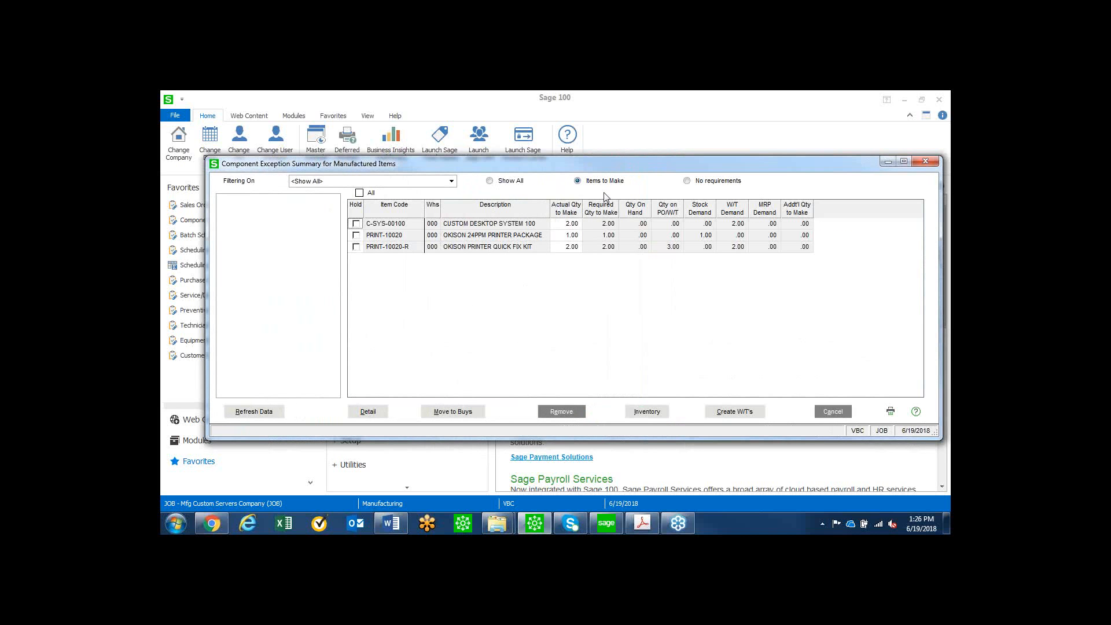
click(408, 226)
click(368, 411)
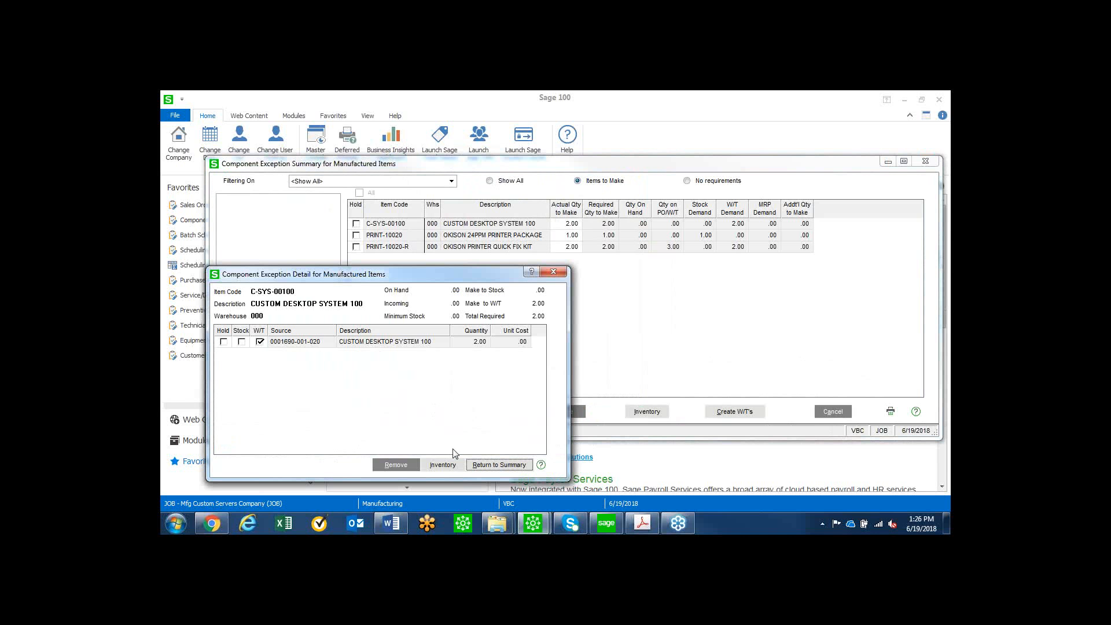
click(442, 464)
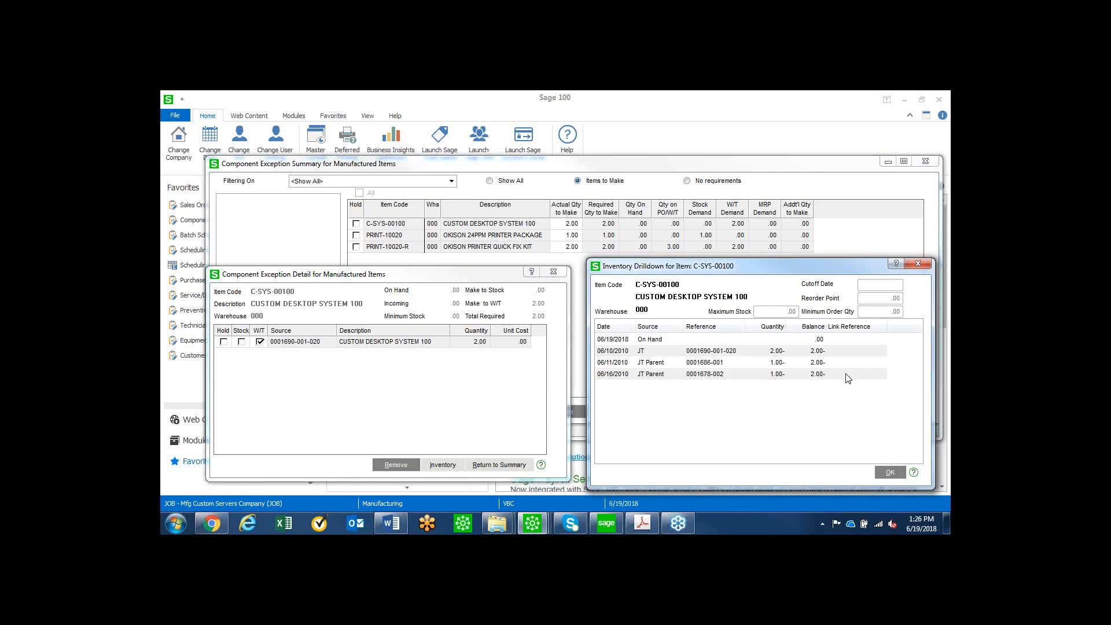
click(917, 264)
click(555, 270)
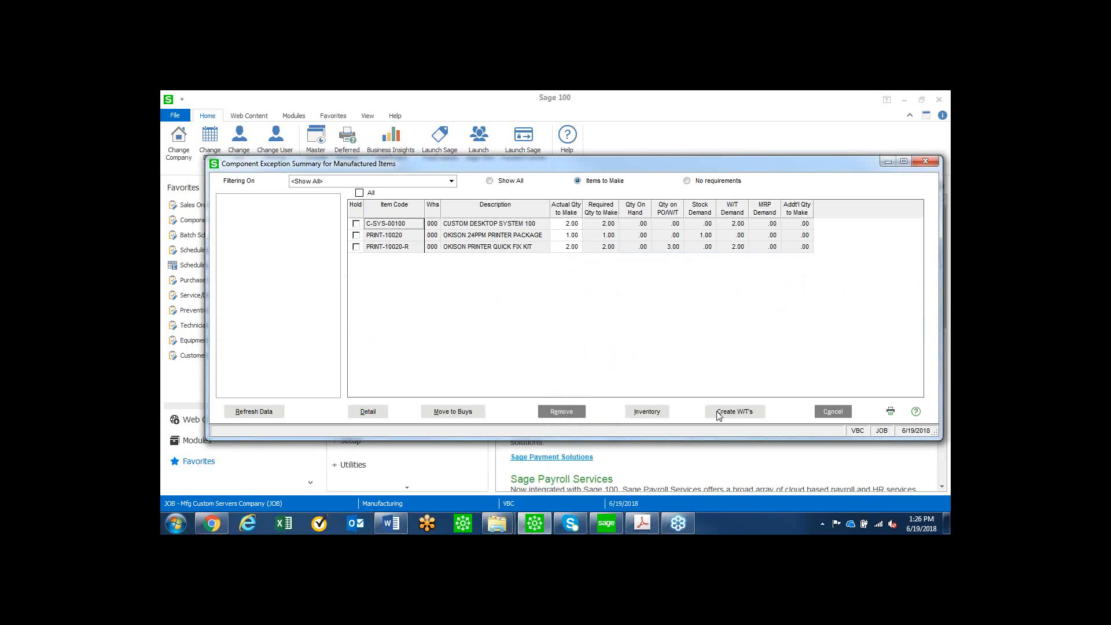
Create work tickets for all manufactured items to make, including the remaining PRINT-10020-R requirement, and close the manufactured items summary.
click(743, 412)
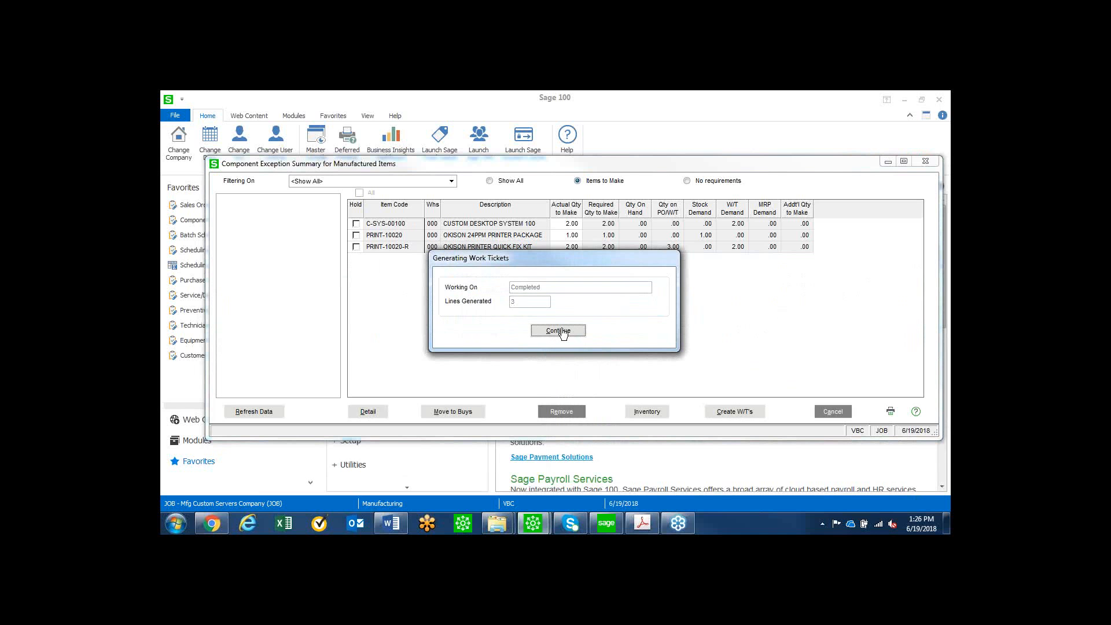
click(559, 331)
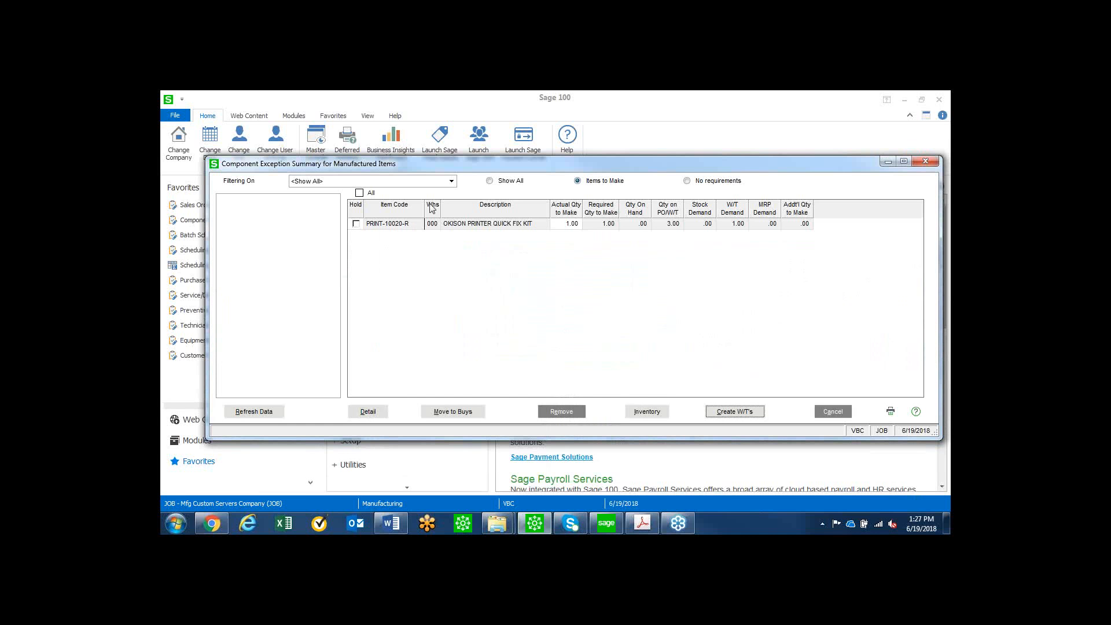
click(730, 412)
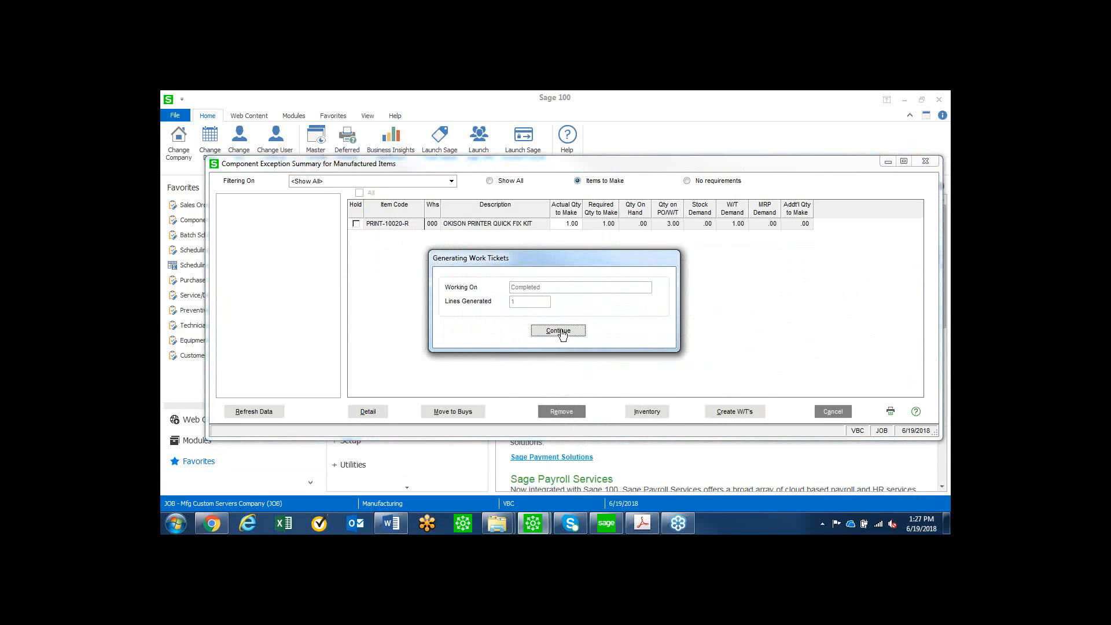
click(559, 331)
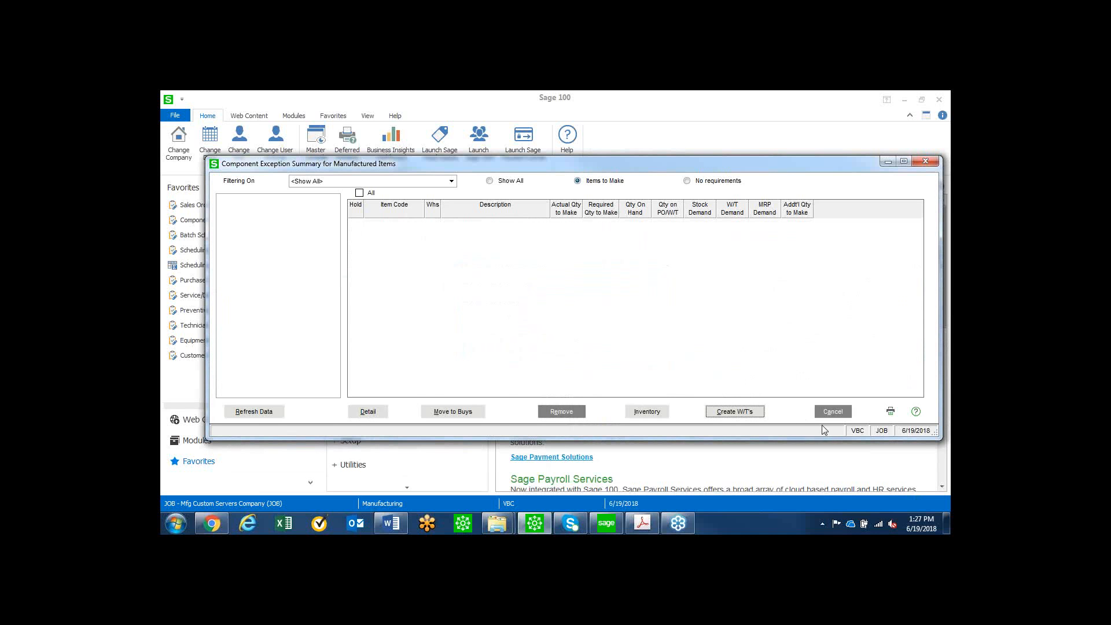
click(834, 413)
key(alt+Tab)
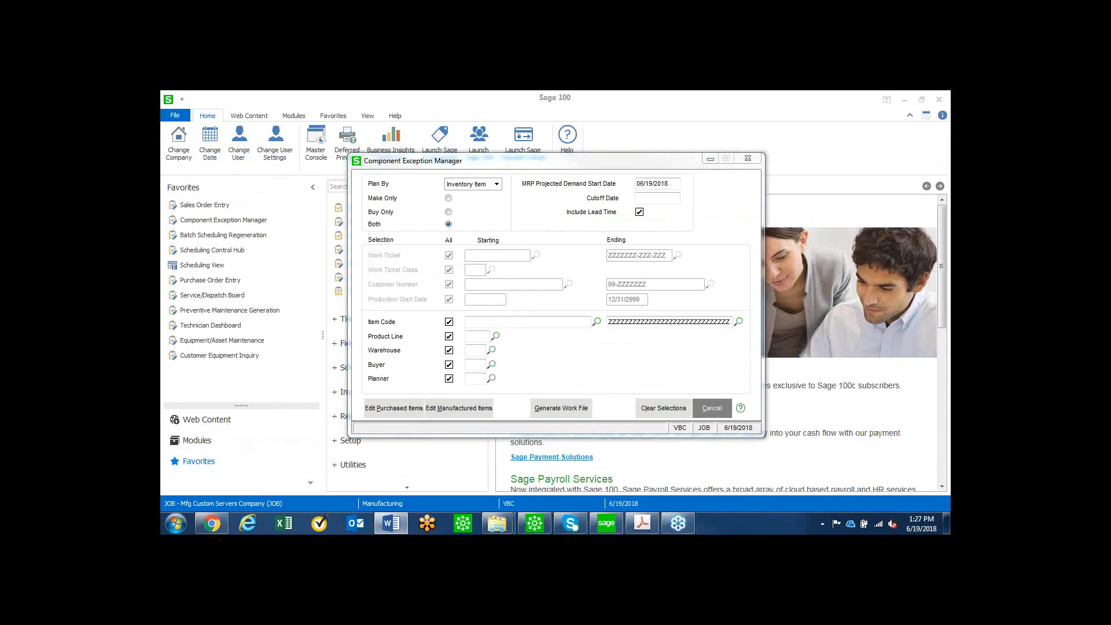
Open the purchased items summary, widen it, and filter the items to buy by Vendor for 01-BORG.
click(398, 409)
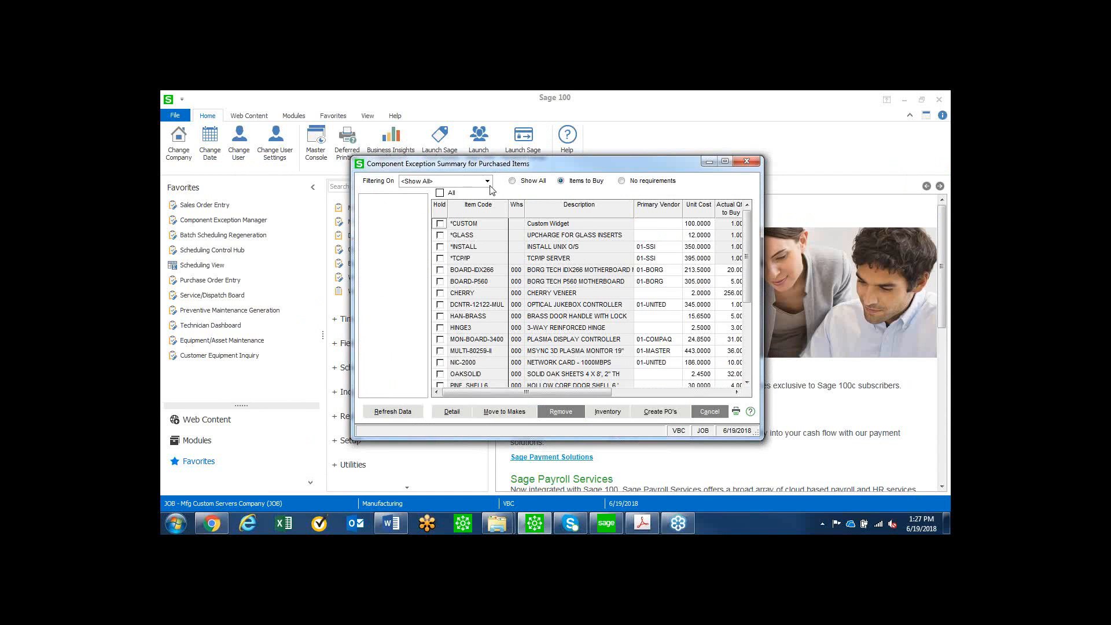
click(488, 182)
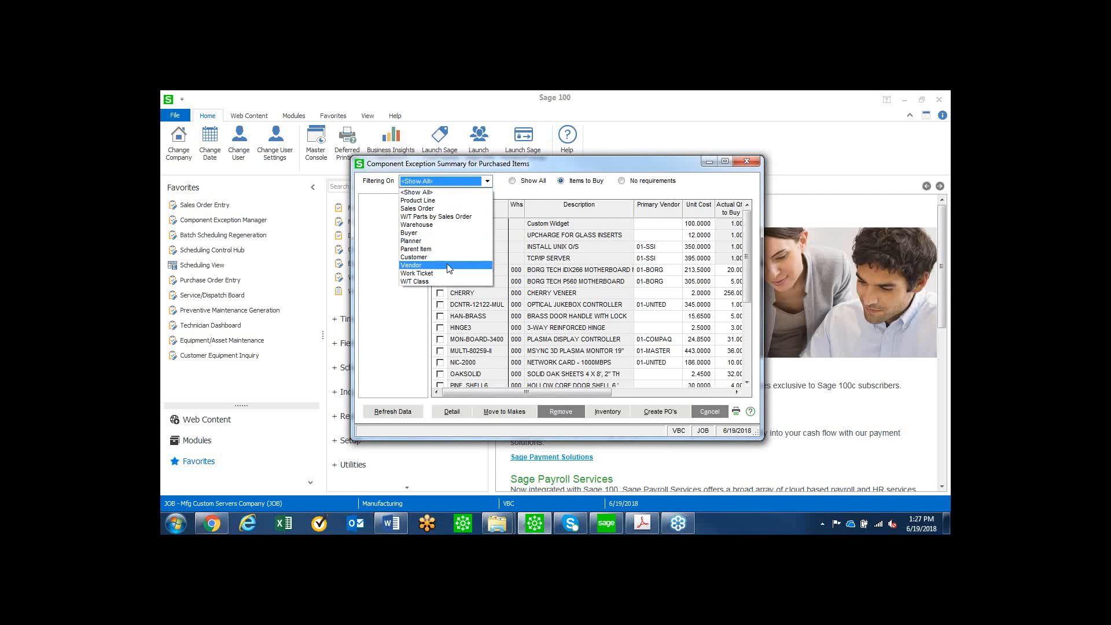
click(463, 265)
drag(470, 166, 303, 156)
drag(597, 238, 949, 230)
click(211, 189)
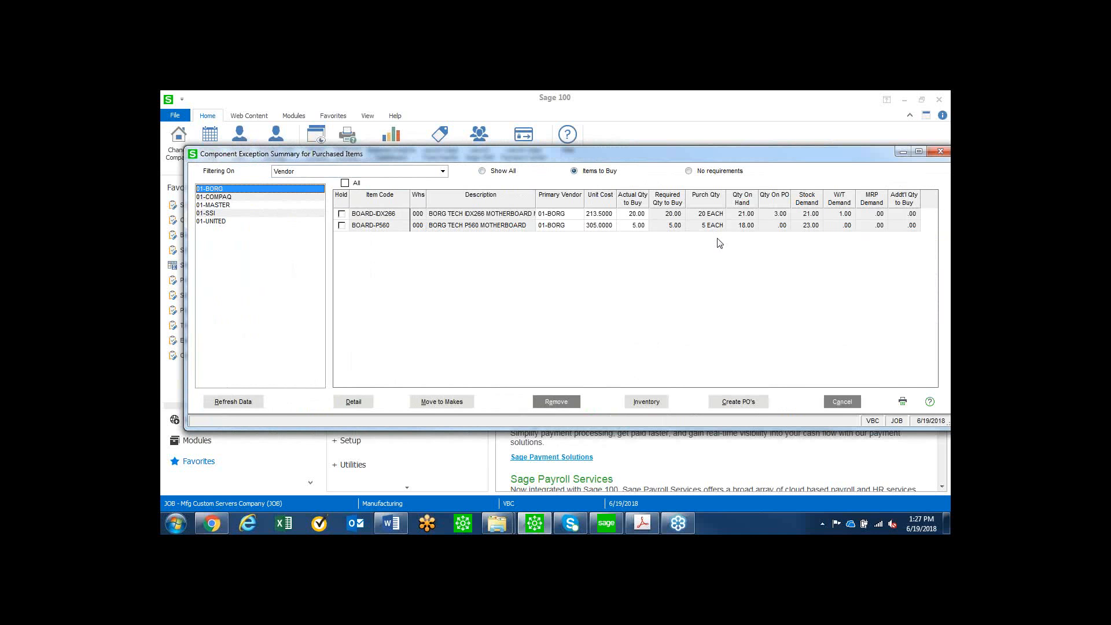
Examine the inventory drilldowns of BOARD-P560 and BOARD-IDX266.
click(380, 225)
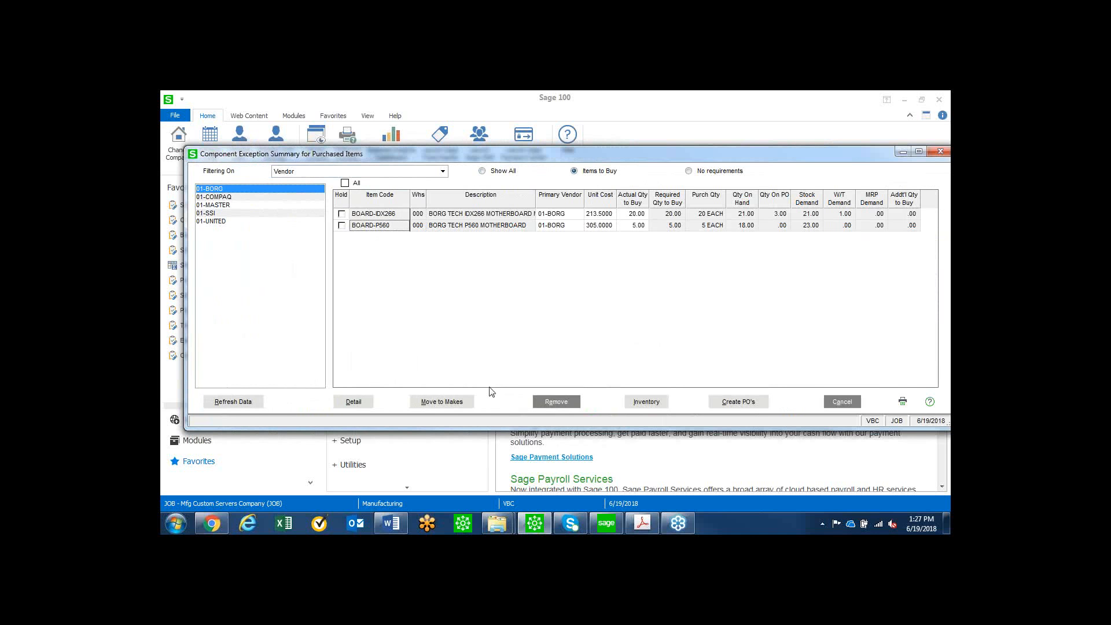
click(646, 404)
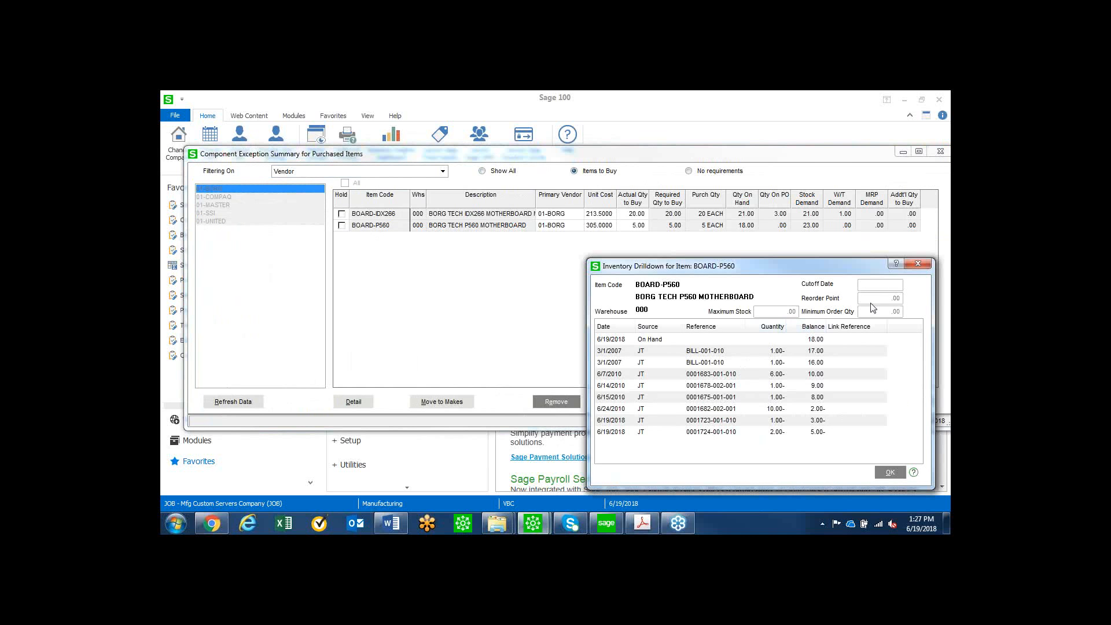
click(918, 264)
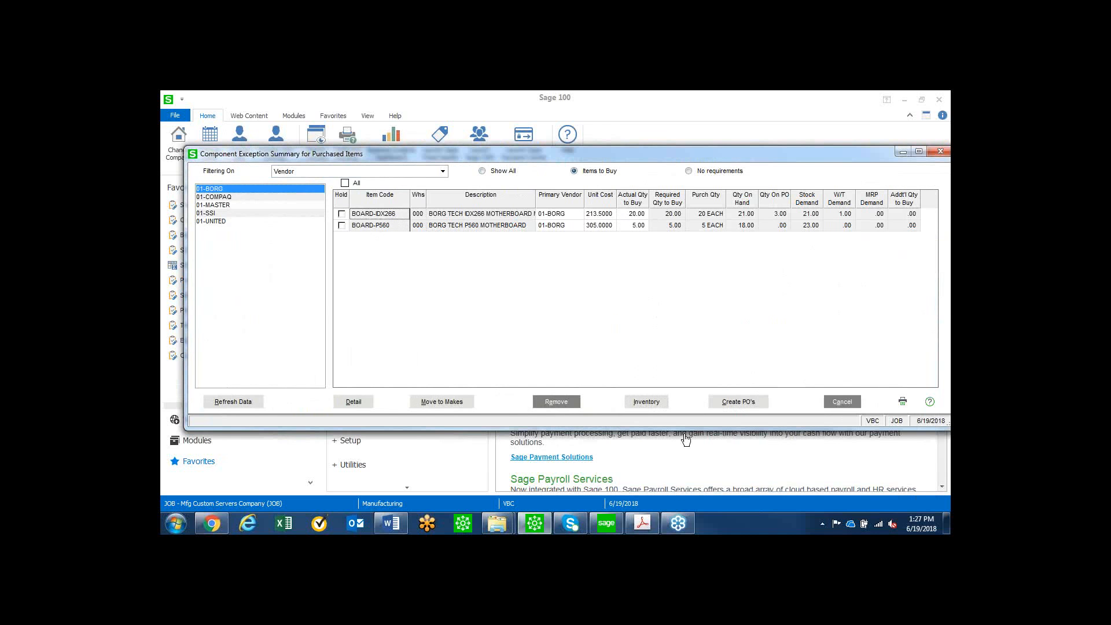
click(663, 403)
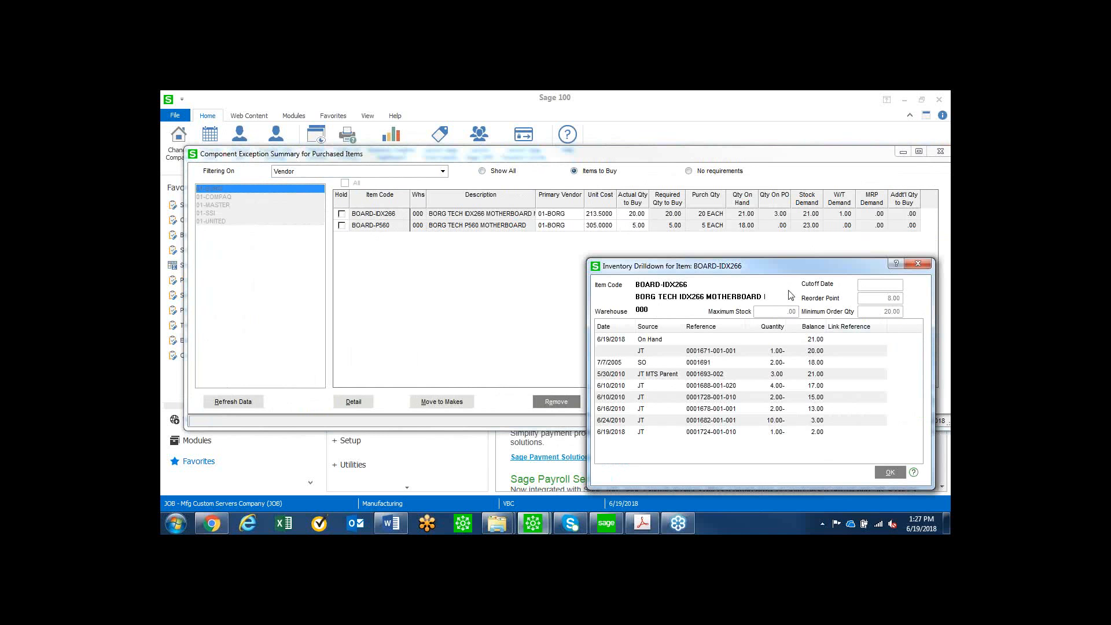
click(917, 264)
Set the actual quantity to buy of BOARD-P560 to 10.
click(632, 226)
text(10)
key(Return)
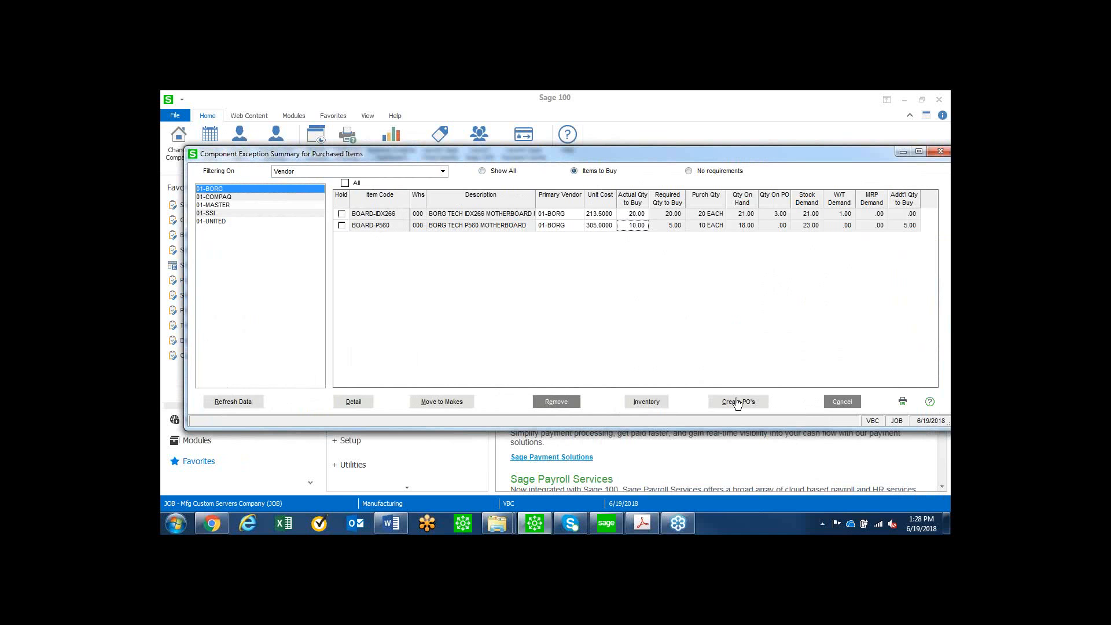
click(586, 228)
Generate new purchase orders for the 01-BORG items using Create New, and close the Component Exception Manager.
click(729, 407)
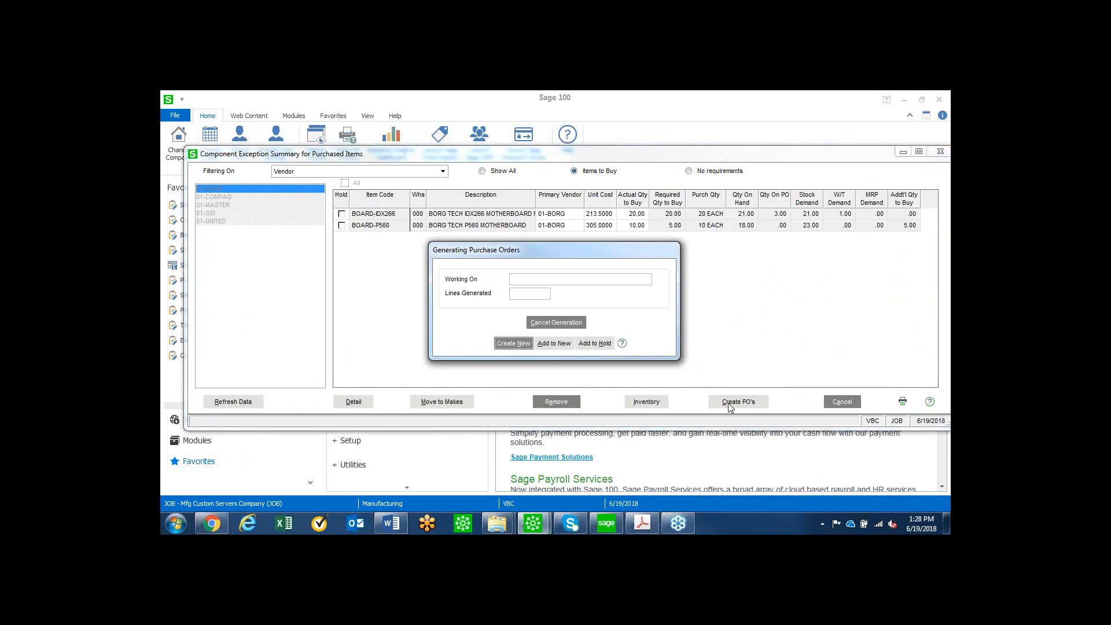
click(516, 343)
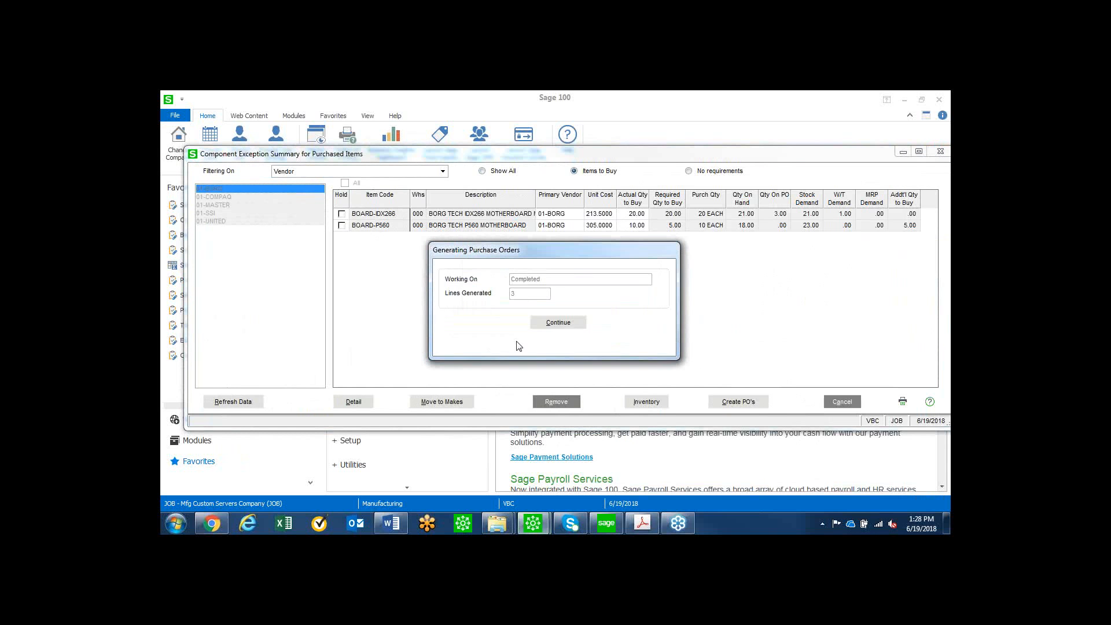
click(562, 323)
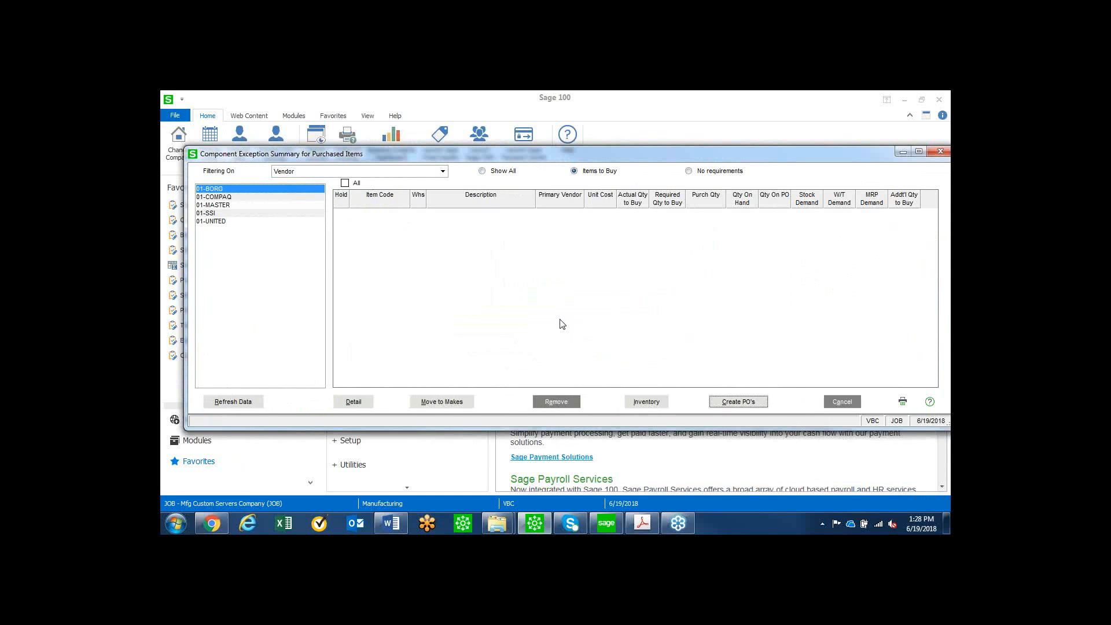
click(939, 154)
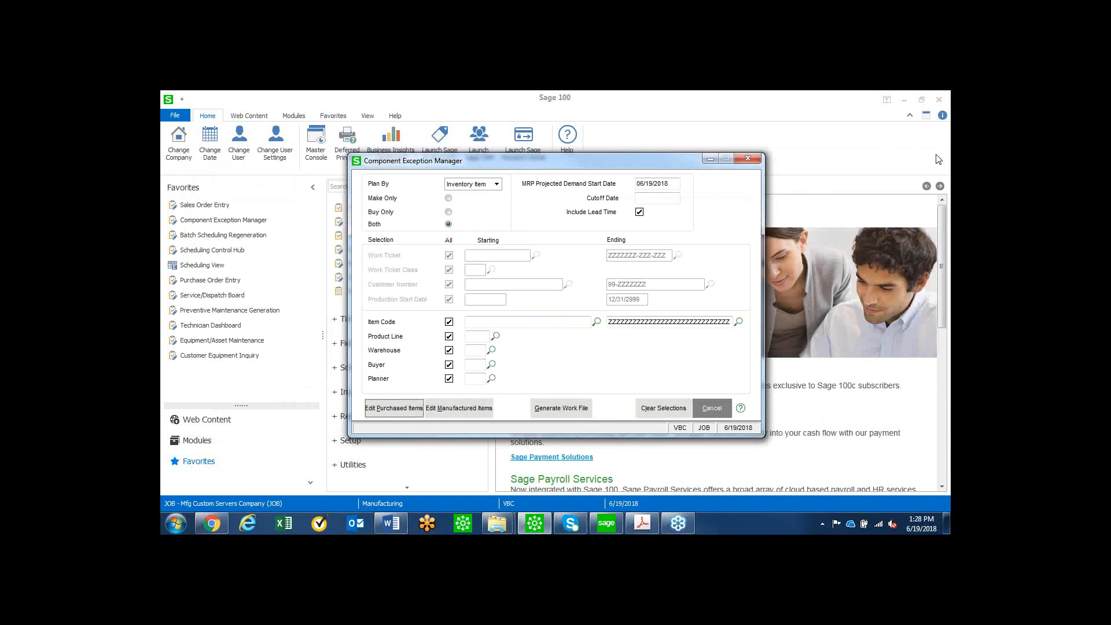
click(746, 157)
Open the last purchase order in Purchase Order Entry, examine its lines in a widened window, then accept and close it.
click(220, 279)
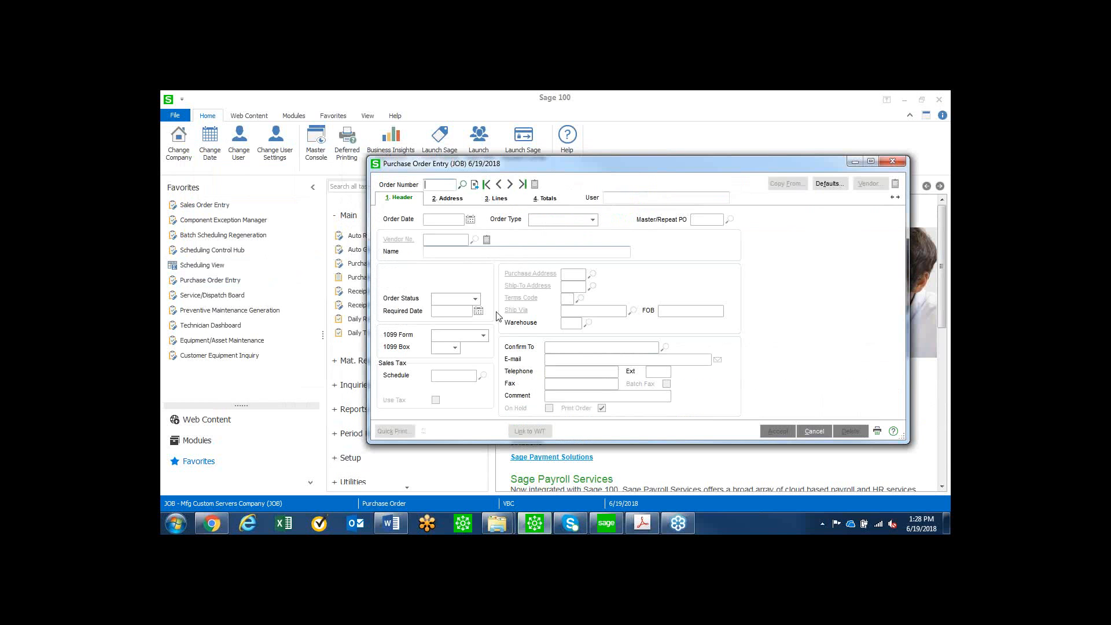
click(522, 185)
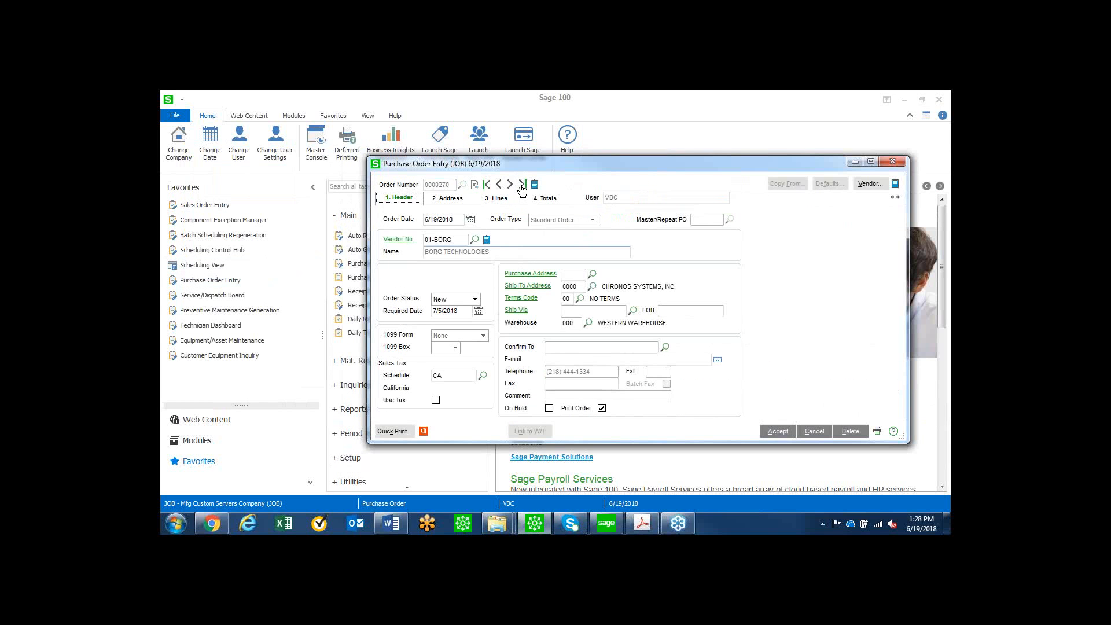
click(493, 200)
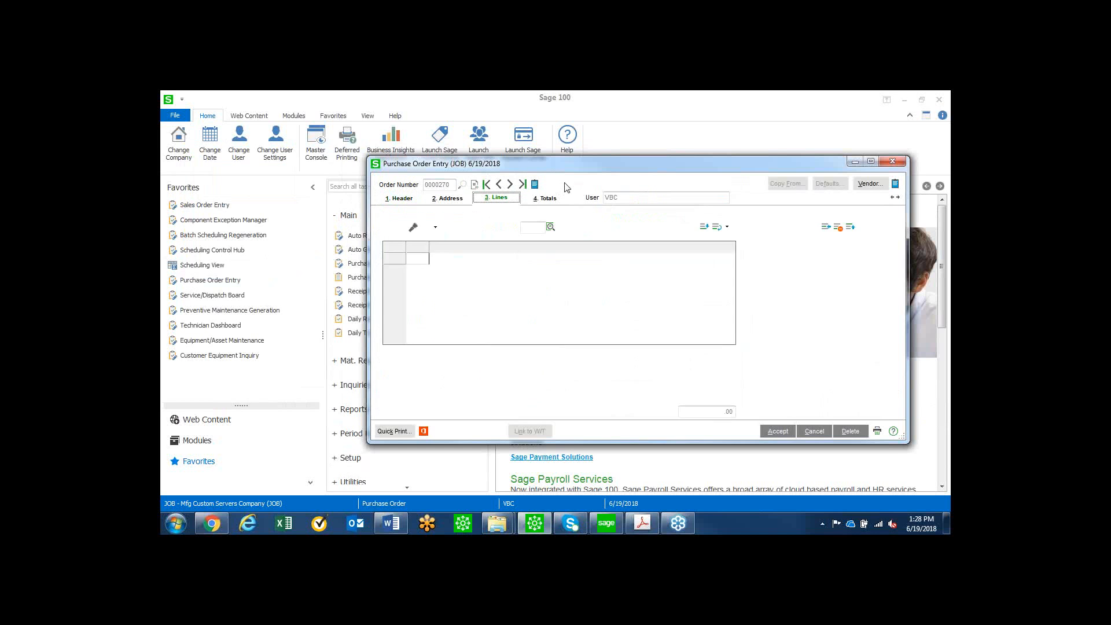
drag(558, 166, 408, 167)
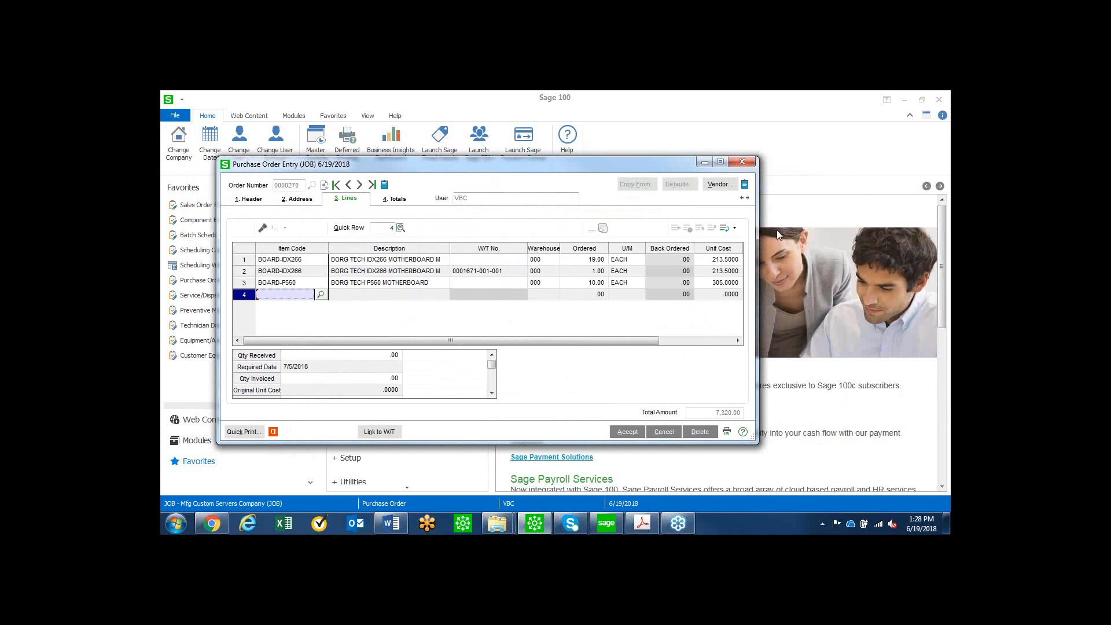
drag(758, 223, 878, 218)
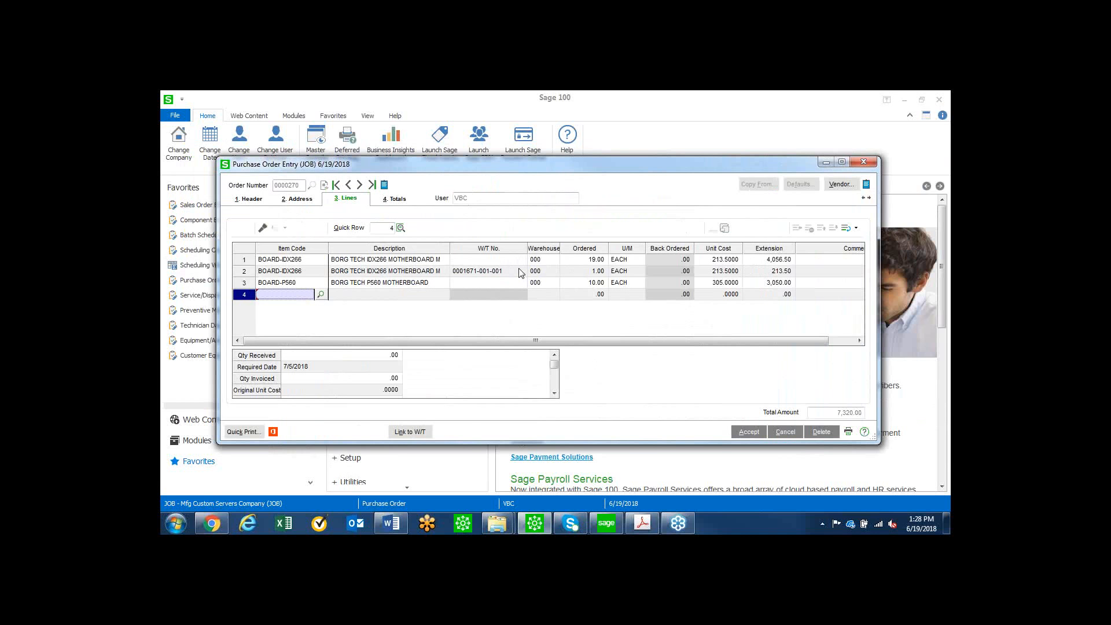
click(752, 433)
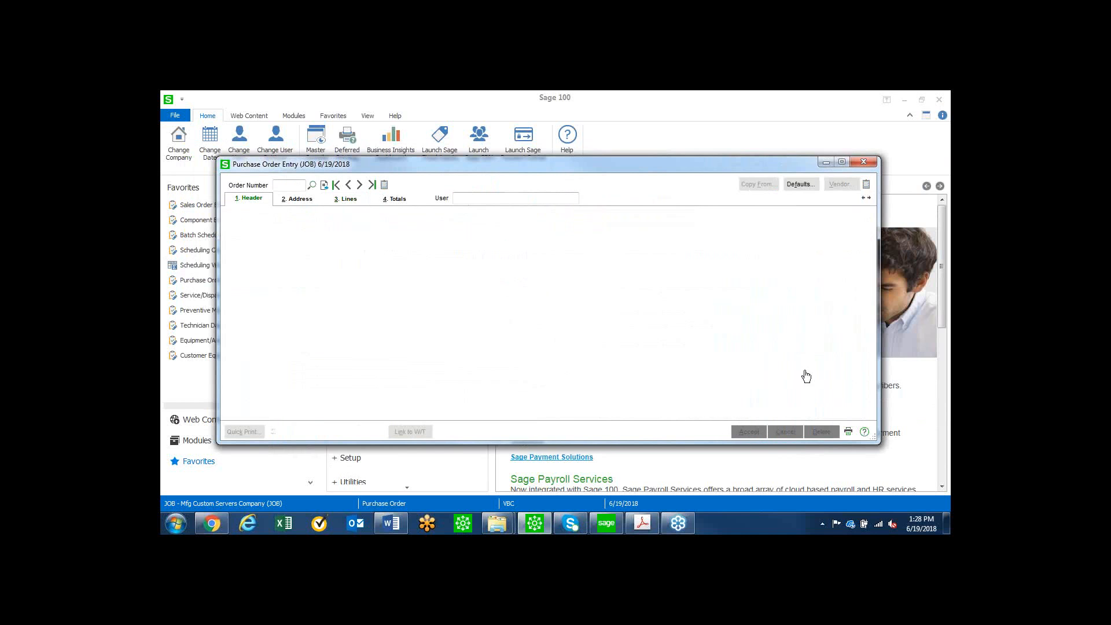
click(864, 162)
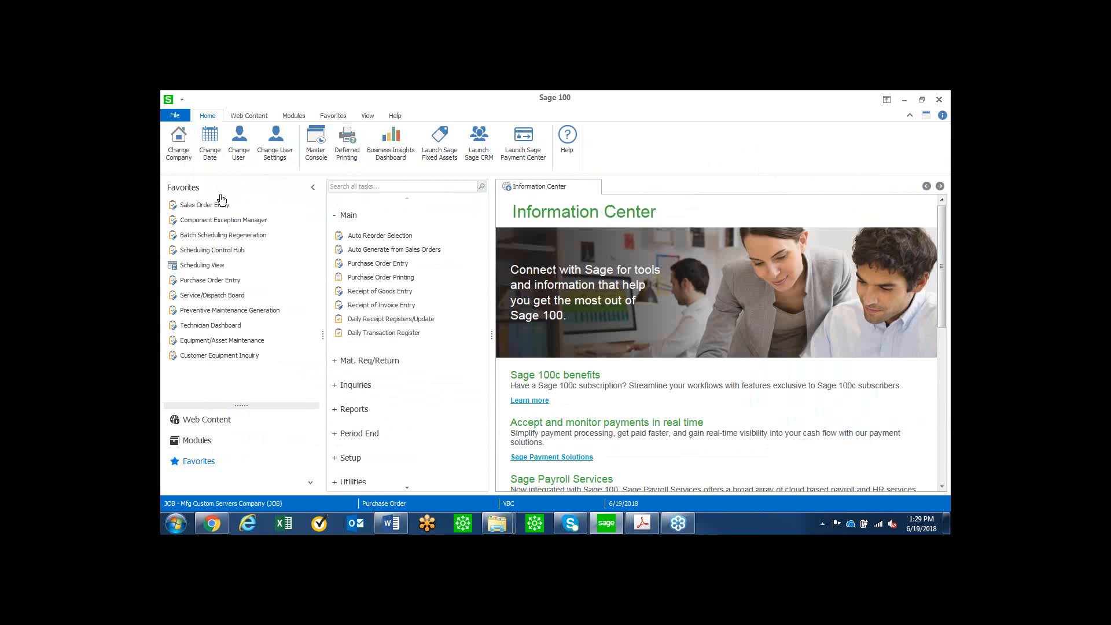
Start a new sales order with the next order number and add item C-SYS-00100 as its first line.
click(208, 206)
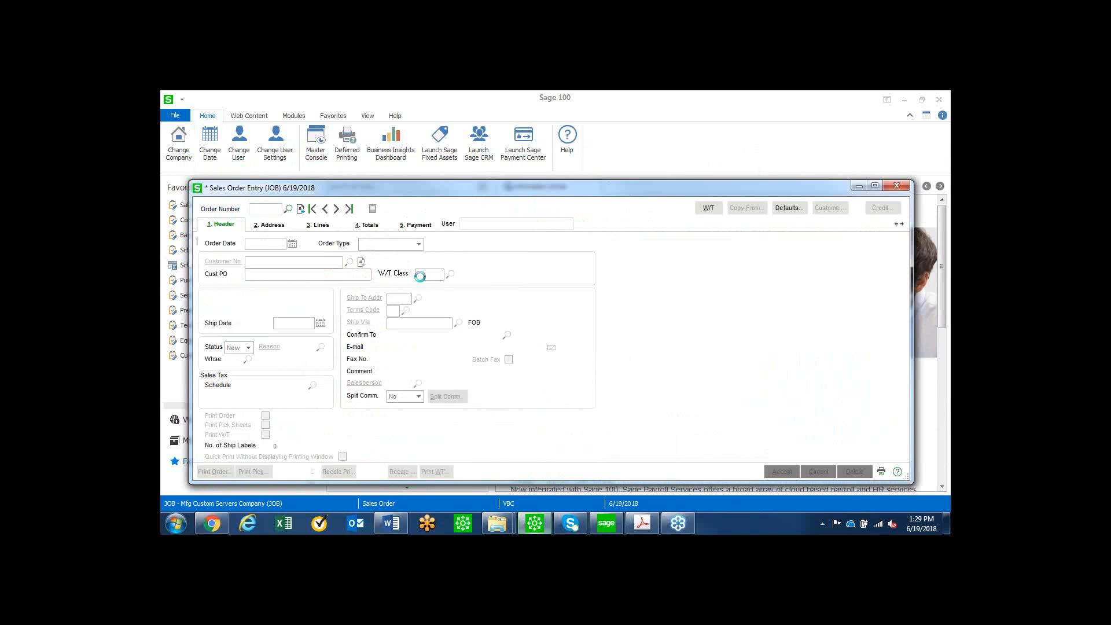
click(300, 209)
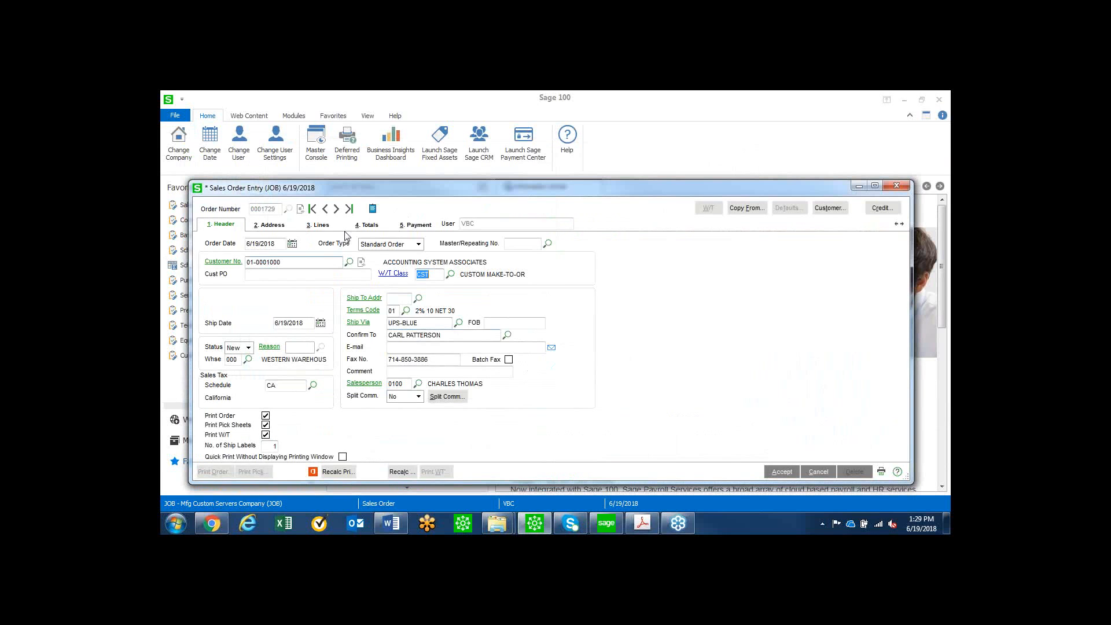
click(318, 224)
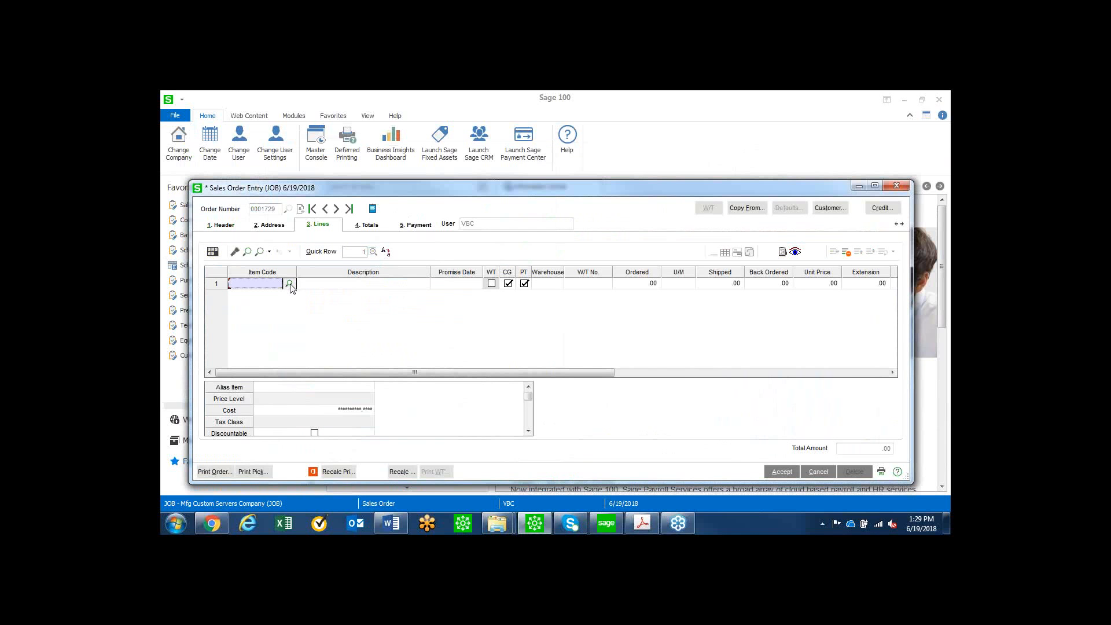
click(289, 284)
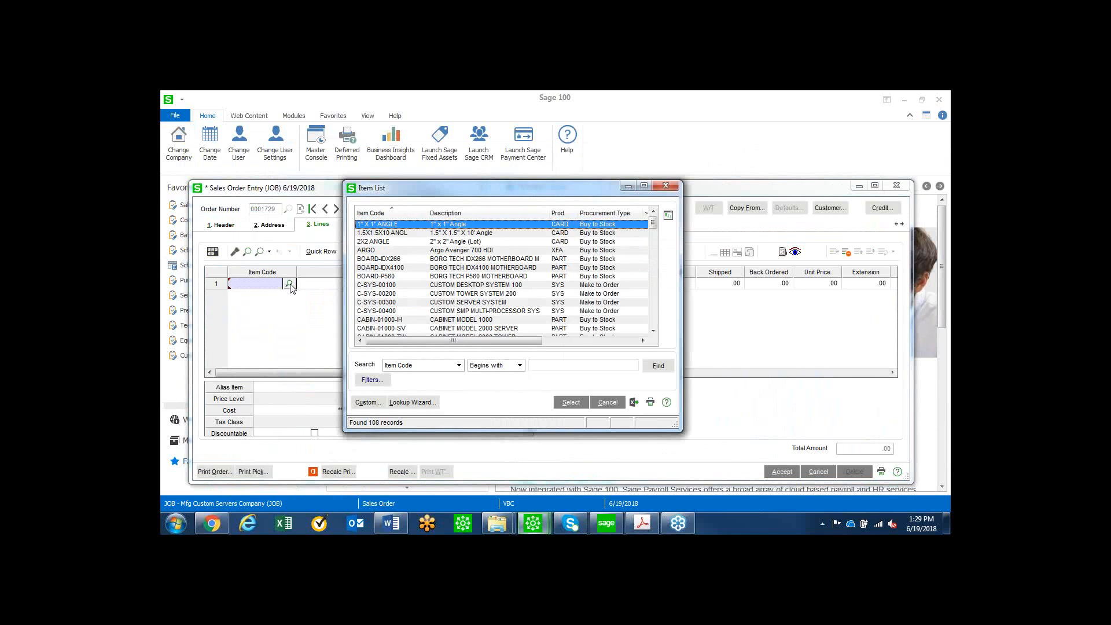
double_click(502, 285)
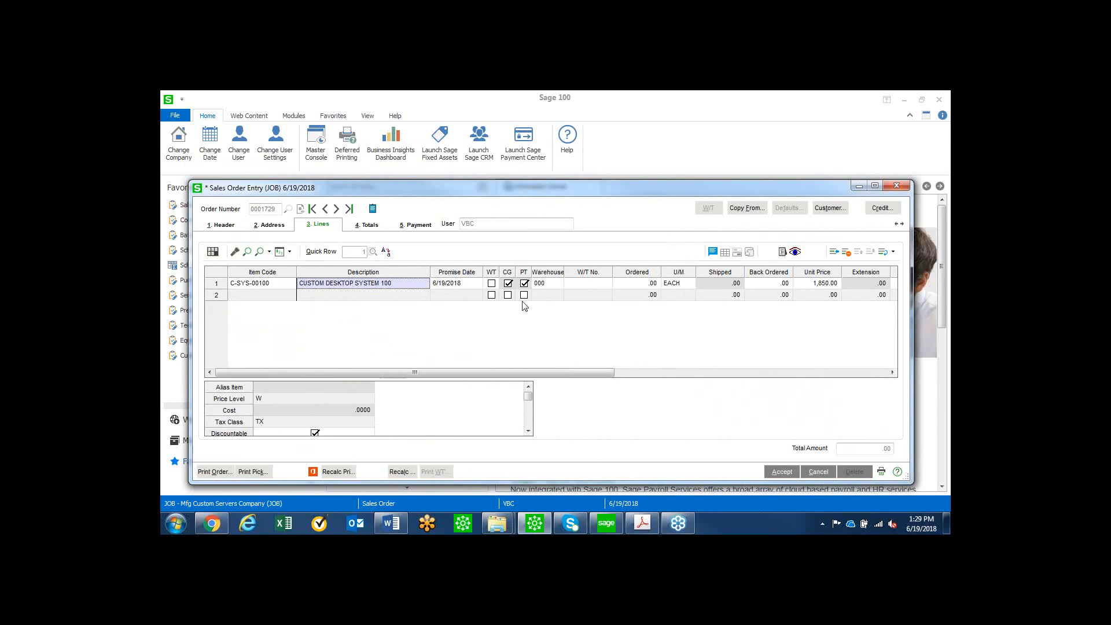
Flag the C-SYS-00100 line for a work ticket, order a quantity of 1, and create the ticket from the item template.
click(491, 284)
click(635, 282)
key(Tab)
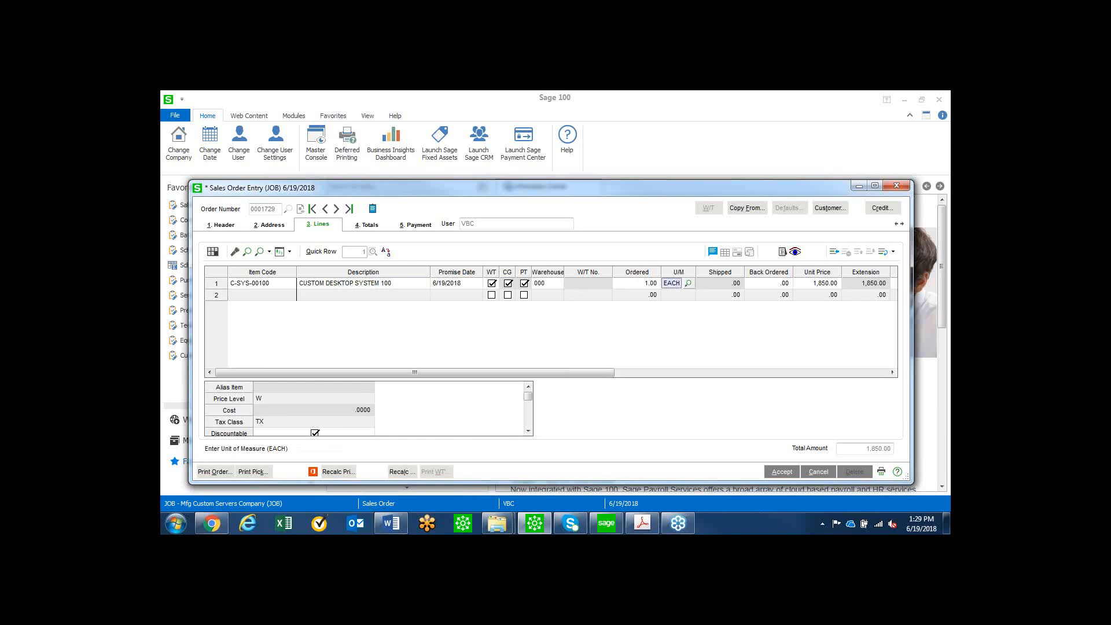
click(365, 300)
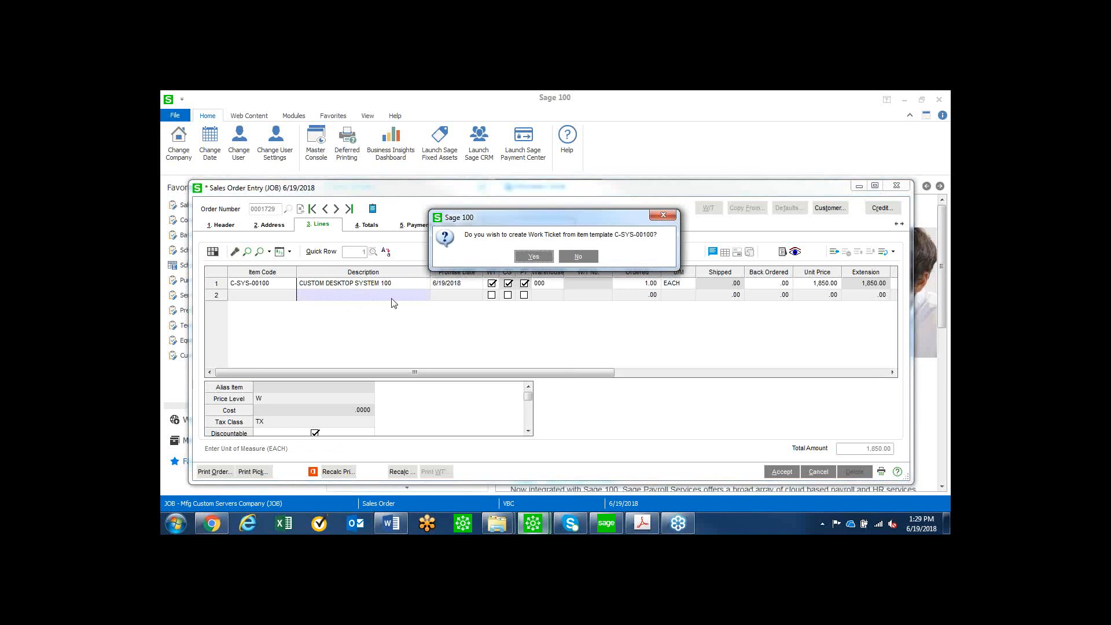
click(531, 258)
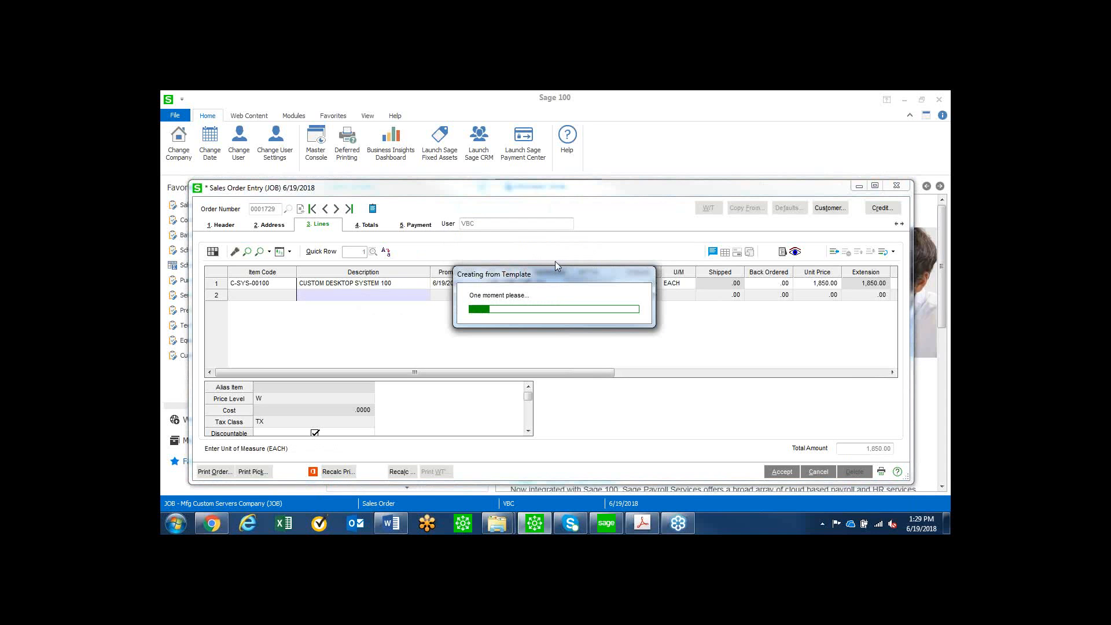
click(579, 256)
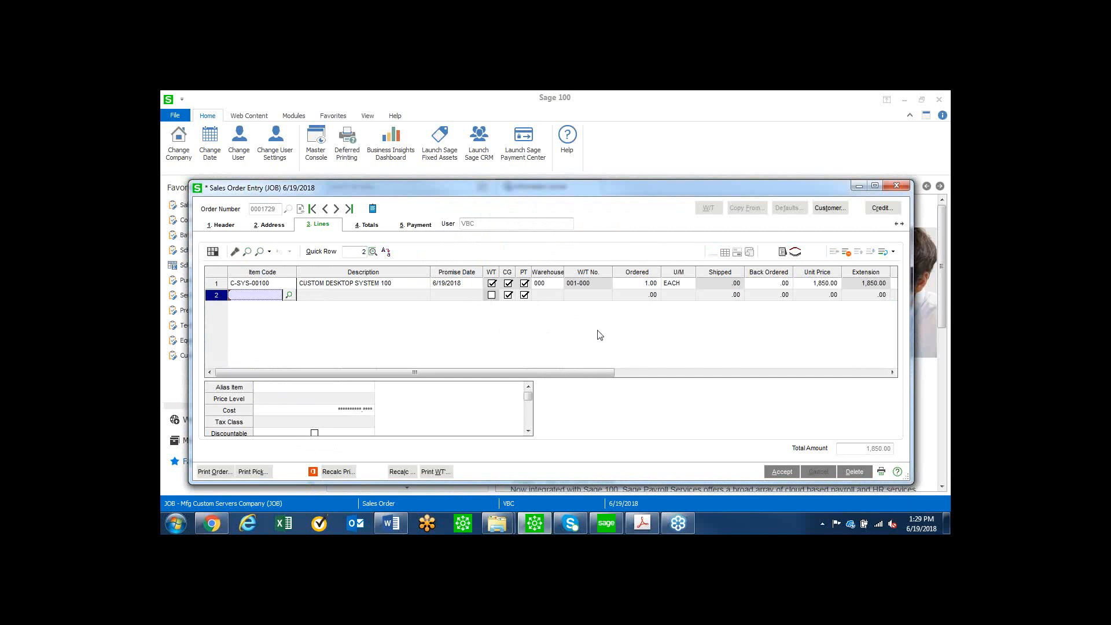
Calculate the capable-to-promise date for the C-SYS-00100 line and adopt 7/5/2018 as its promised date.
click(467, 283)
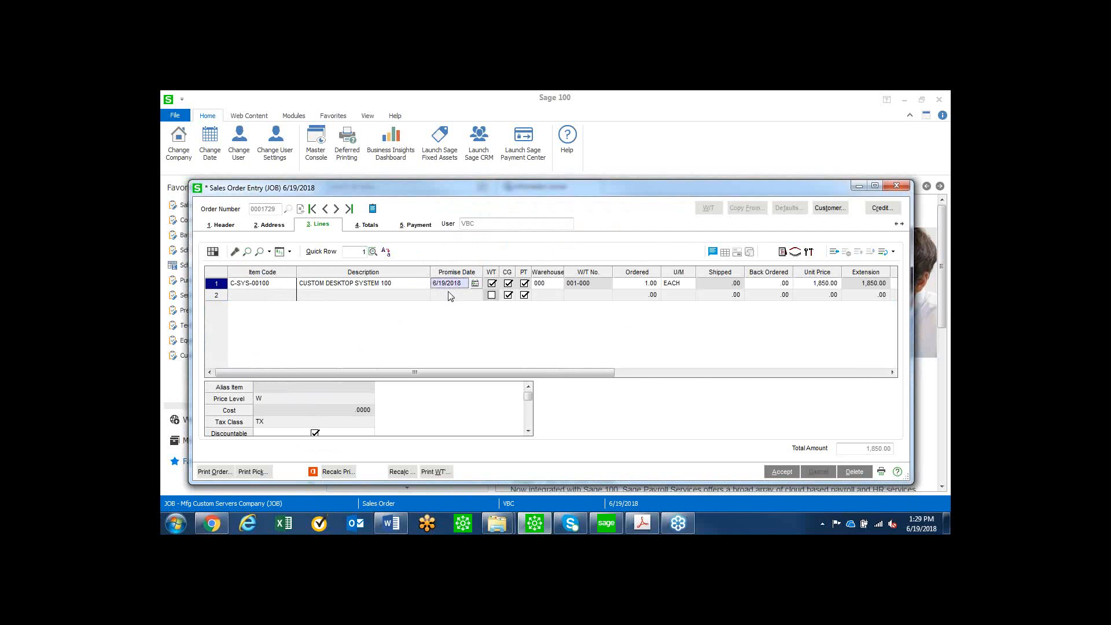
click(782, 254)
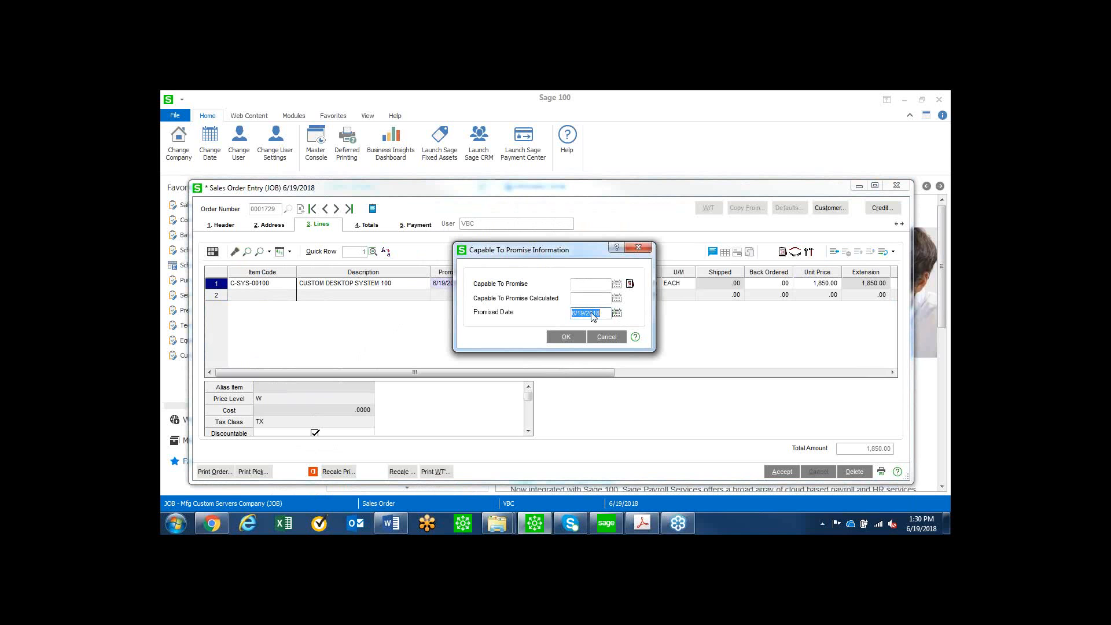
click(630, 284)
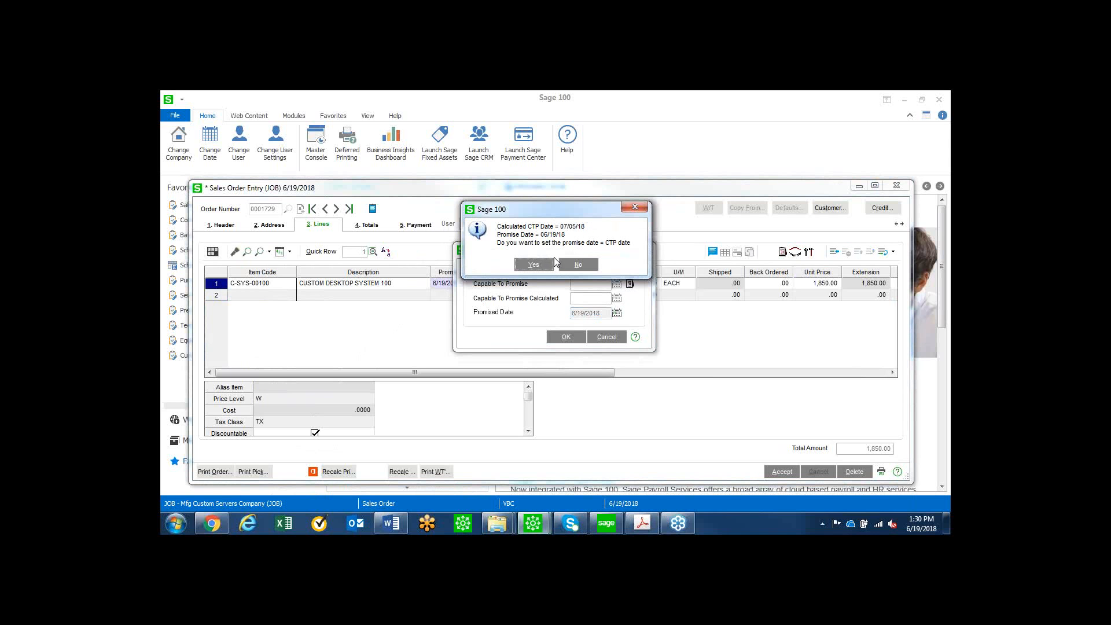
click(533, 265)
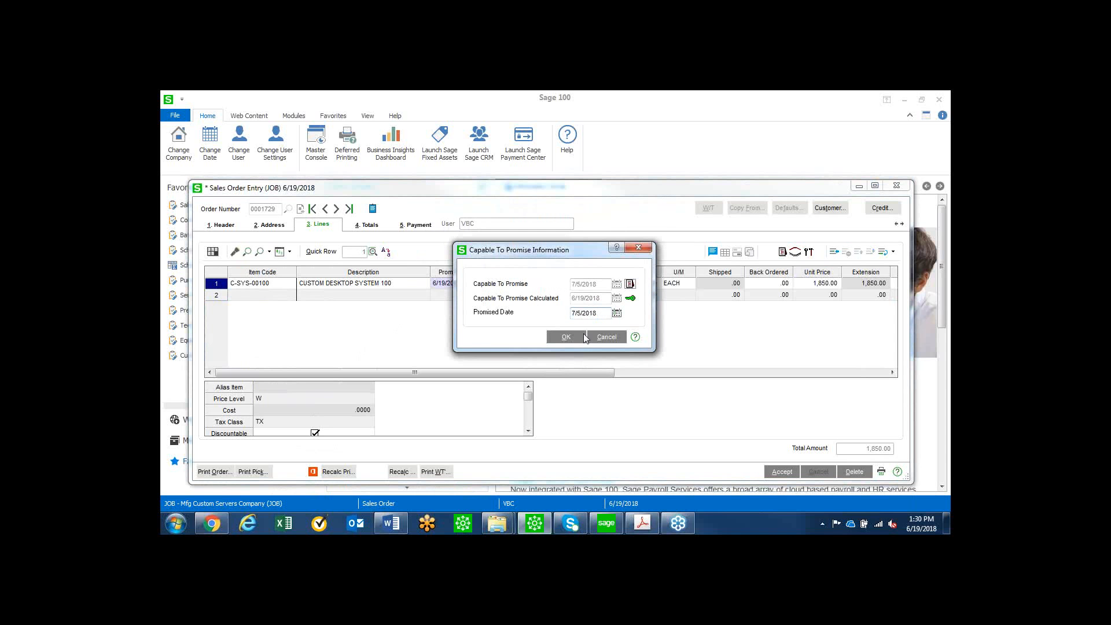
Review the capable-to-promise detail, confirm the promise information, and accept and close the sales order.
click(632, 299)
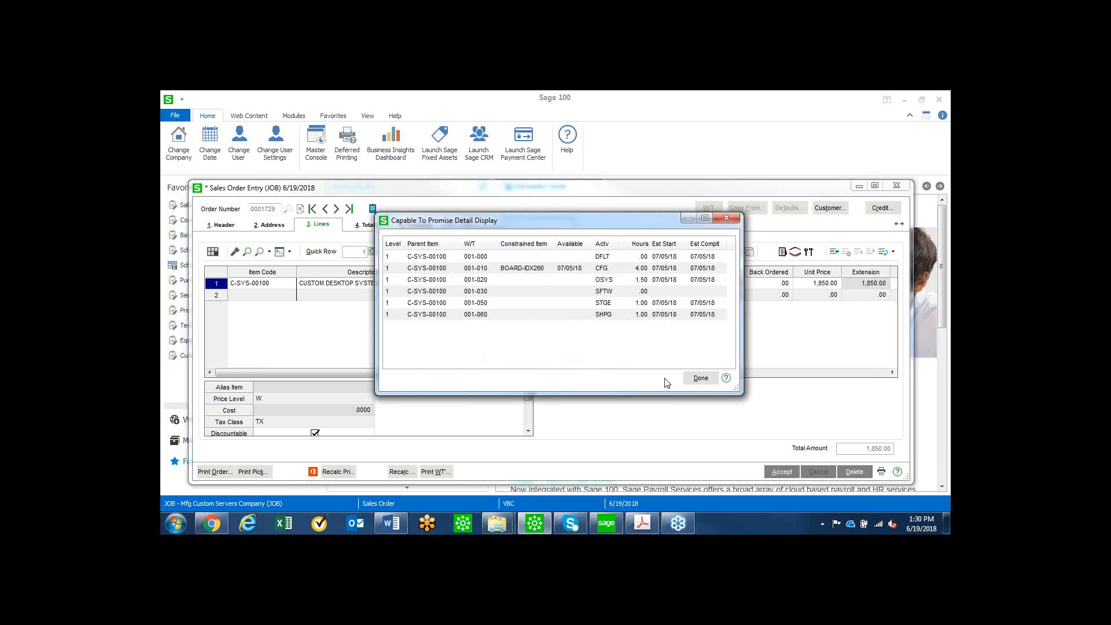
click(696, 379)
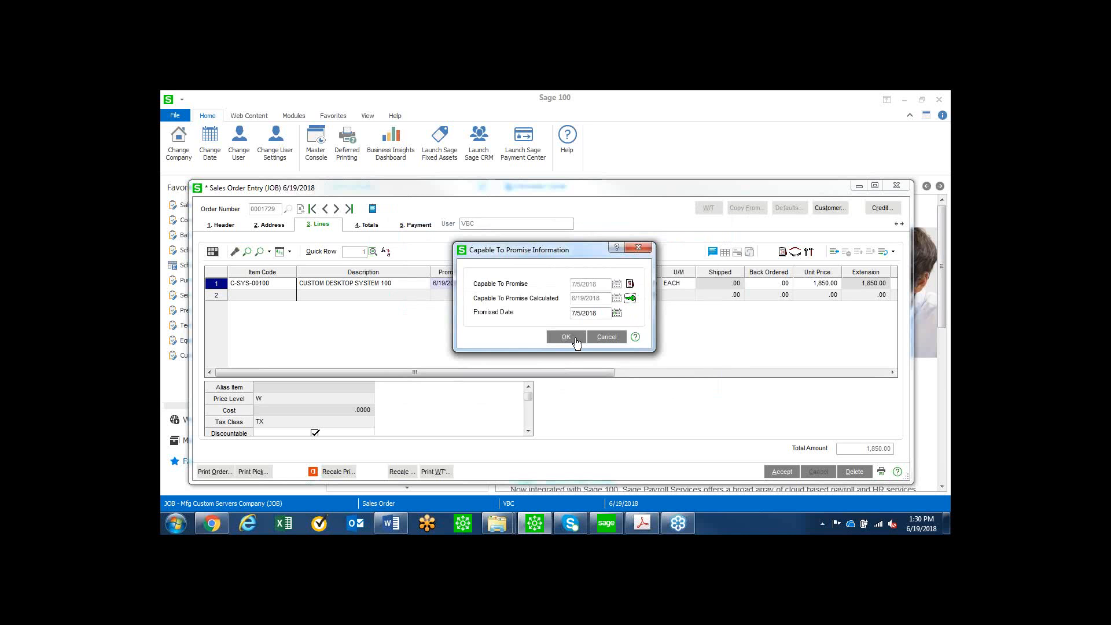
click(575, 338)
click(782, 472)
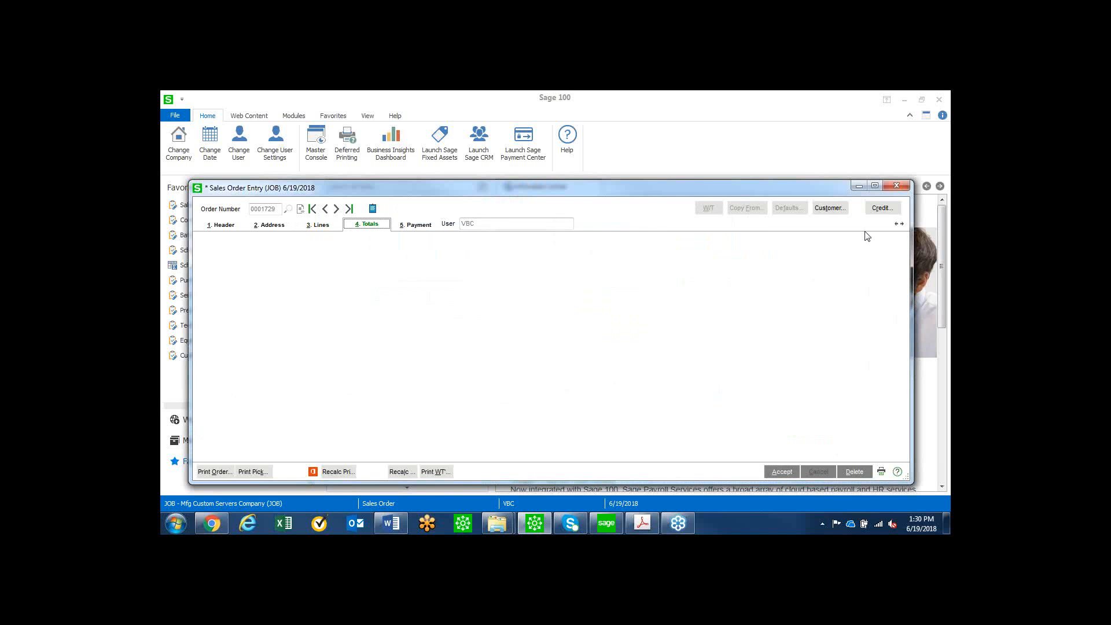
click(897, 187)
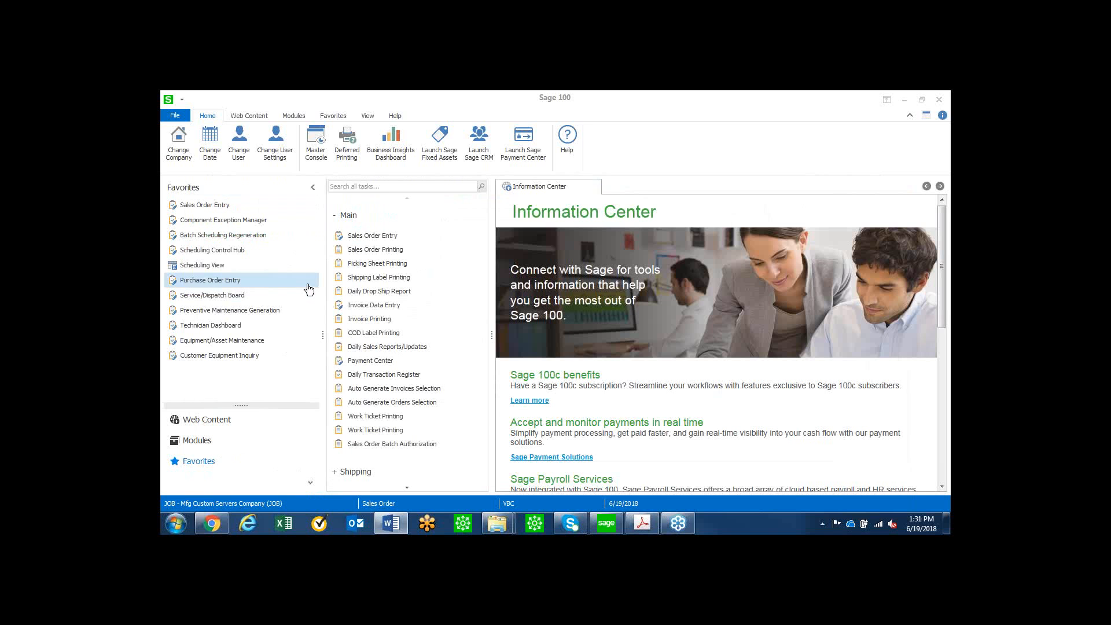
Run Batch Scheduling Regeneration for all work tickets not previously scheduled, and close the resulting report.
click(234, 236)
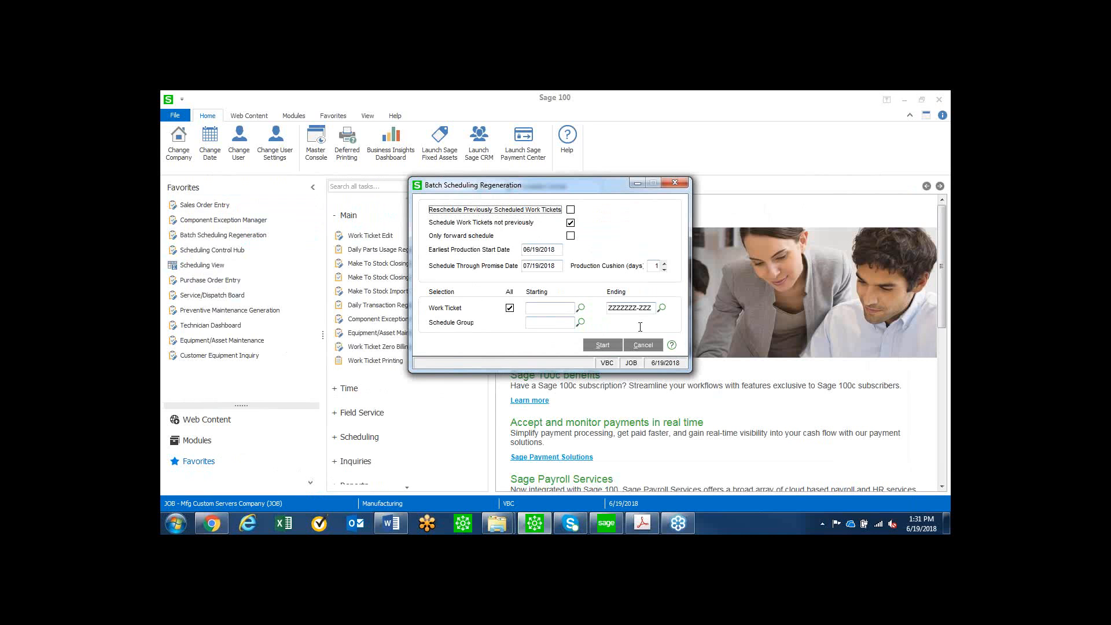
click(601, 346)
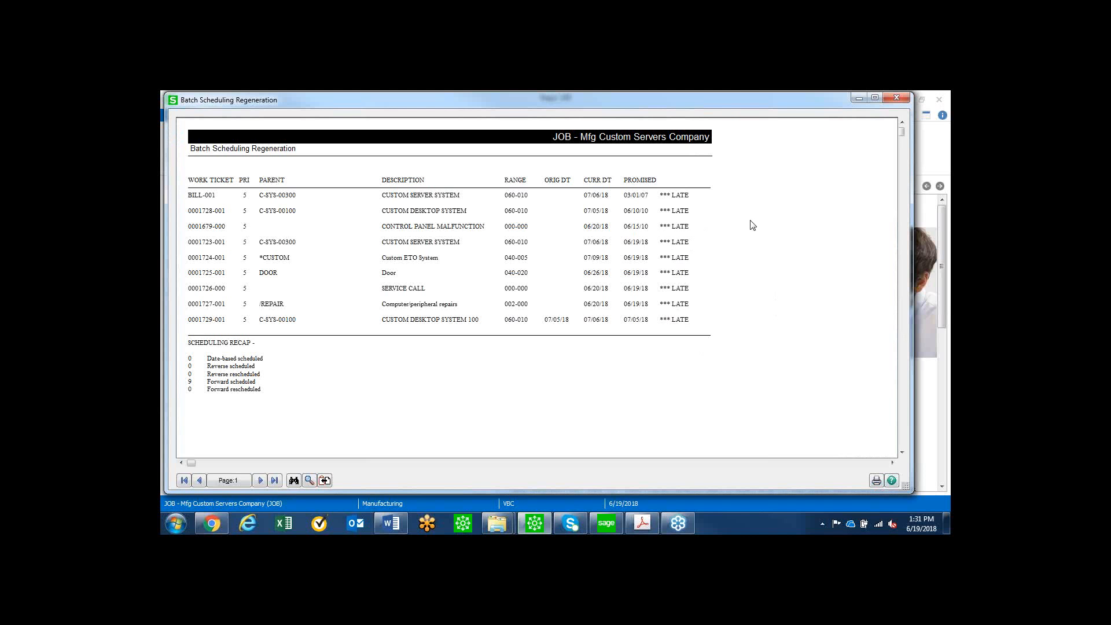
click(896, 96)
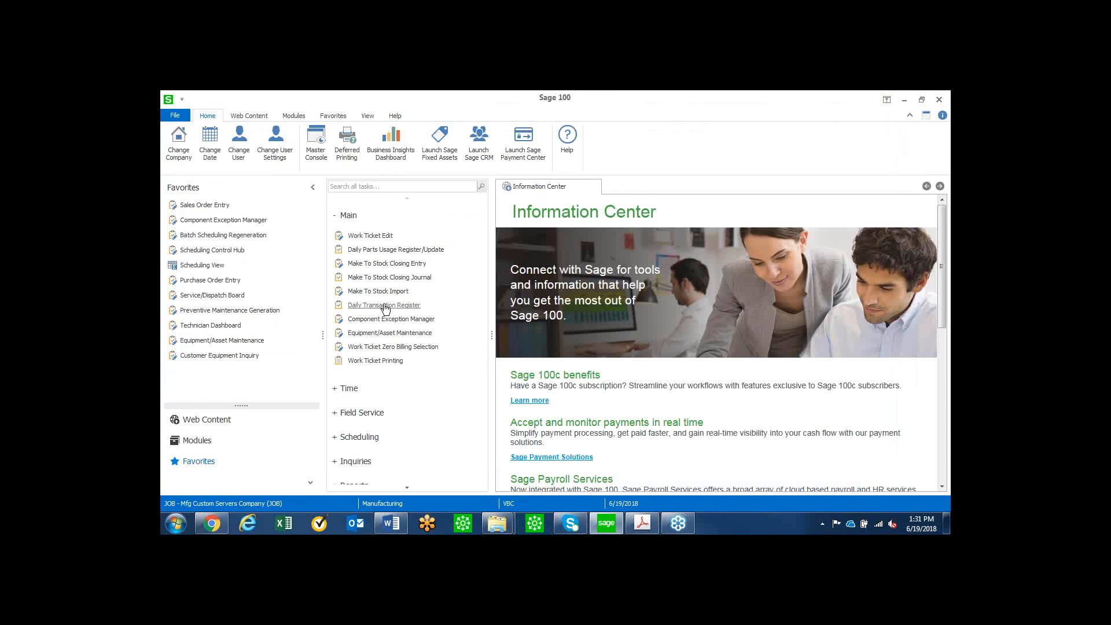
Display the Percent Scheduled view for a Month horizon from 06/10/2010 in the Scheduling Control Hub, and select the Configure components activity.
click(232, 251)
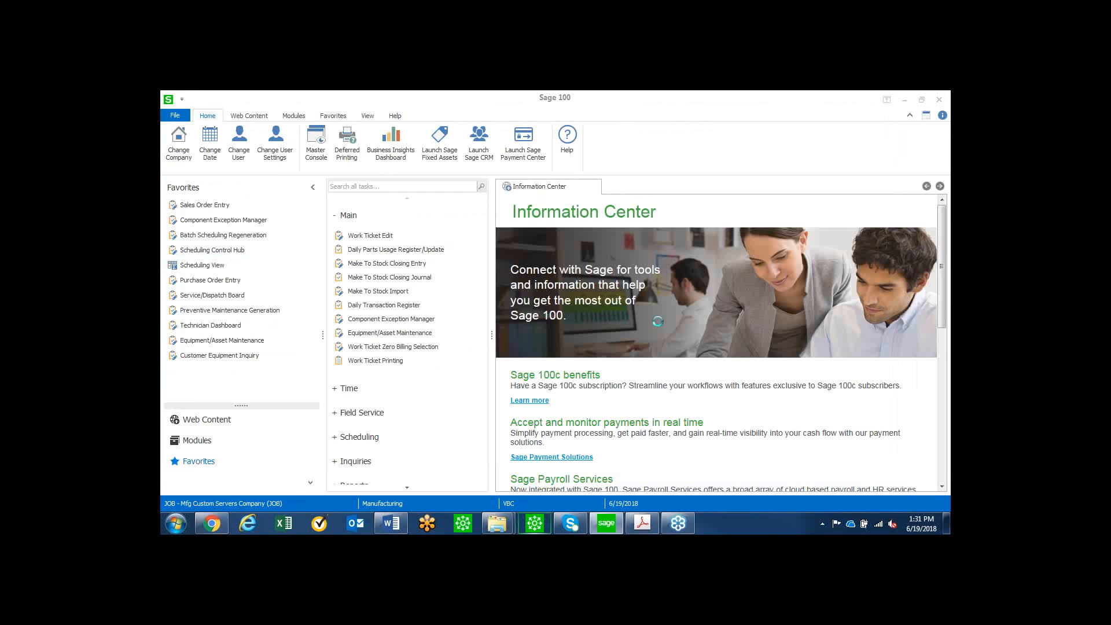
text(06/10/2010)
key(Tab)
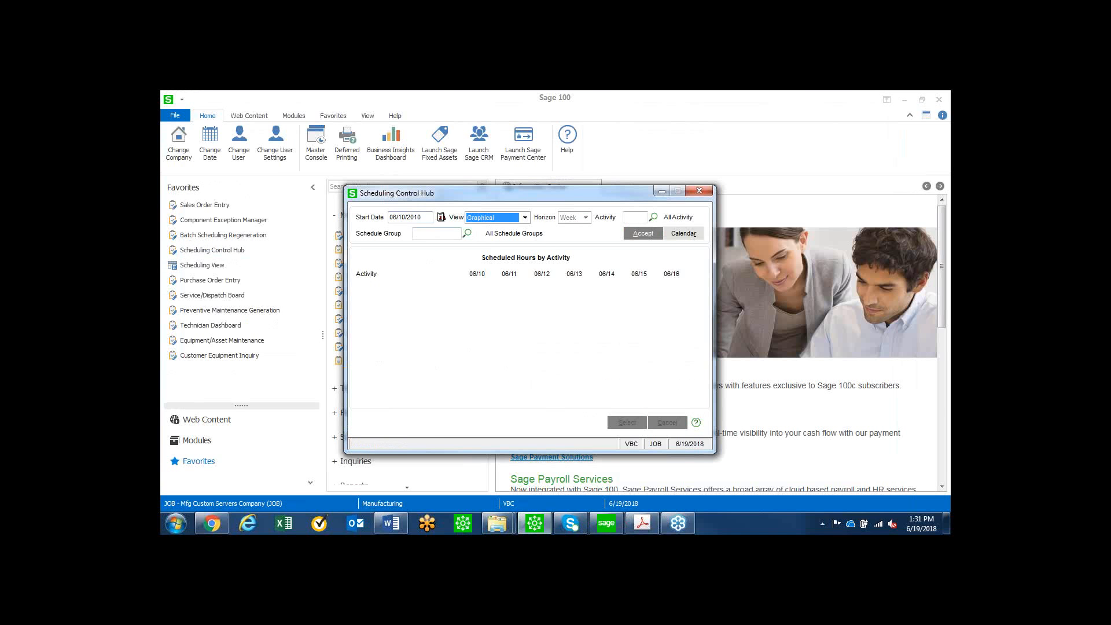
click(525, 218)
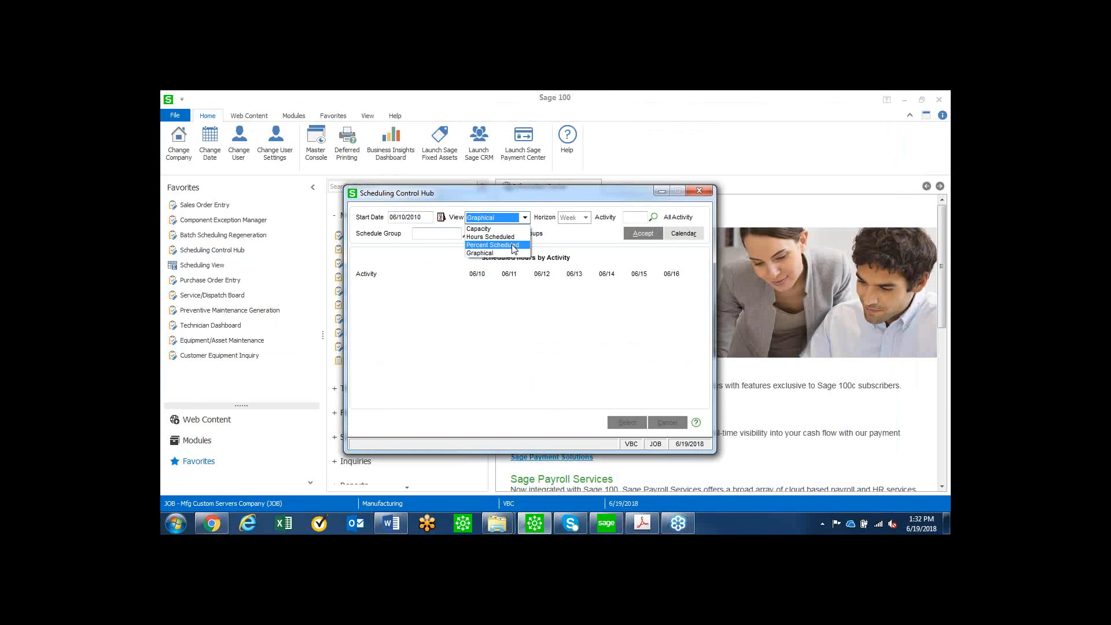
click(513, 245)
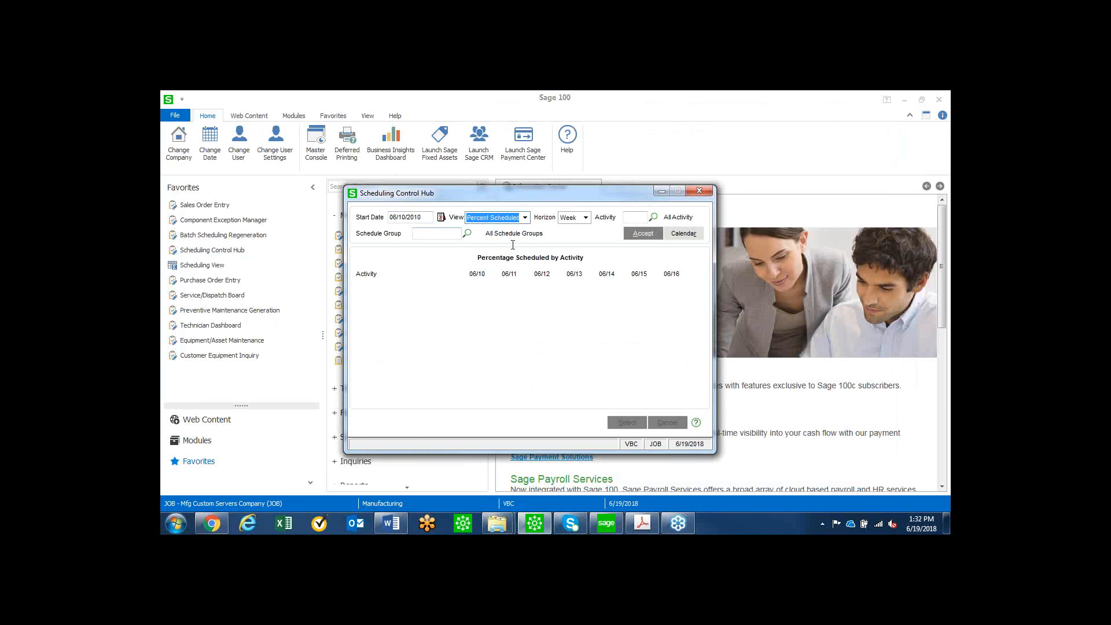
click(586, 219)
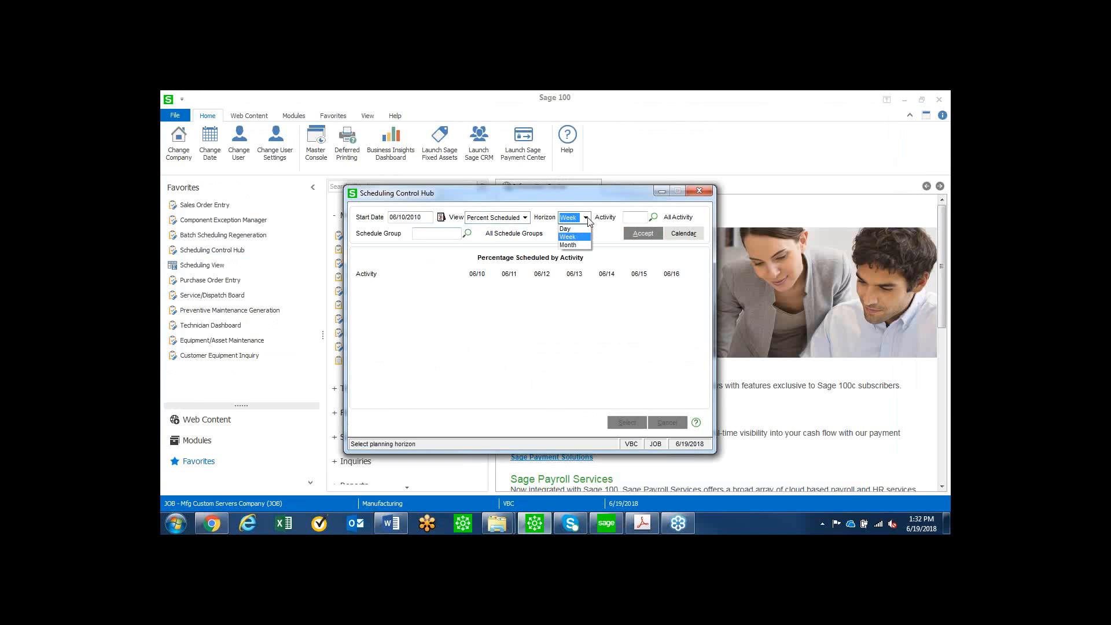
click(570, 245)
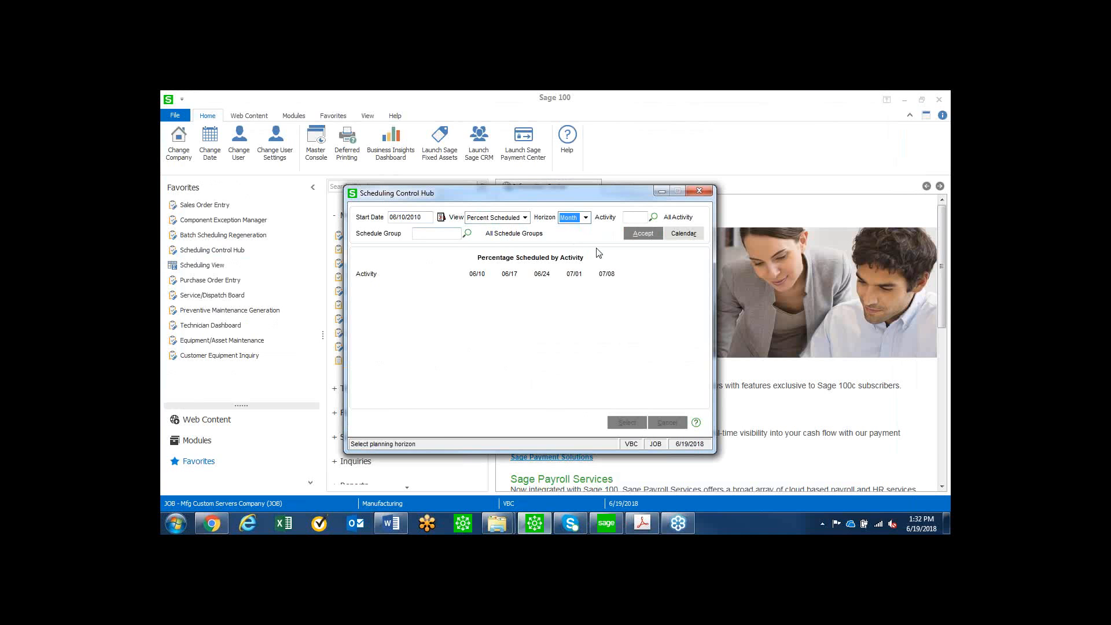
click(646, 233)
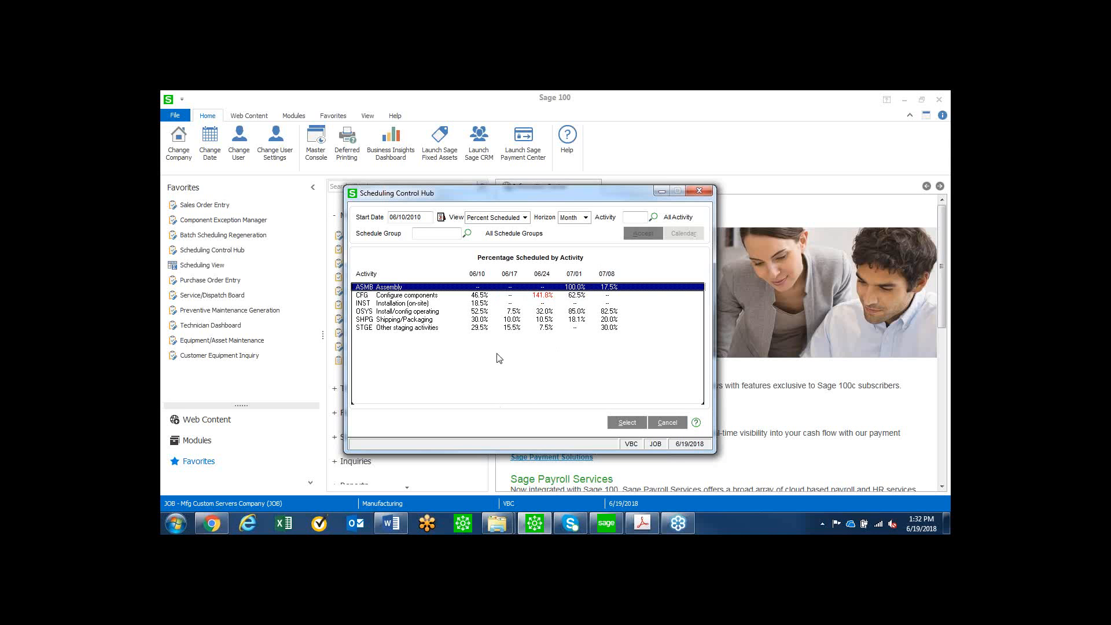
click(454, 297)
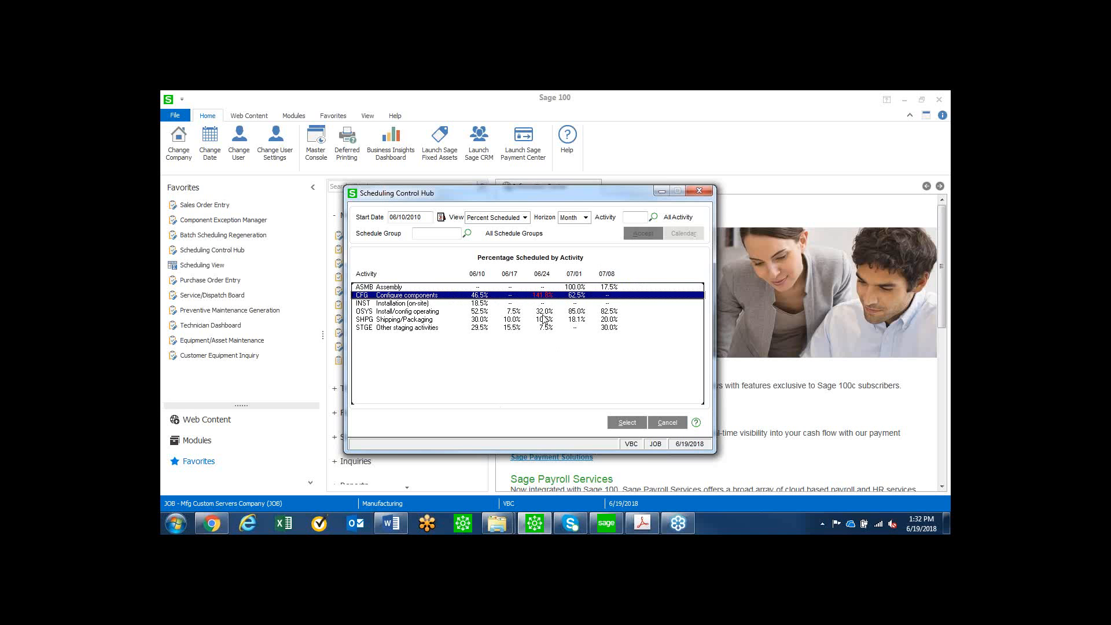
Review the Configure components work assignments and the step detail of the 06/24 - 06/28 work ticket, and close both windows.
click(626, 423)
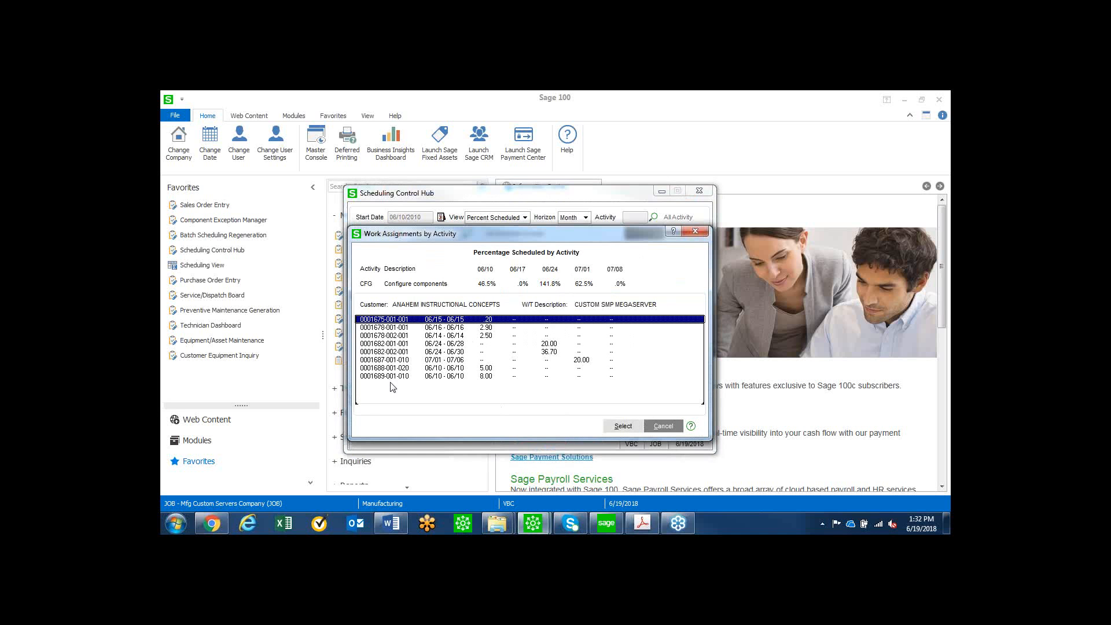
click(562, 345)
click(624, 426)
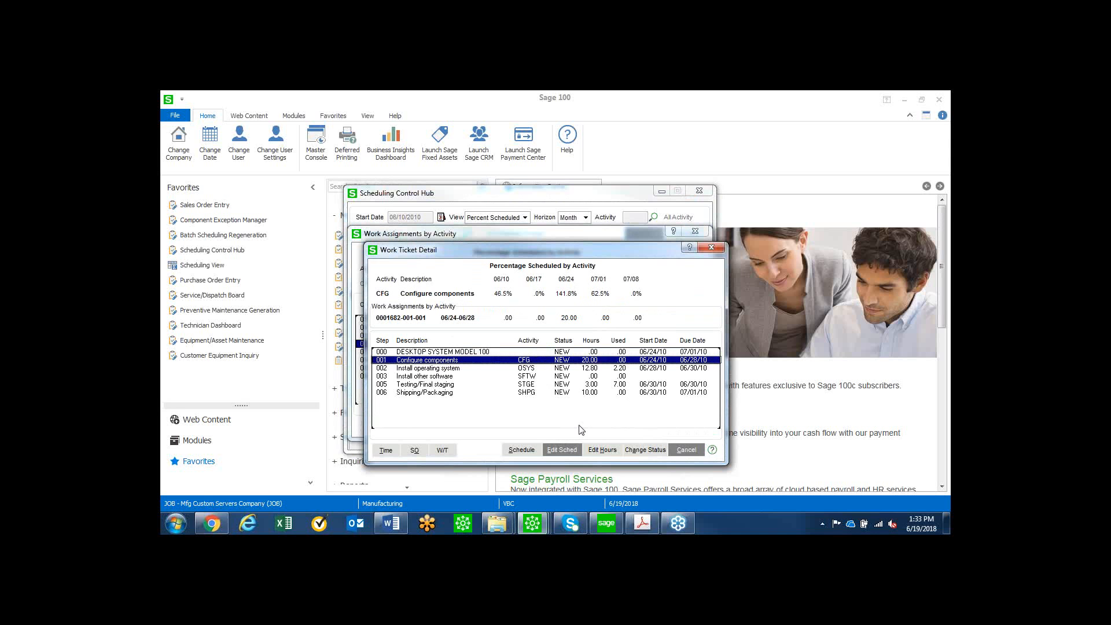
click(711, 247)
click(696, 232)
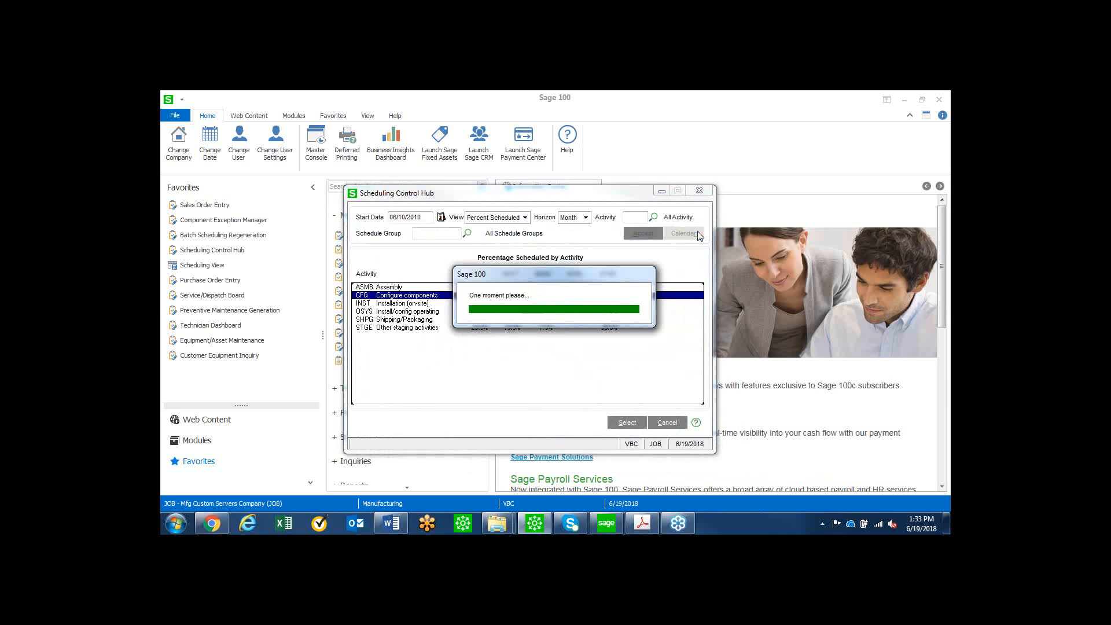
Display the Graphical scheduling view from 06/10/2010 for all activities and expand the shop chart over the detail area.
click(525, 217)
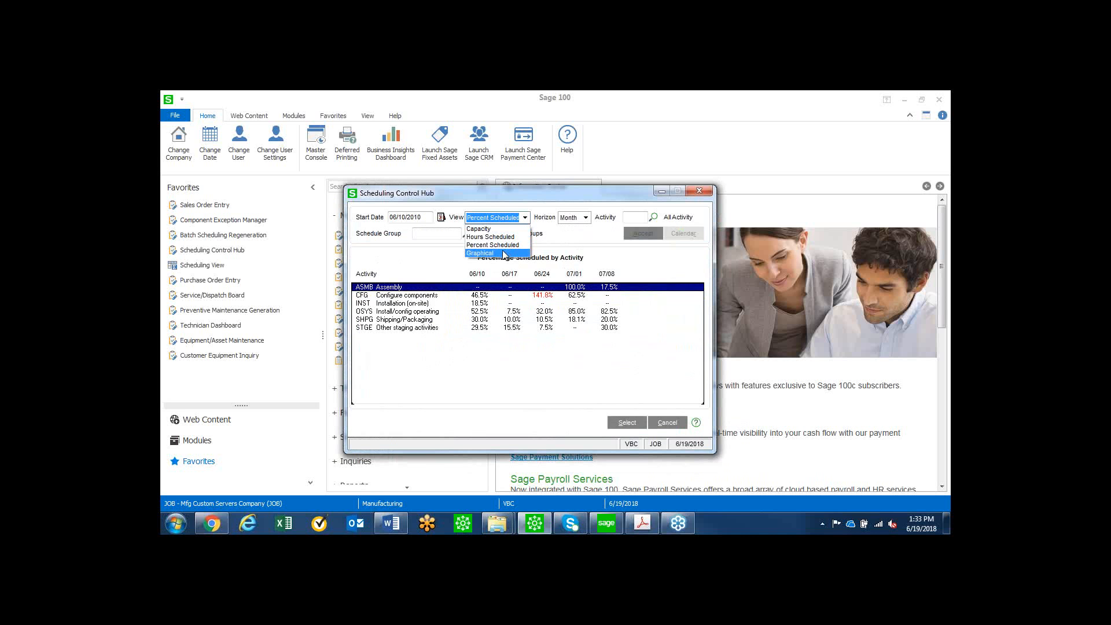
click(506, 253)
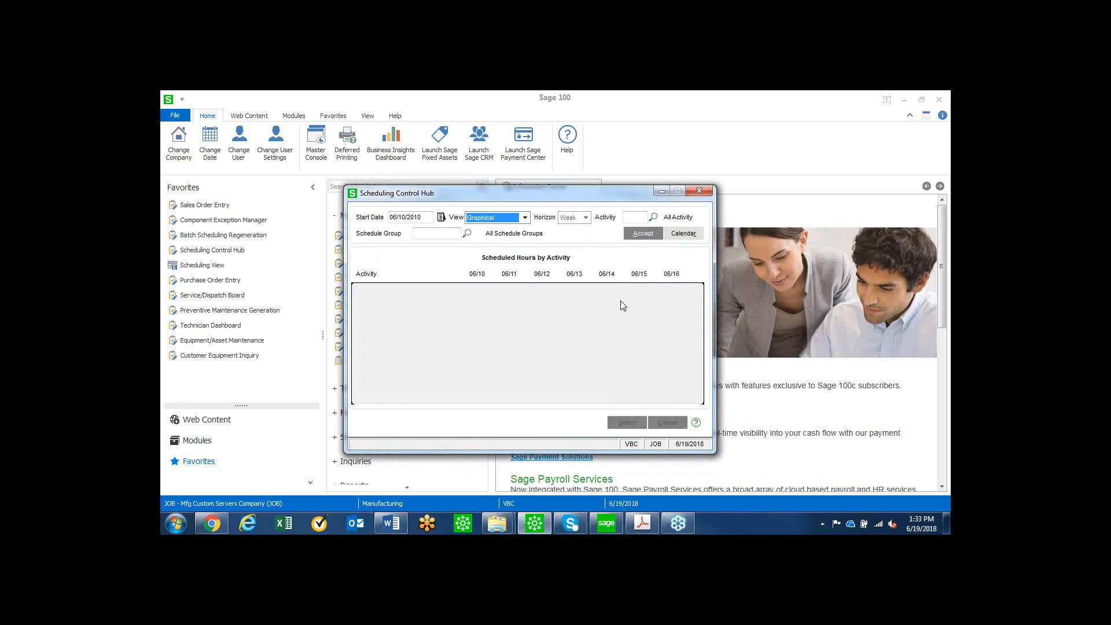
click(649, 235)
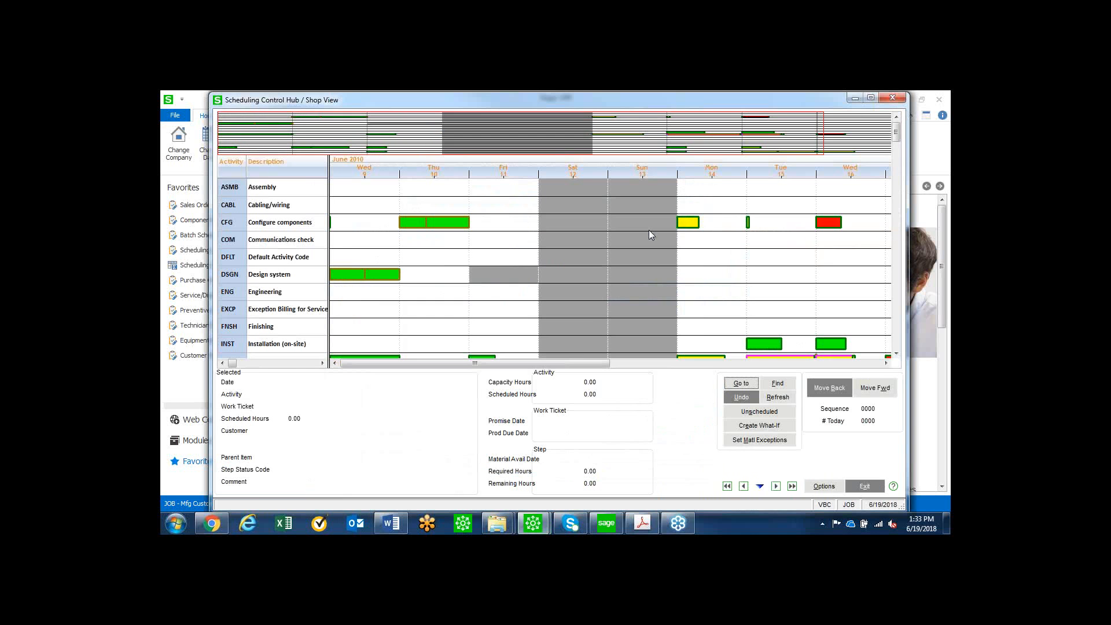
click(760, 486)
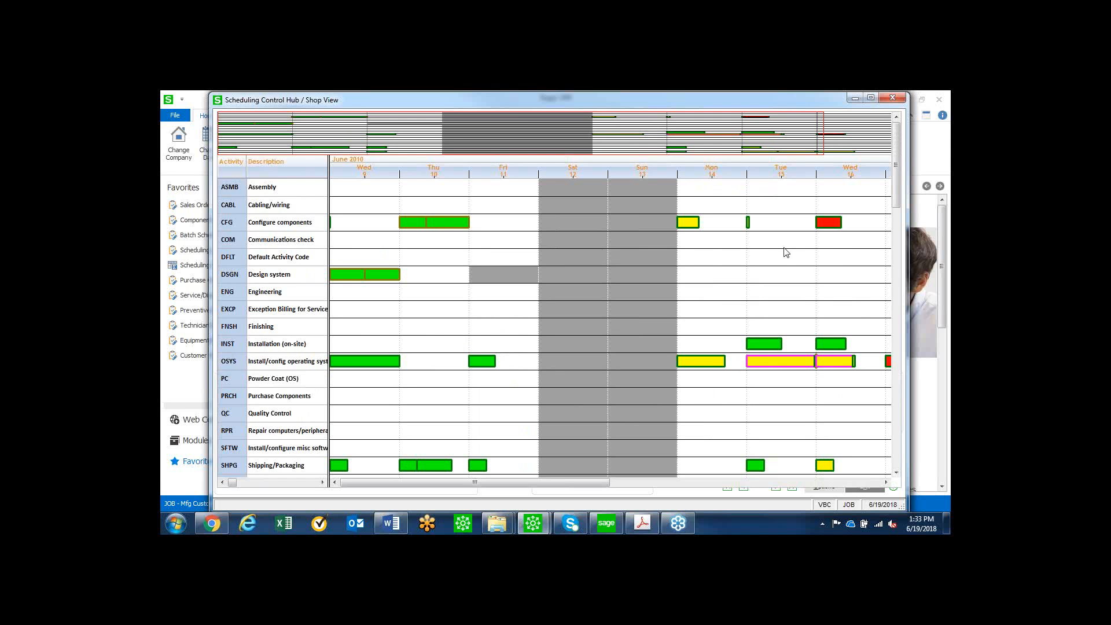
Review the material exceptions of the yellow 06/15 Install/config operating system job and its missing item's inventory drilldown, and close both windows.
mouse_move(829, 230)
mouse_move(772, 366)
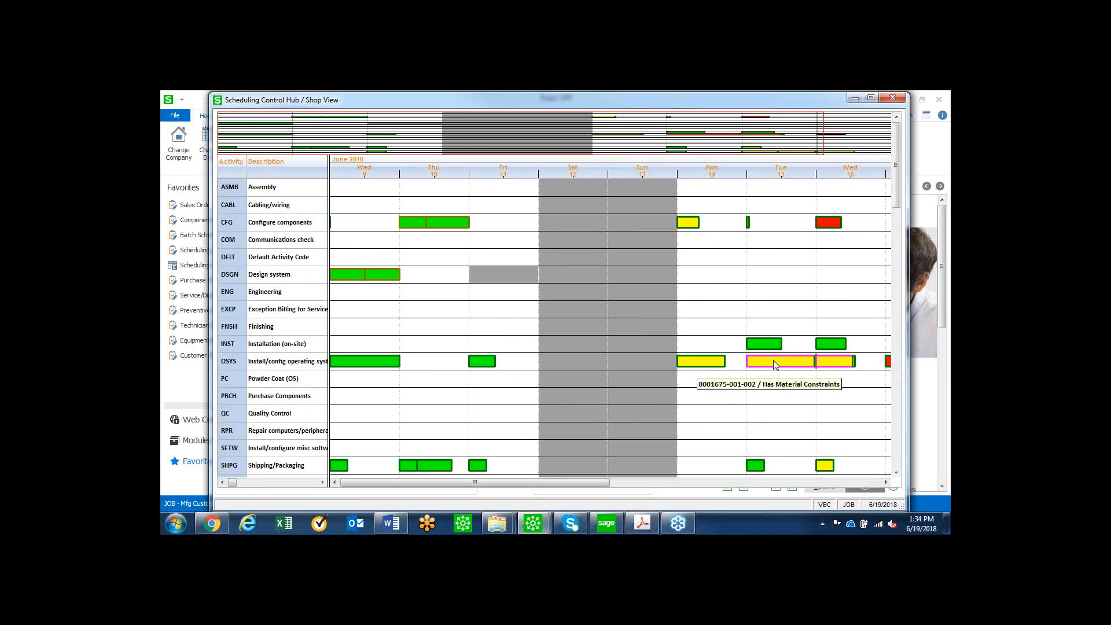
right_click(775, 364)
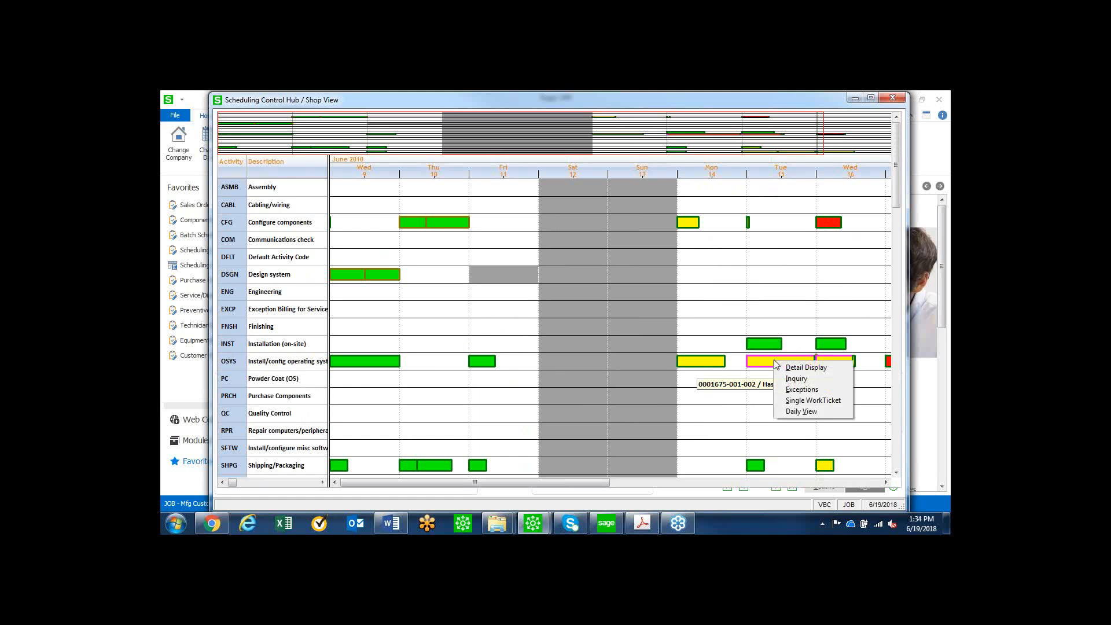
click(792, 393)
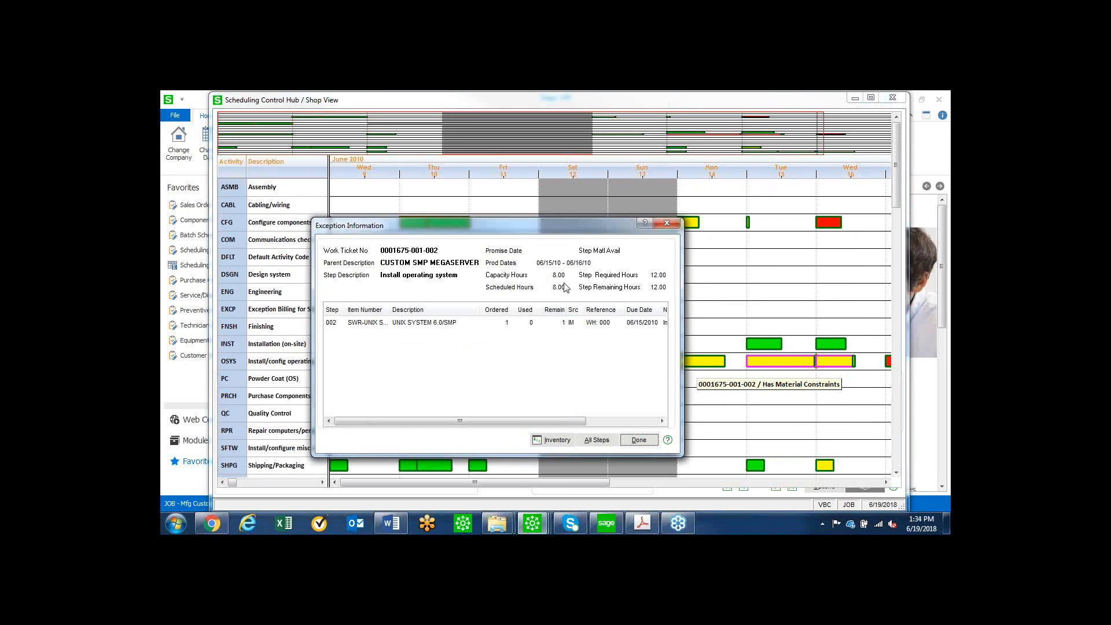
click(529, 326)
mouse_move(524, 421)
mouse_down()
mouse_move(588, 422)
mouse_move(512, 421)
mouse_up()
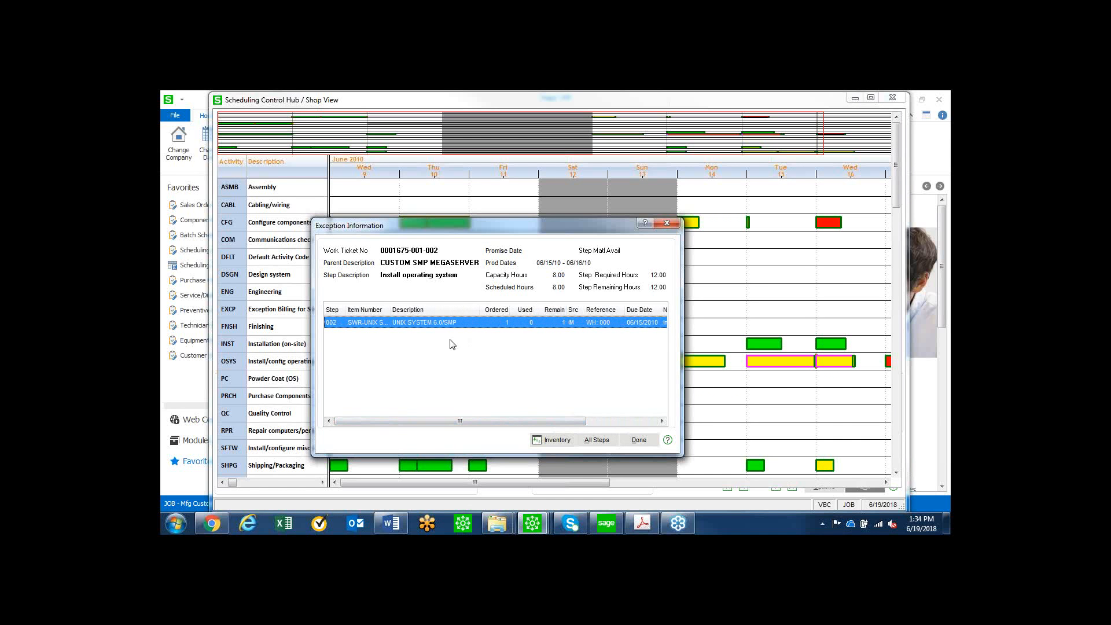
click(555, 441)
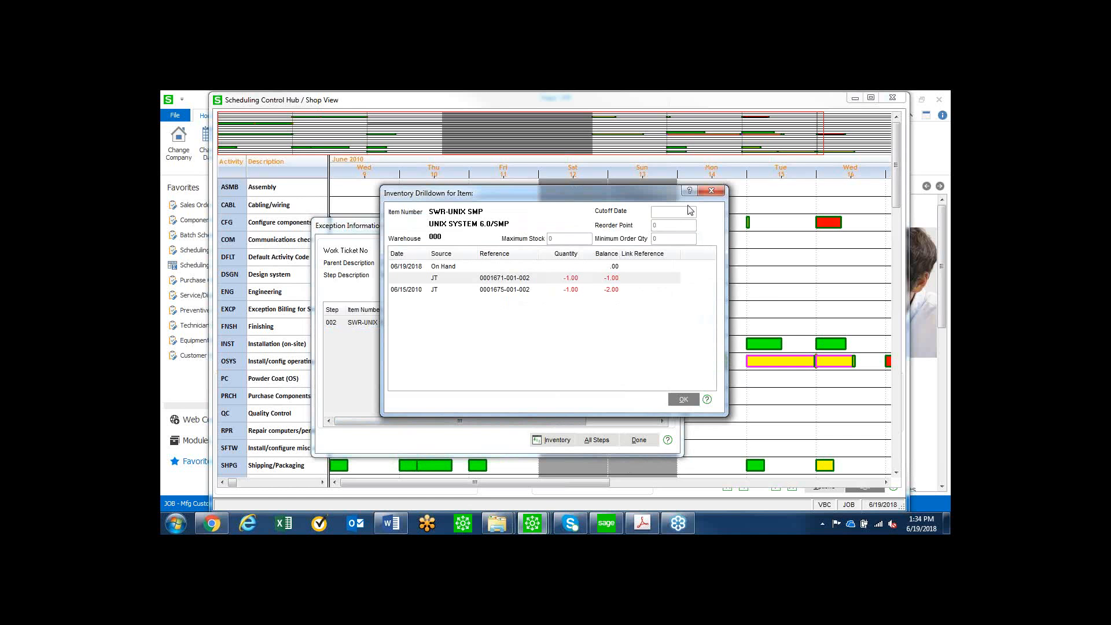
click(707, 193)
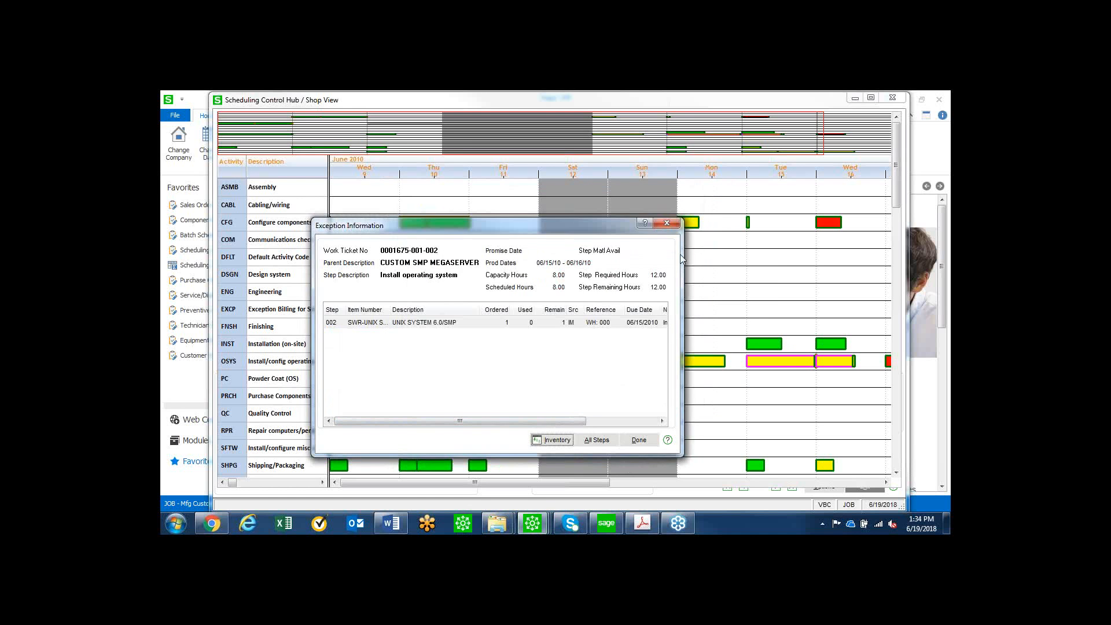
click(671, 224)
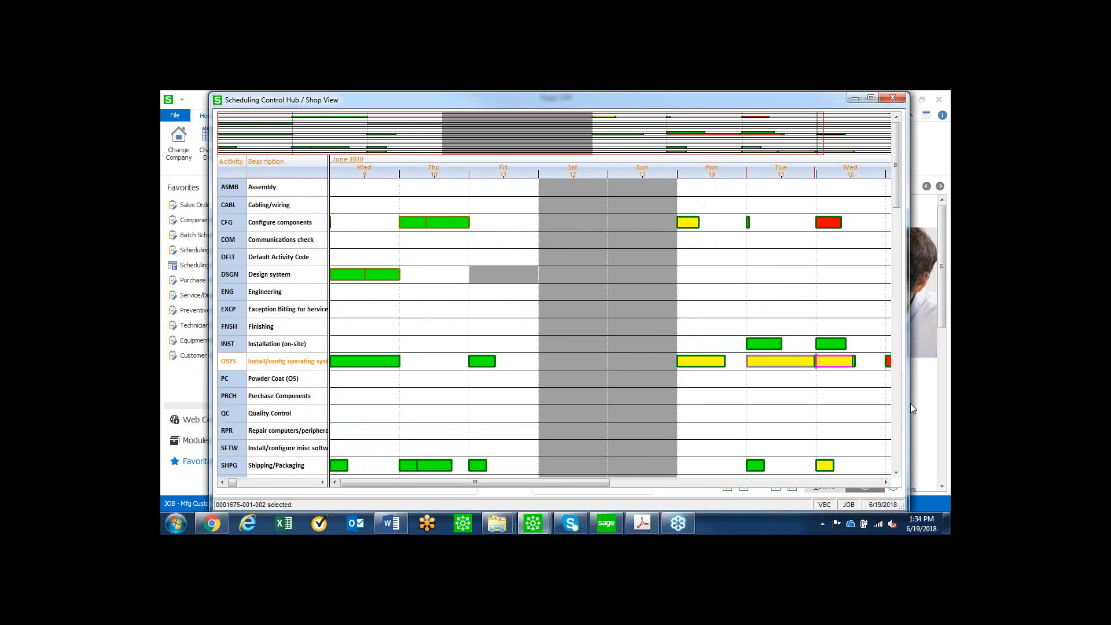
Create a what-if schedule, move the red 06/16 Configure components job to 06/15 in the Communications check row, and exit without applying the schedule.
click(707, 482)
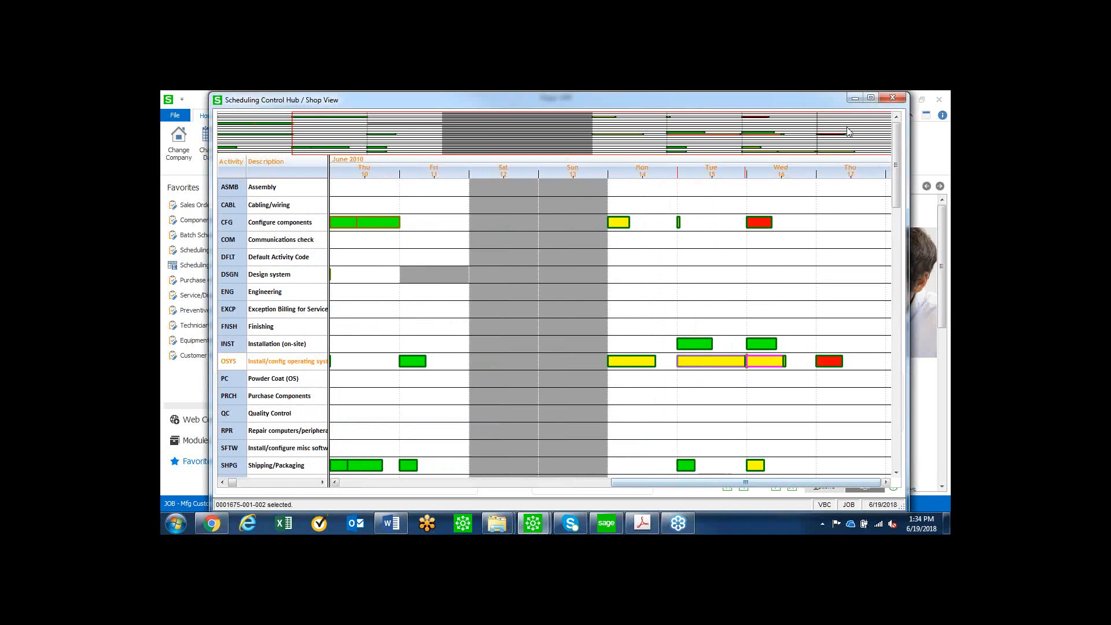
click(872, 97)
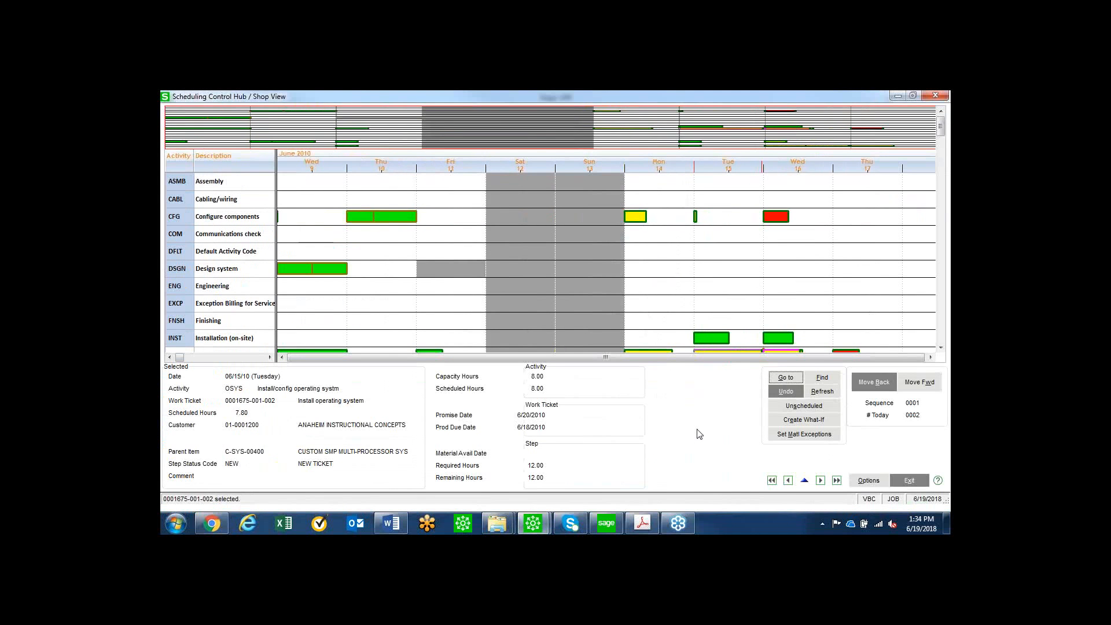
click(808, 423)
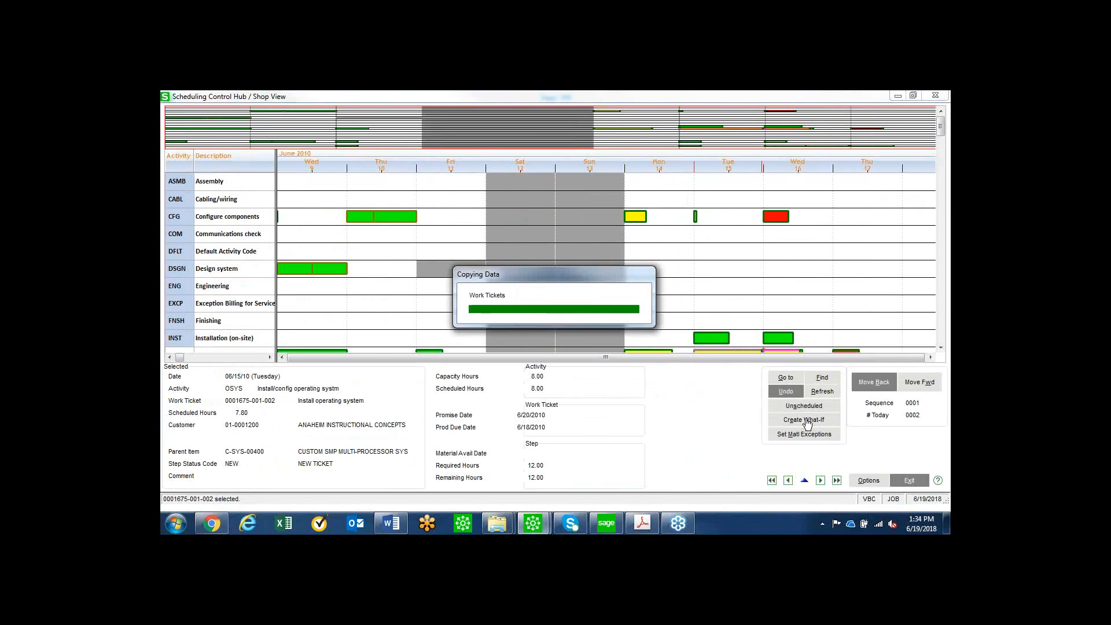
click(777, 218)
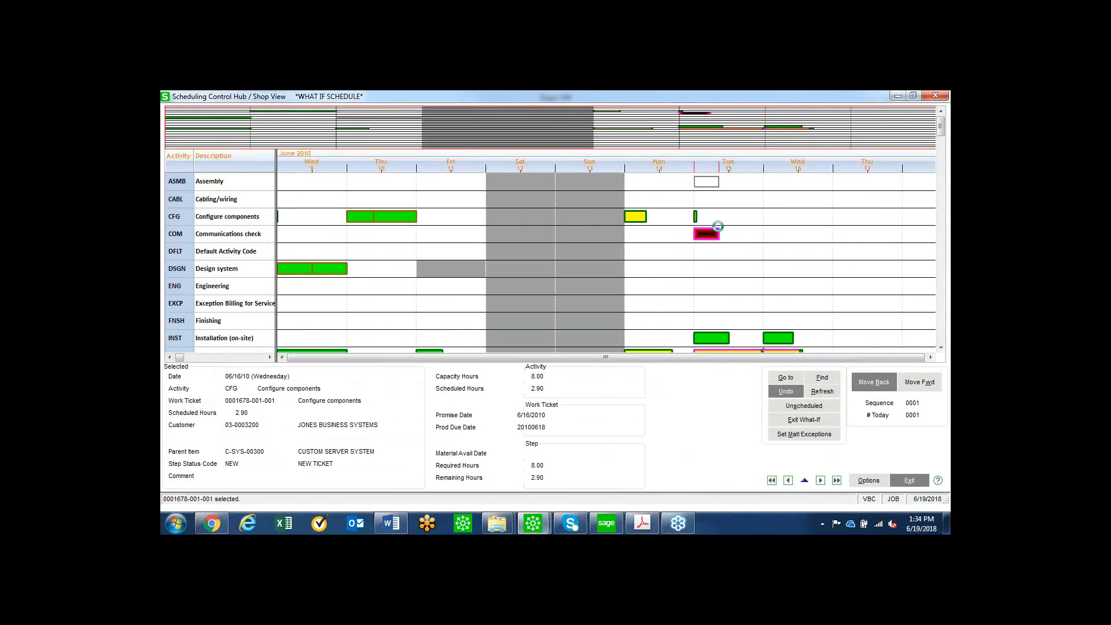
click(722, 260)
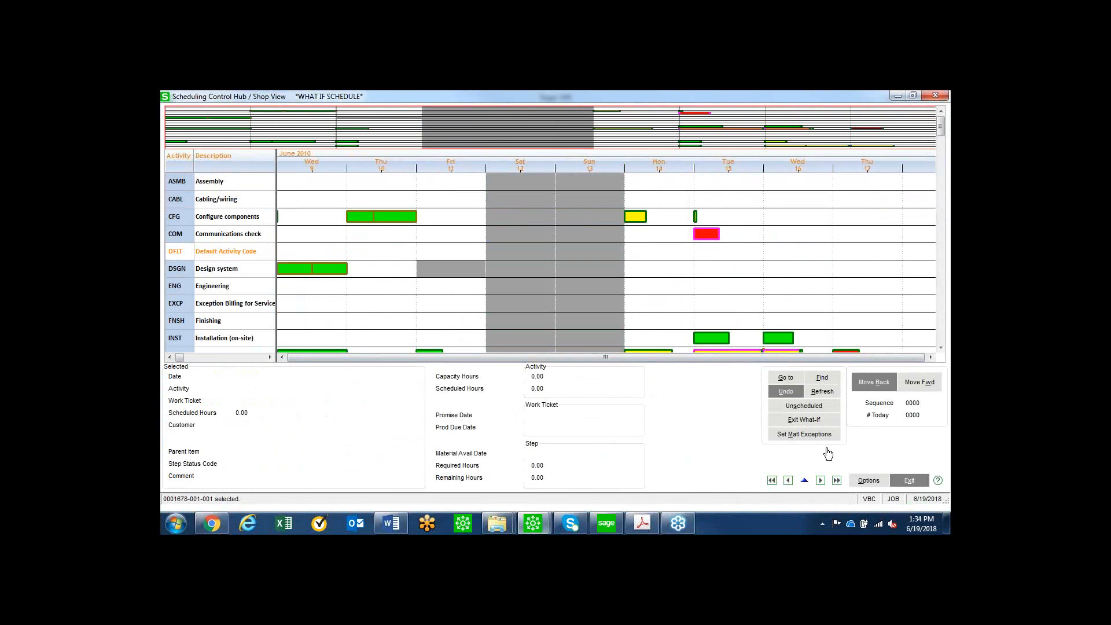
click(810, 421)
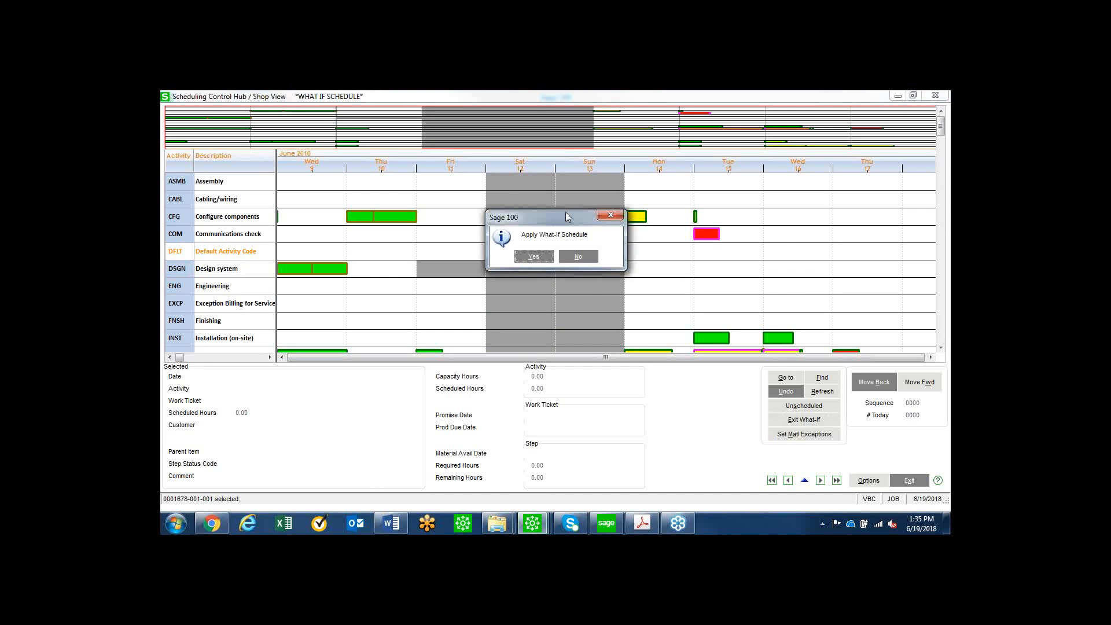
click(578, 257)
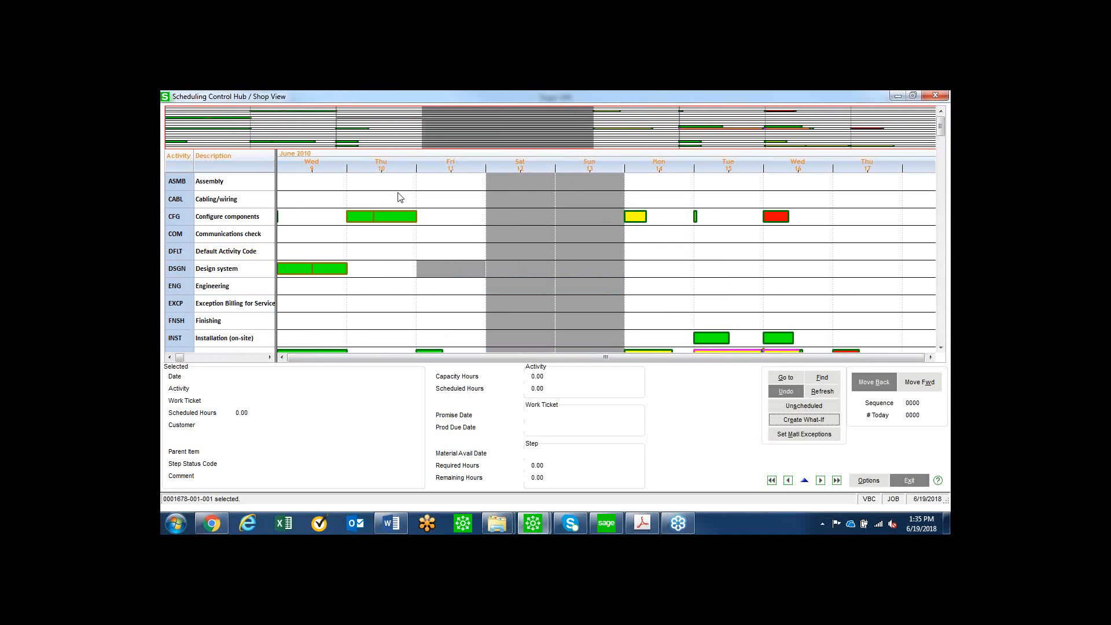
Review the hourly shop view for 06/15/2010 down to the last activities, and close it together with the Scheduling Control Hub.
double_click(734, 172)
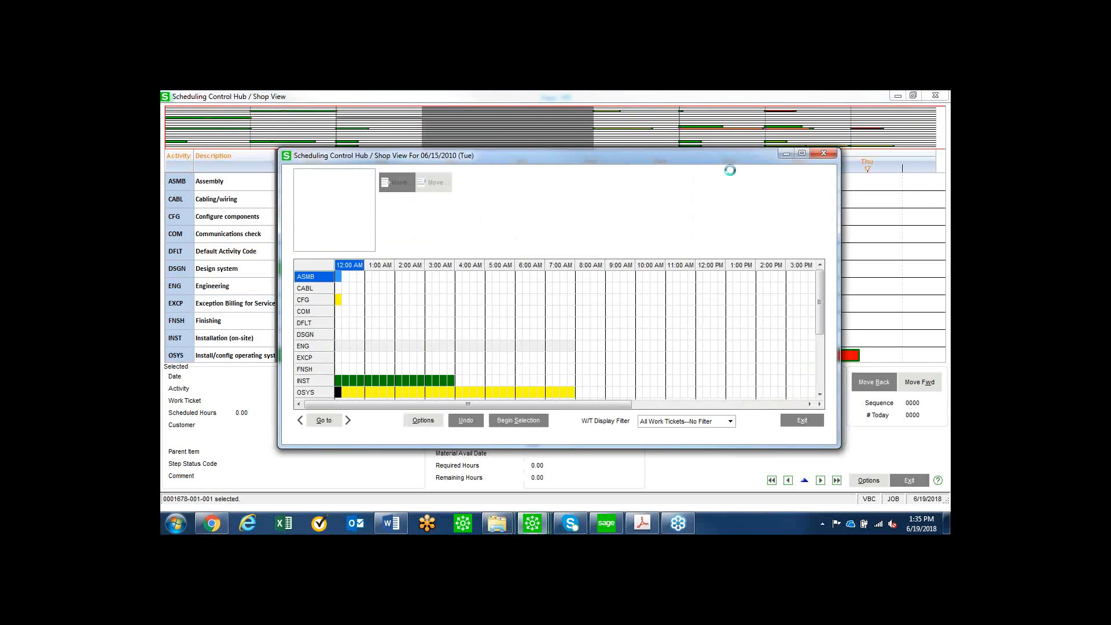
drag(817, 315, 832, 382)
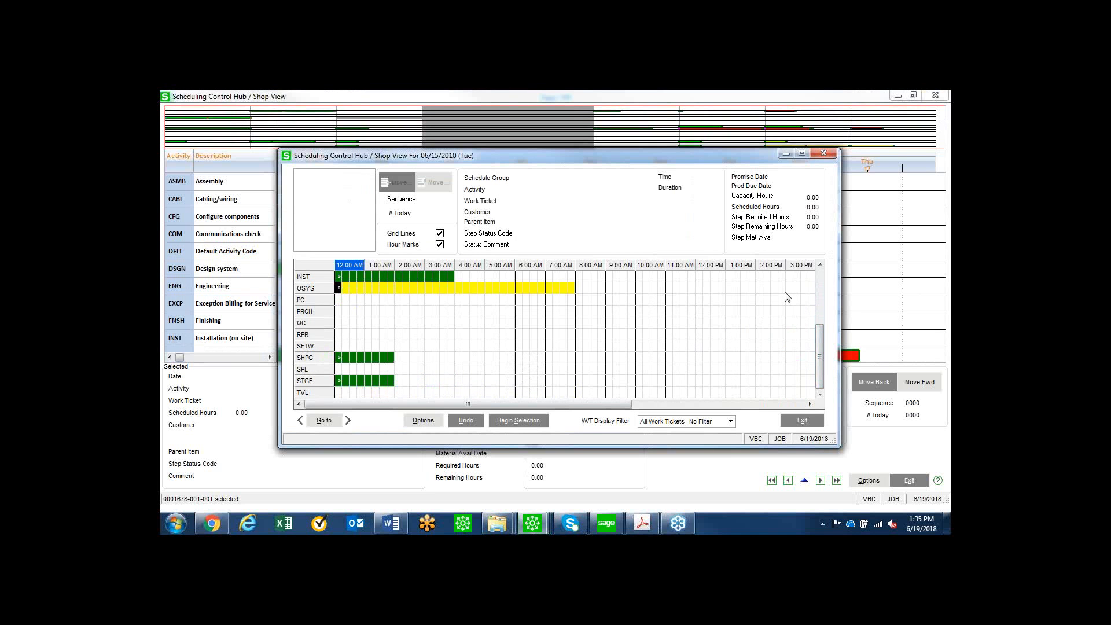
click(824, 154)
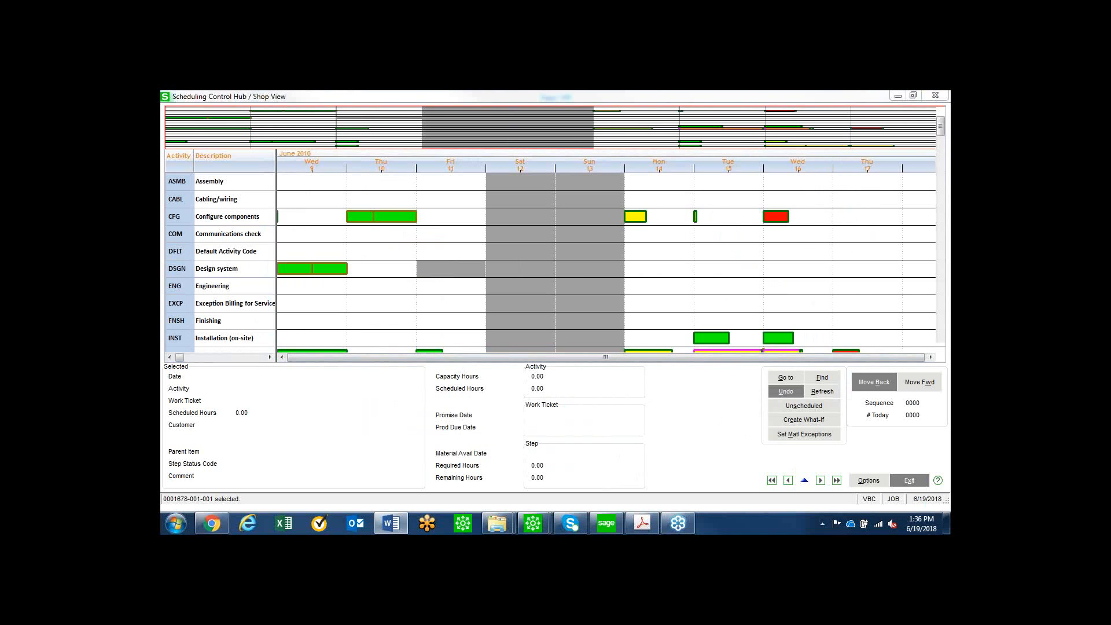
click(936, 97)
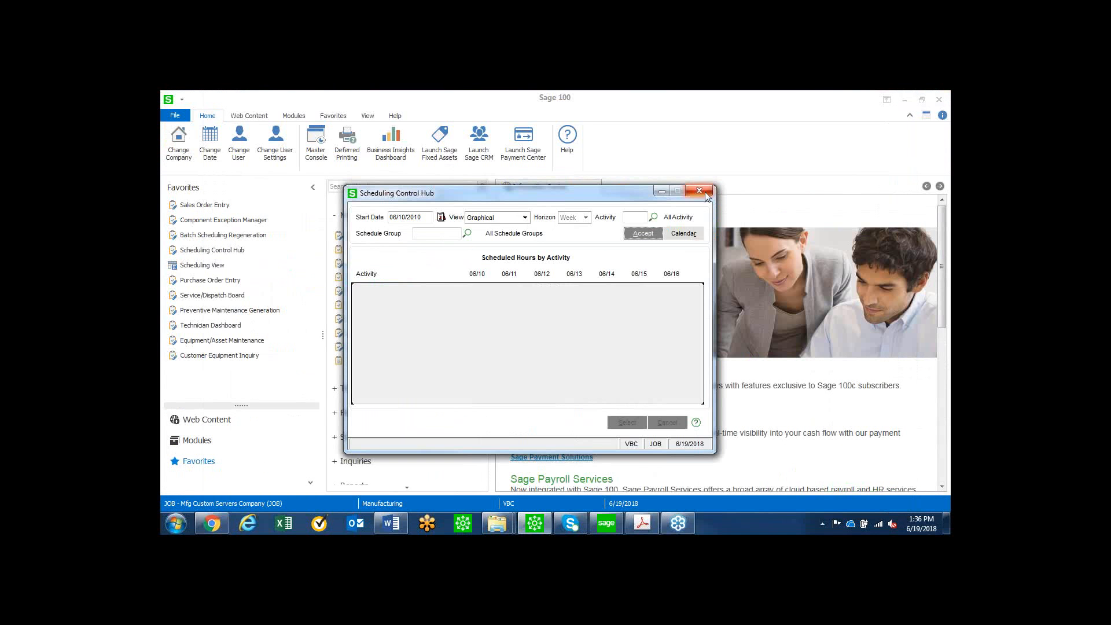
click(700, 192)
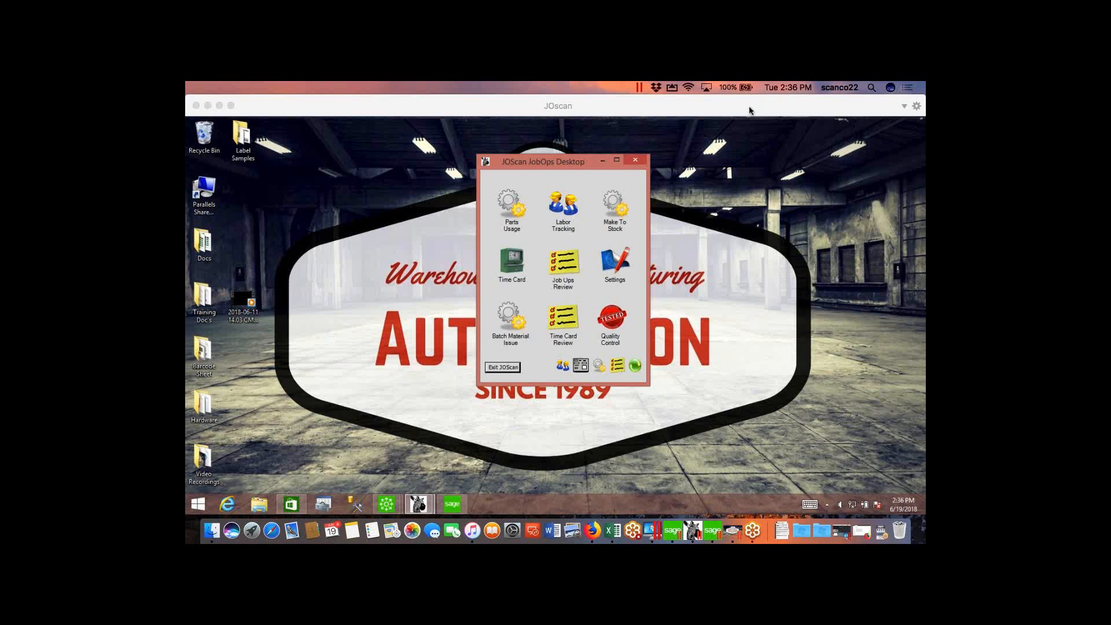
Switch to the JOScan desktop, show it full screen, and move the JOScan JobOps Desktop window away from the centre.
click(220, 107)
click(221, 107)
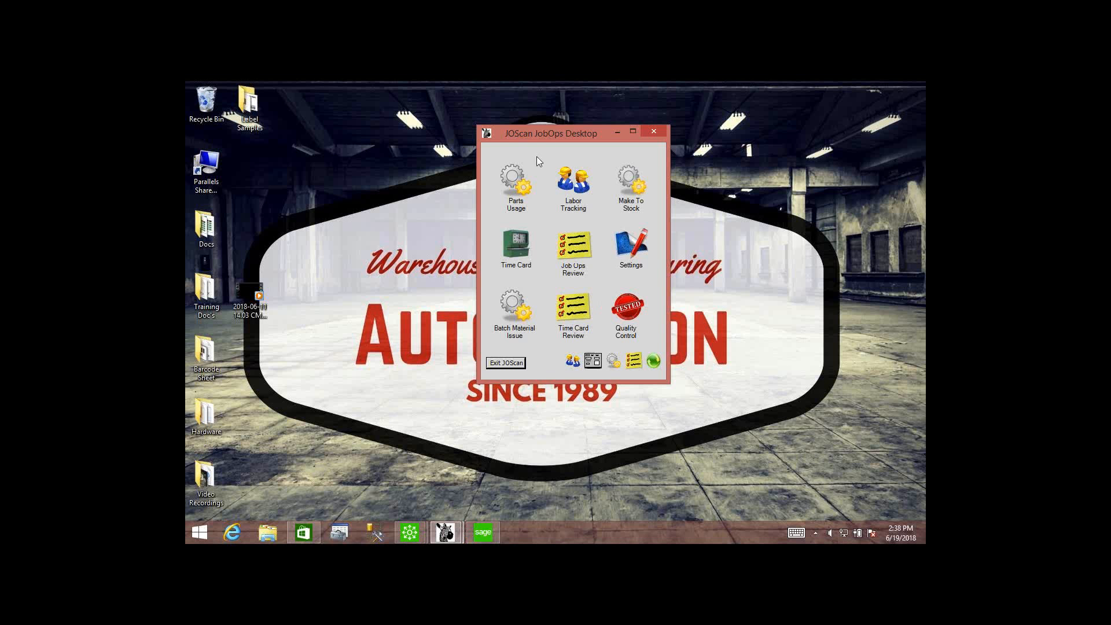
drag(566, 138, 658, 151)
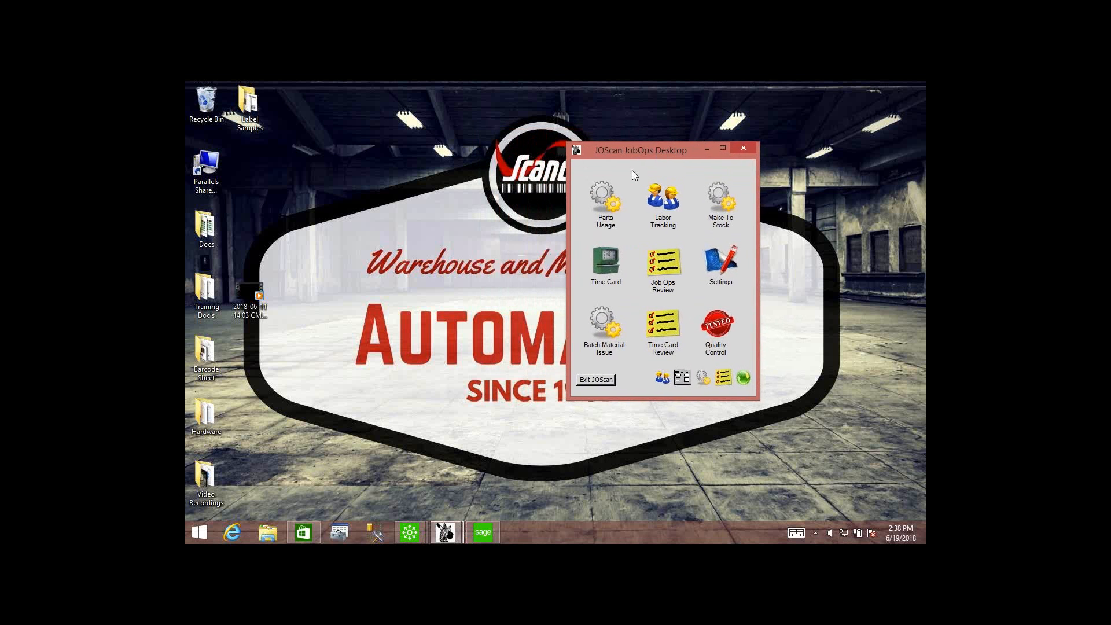
Open Parts Usage in JOScan and sign in with the employee number.
click(608, 197)
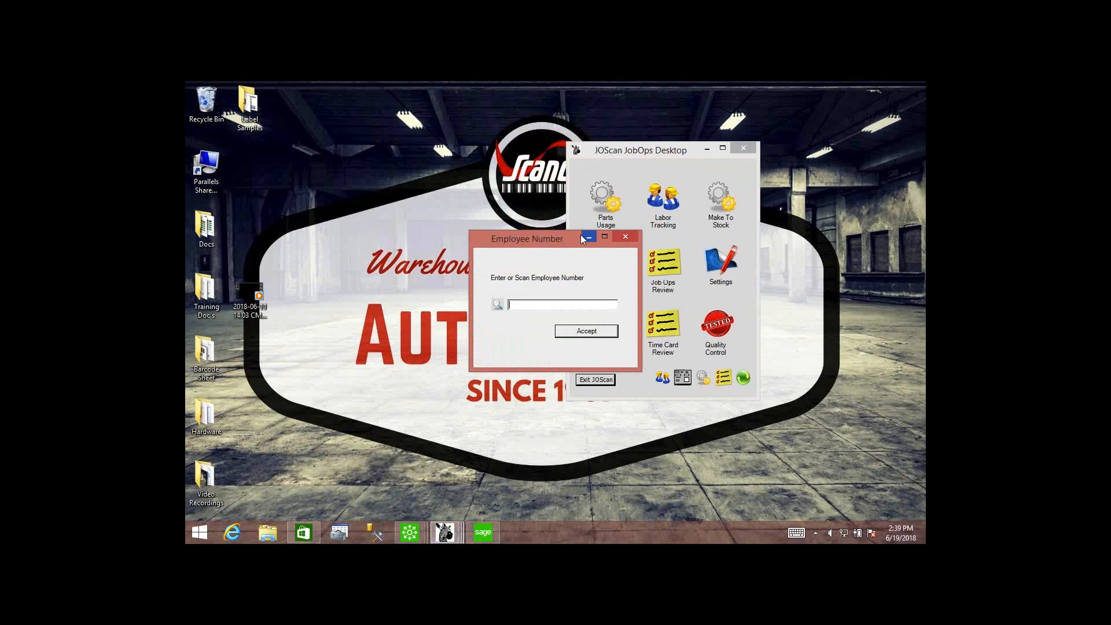
text(110000100)
key(Return)
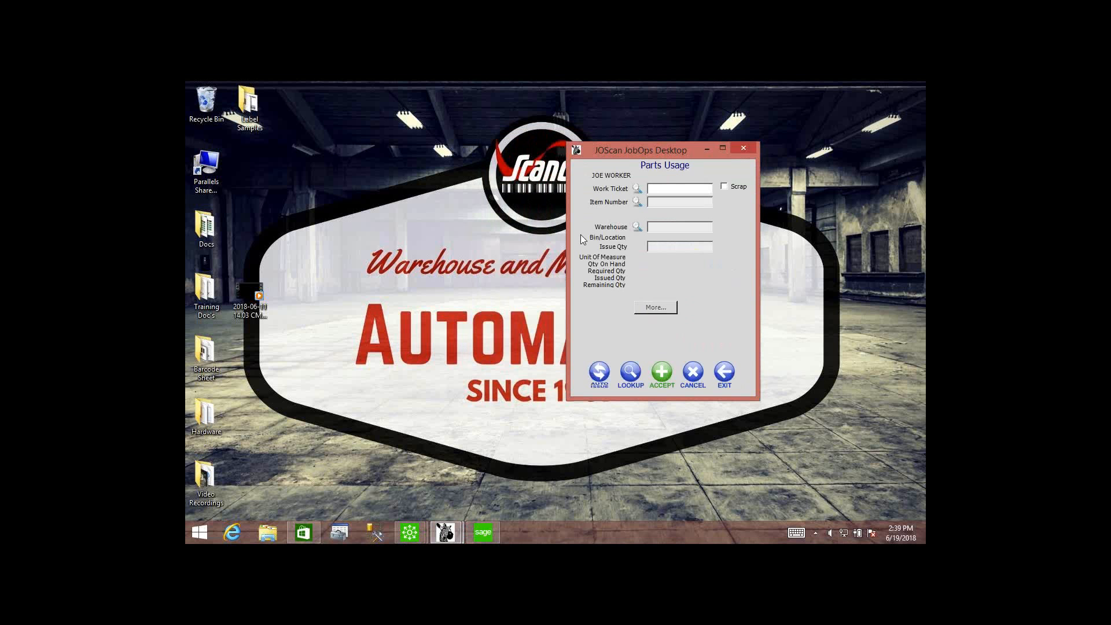
Issue 2 of item BOARD-IDX266 from warehouse 000 to step 001 of the work ticket, and exit Parts Usage.
text(0001678-001-001)
key(Return)
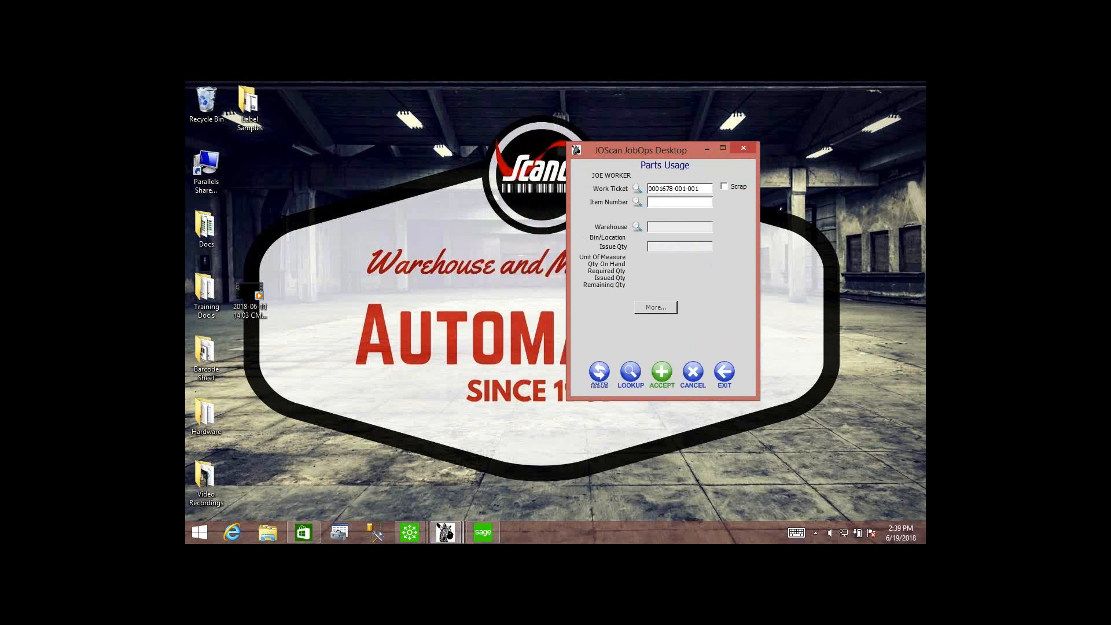
text(BOARD-IDX266)
key(Return)
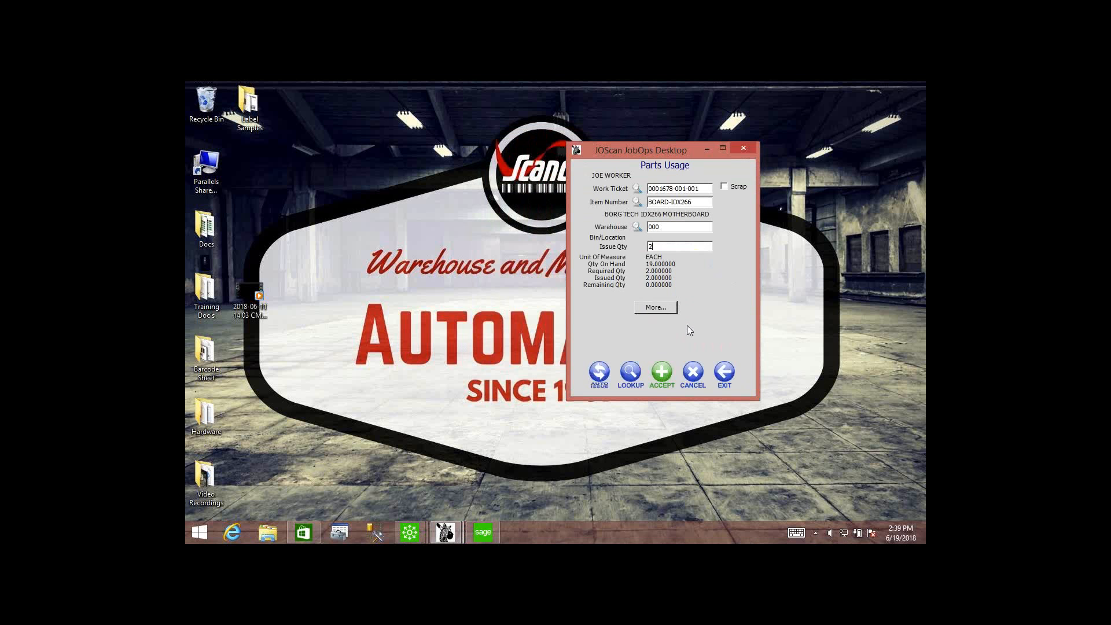
click(663, 372)
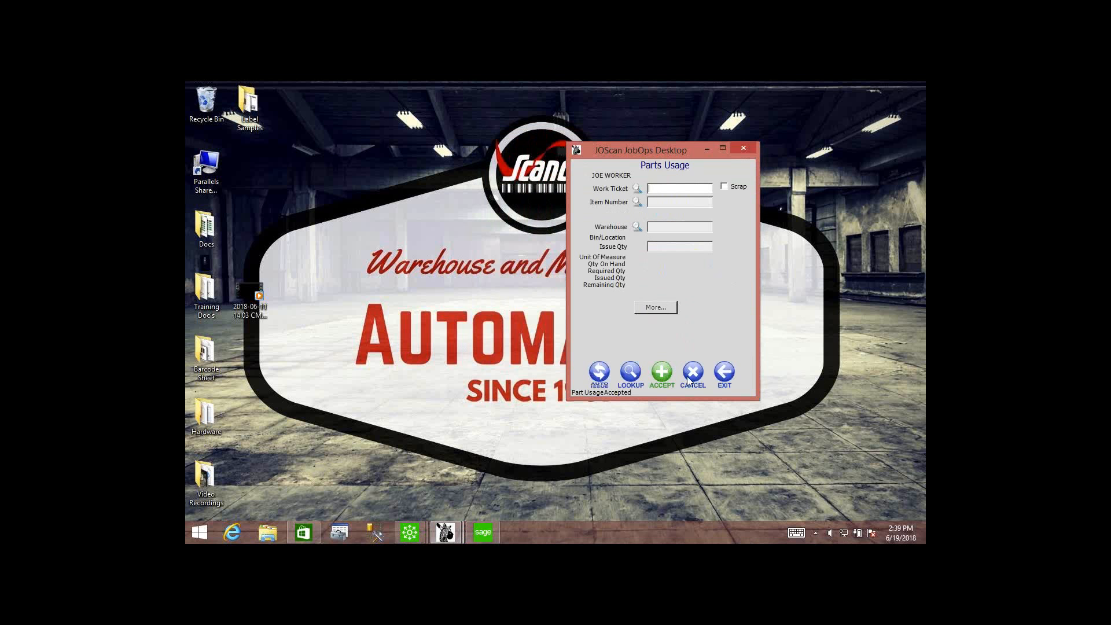
click(724, 372)
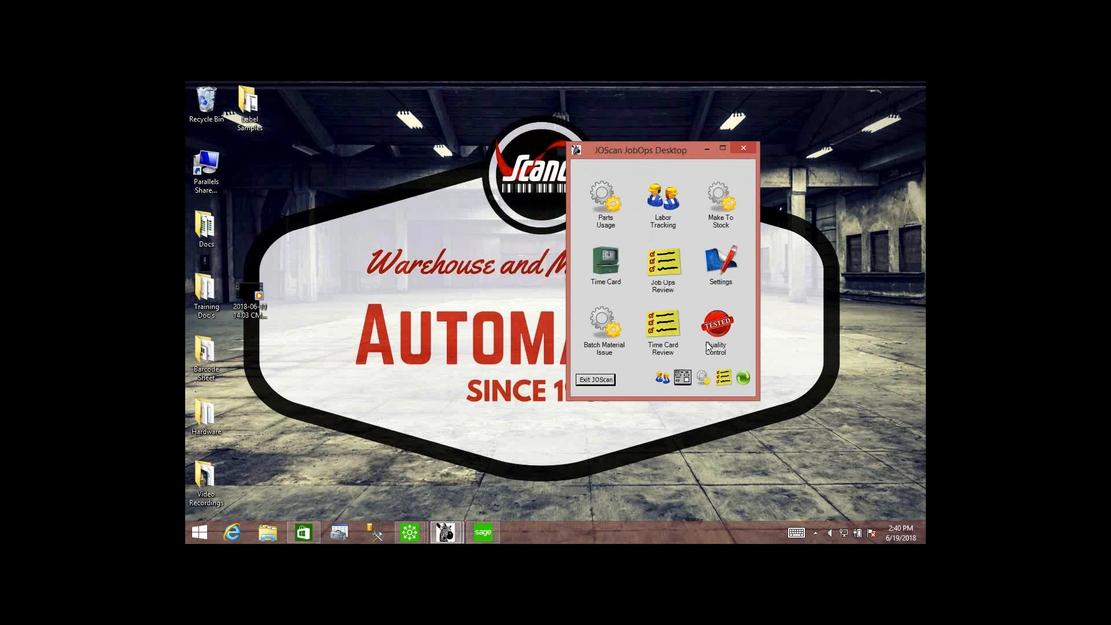
Reopen Parts Usage, sign in with the employee number, and enter the work ticket number with step 000.
click(600, 195)
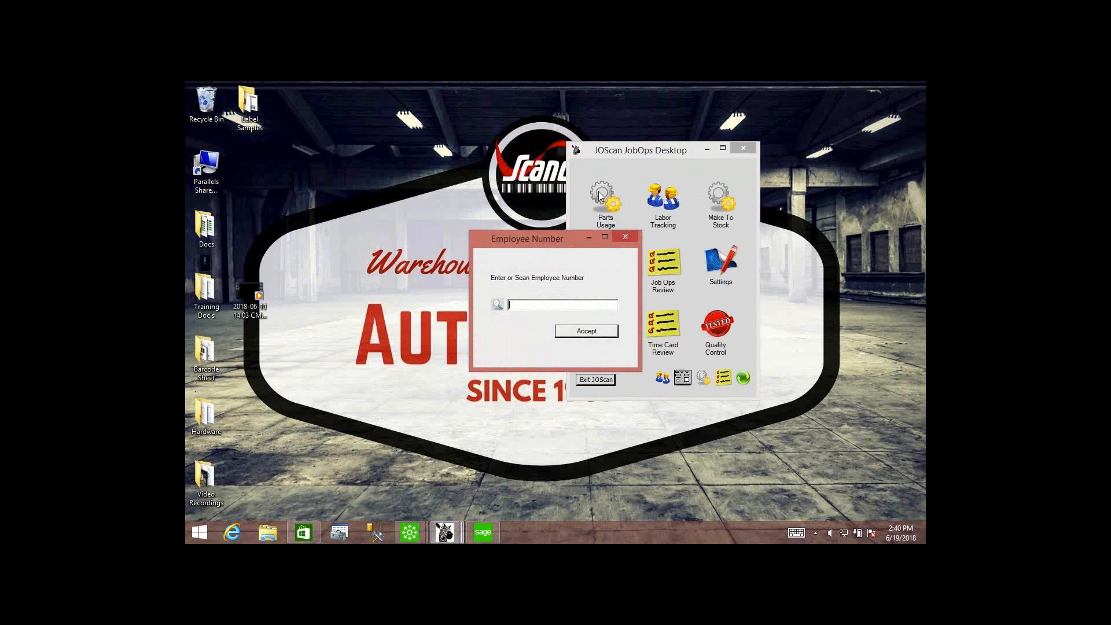
text(110000180)
key(Return)
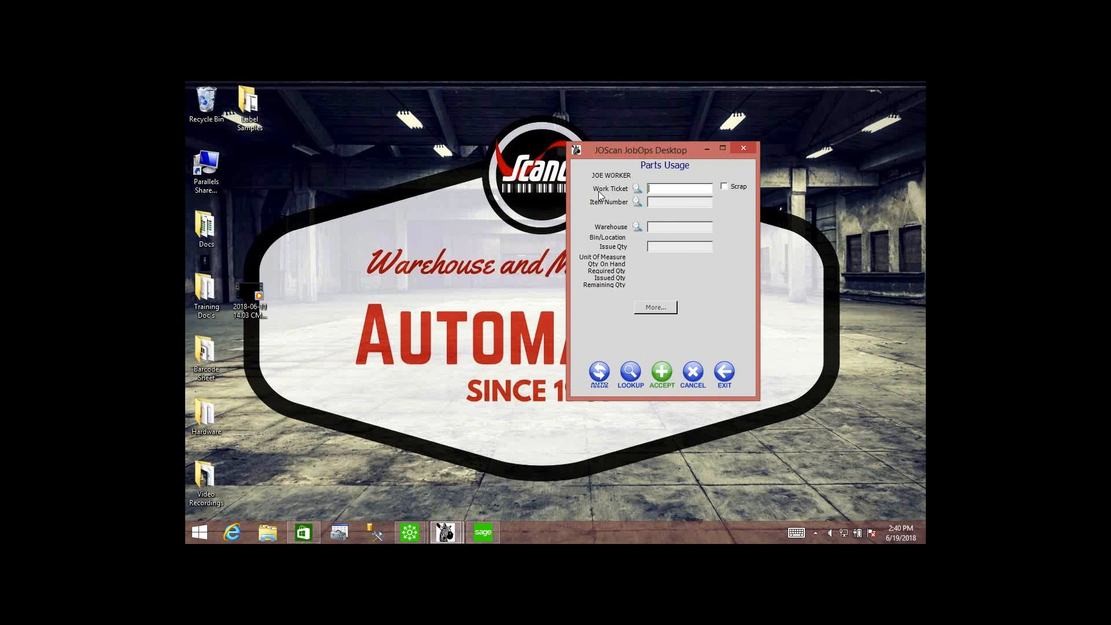
text(0001678-001-000)
key(Return)
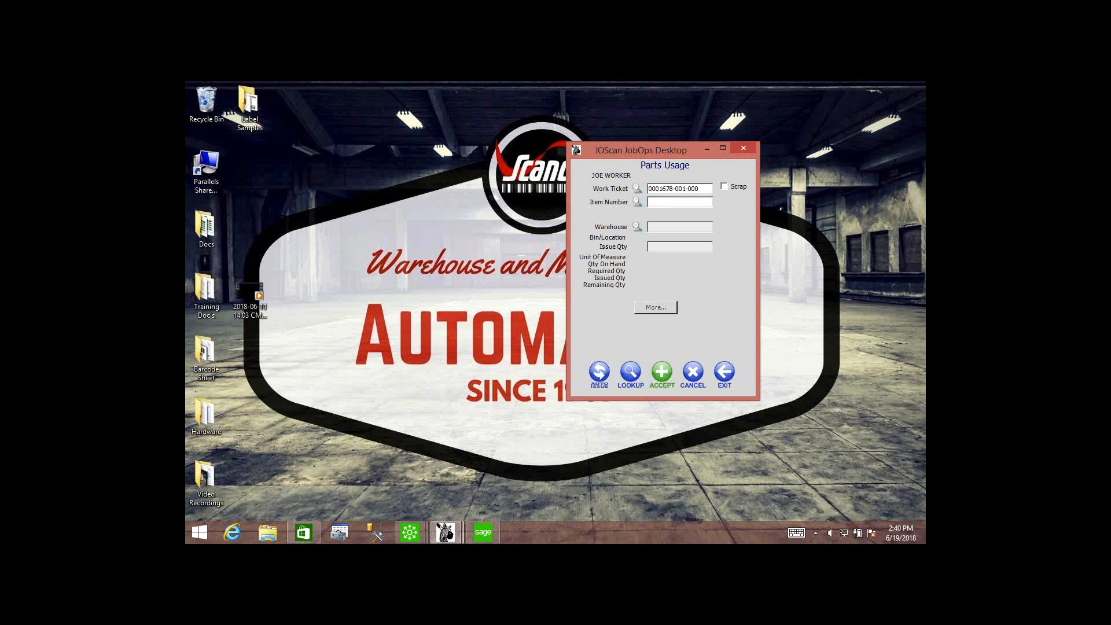
Try to add item BOARD-IDX266 to step 000 of the work ticket, cancel its use, and clear the item number.
text(BOARD-IDX266)
key(Return)
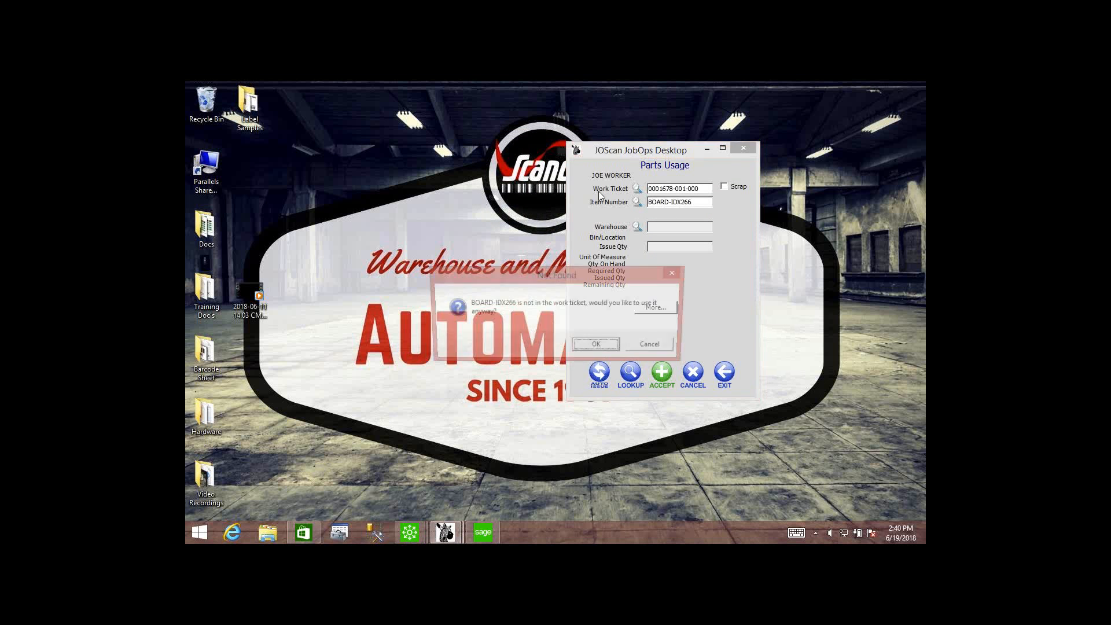
key(Return)
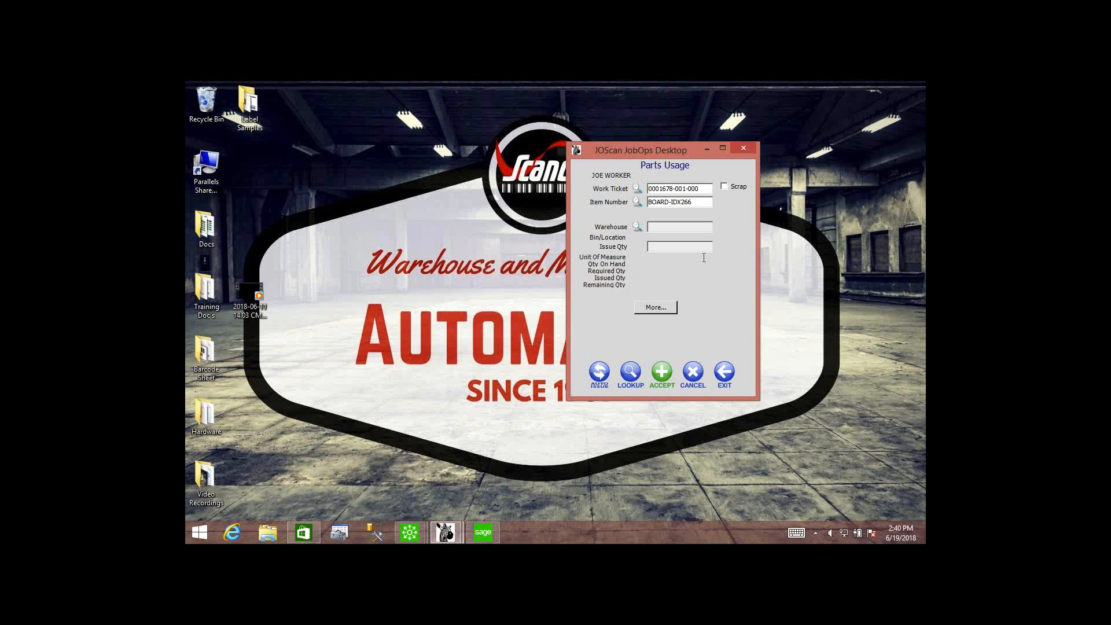
drag(648, 202, 738, 198)
key(Delete)
text(BOARD-IDX266)
key(Return)
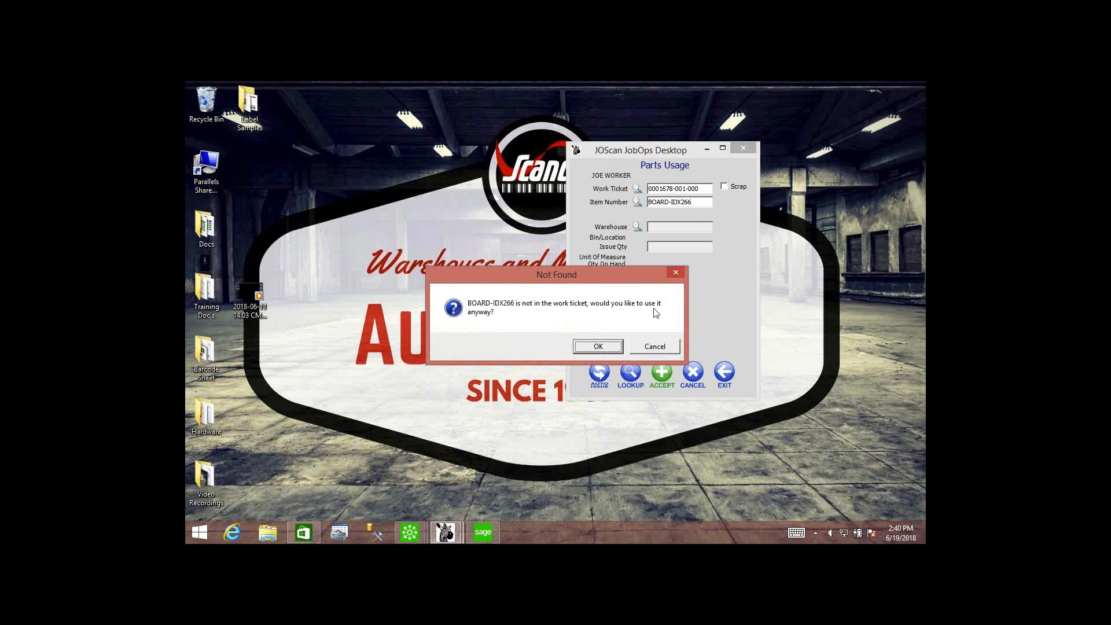
click(656, 346)
key(Delete)
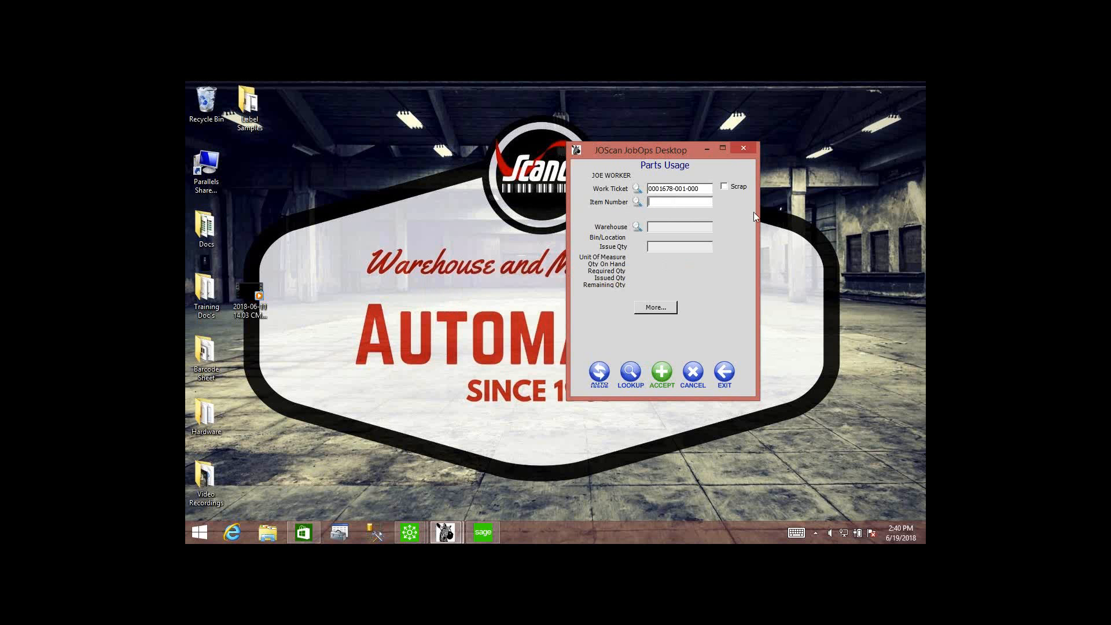
Retry adding item BOARD-IDX266 to step 000 of the work ticket, decline its use, and exit Parts Usage.
text(BOARD-IDX266)
key(Return)
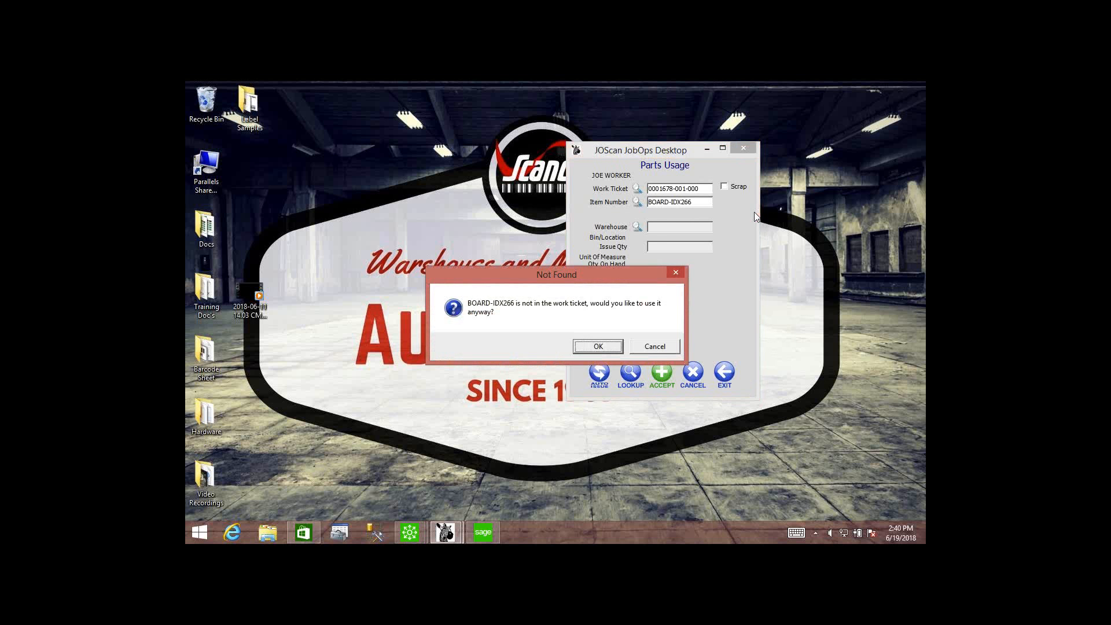
click(652, 346)
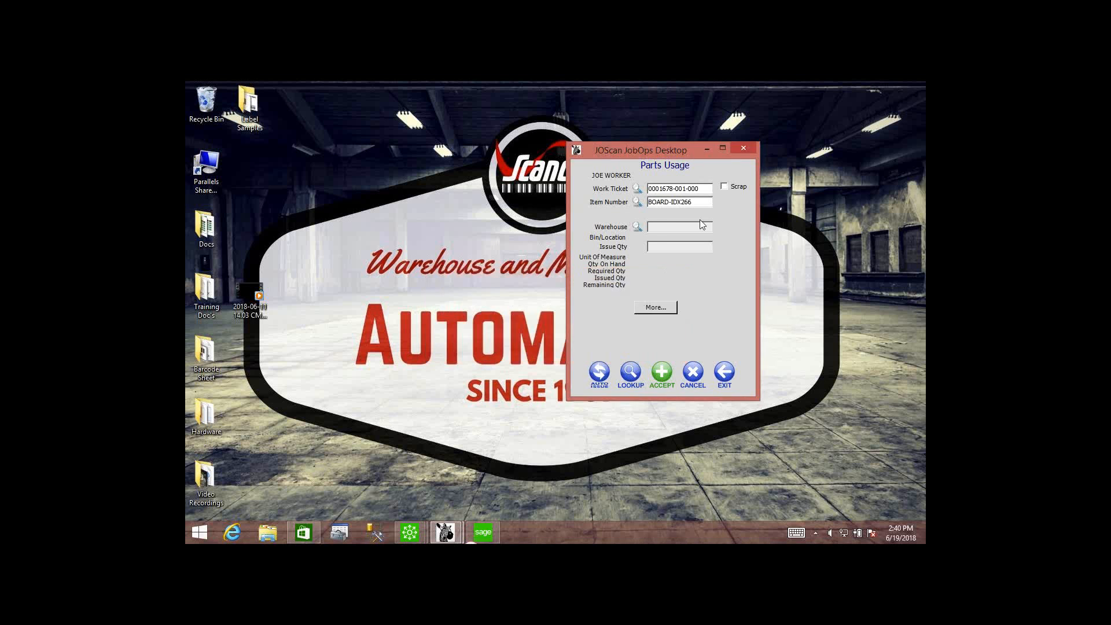
click(725, 373)
click(546, 345)
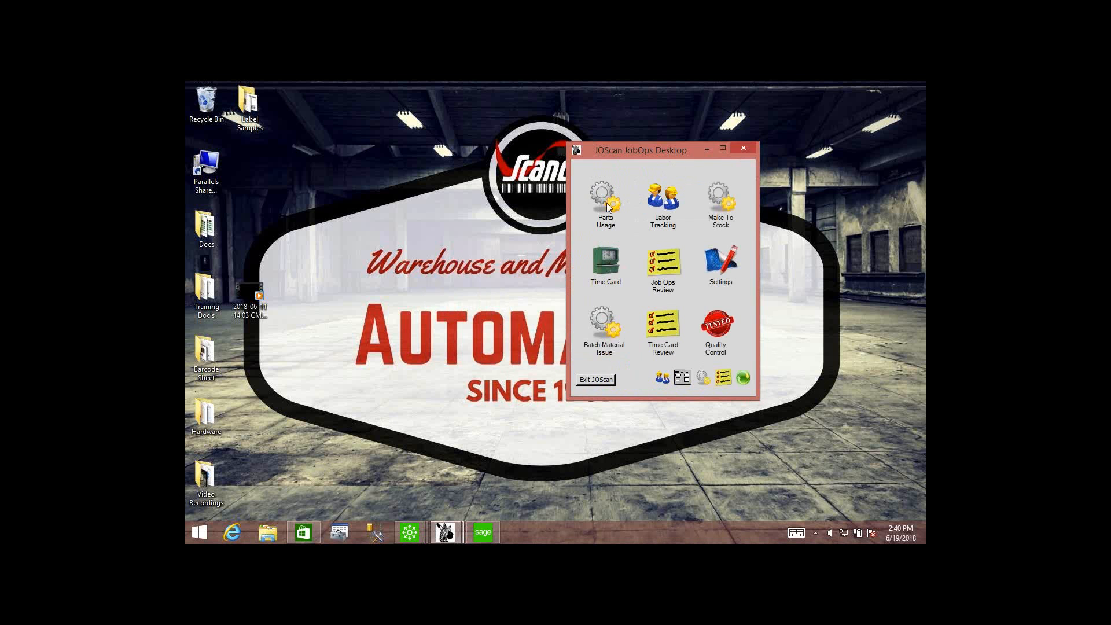
Reopen Parts Usage, sign in with the employee number, and enter the work ticket number with step 001.
text(010000100)
key(Return)
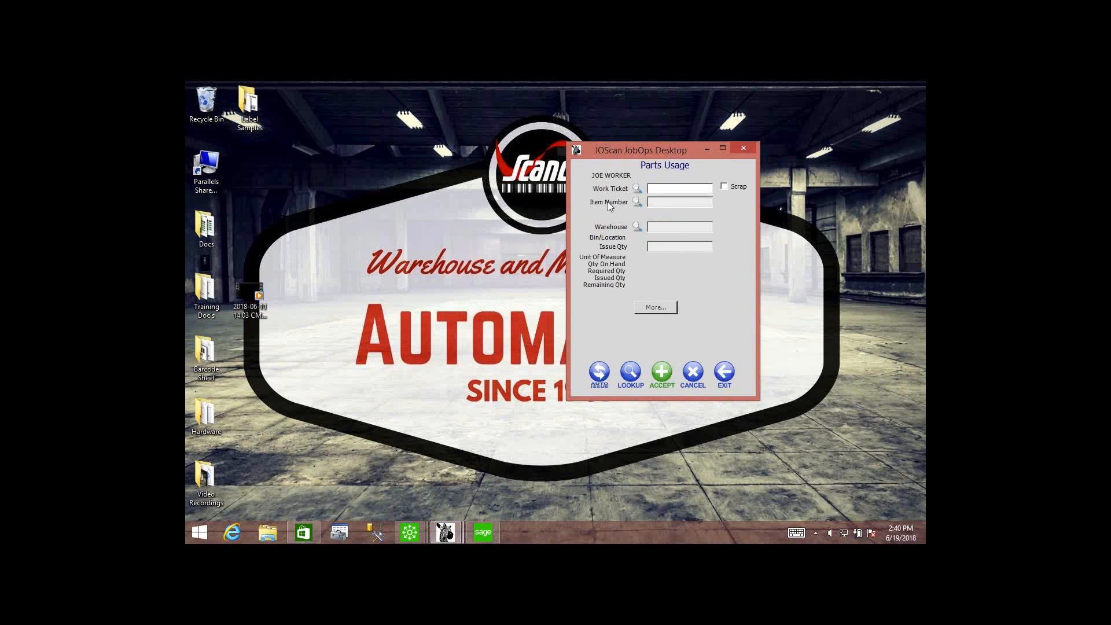
text(0001678-001-001)
key(Return)
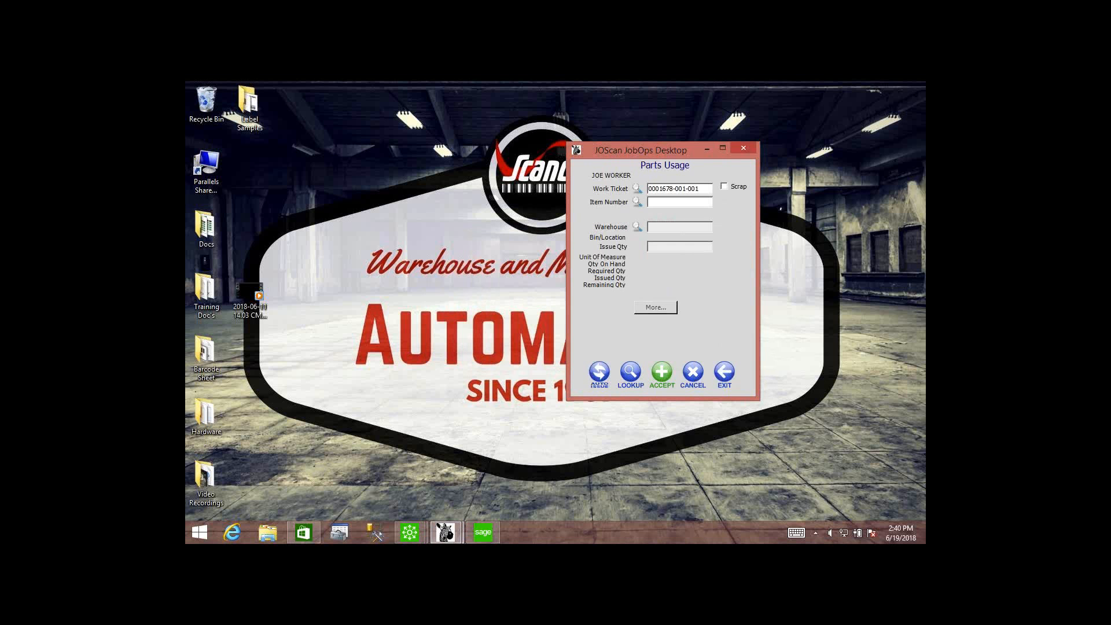
Return 2 of item BOARD-IDX266 to warehouse 000 by accepting an issue quantity of -2.
text(BOARD-IDX266)
key(Return)
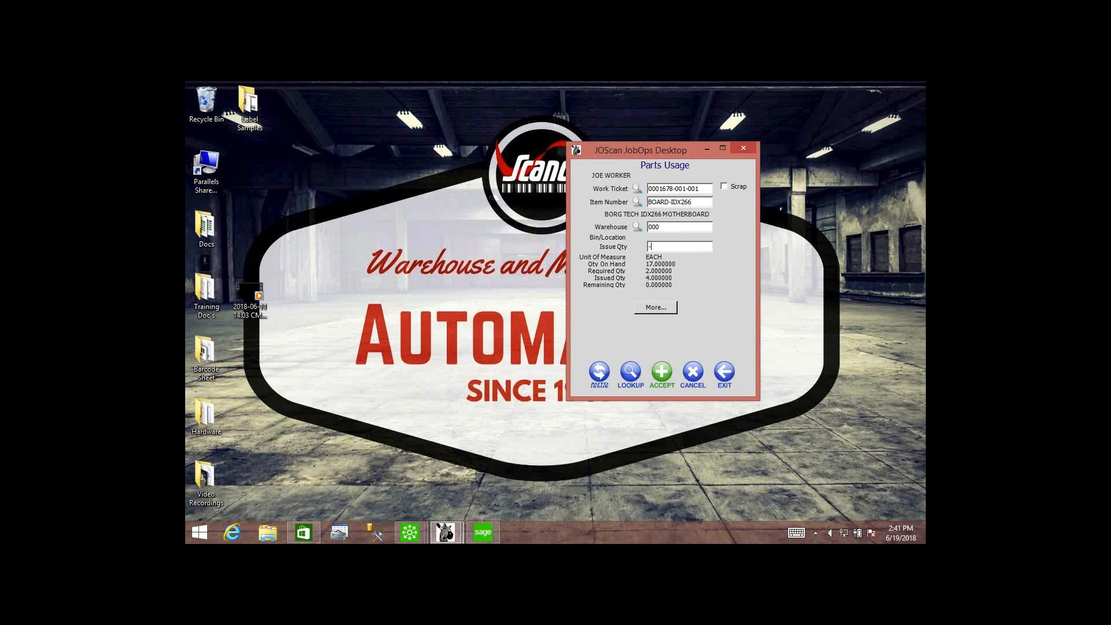
text(2)
click(666, 371)
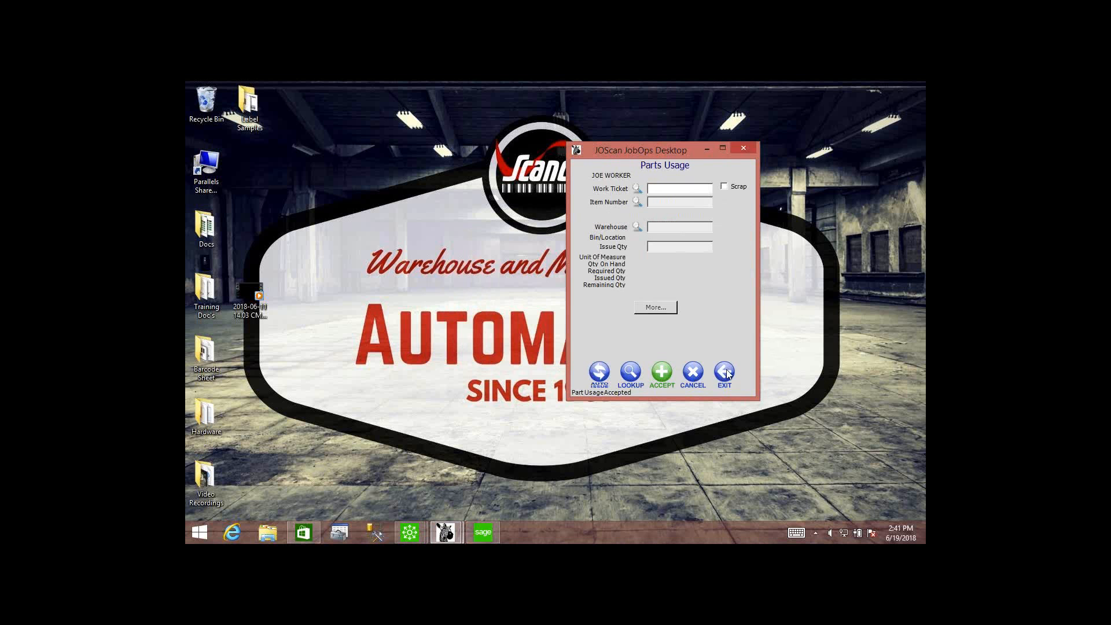
Enter item MEM-64 from warehouse 000 for step 001 of the work ticket.
text(0001678-001-001)
key(Return)
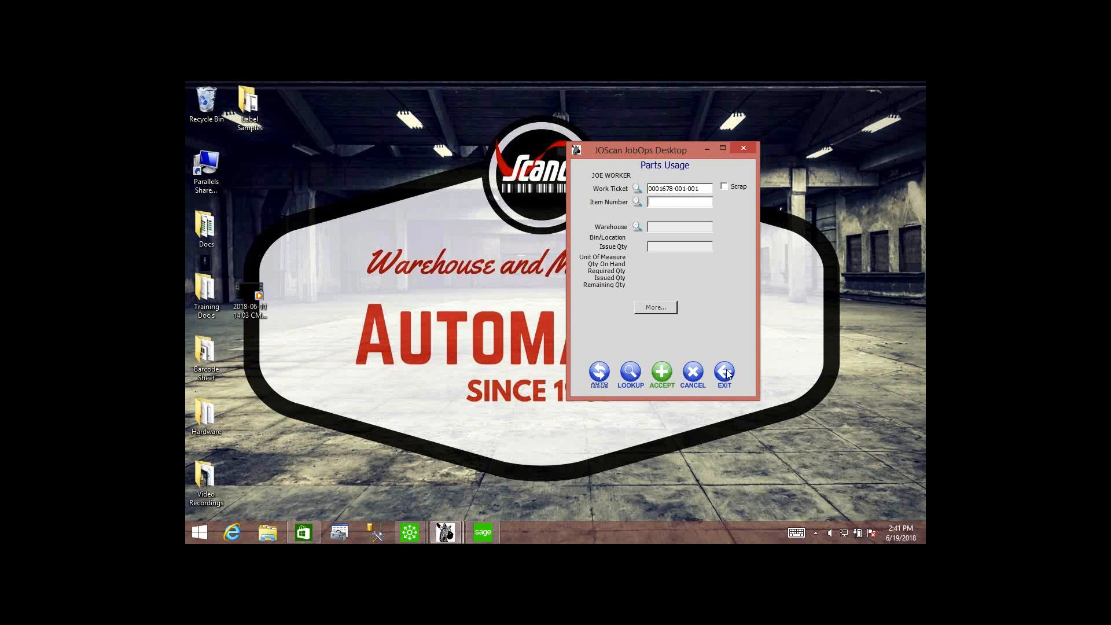
text(MEM-64)
key(Return)
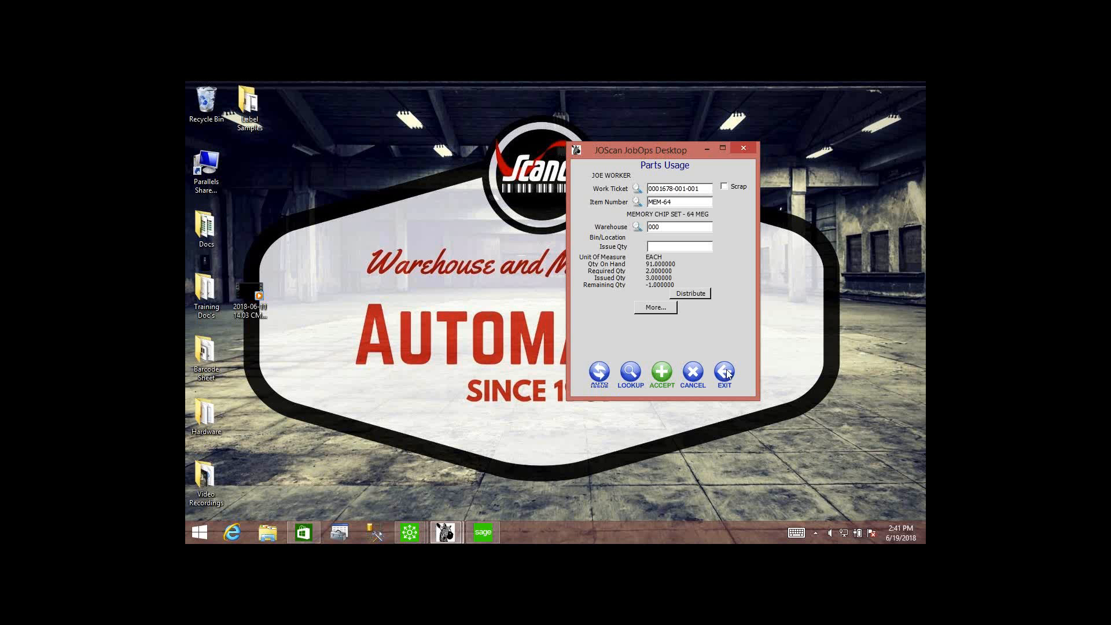
Distribute an issue quantity of 1 of MEM-64 to lot 6223, accept the usage, and exit Parts Usage.
click(692, 292)
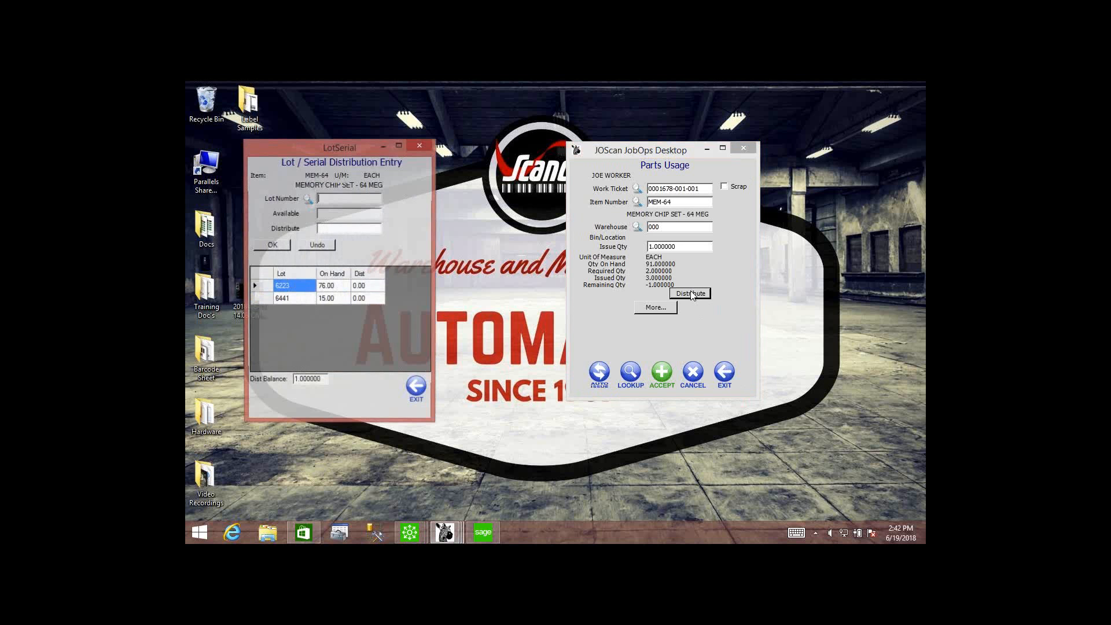
drag(340, 147, 394, 120)
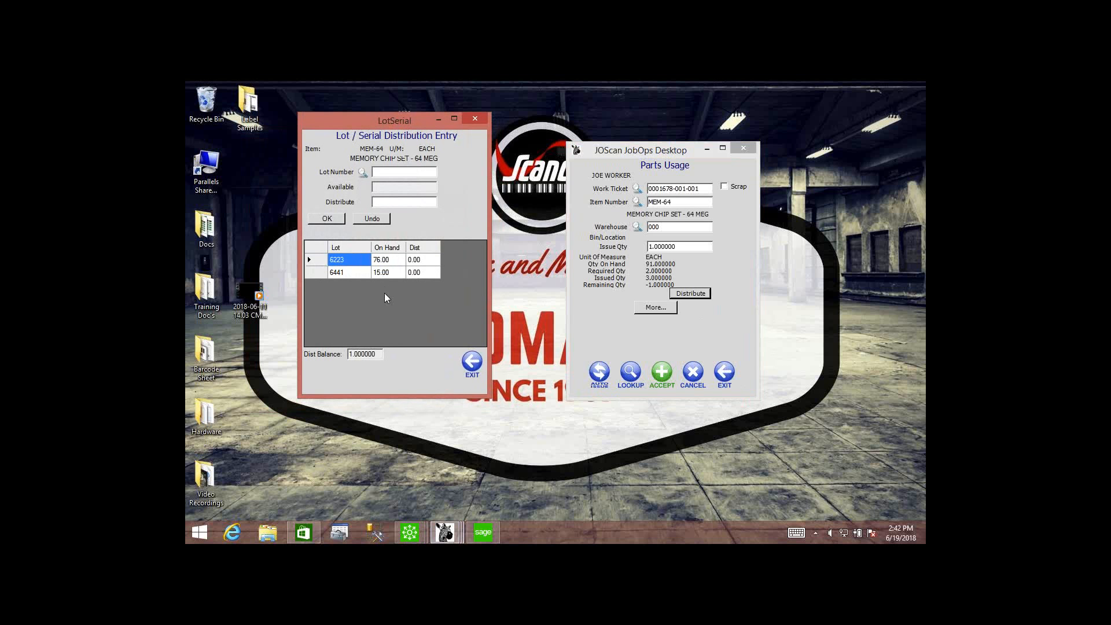
text(6223)
key(Return)
click(328, 220)
click(471, 361)
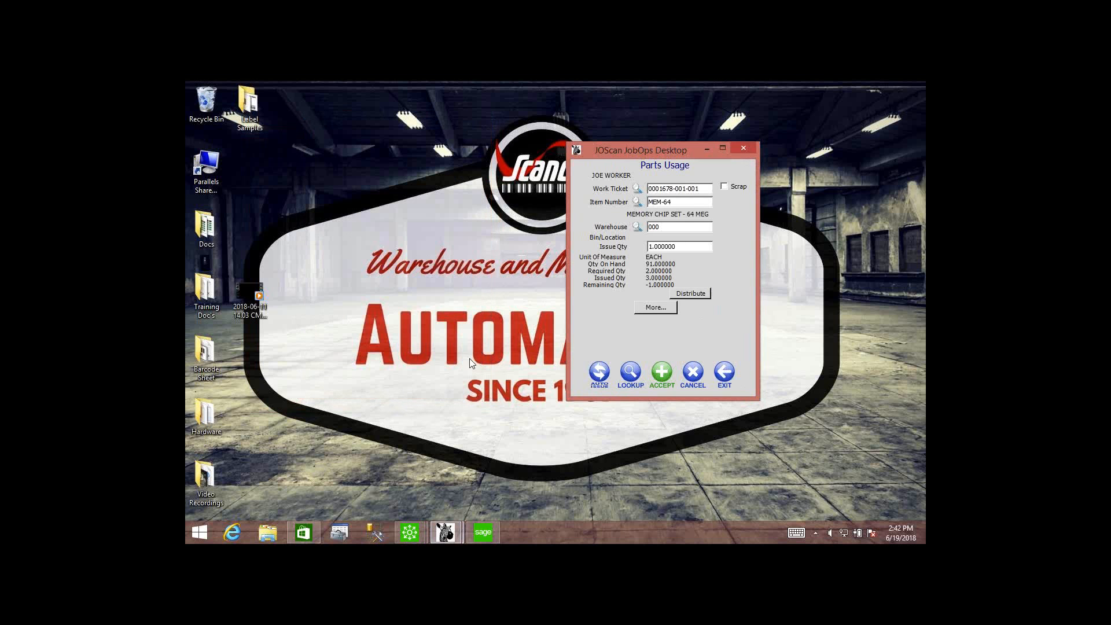
click(663, 372)
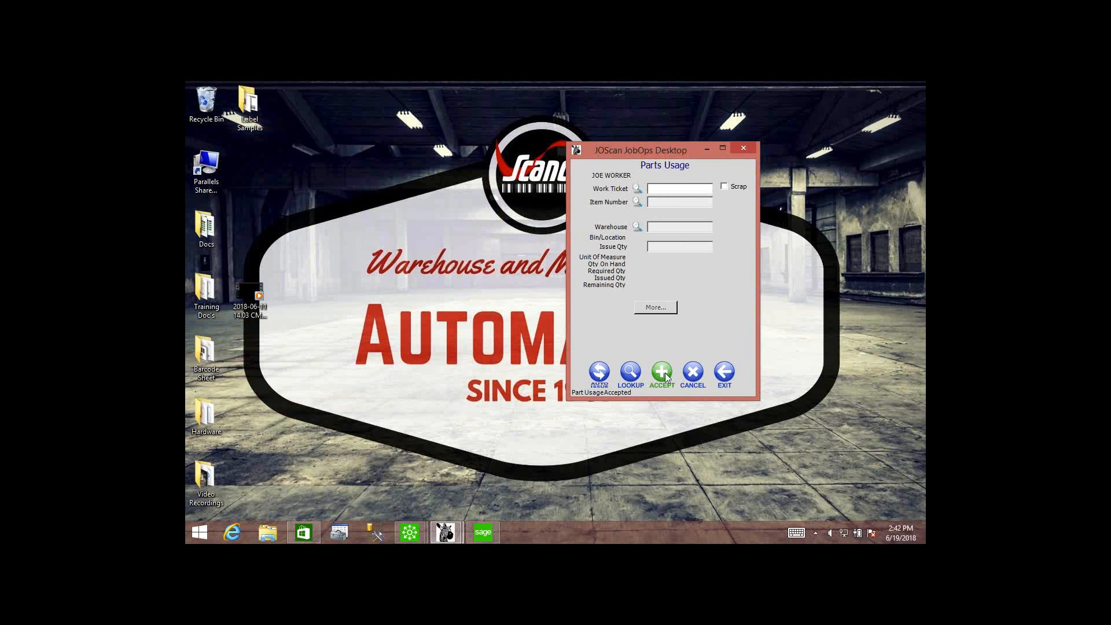
click(726, 373)
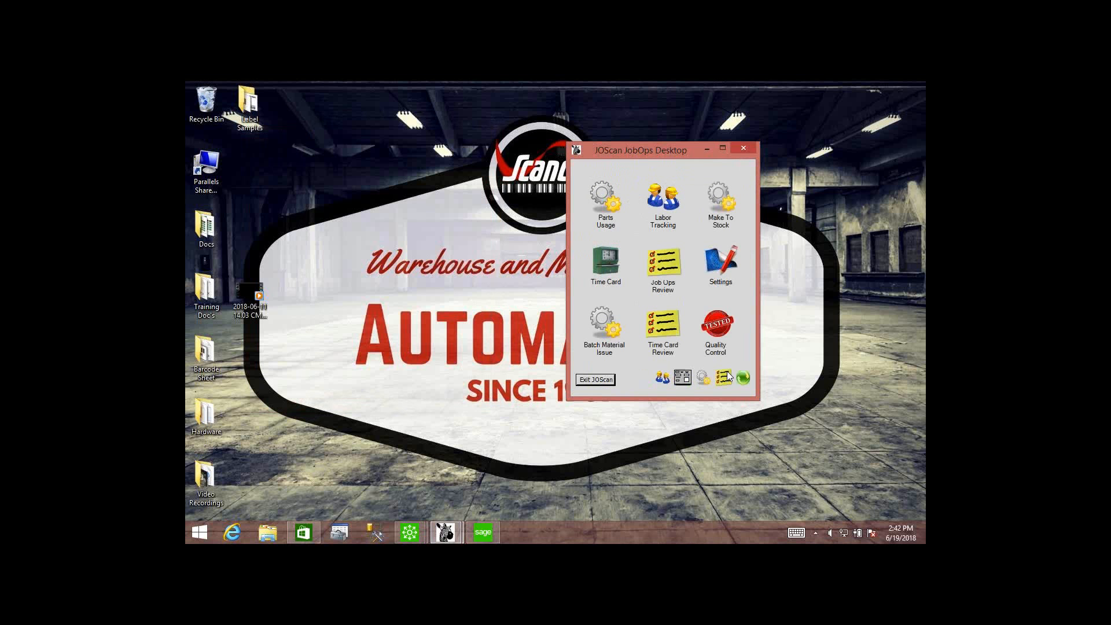
Open Job Ops Review with the password and reload the Parts Usage records.
click(664, 266)
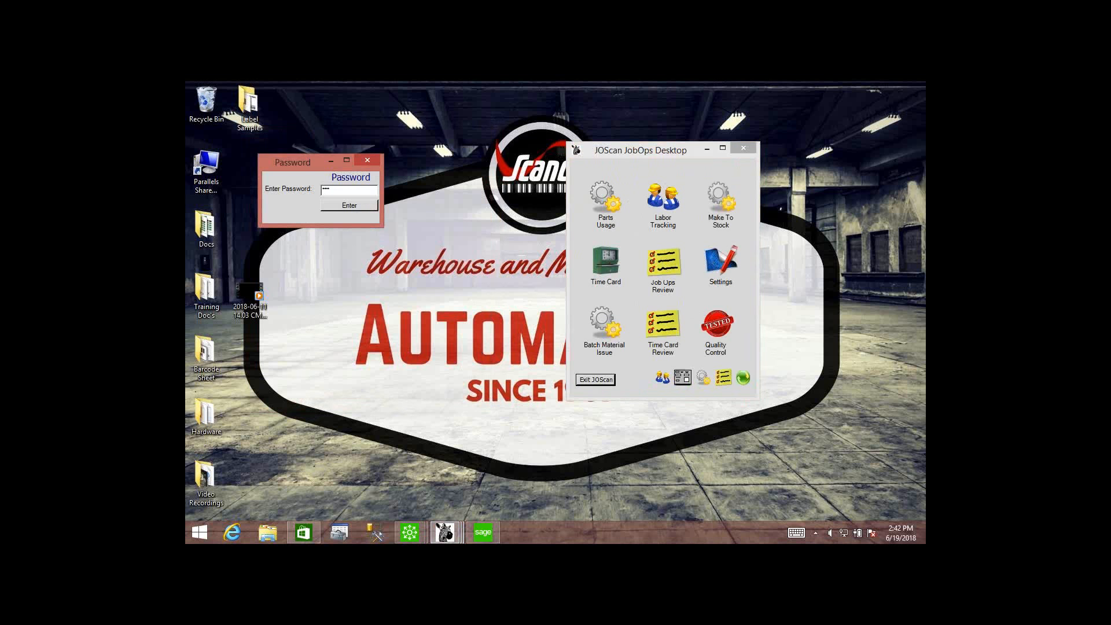
key(Return)
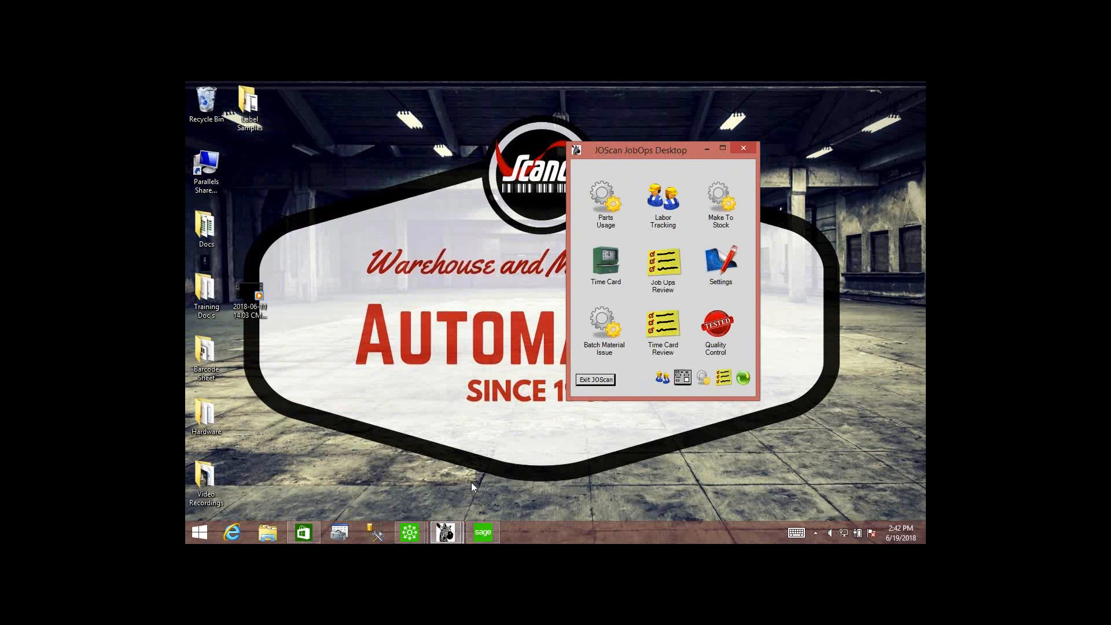
mouse_move(456, 531)
click(502, 486)
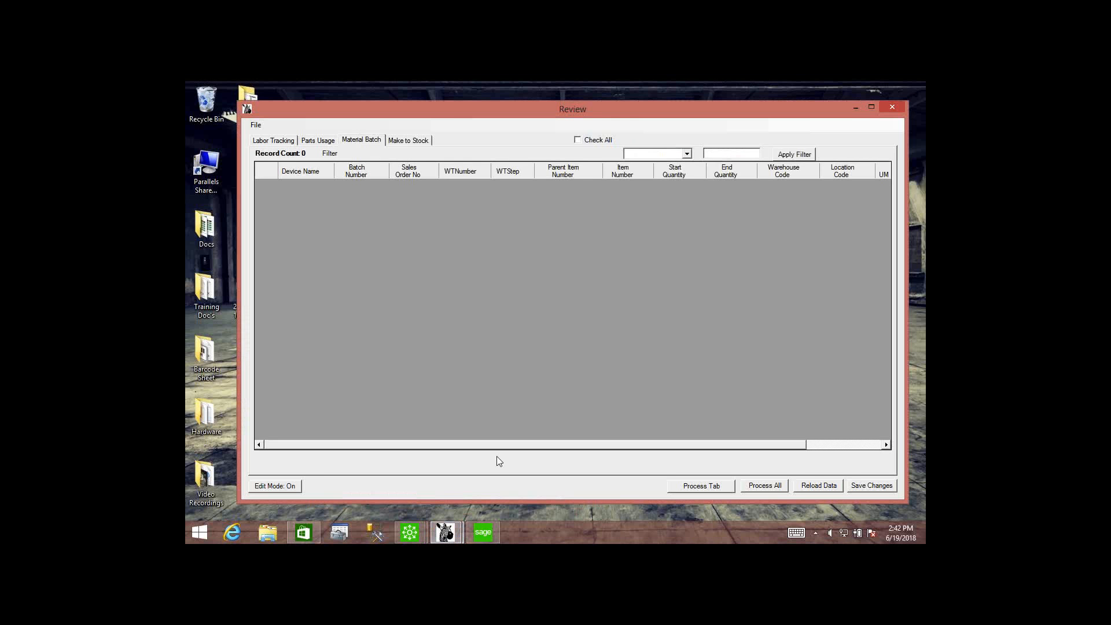
click(324, 141)
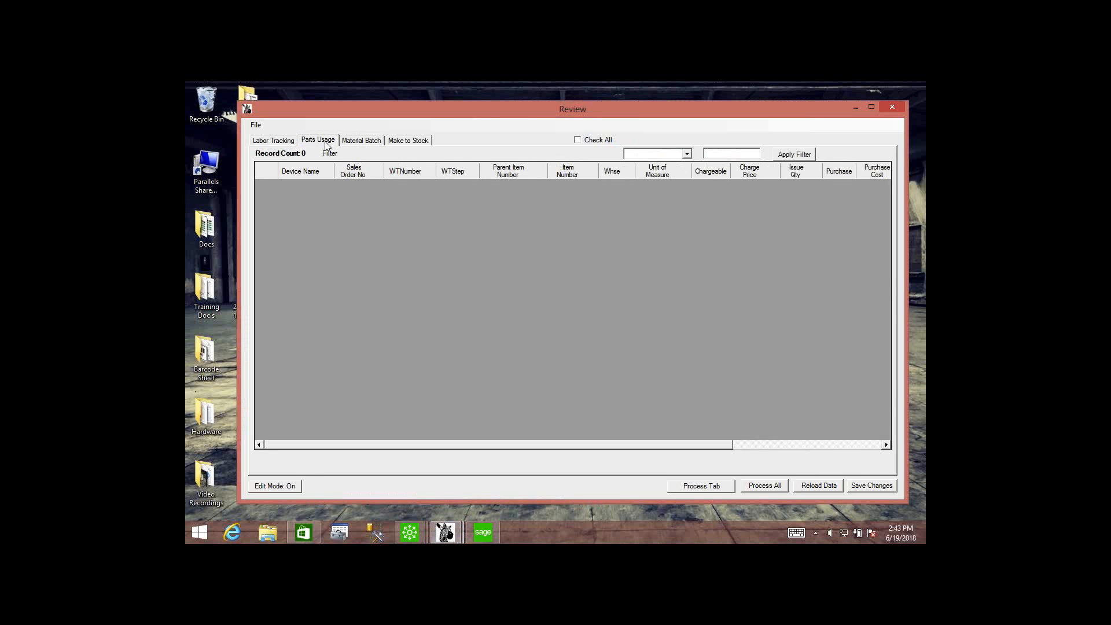
click(807, 490)
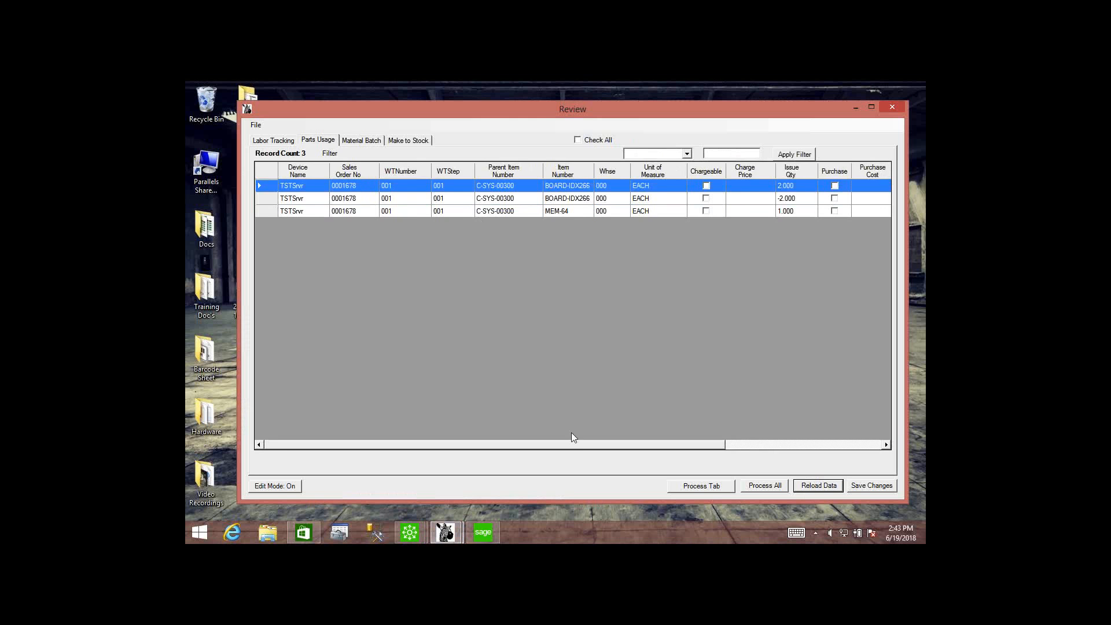
Examine the parts usage issue quantities and the lot distribution of MEM-64, and close the review.
drag(576, 446, 726, 452)
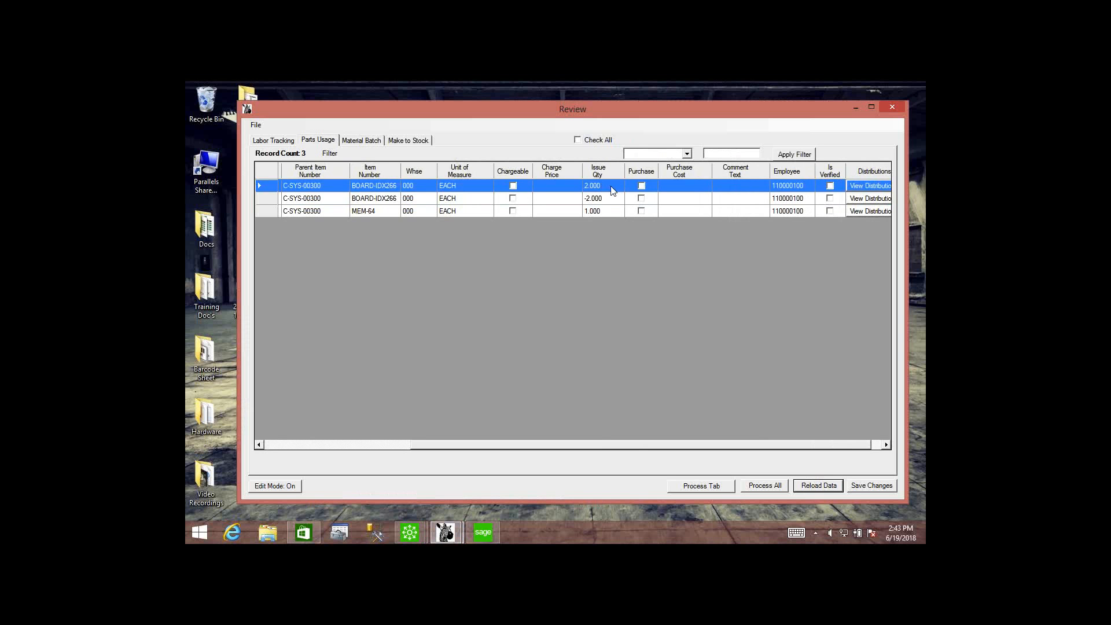
click(613, 201)
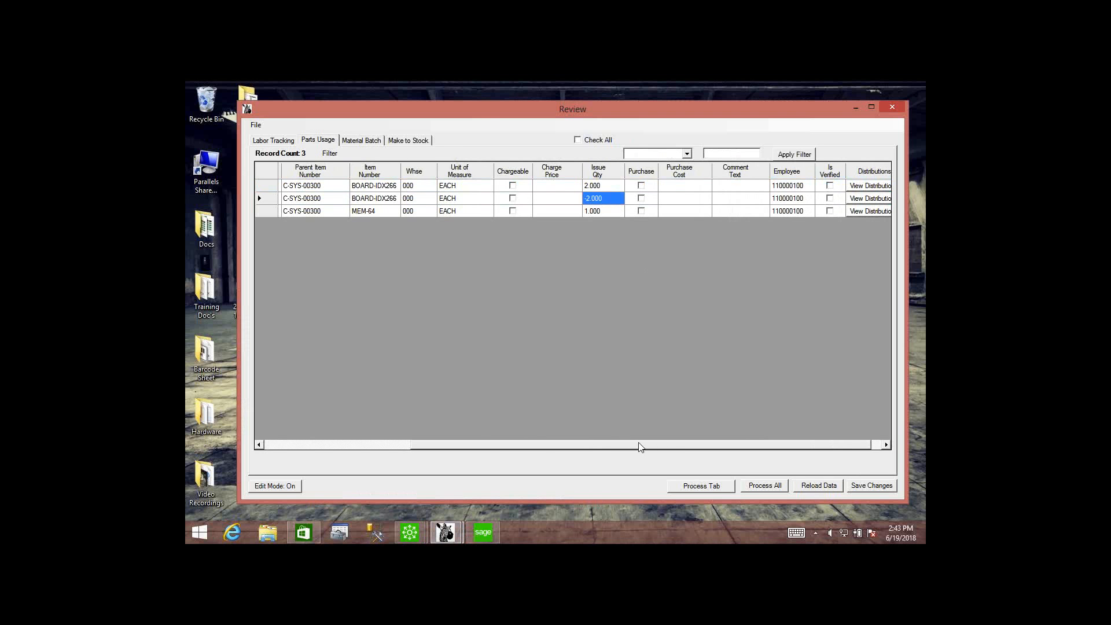
drag(640, 446, 666, 447)
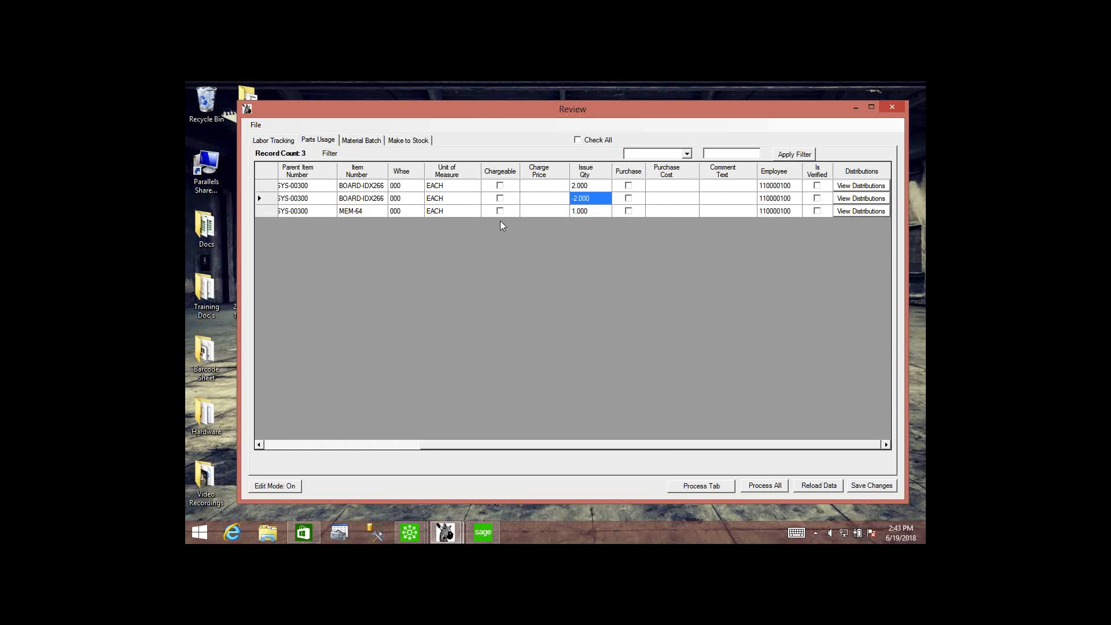
click(848, 212)
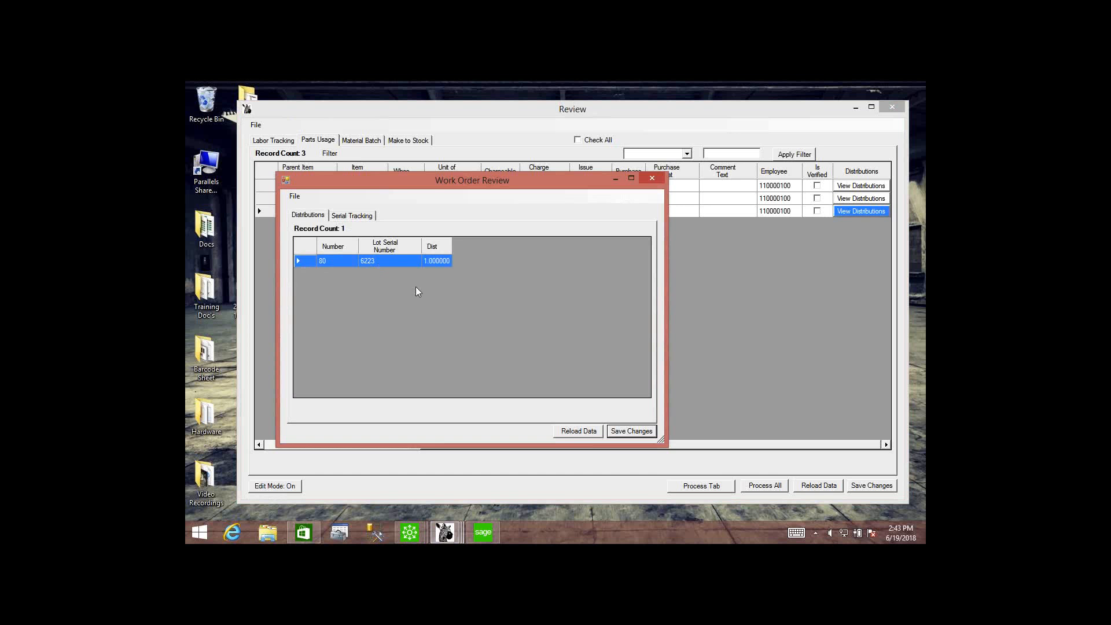
click(652, 178)
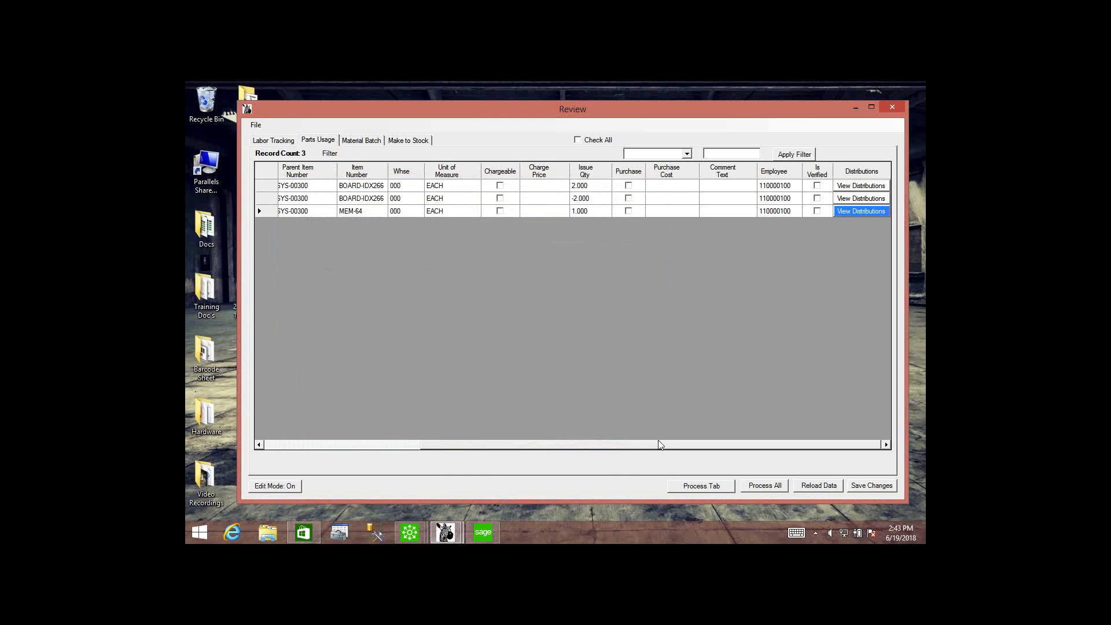
drag(656, 446, 498, 459)
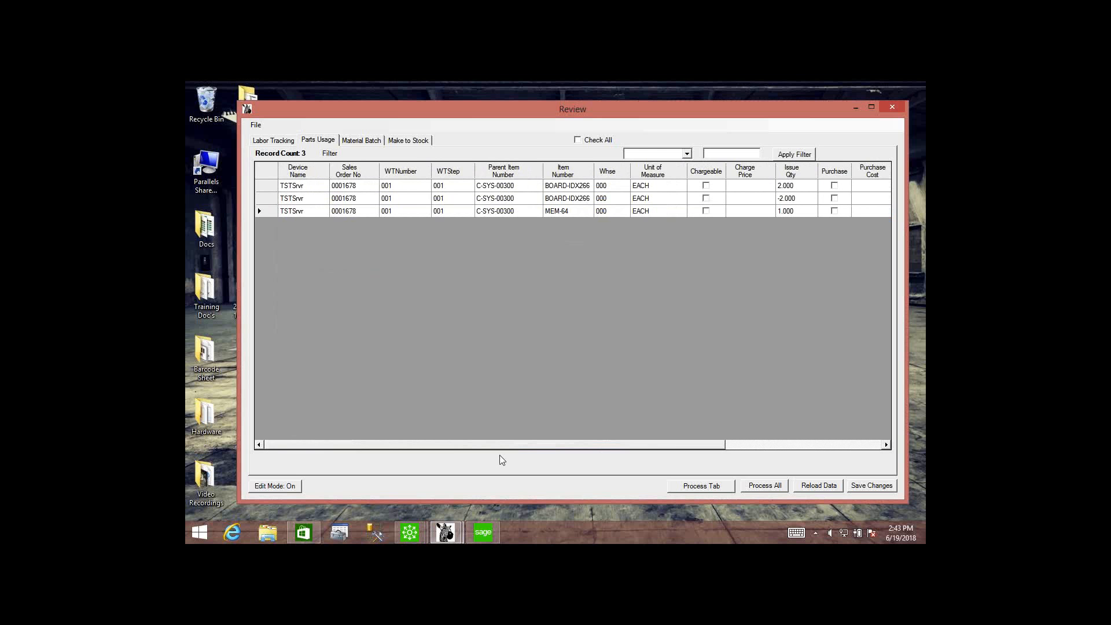
click(893, 109)
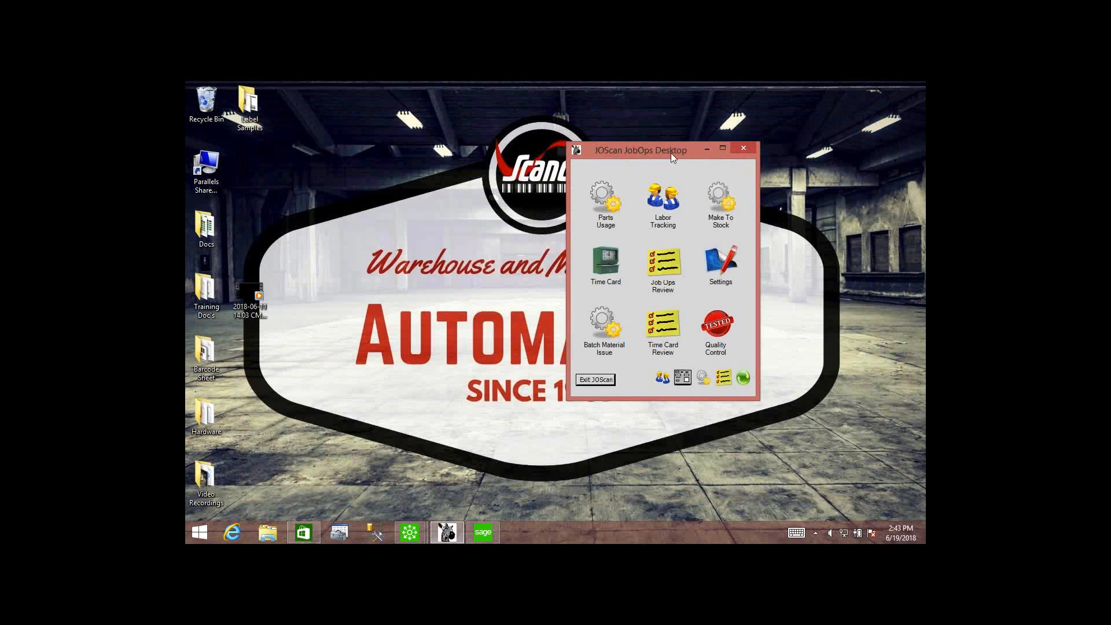
Open Parts Usage again, sign in with the employee number, and enter step 001 of the work ticket.
click(603, 193)
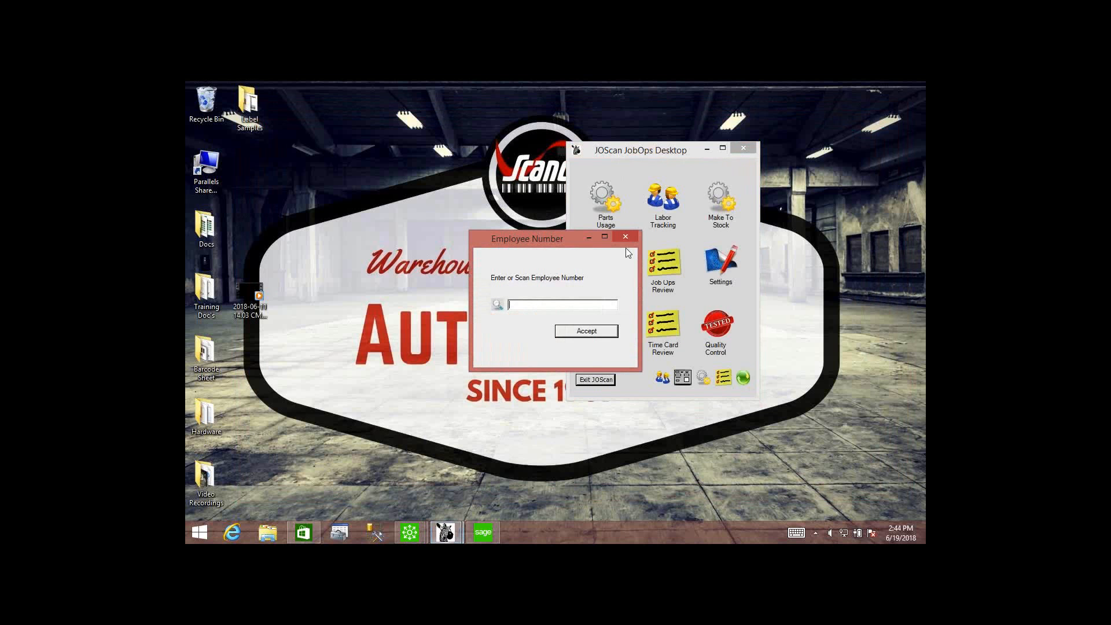
text(100000100)
key(Return)
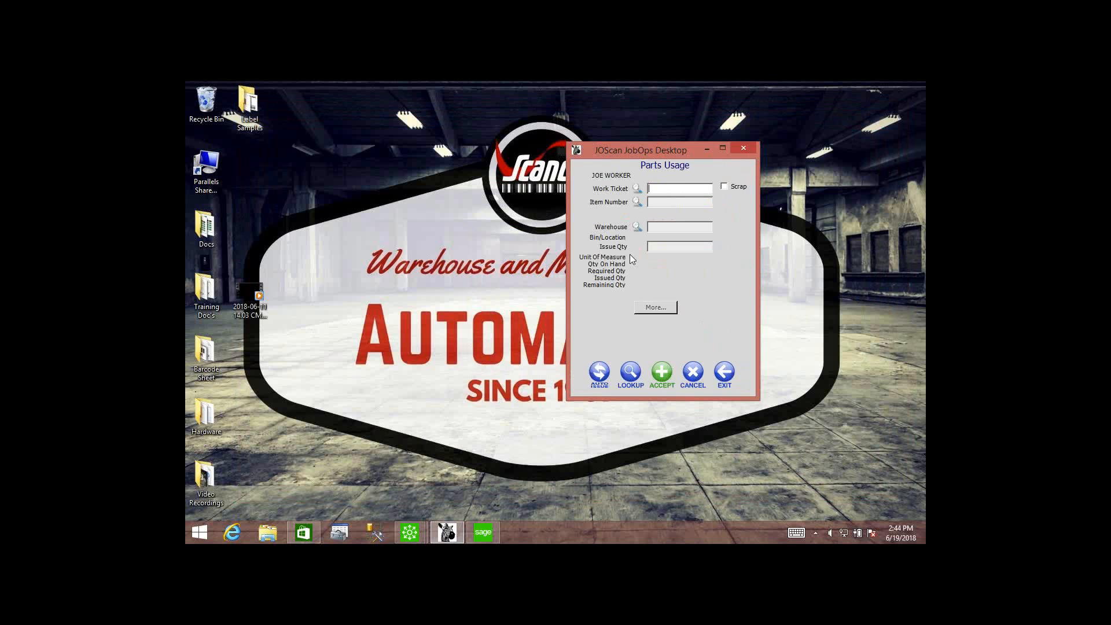
text(0001678-001-001)
key(Return)
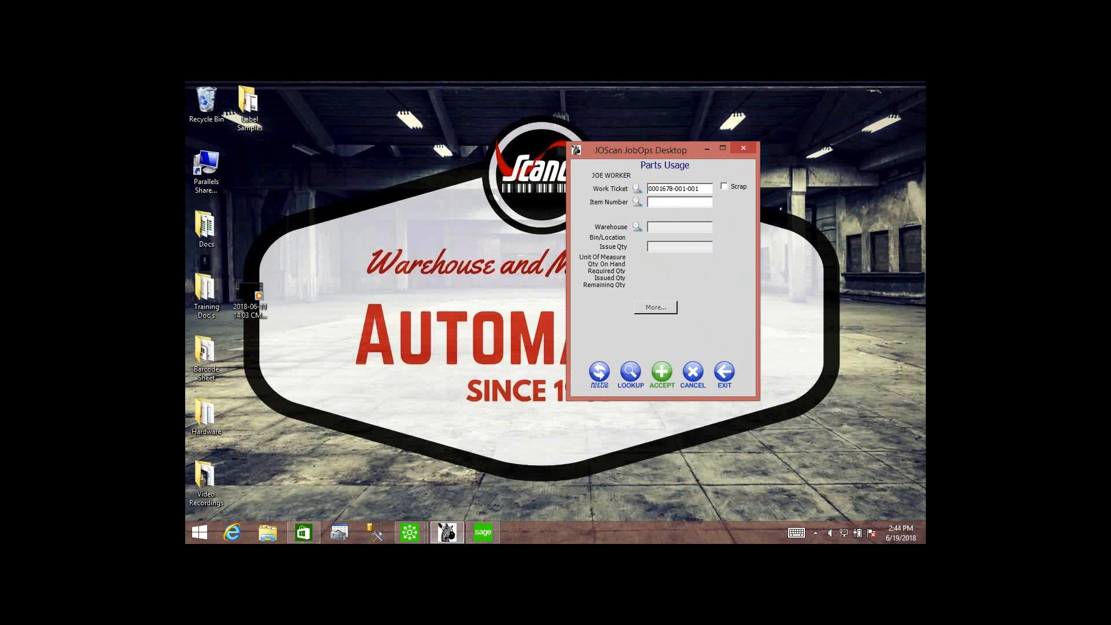
Issue 4 of the unlisted item SWR-OS/3 from warehouse 000 to the work ticket, and exit Parts Usage.
text(SWR-OS/3)
key(Return)
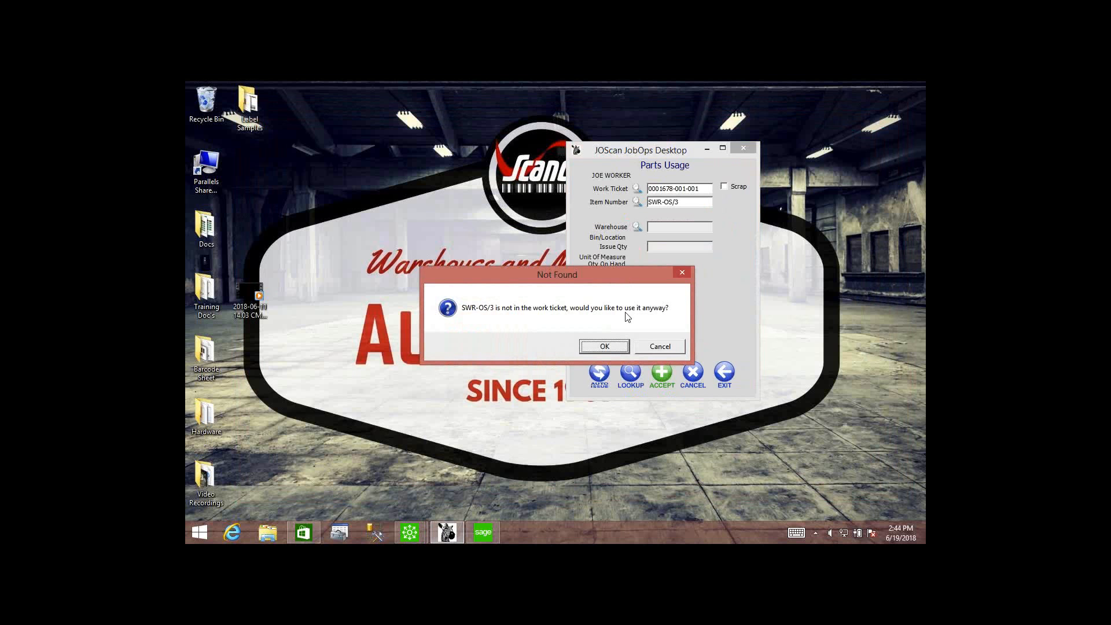
click(604, 346)
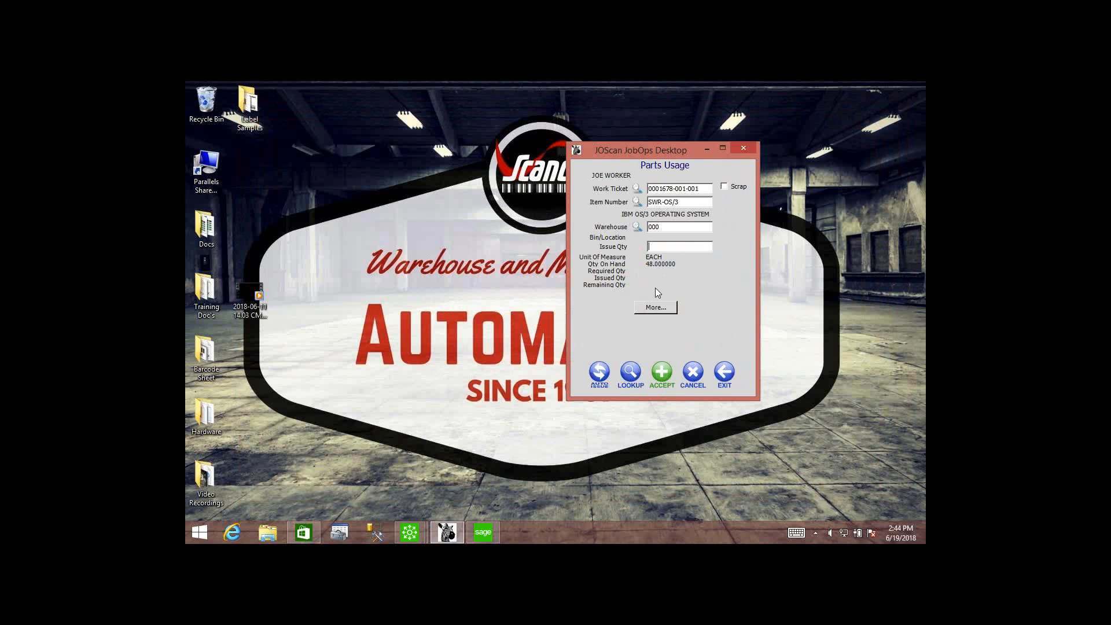
text(4)
click(664, 372)
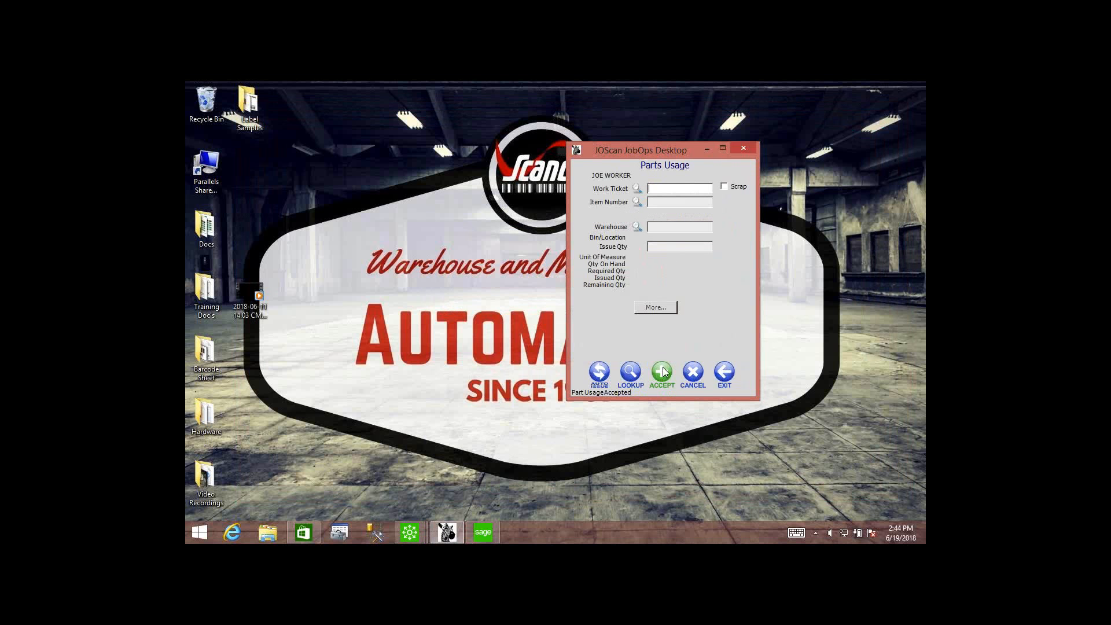
click(725, 373)
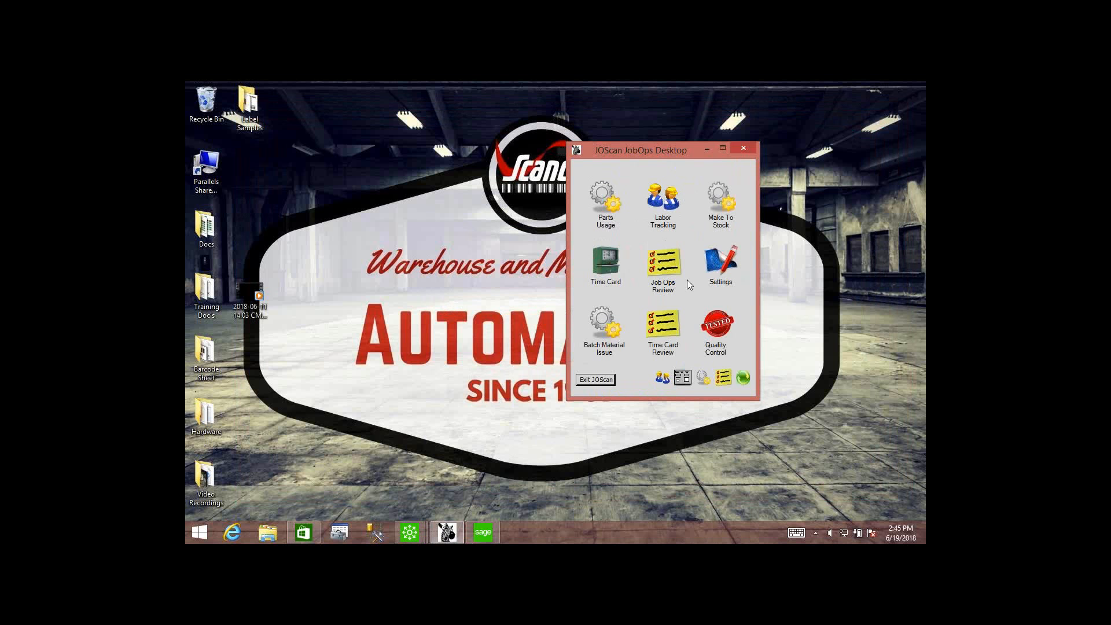
Open Status Change and enter the employee number and step 001 of the work ticket.
click(662, 377)
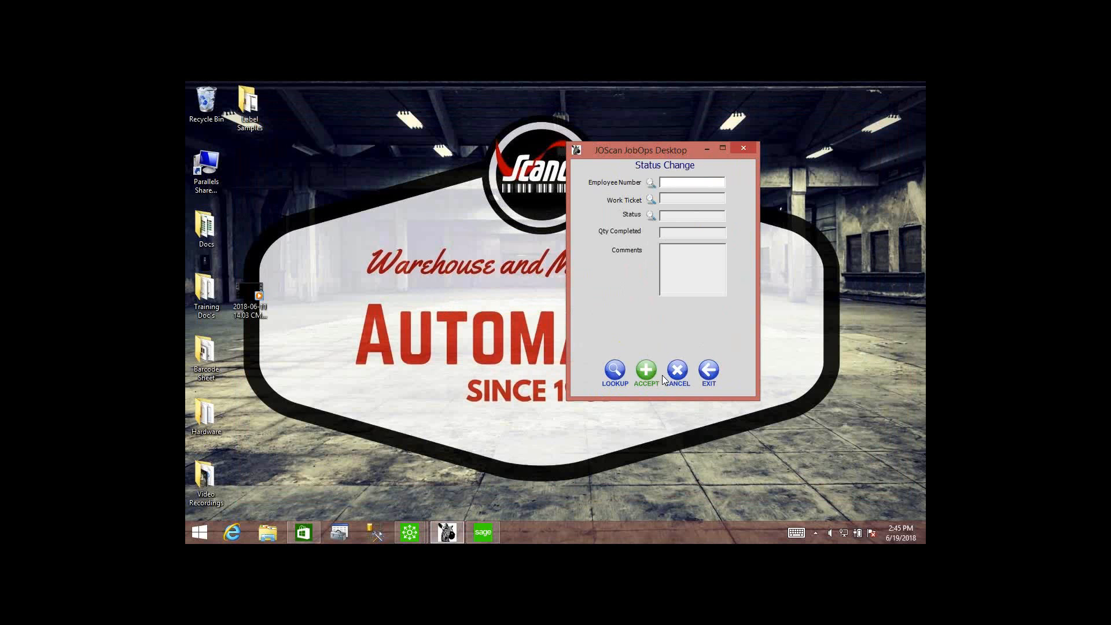
text(110000100)
key(Return)
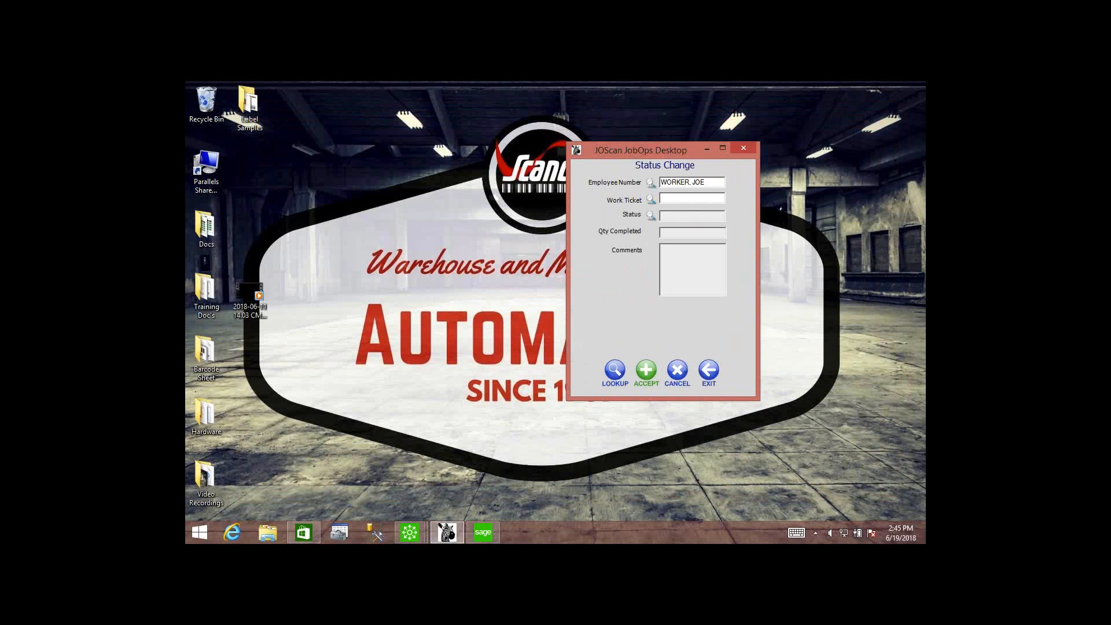
text(0001678-001-001)
key(Return)
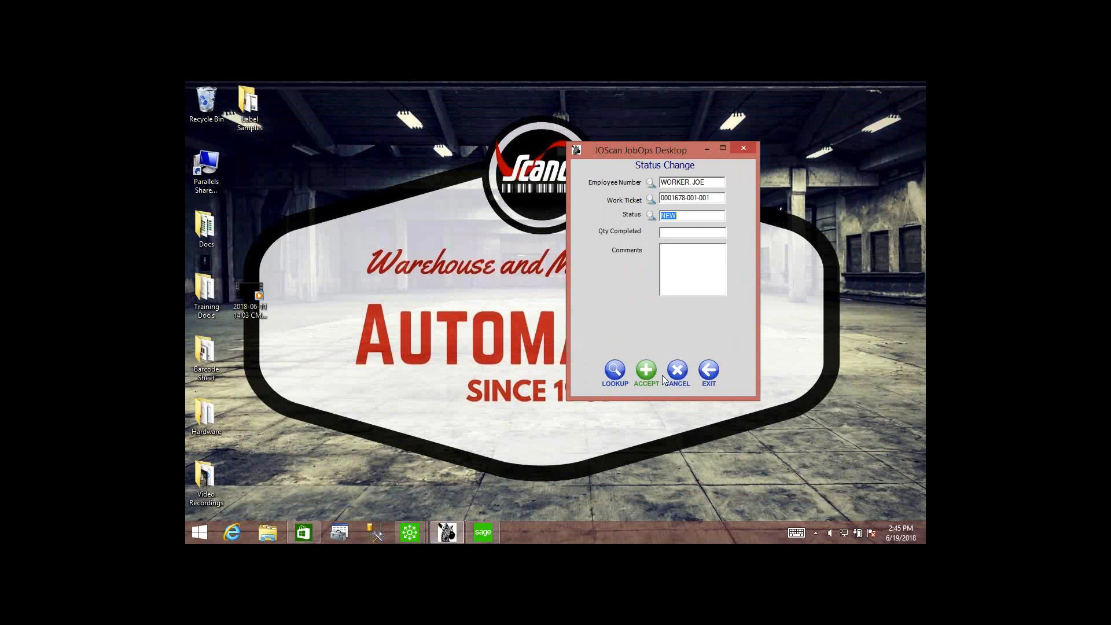
Look over the available status codes in the Status Code Lookup and close it without choosing one.
click(650, 214)
drag(595, 145, 489, 135)
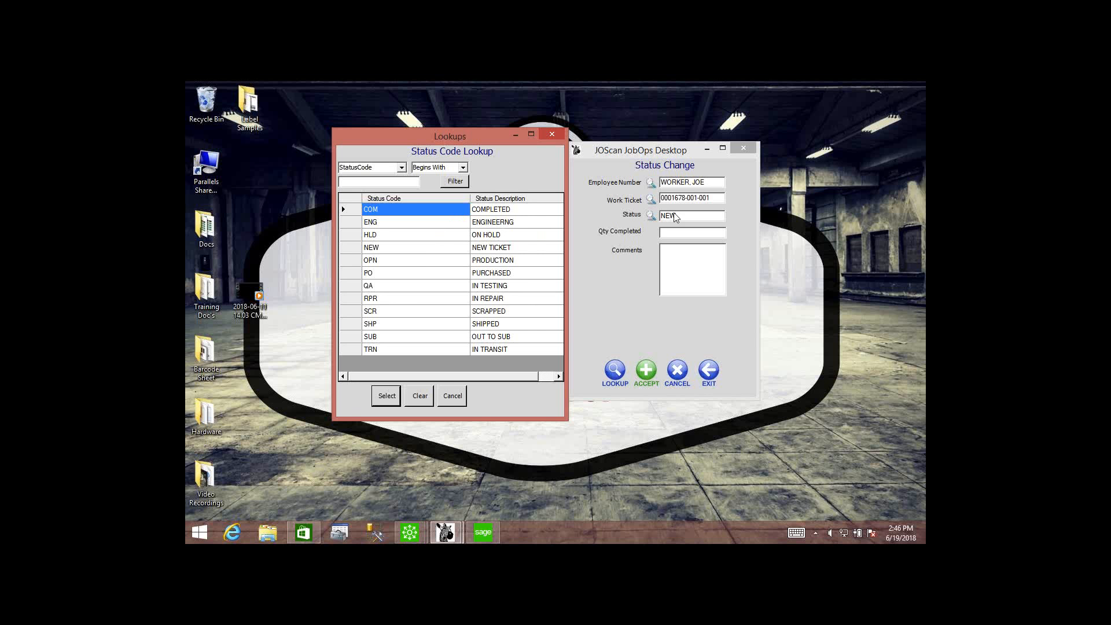
click(452, 397)
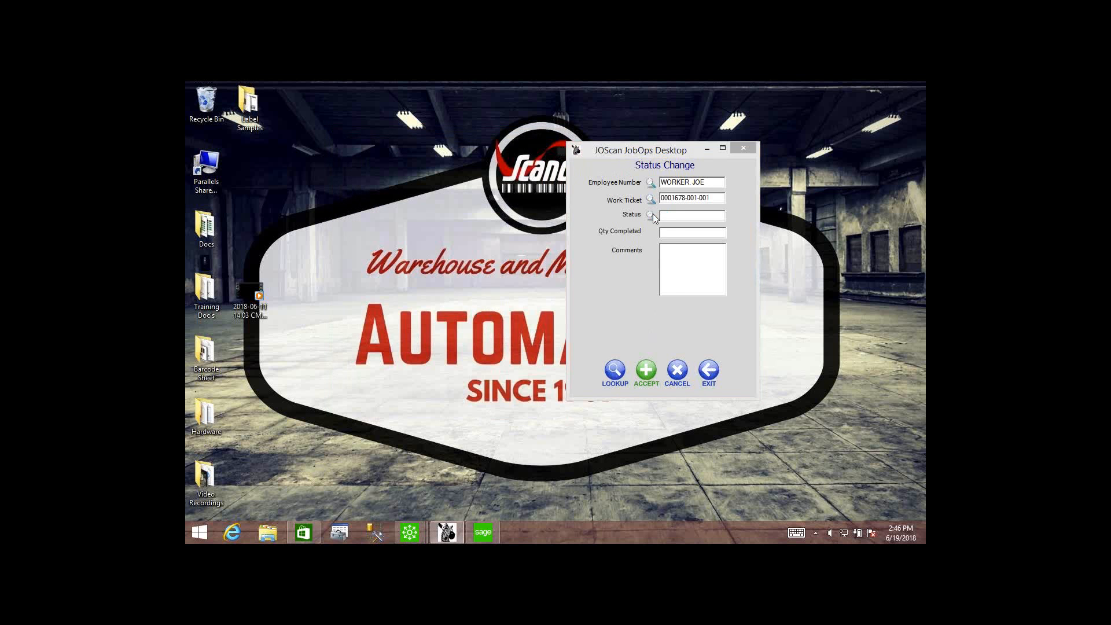
Set the work ticket step's status to NEW and save the status change.
click(652, 215)
click(504, 281)
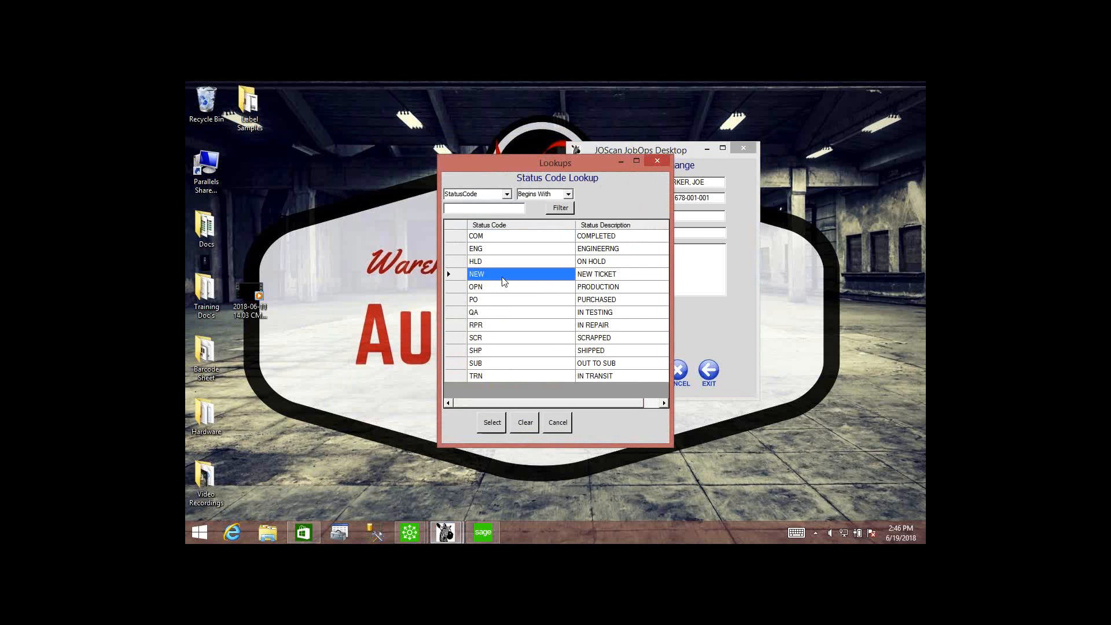
click(503, 424)
click(648, 372)
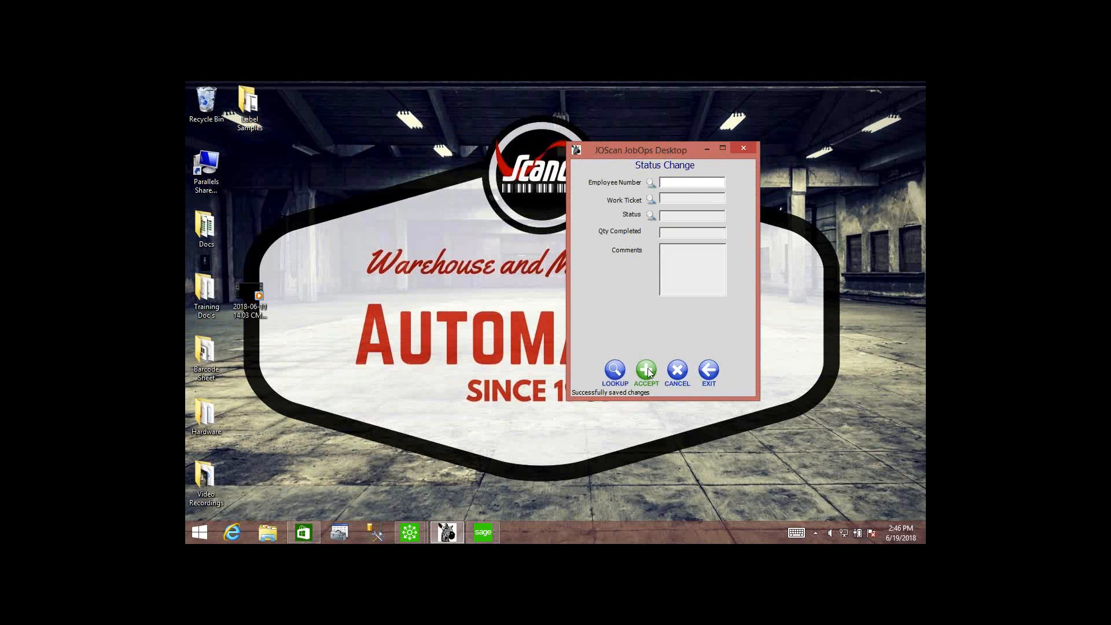
Record a status change to QA for step 001 of the same work ticket under the employee number, and exit Status Change.
text(11000010)
key(Return)
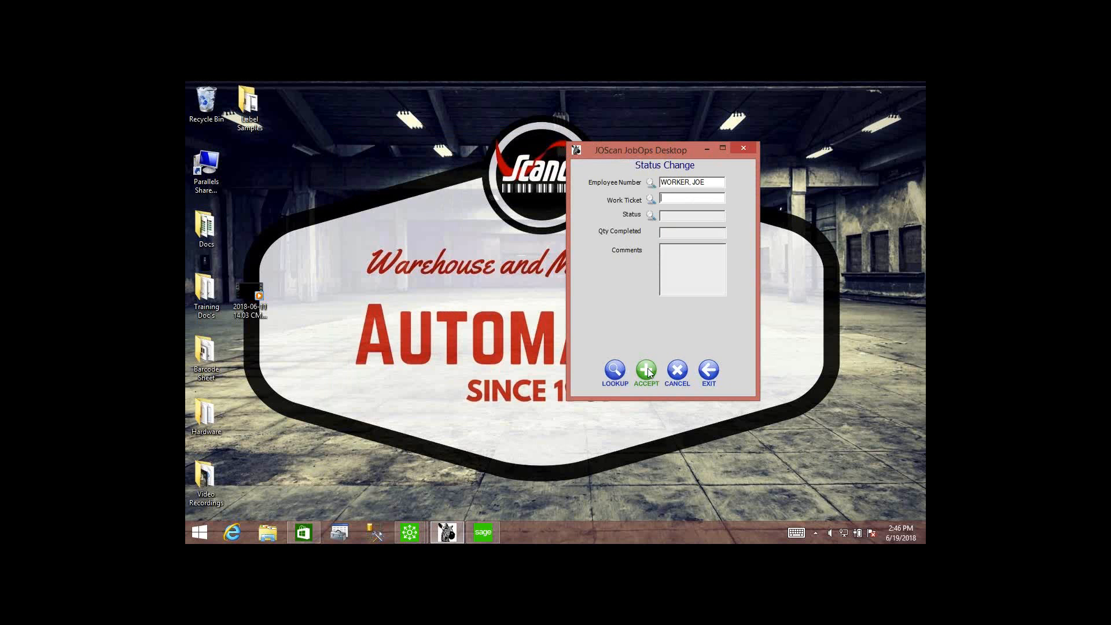
text(0001678-001-001)
key(Return)
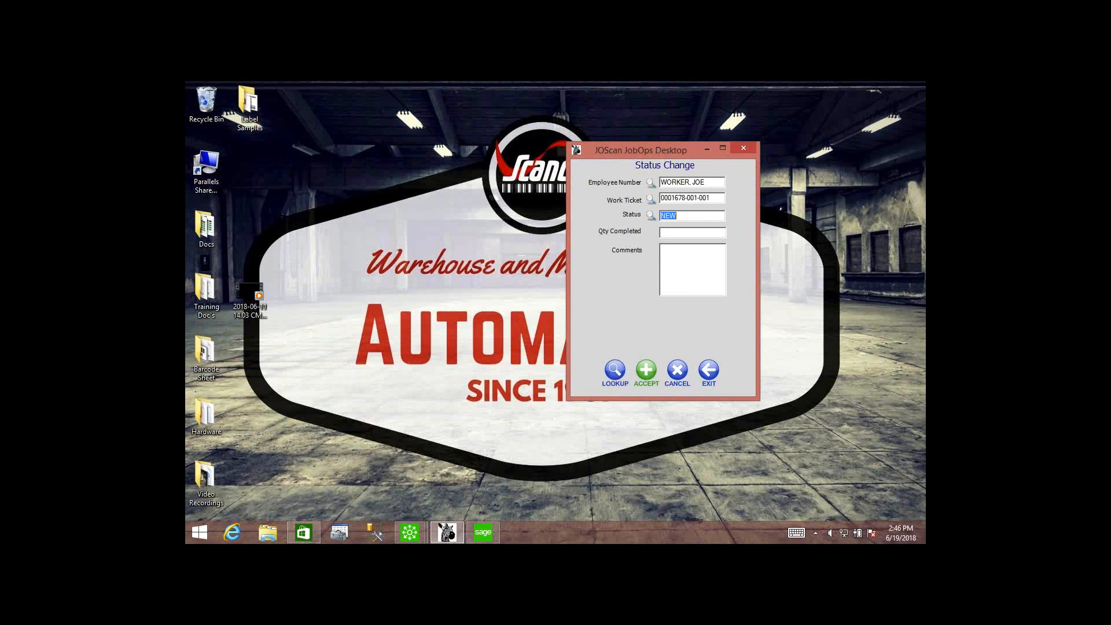
click(650, 215)
click(521, 315)
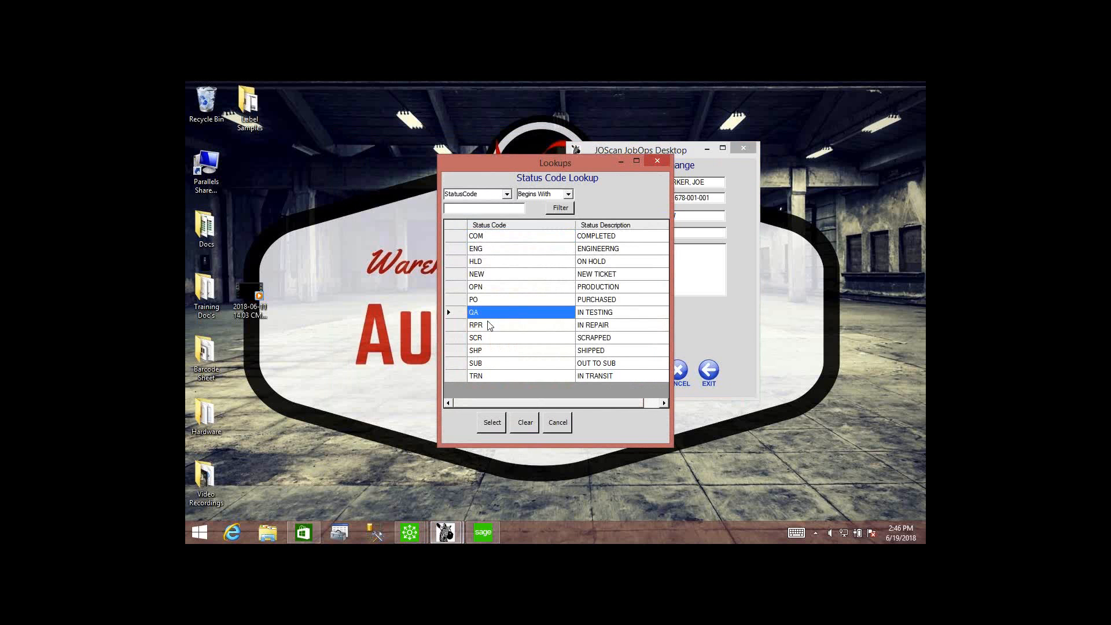
click(492, 423)
click(648, 370)
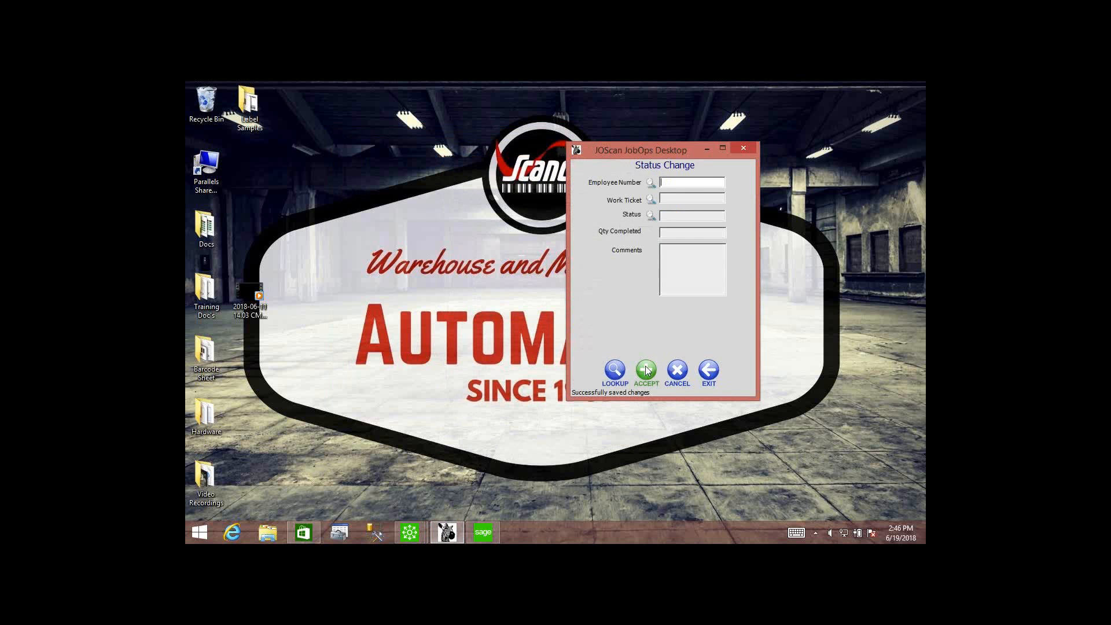
click(707, 370)
Open Job Ops Review with the password, examine the status codes of the Labor Tracking records, and close the review.
click(663, 270)
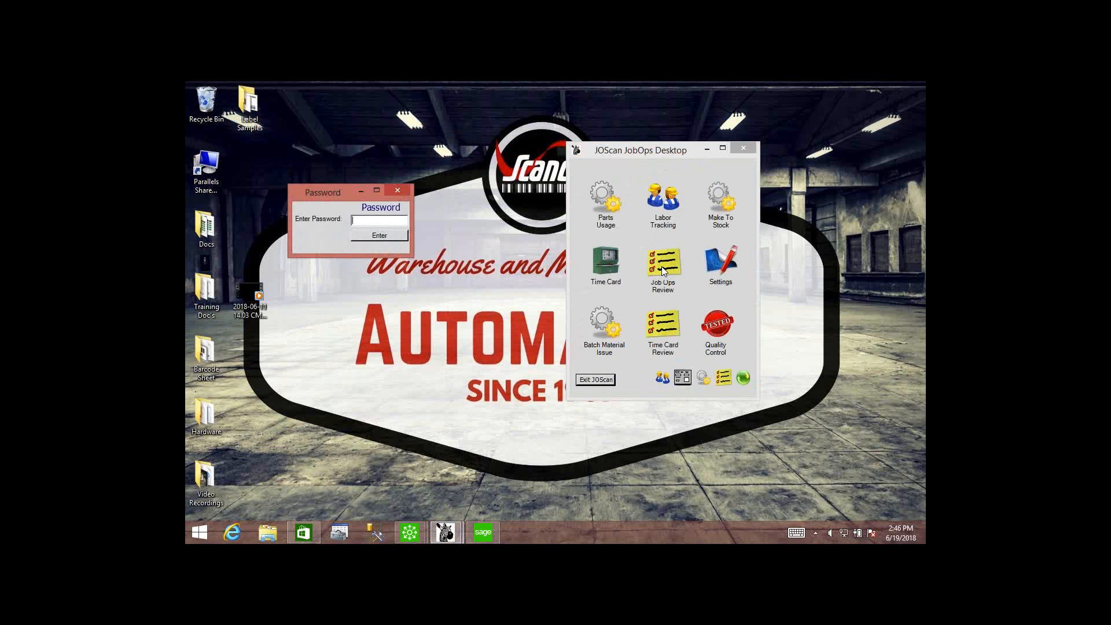
key(Return)
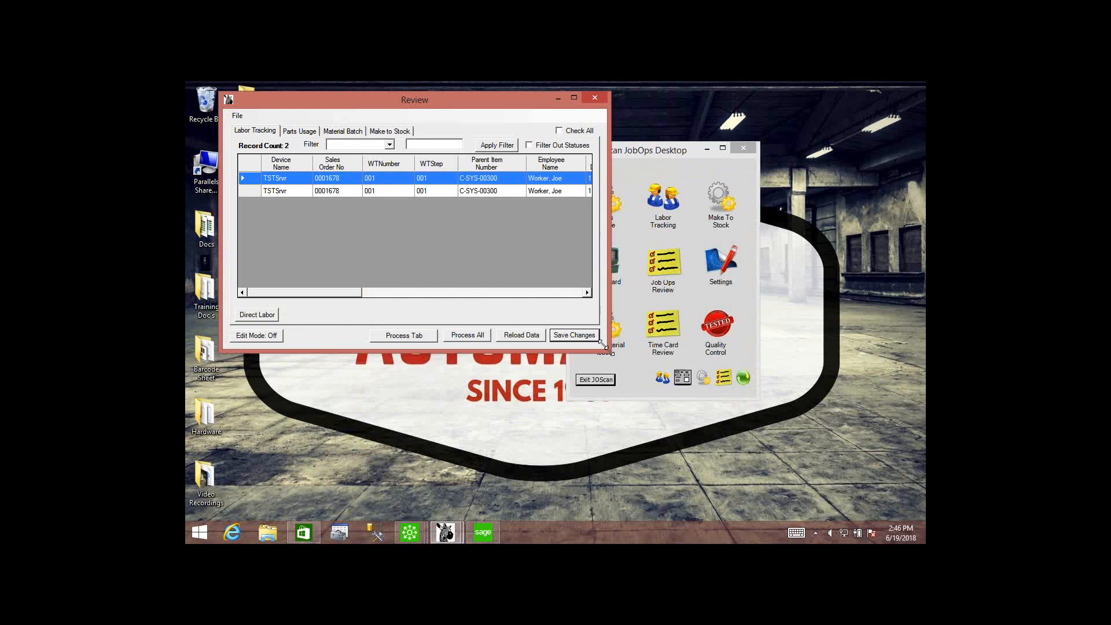
drag(639, 395, 896, 465)
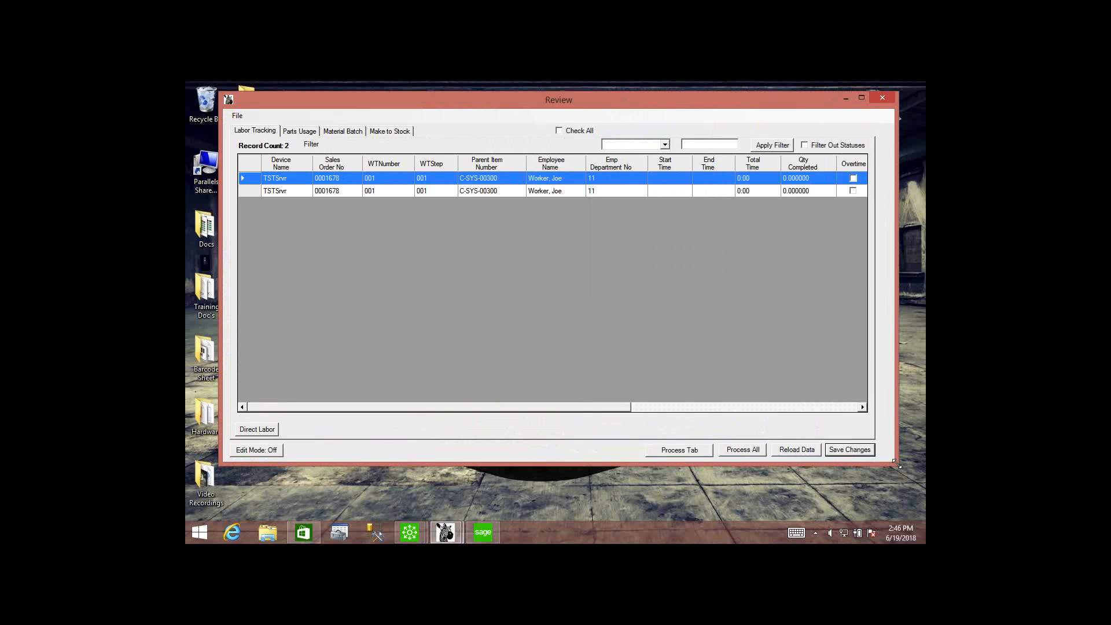
drag(581, 411, 559, 403)
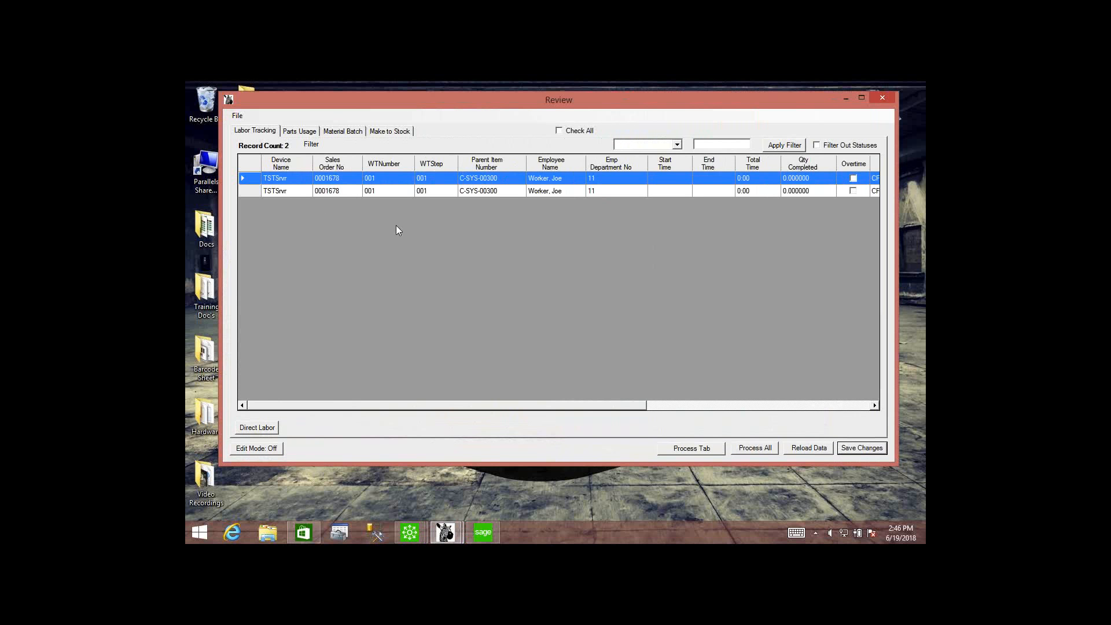
drag(543, 410, 765, 415)
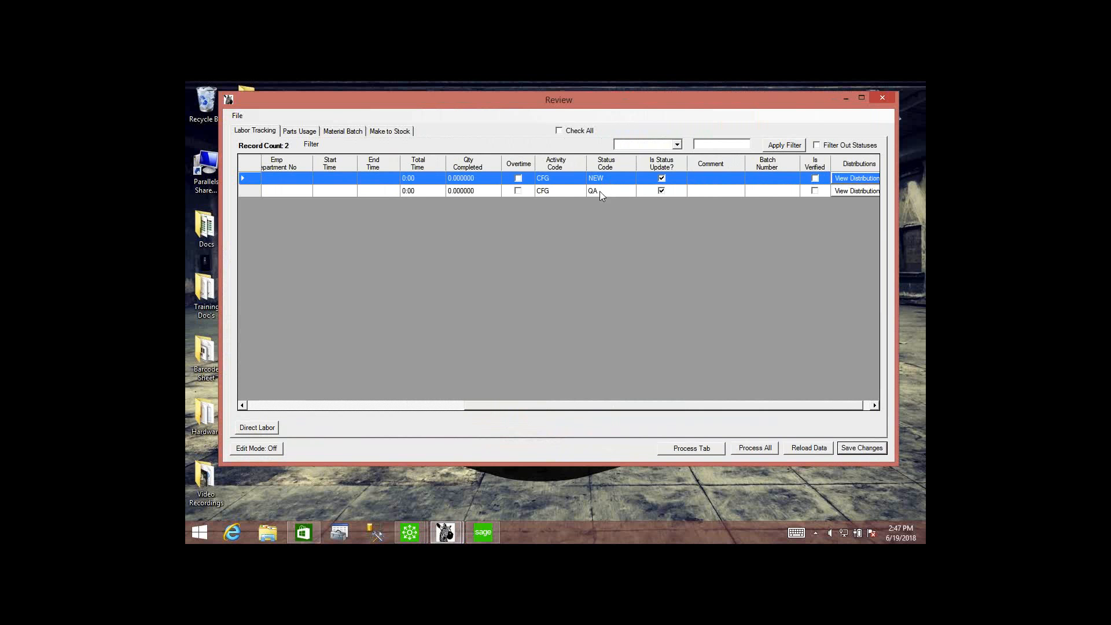
click(884, 100)
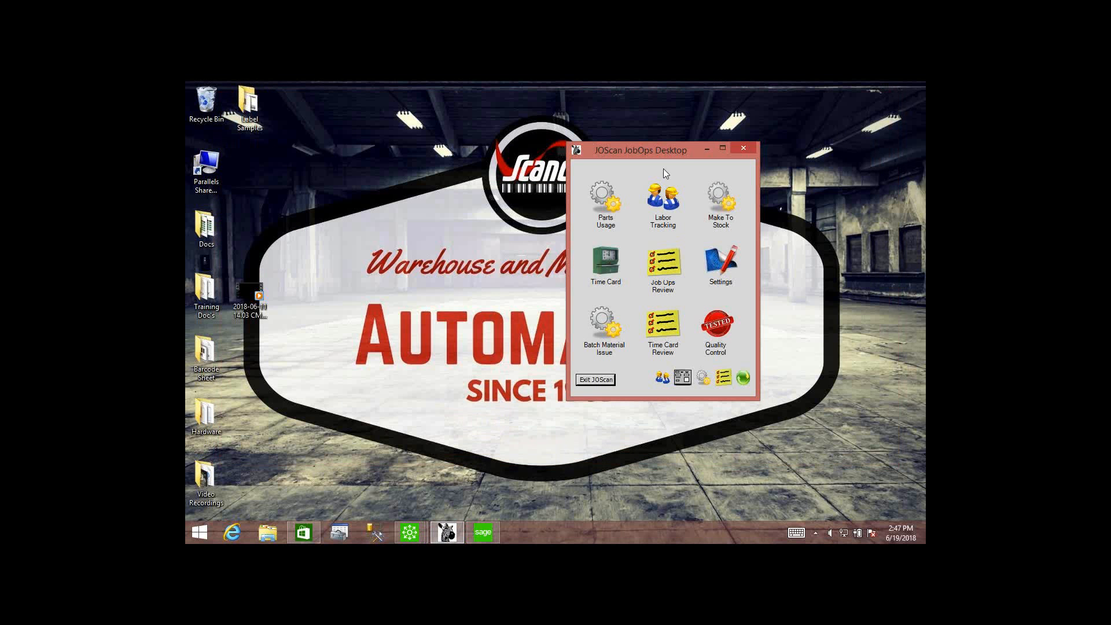
Start labor in Labor Tracking on step 001 of the work ticket under the employee number, keeping the default start time.
click(669, 195)
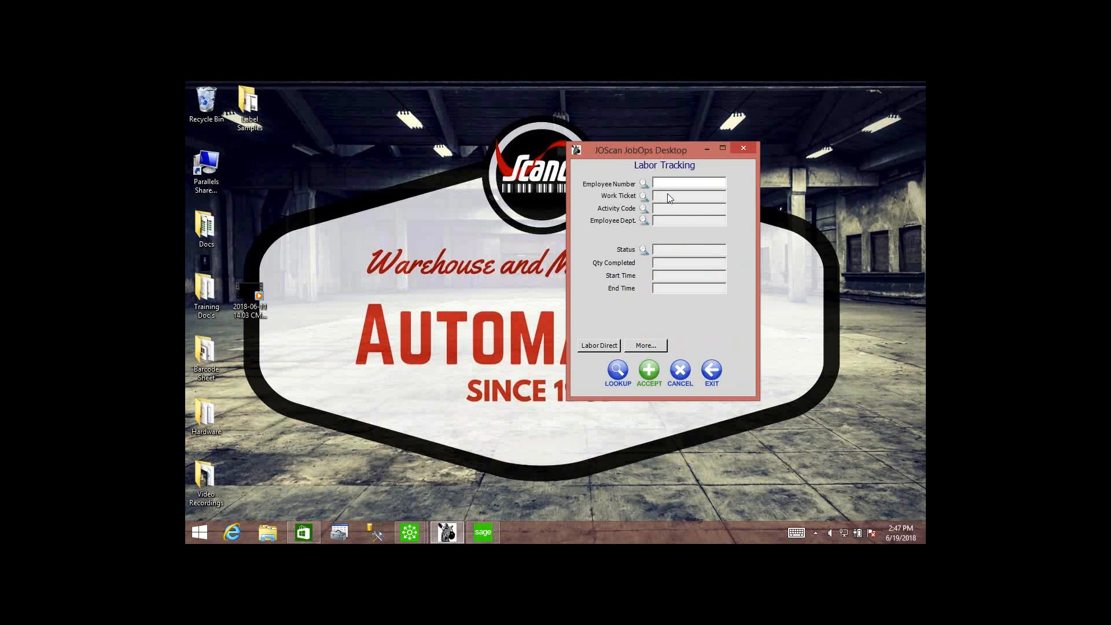
text(000000020)
key(Return)
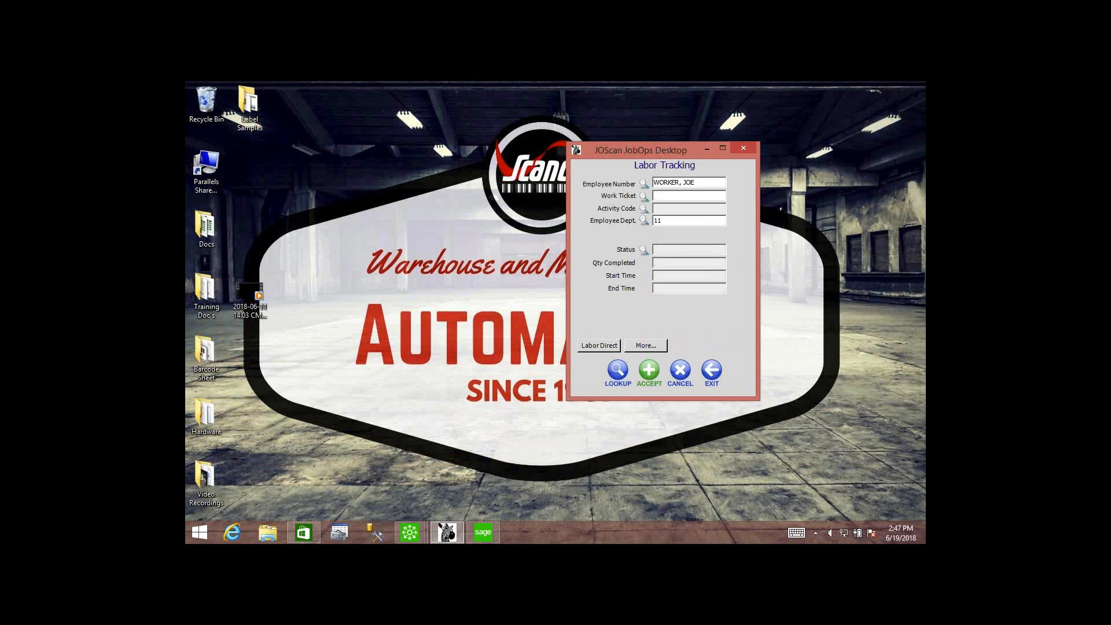
text(0001678-001-001)
key(Return)
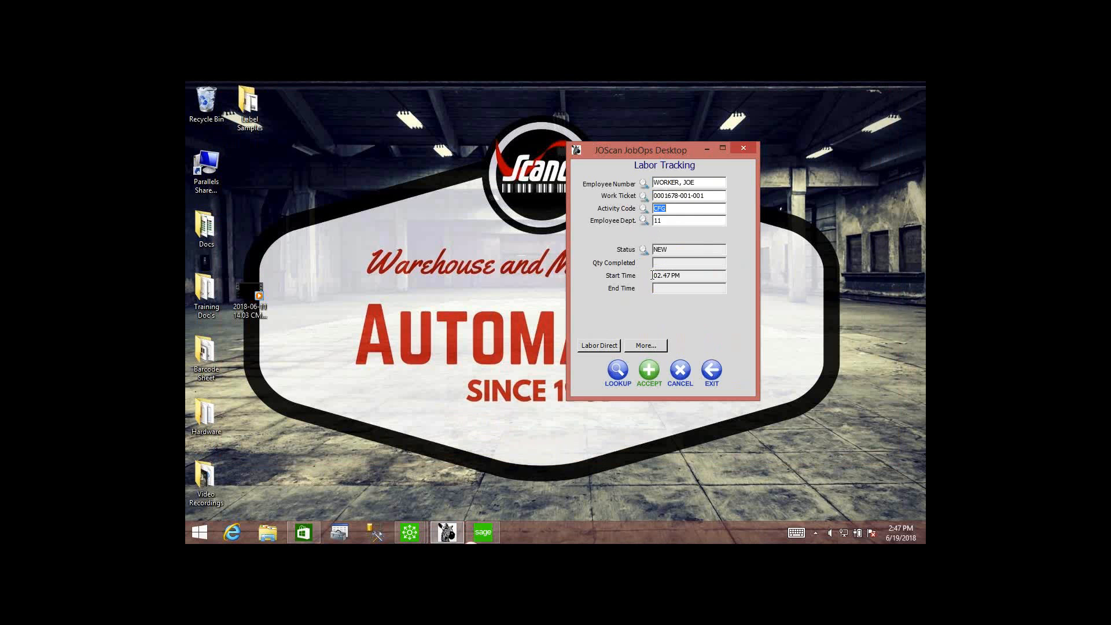
click(650, 371)
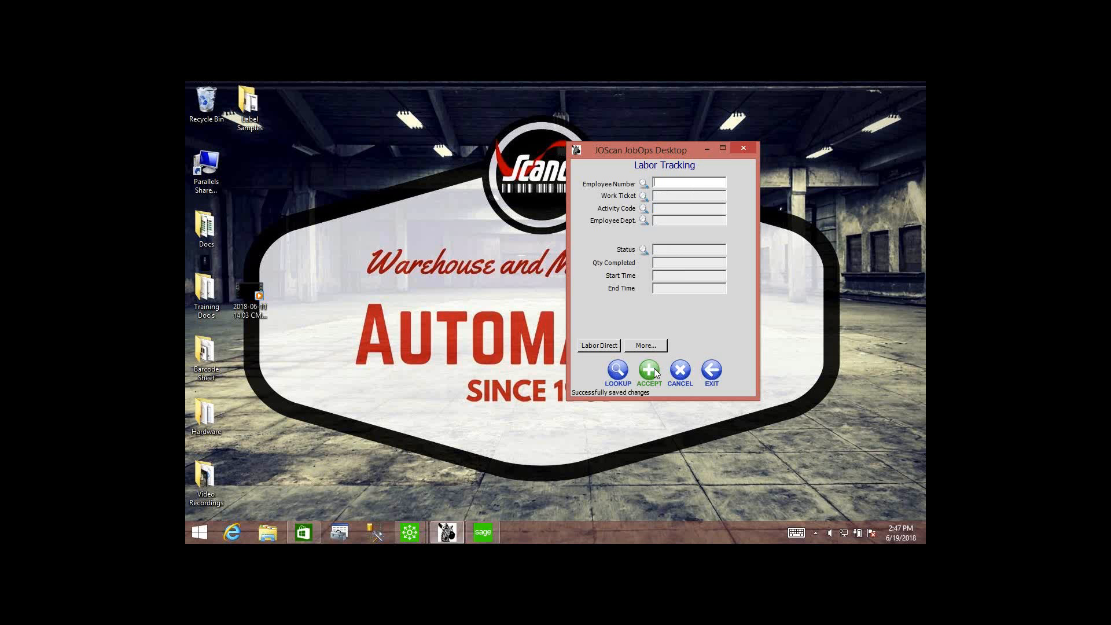
End labor on step 001 of the same work ticket under the employee number, and exit Labor Tracking.
key(Return)
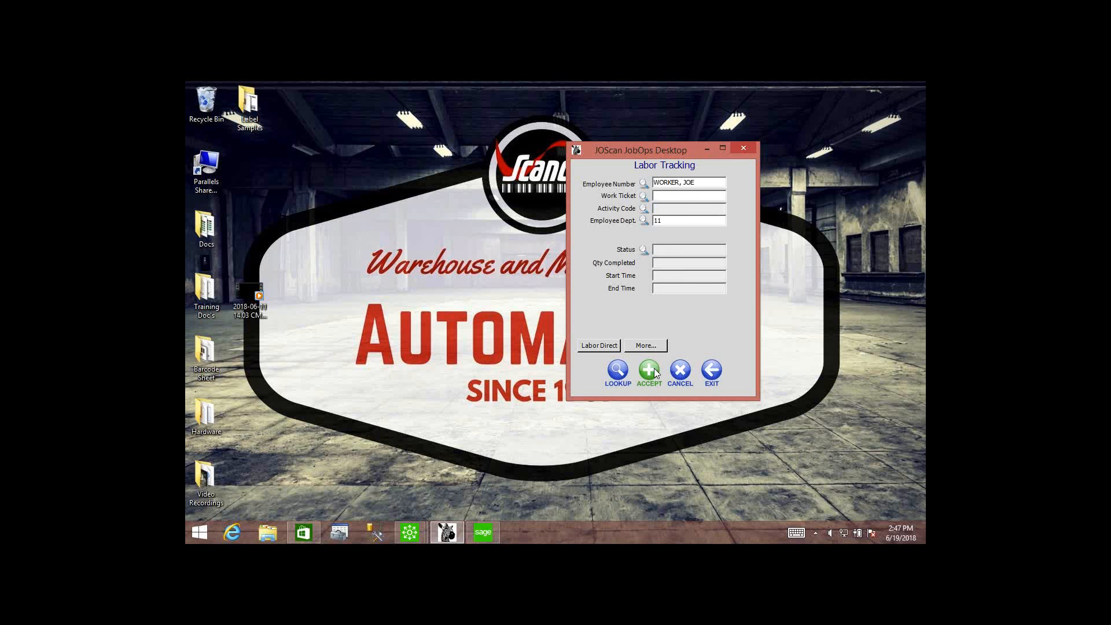
text(0001678-001-001)
key(Return)
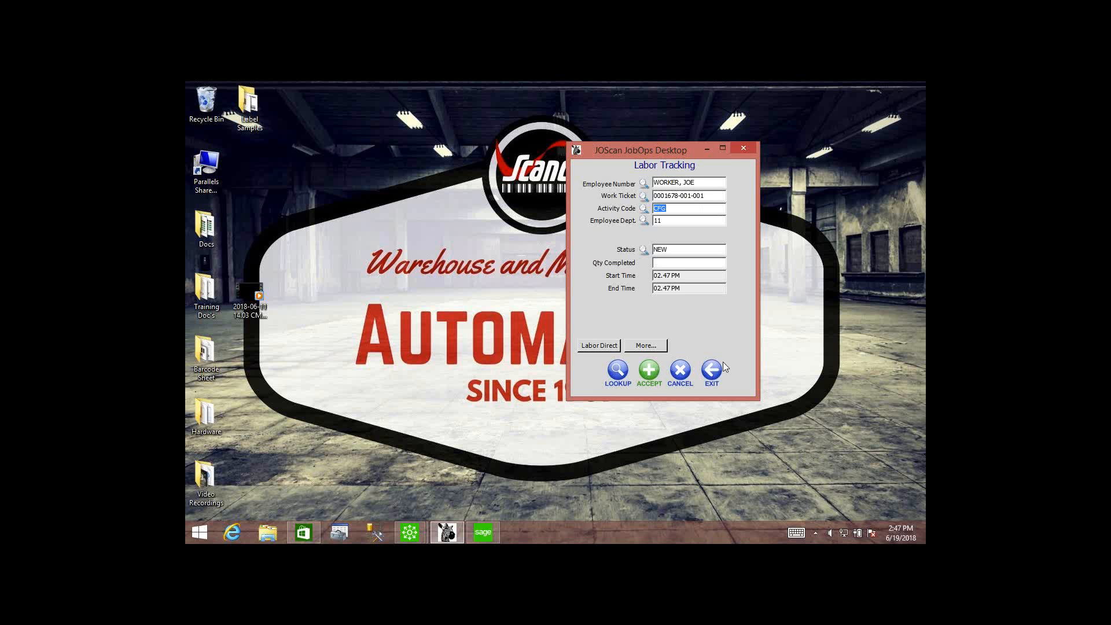
click(649, 370)
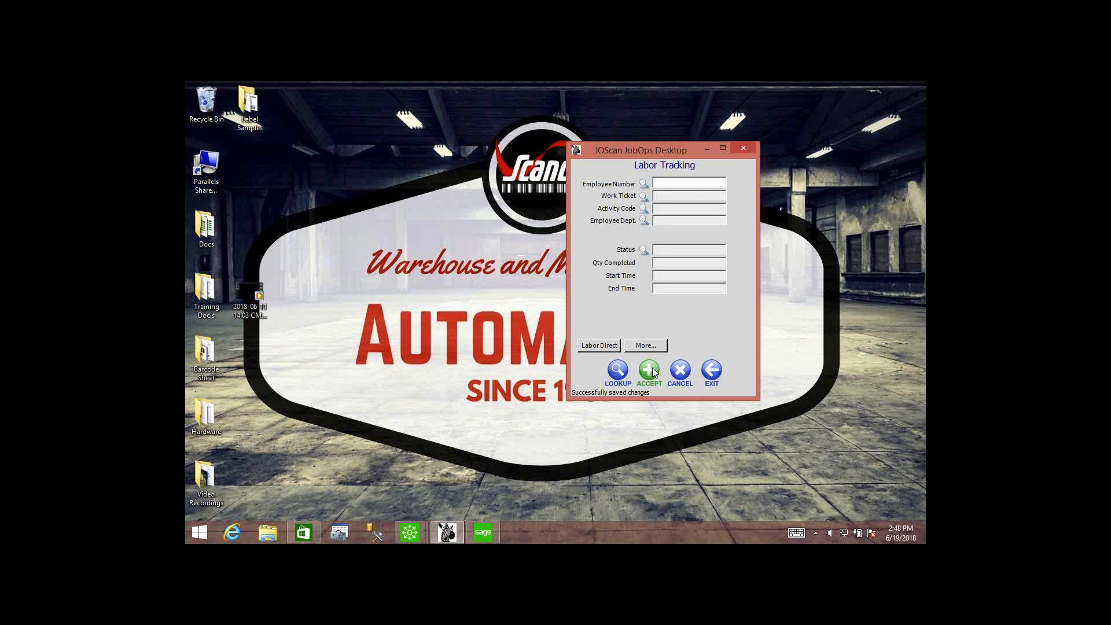
click(715, 374)
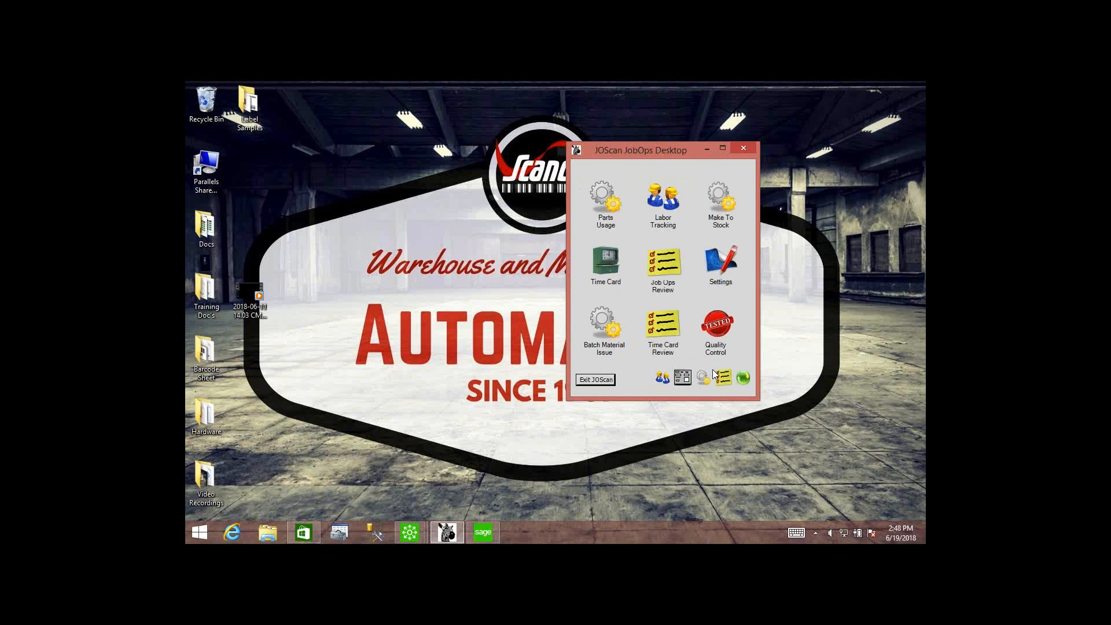
Open Job Ops Review with the password and examine the start time, end time and status code of the labor records.
click(665, 264)
key(Return)
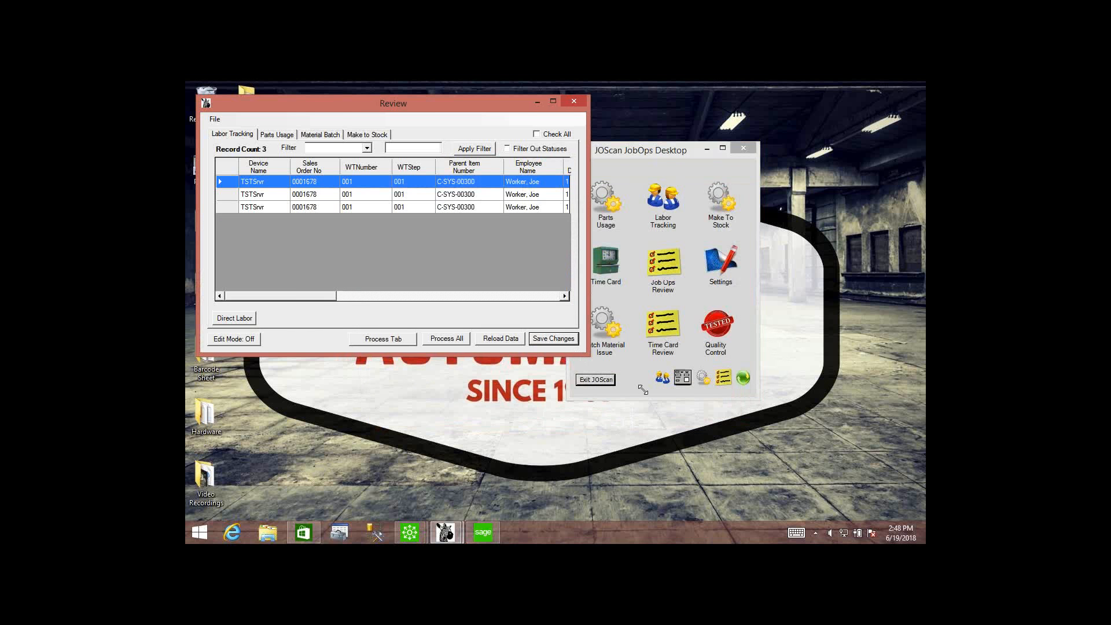
drag(642, 390, 913, 510)
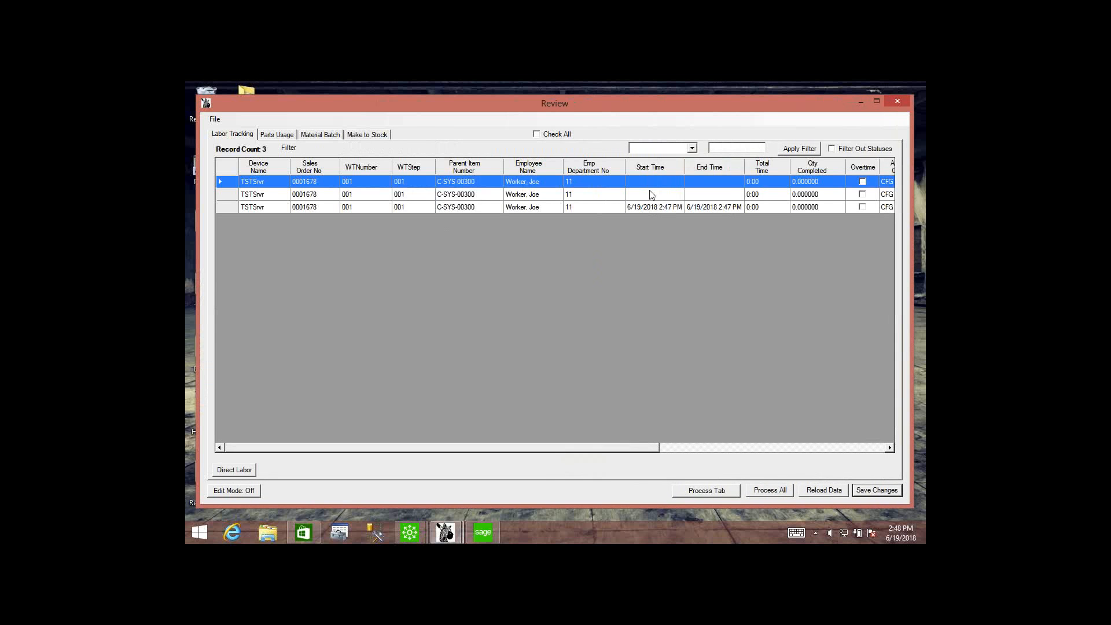
drag(636, 453, 731, 454)
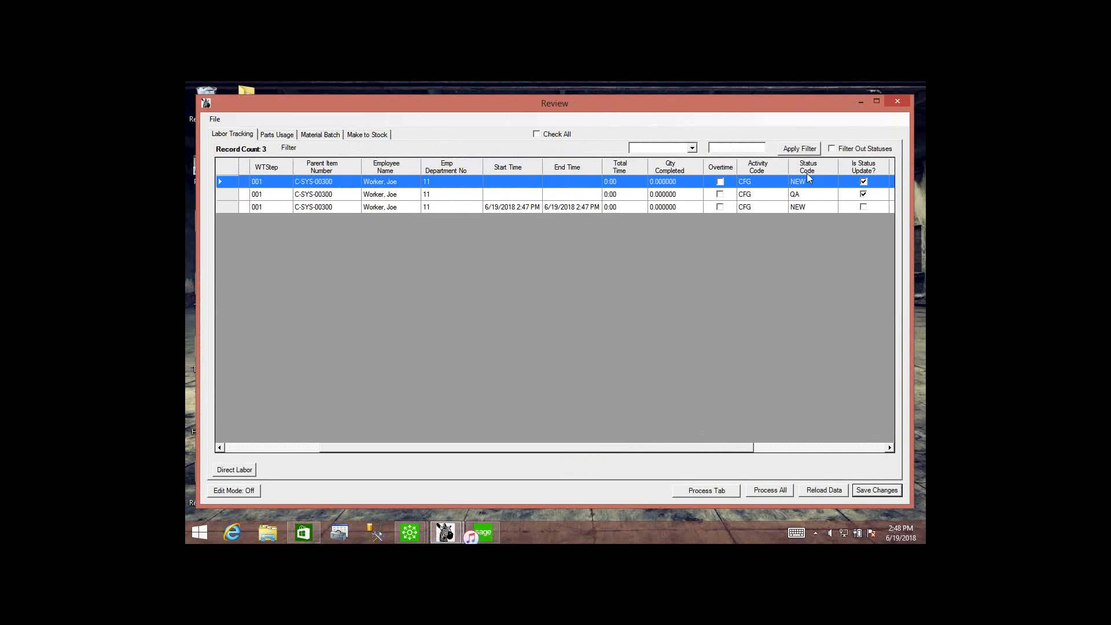
drag(573, 449, 502, 449)
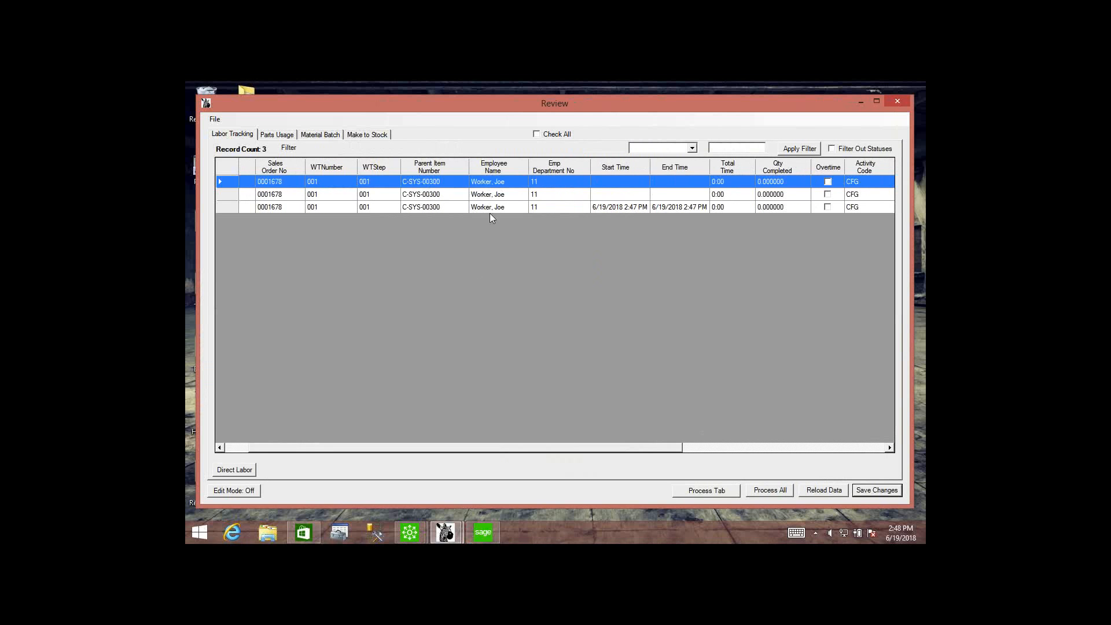
click(617, 209)
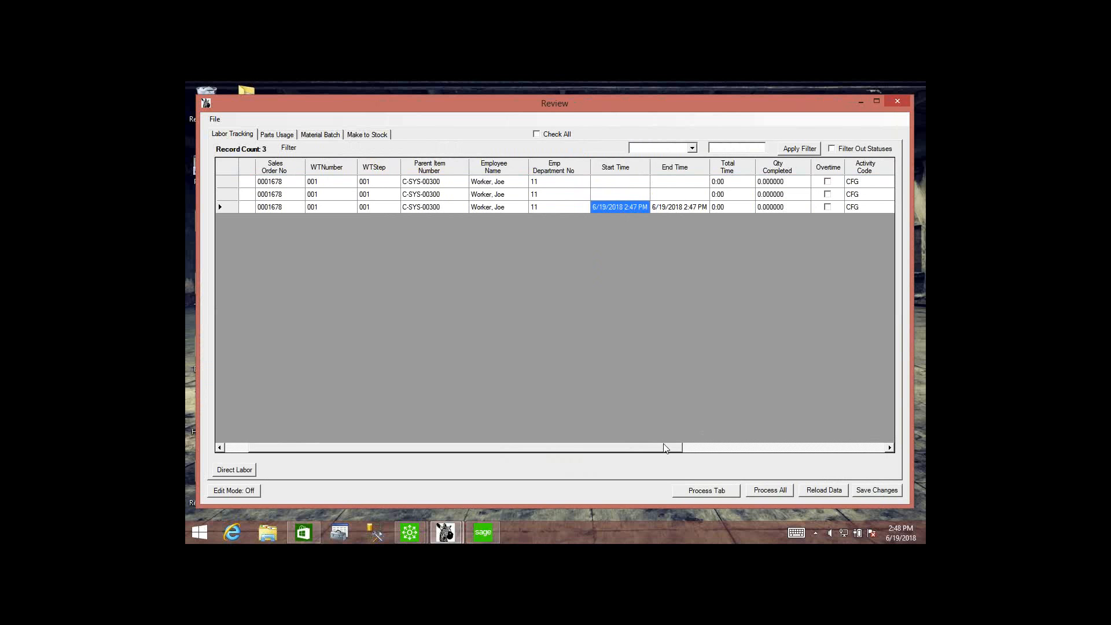
drag(650, 447, 701, 445)
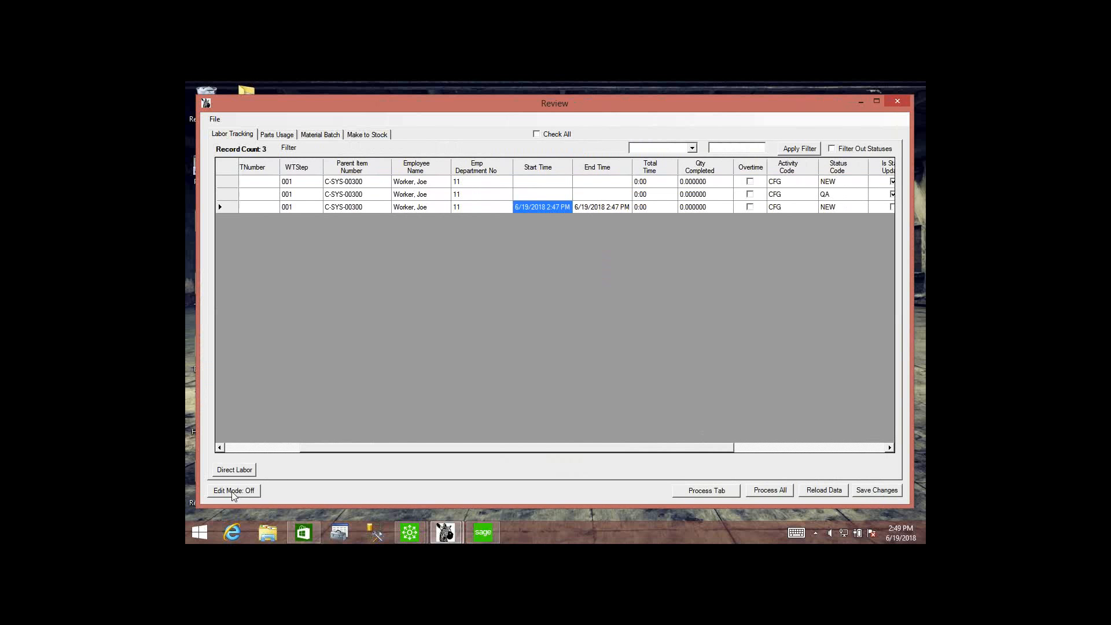
Turn on edit mode with the password, set the third labor record's end time to 6/19/2018 4:47 PM, and save the changes.
click(249, 496)
text(**)
key(Return)
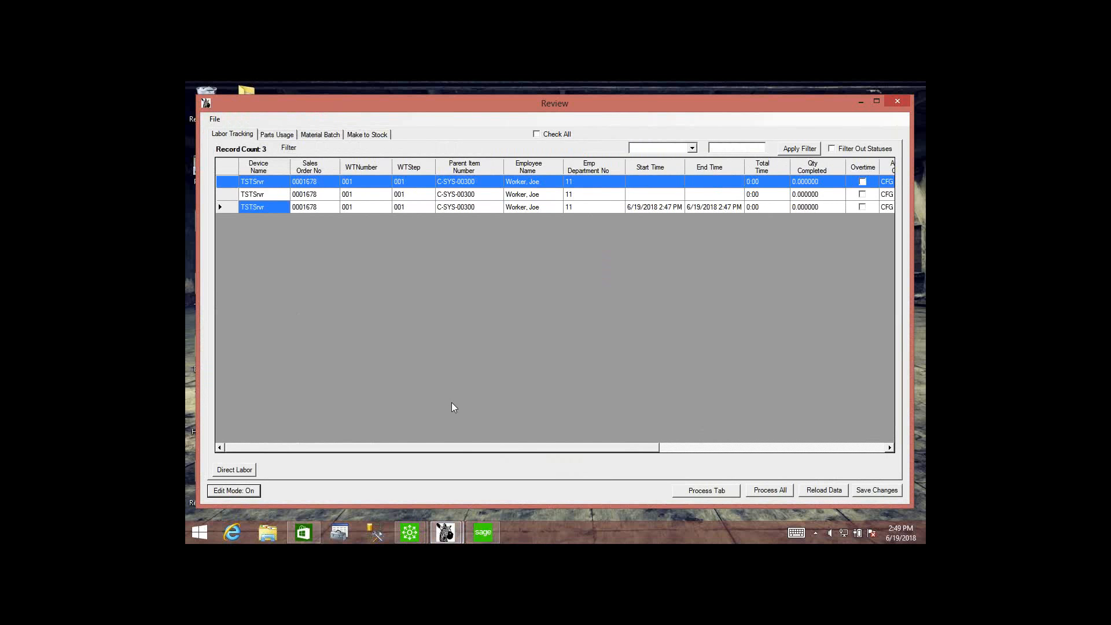
drag(463, 447, 533, 448)
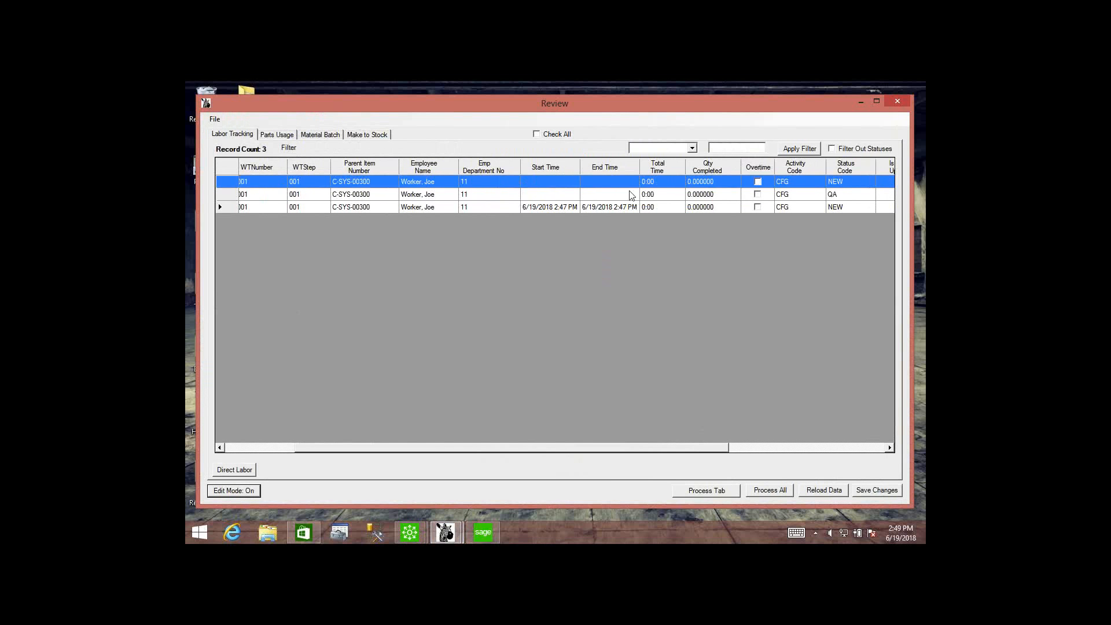
click(618, 211)
click(617, 208)
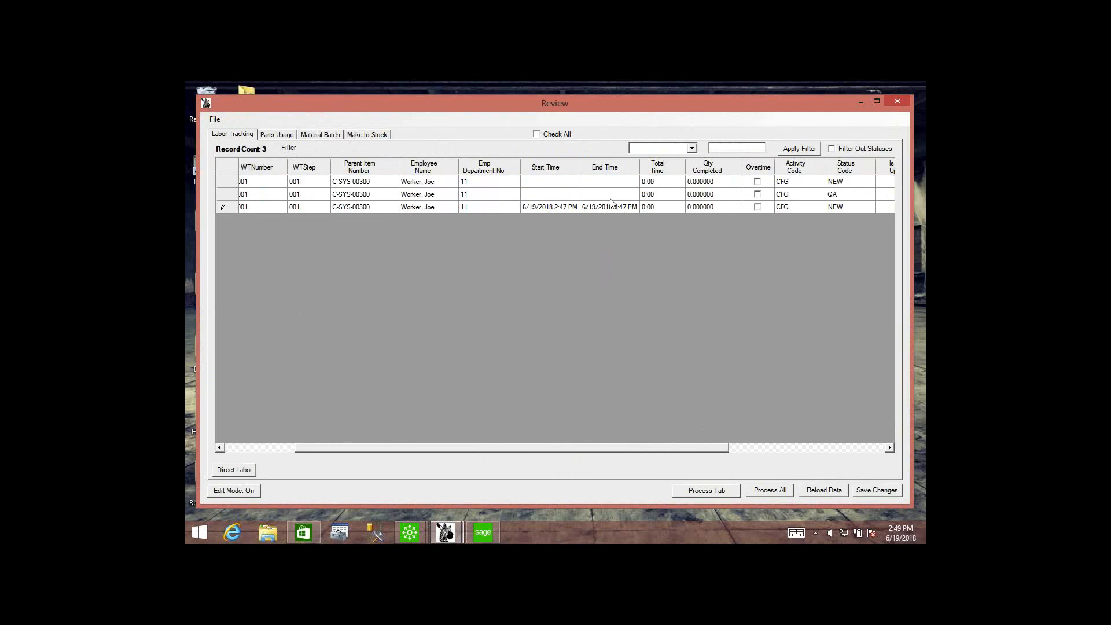
click(864, 491)
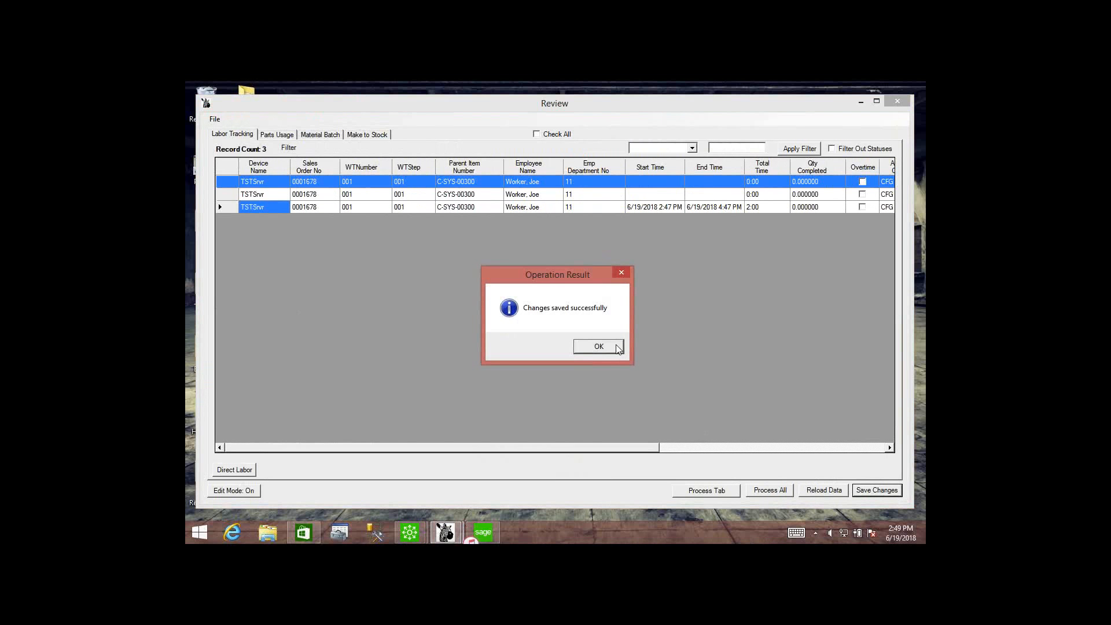
Close the labor review and record the SYS-00100 work ticket in Make To Stock as completed with quantity 10, exiting the form.
click(600, 347)
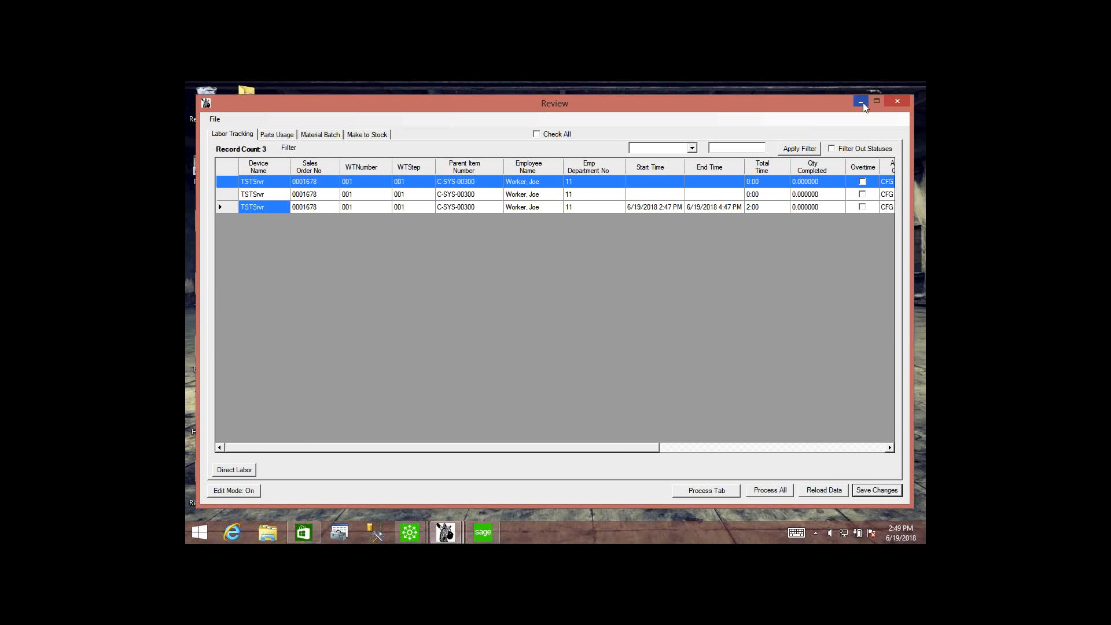
click(899, 103)
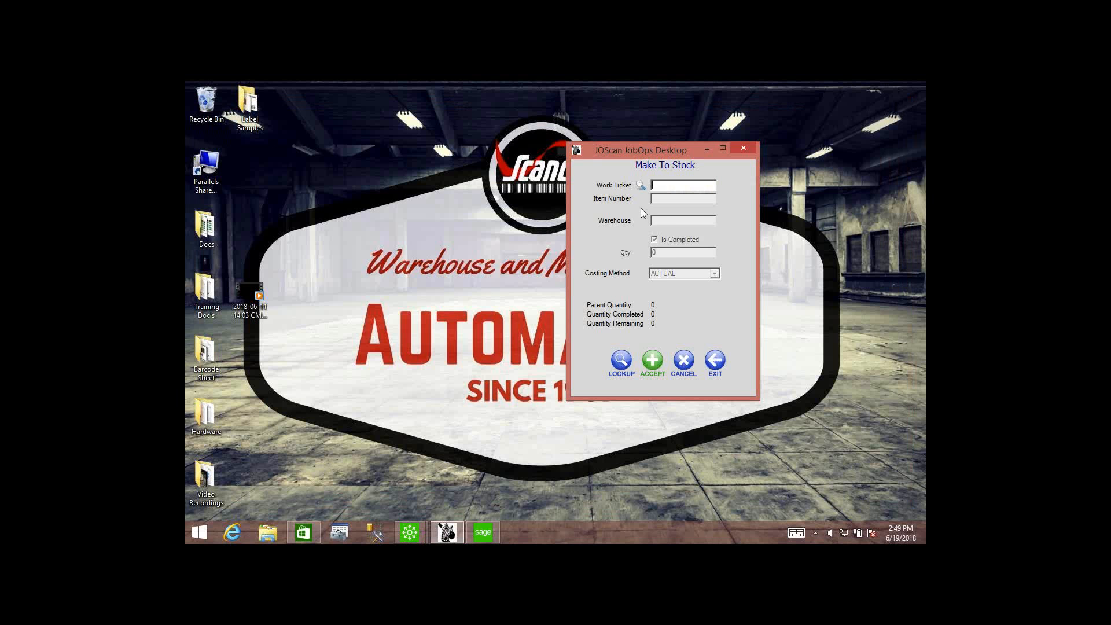
click(641, 185)
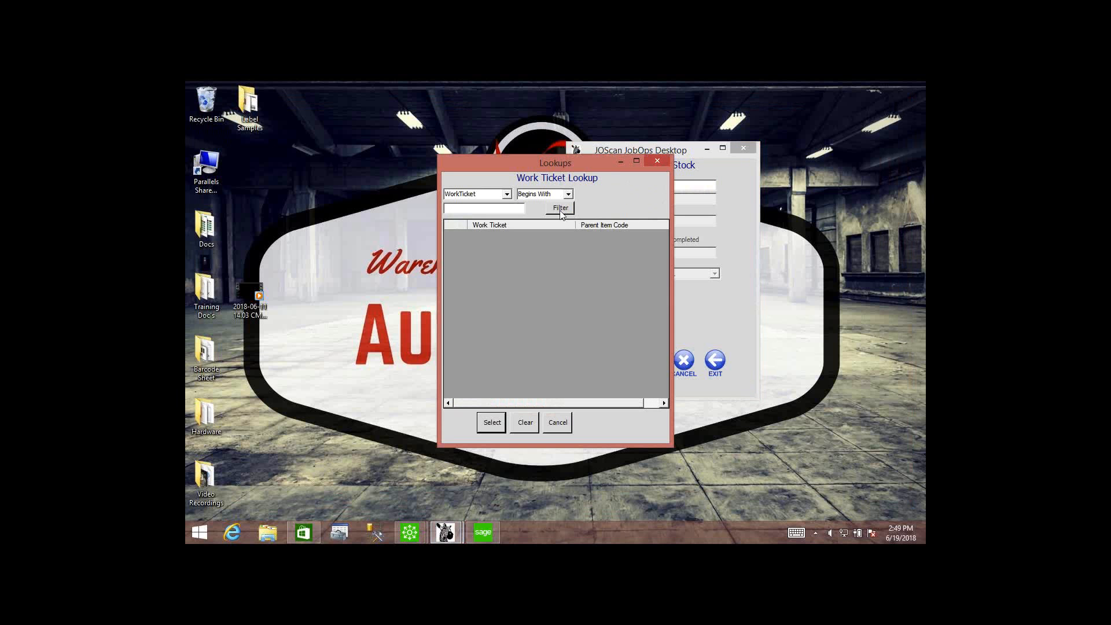
click(560, 209)
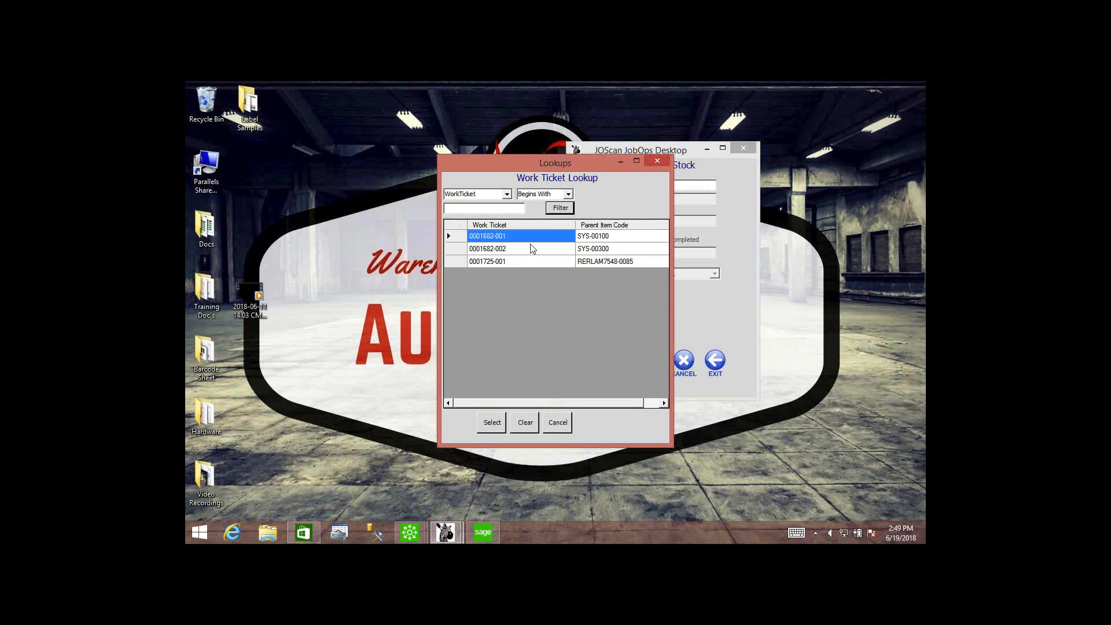
click(497, 425)
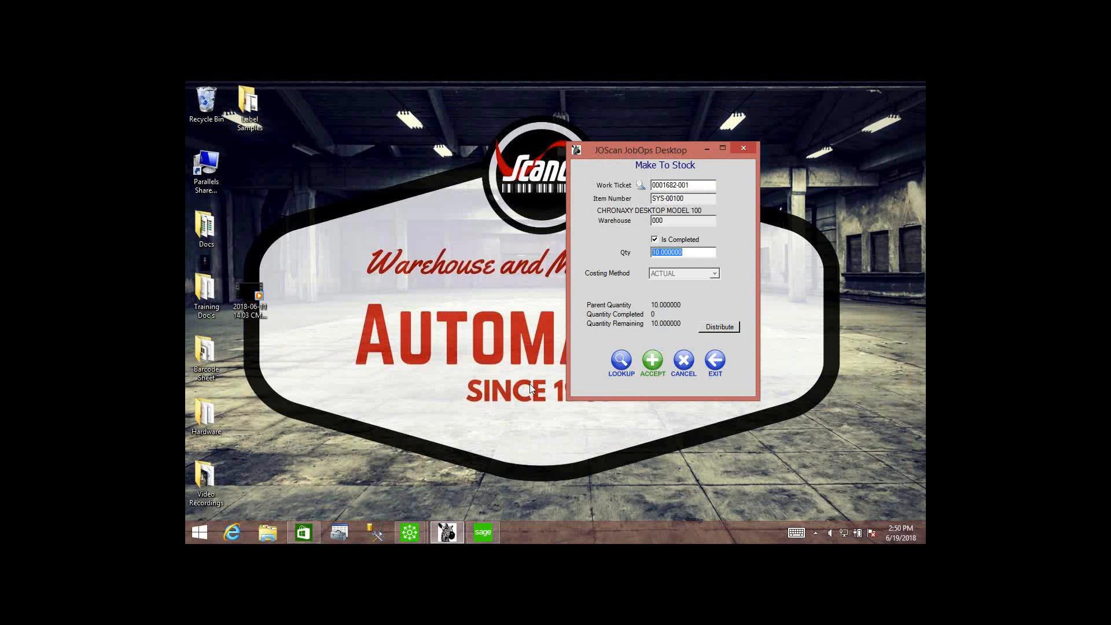
click(657, 360)
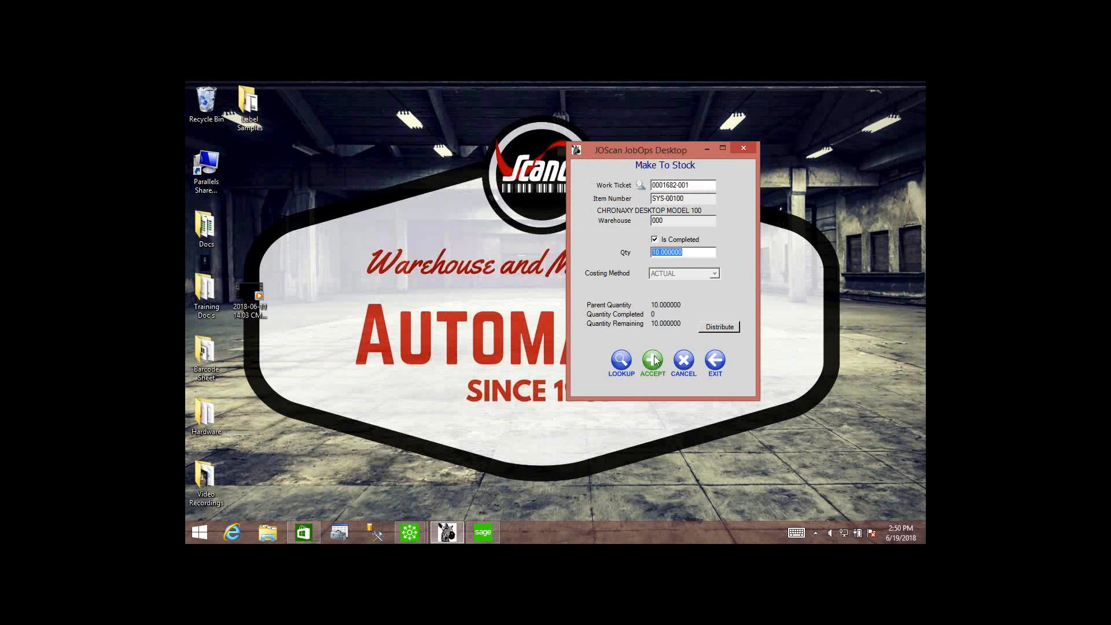
click(716, 360)
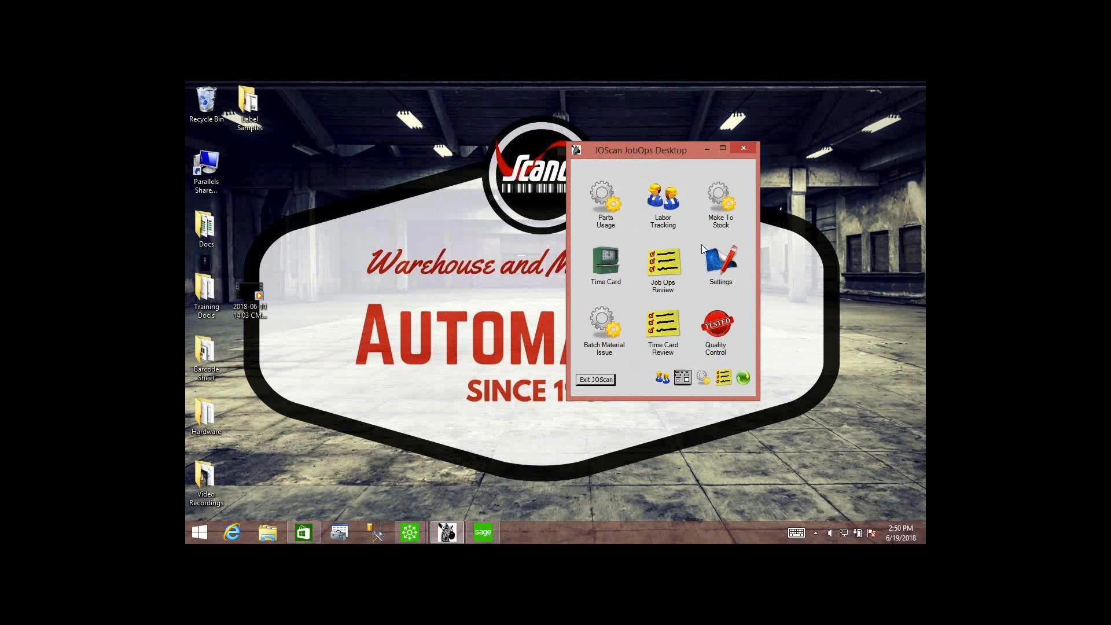
Open Job Ops Review with the password, examine the Make to Stock record, and close the review.
click(669, 269)
text(*)
key(Return)
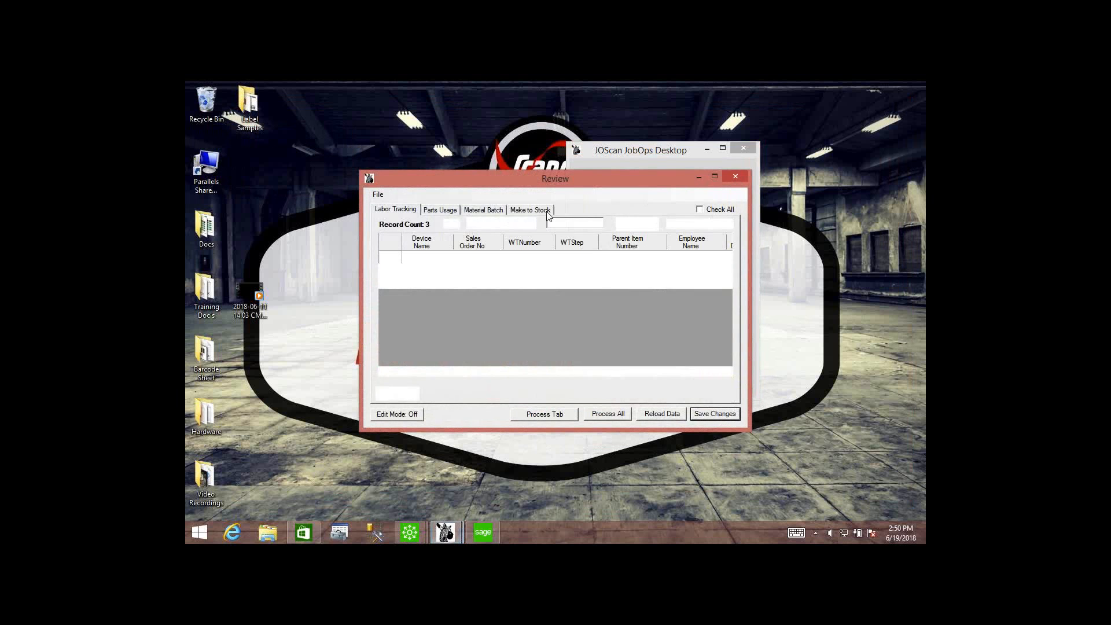
drag(522, 173, 421, 136)
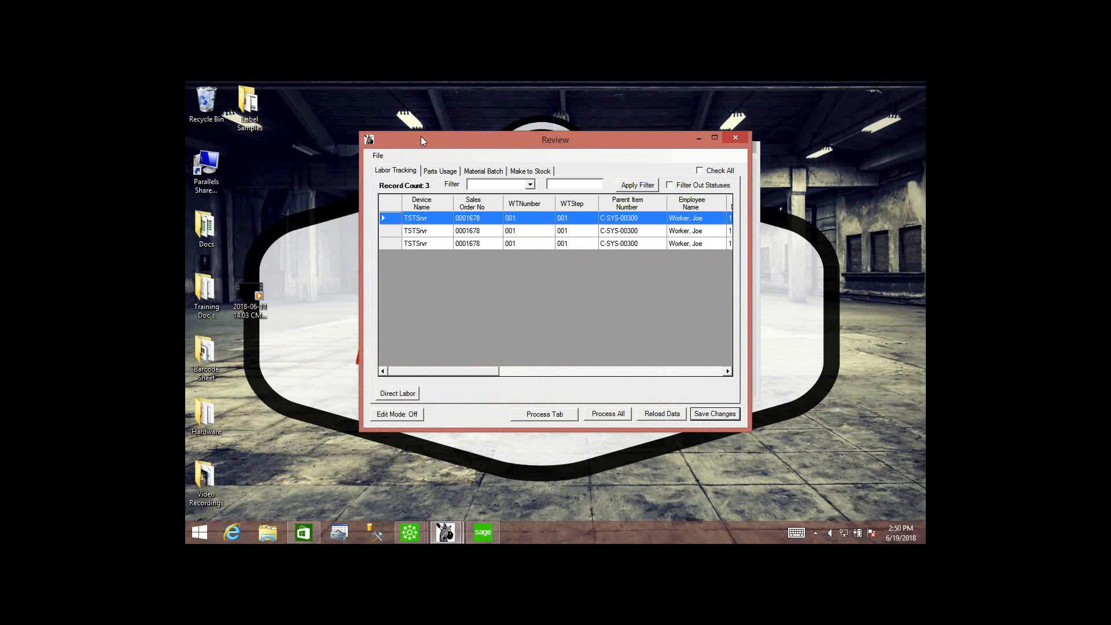
click(528, 171)
drag(556, 150, 409, 119)
drag(603, 398, 832, 472)
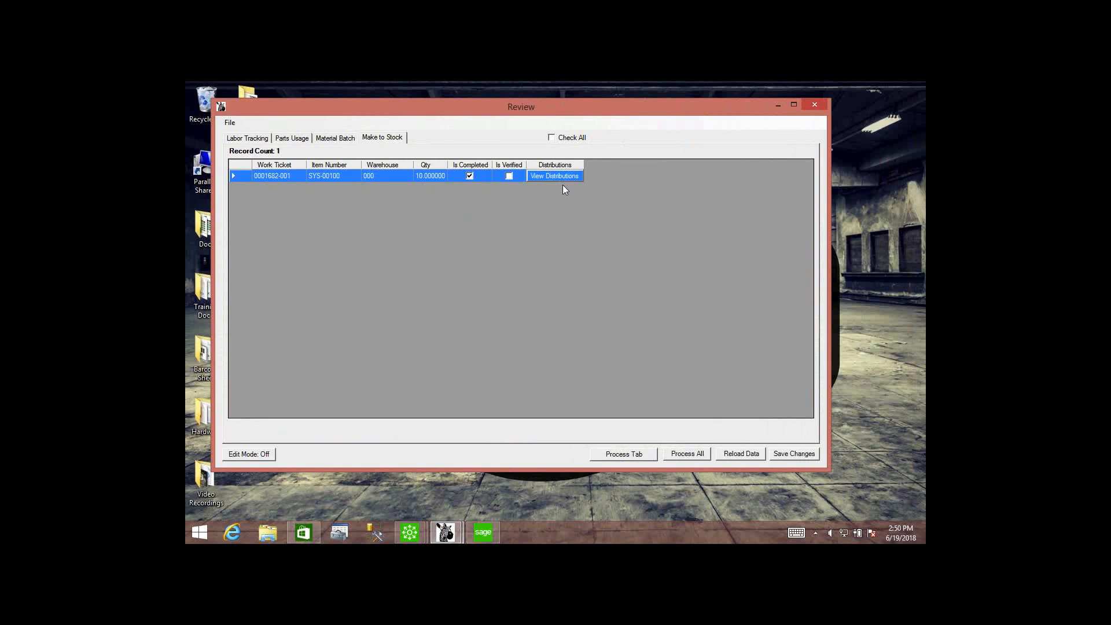
click(817, 105)
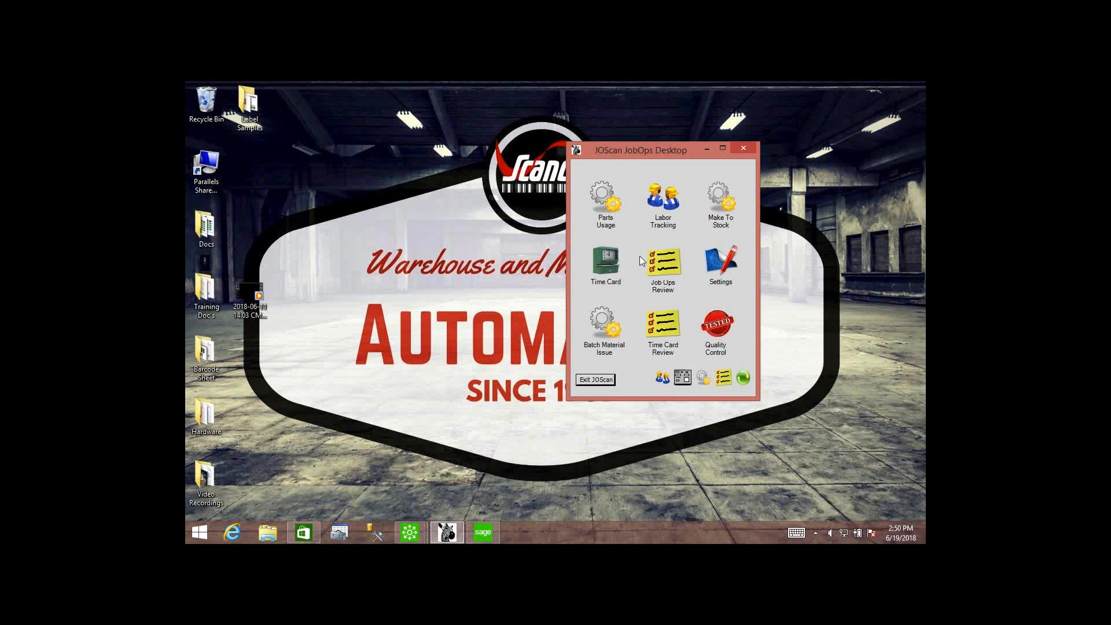
Clock in the employee in Time Card under the employee number, and exit Time Entry.
click(610, 260)
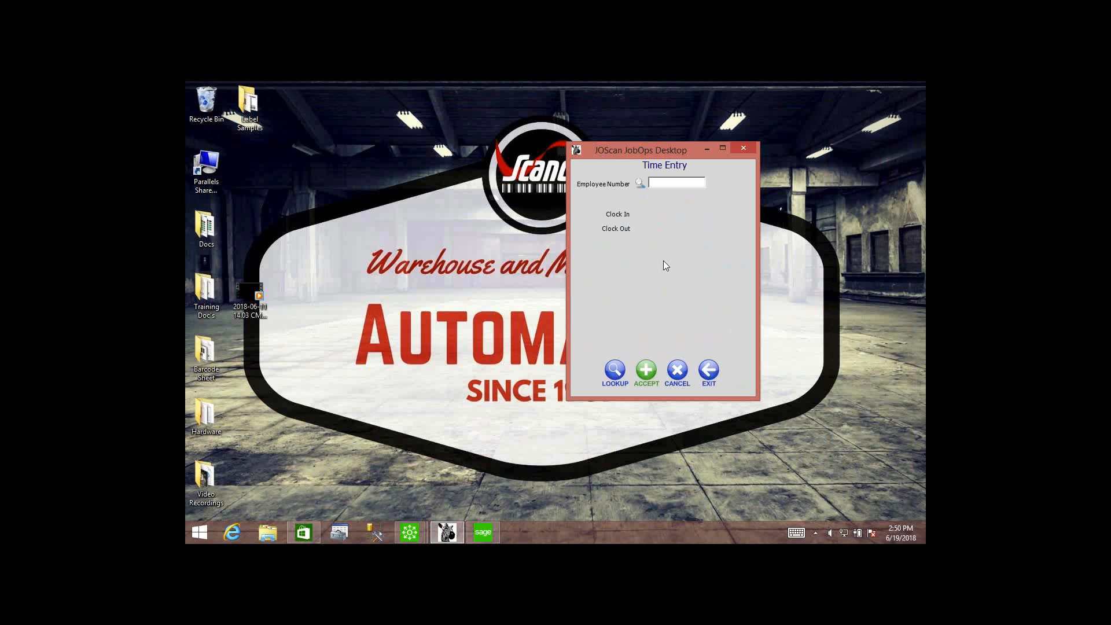
text(11-0000100)
key(Return)
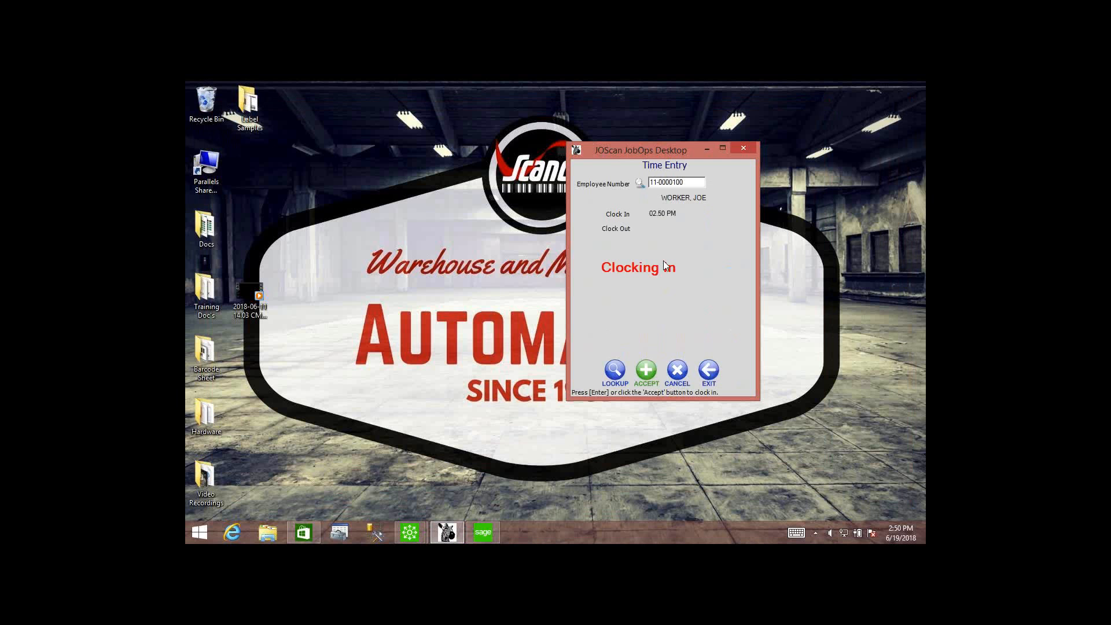
click(647, 372)
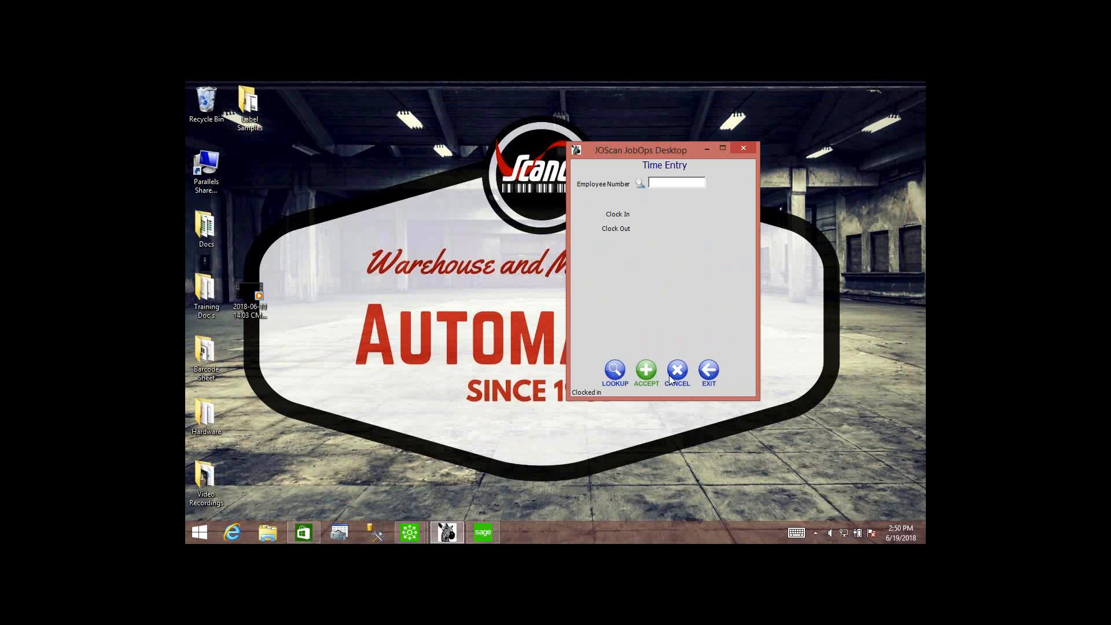
click(710, 370)
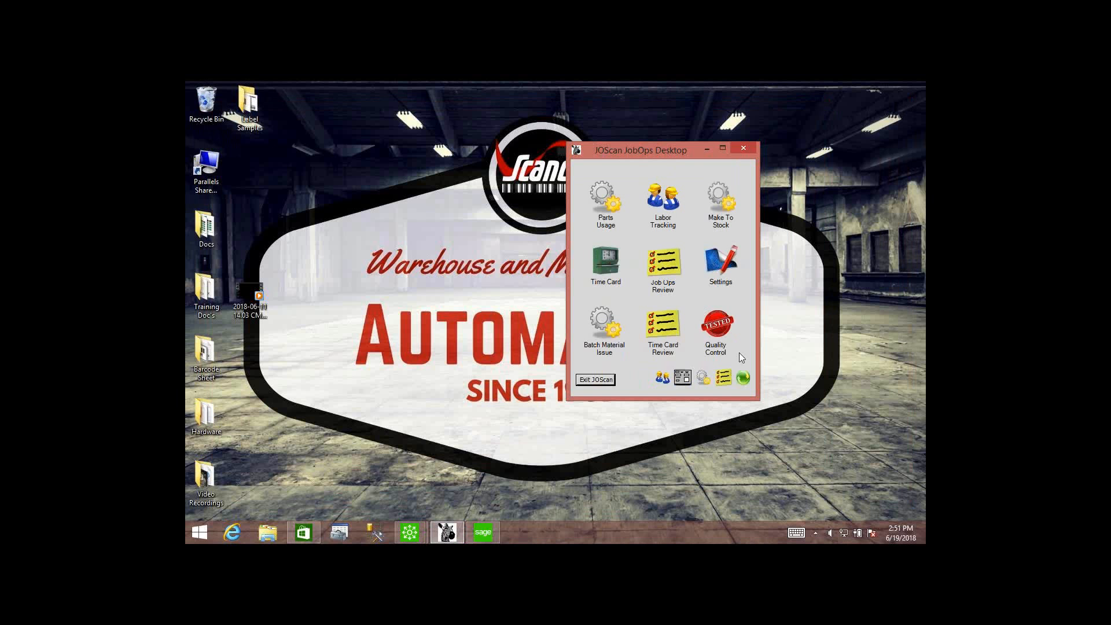
Fill in a Quality Control record for step 001 of the C-SYS-00300 work ticket with the employee number, set to Fail, keeping the form open.
click(719, 327)
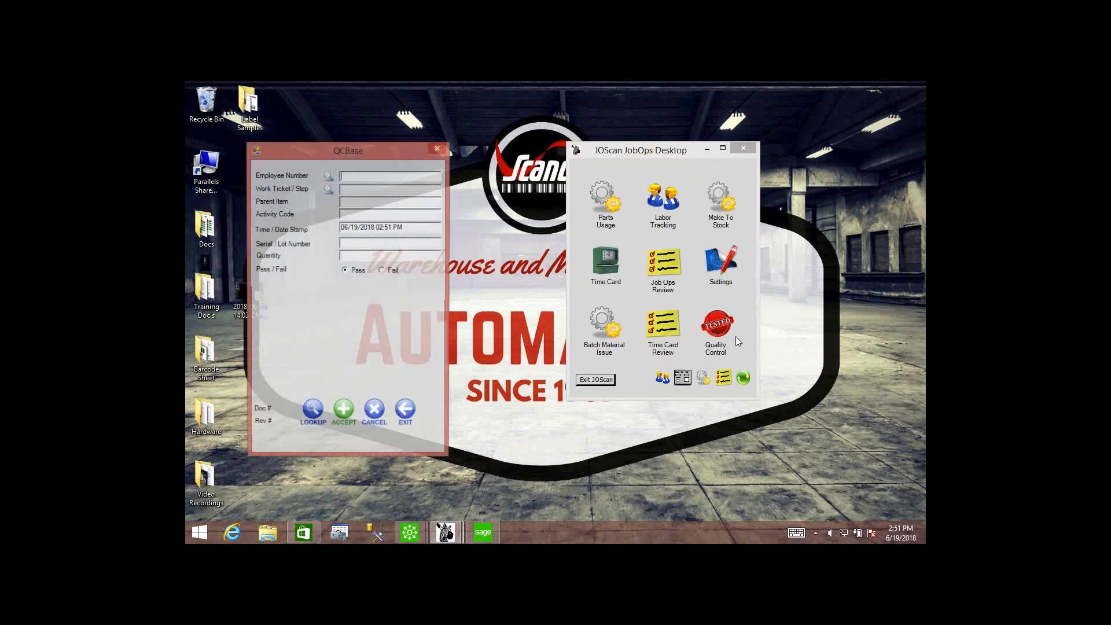
drag(400, 151, 425, 124)
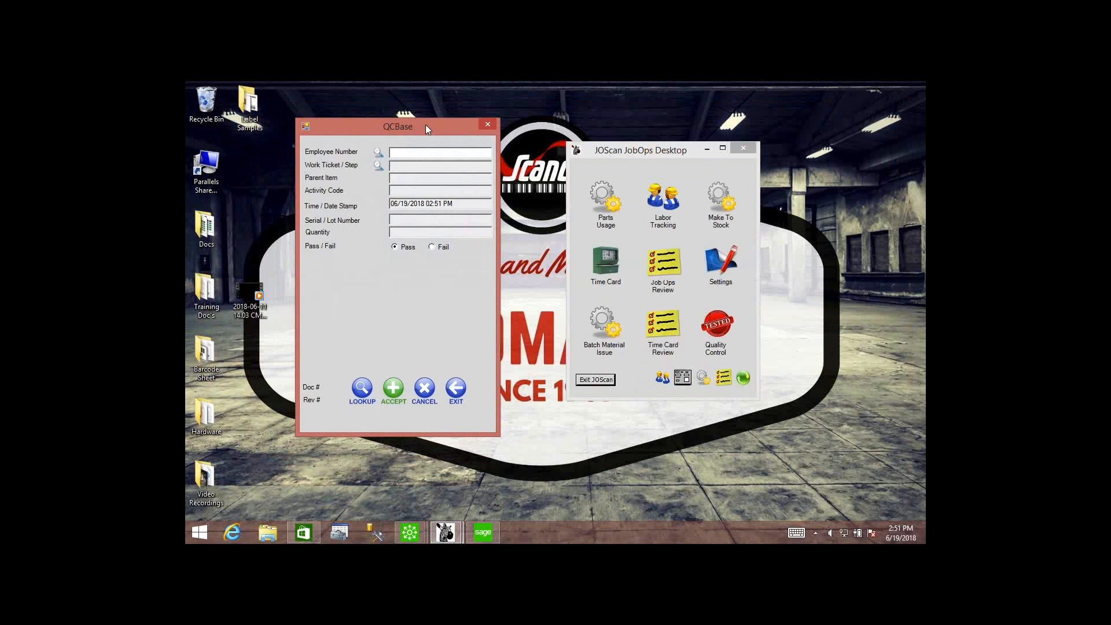
text(110000100)
key(Return)
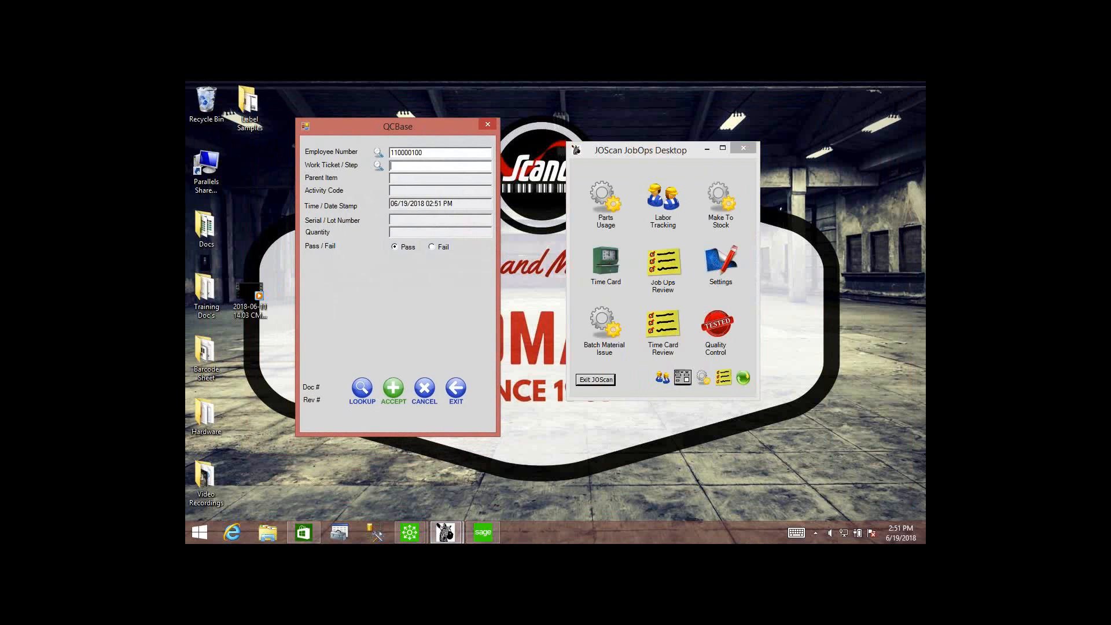
text(00010001)
key(Return)
text(0001678-001-001)
key(Return)
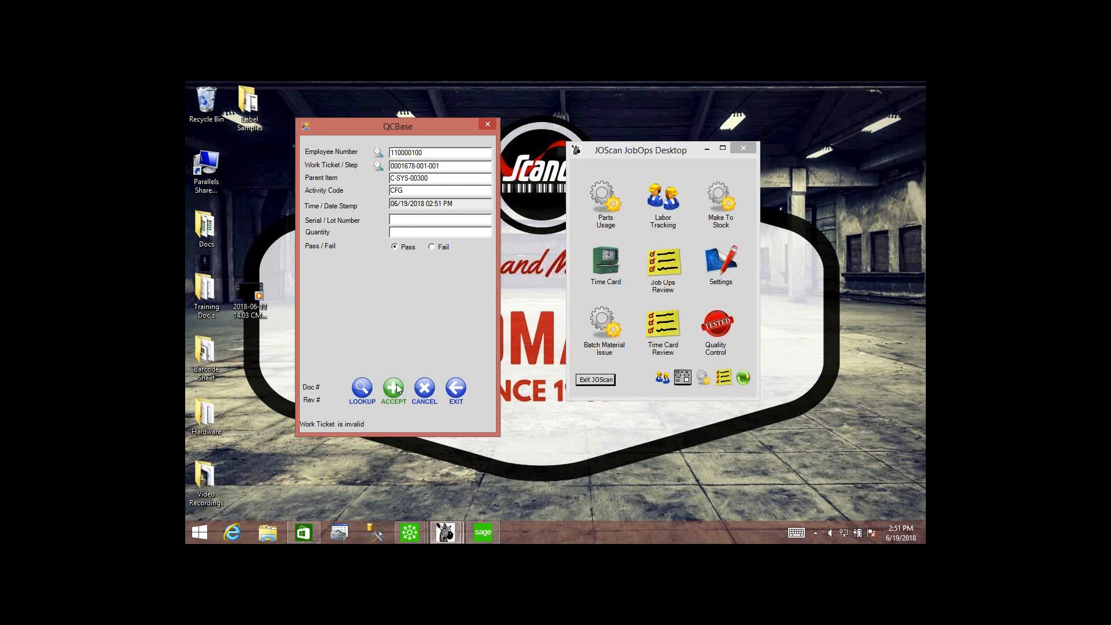
click(433, 246)
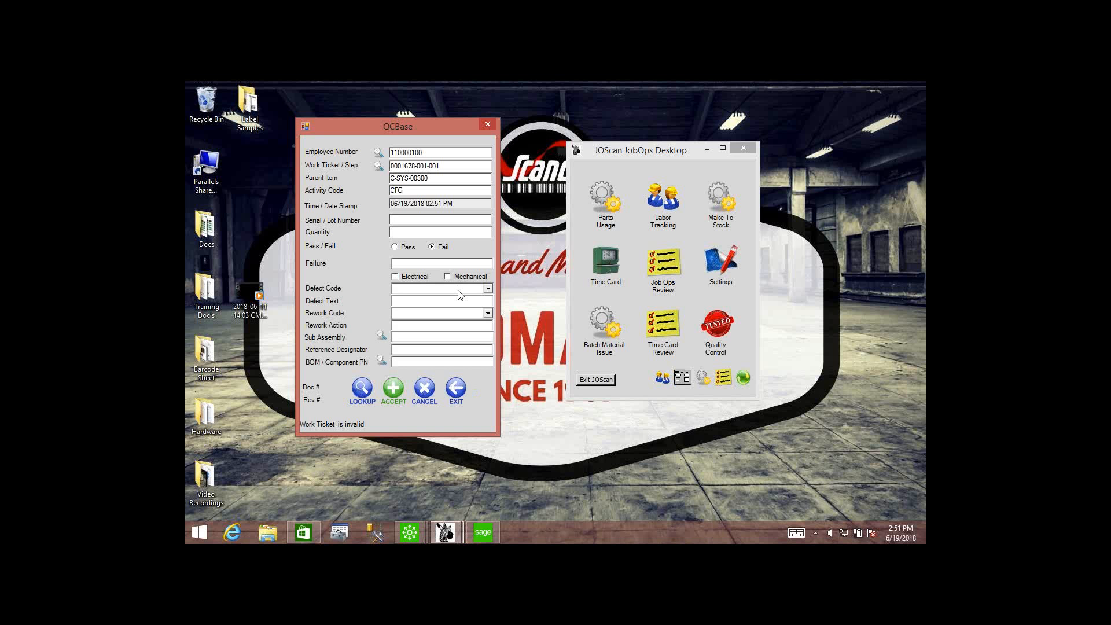
click(488, 124)
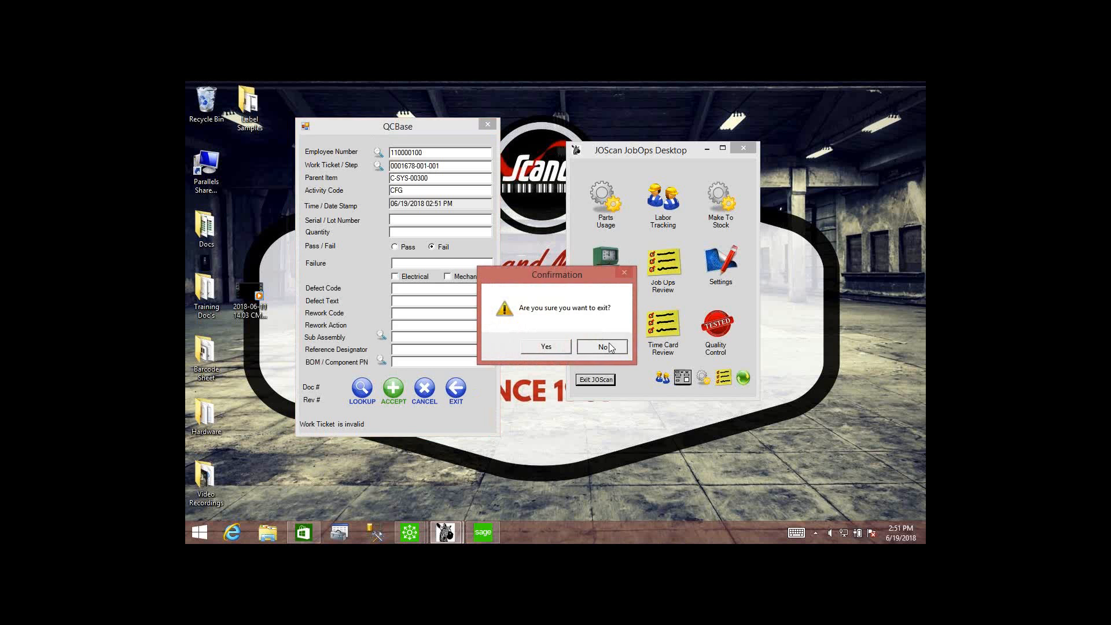
click(600, 342)
Reopen Job Ops Review with the password, examine the labor records' times, status codes and verification columns, and close the review.
click(602, 269)
text(*)
key(Return)
drag(488, 179, 347, 106)
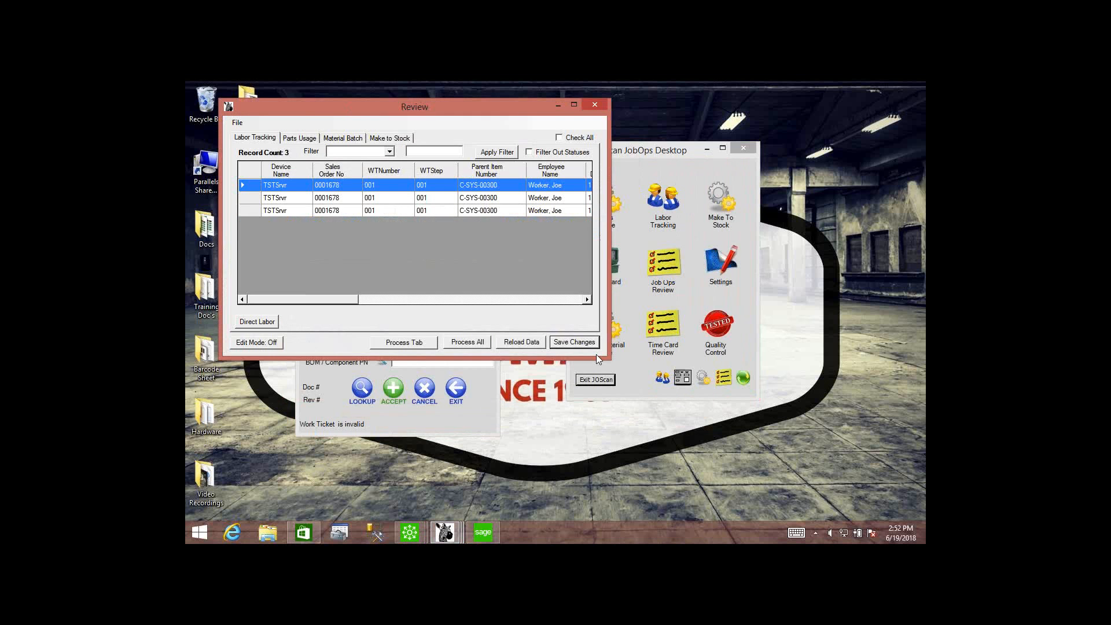
drag(611, 357, 873, 482)
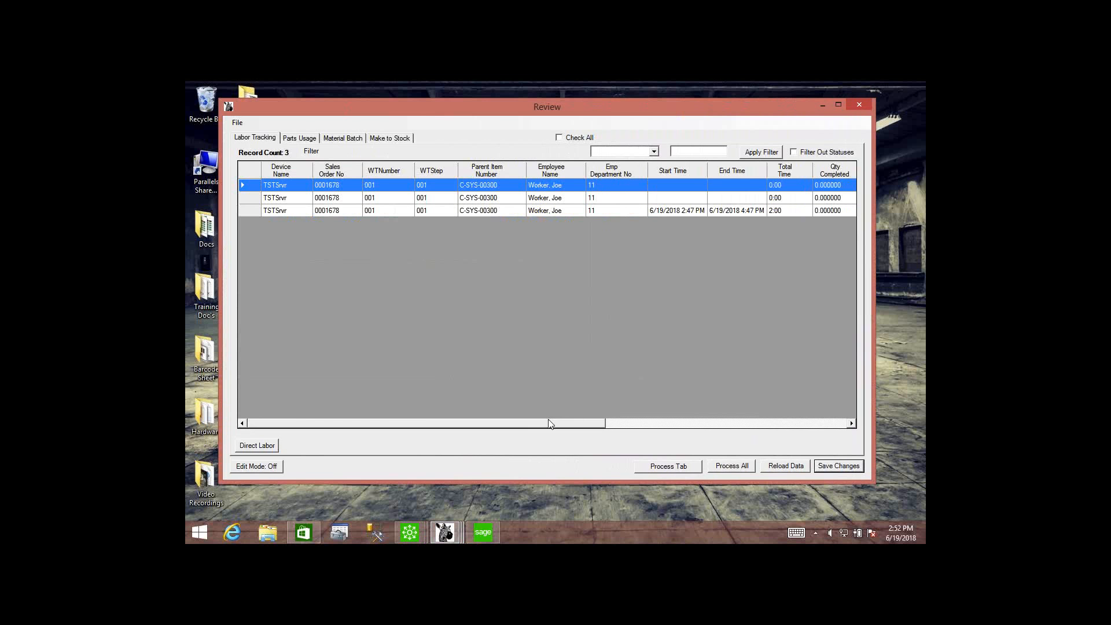
drag(538, 427, 792, 431)
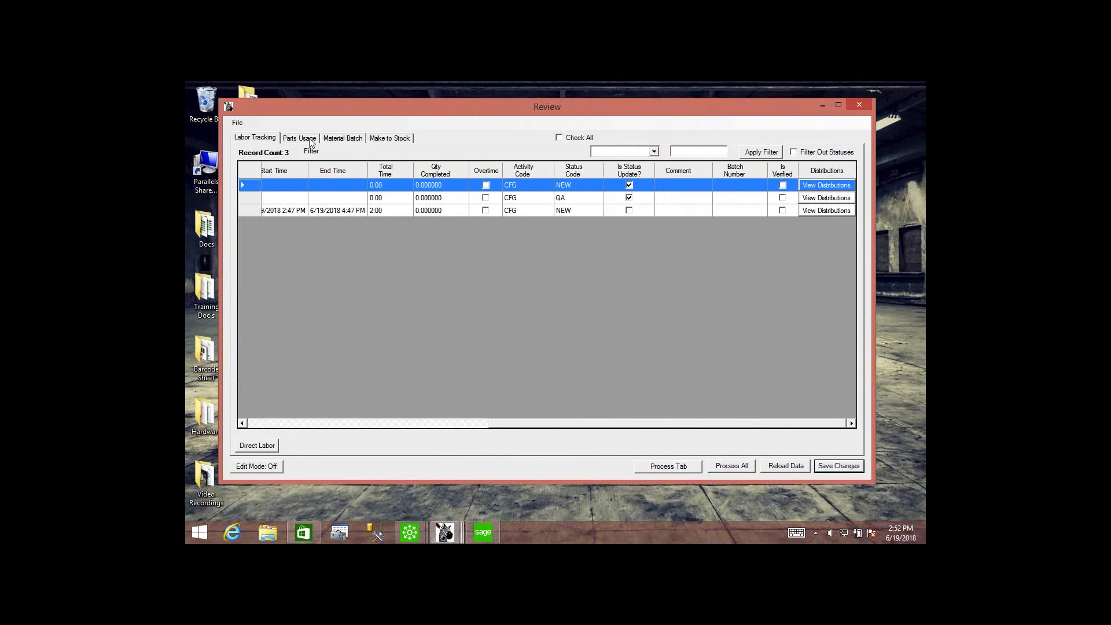
drag(519, 425, 326, 415)
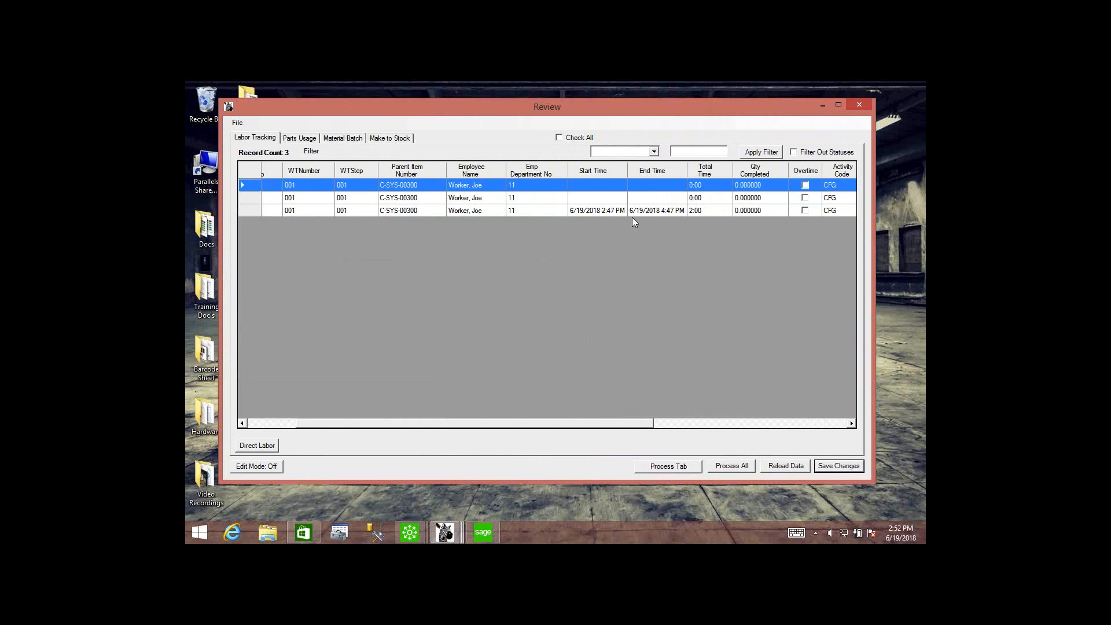
click(859, 106)
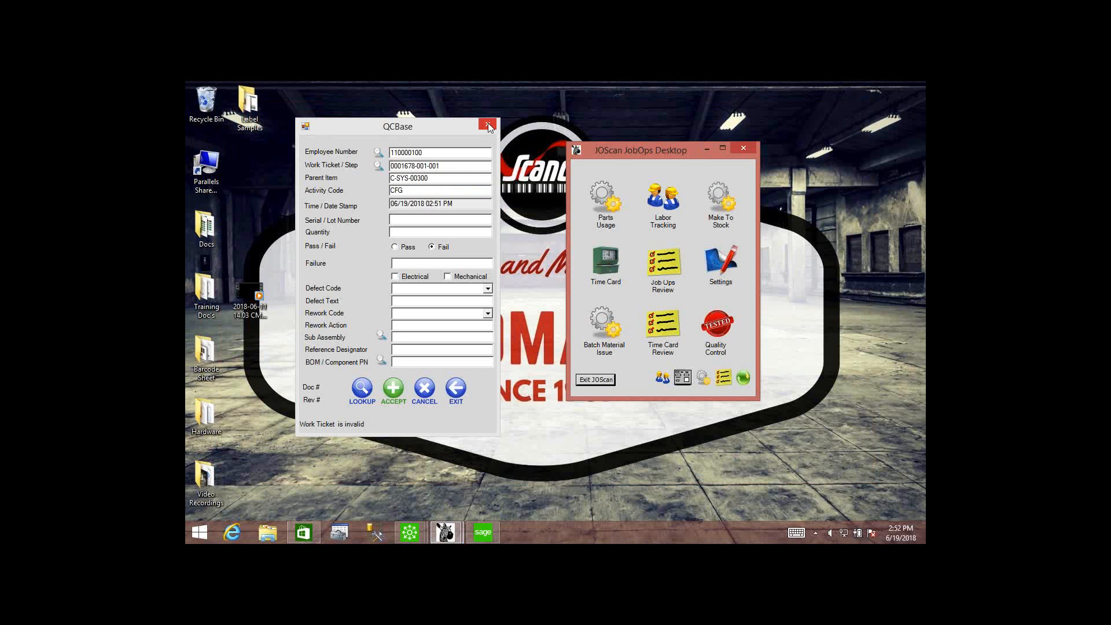